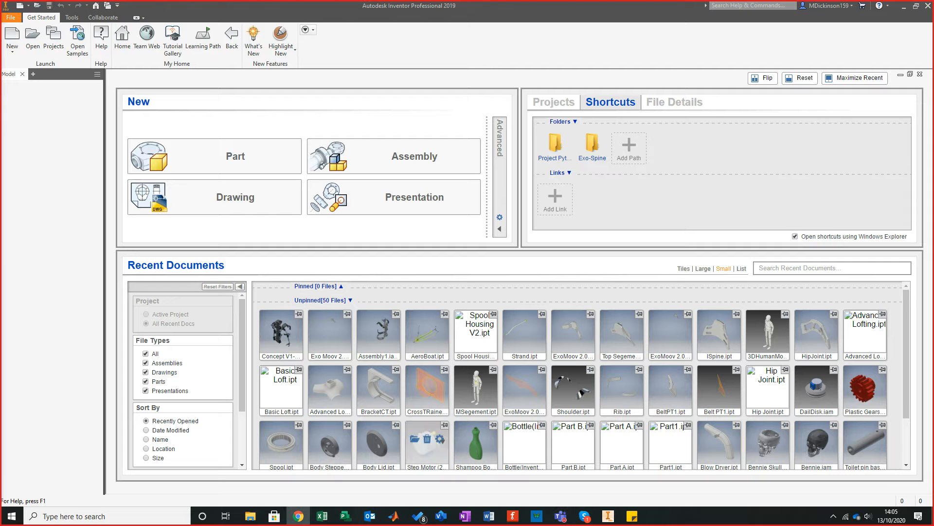
Step: Switch to Chrome, open the UCLan website and go to the University Systems page of the staff intranet
click(298, 516)
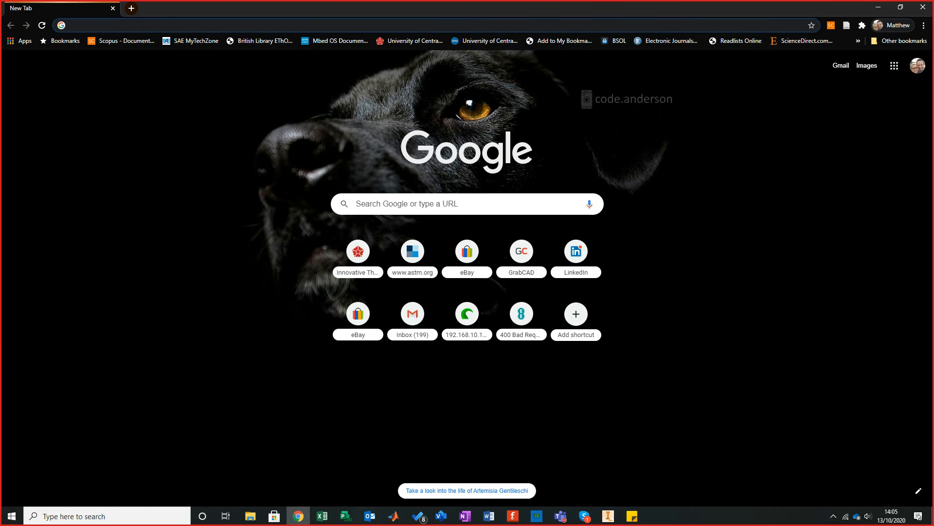
text(uclan)
key(Return)
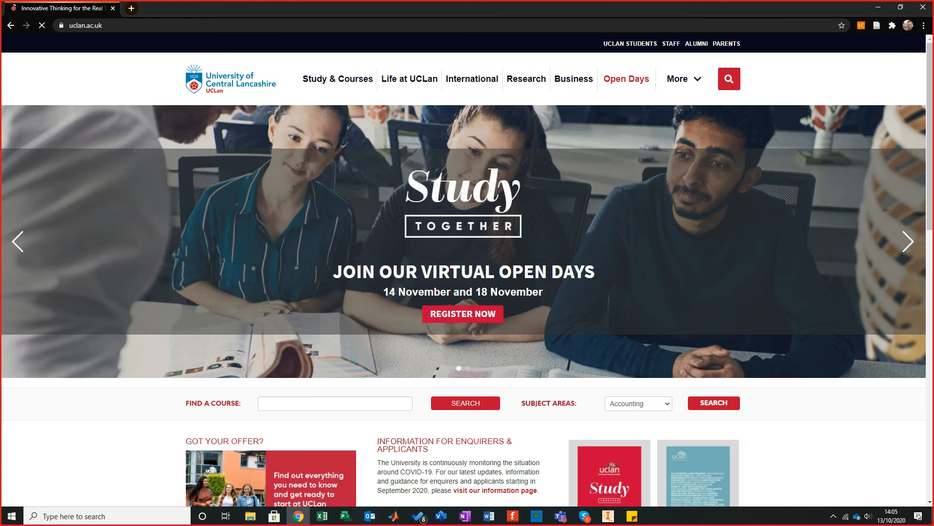
click(671, 44)
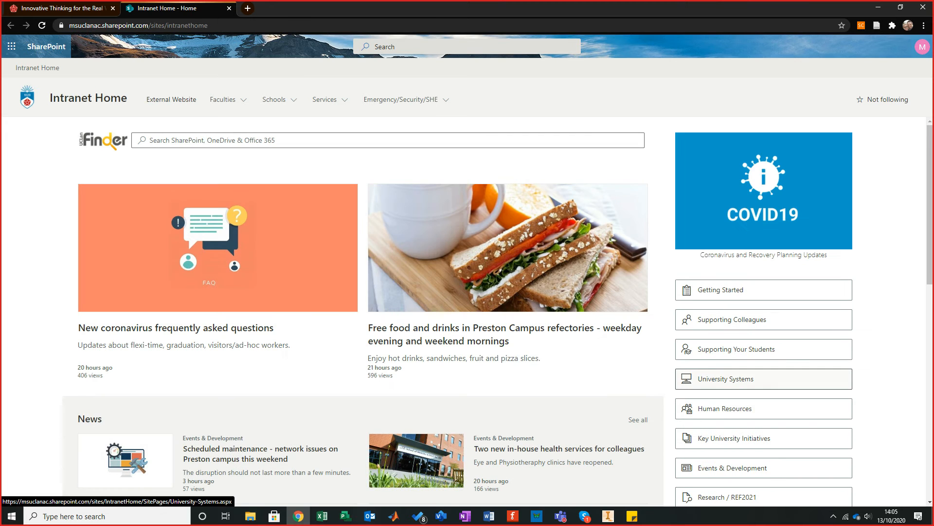
click(763, 379)
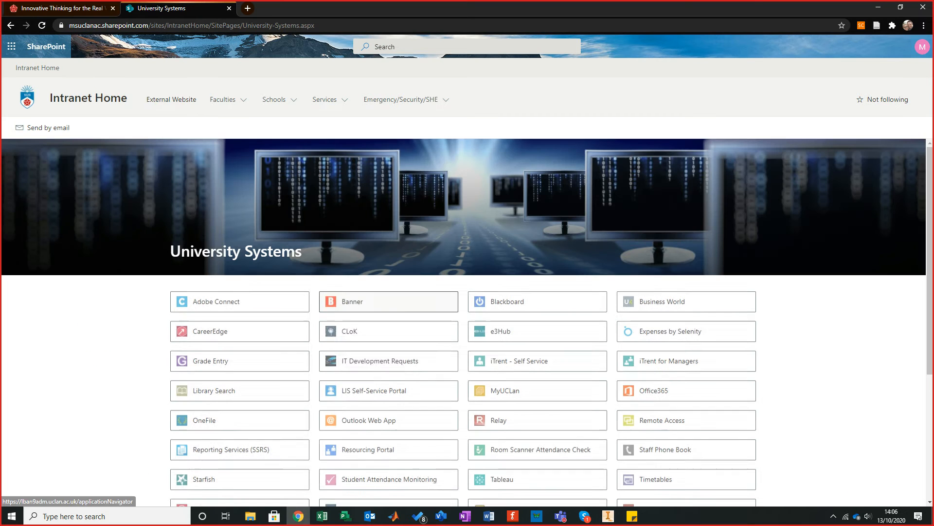
Step: Sign in to the Blackboard student portal with the saved account and open the MP3604 Advanced Computer Aided Design module
click(508, 301)
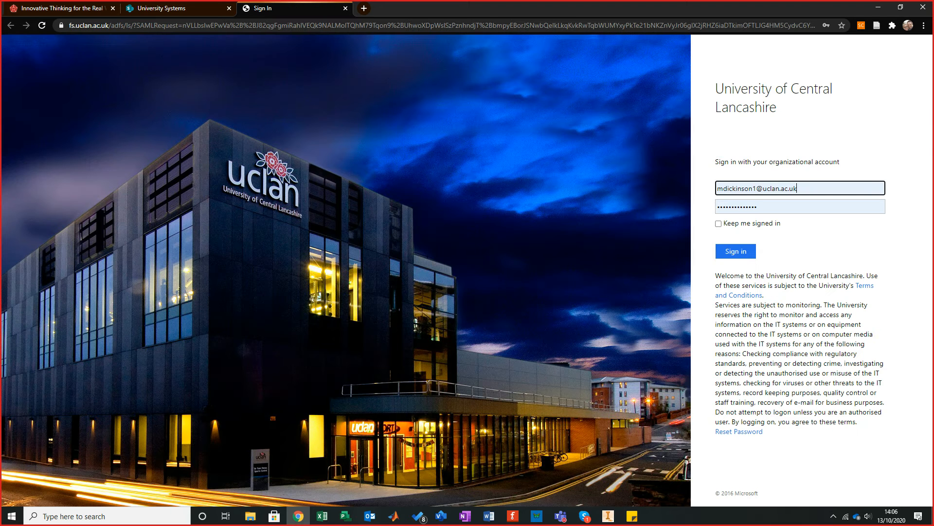
click(736, 252)
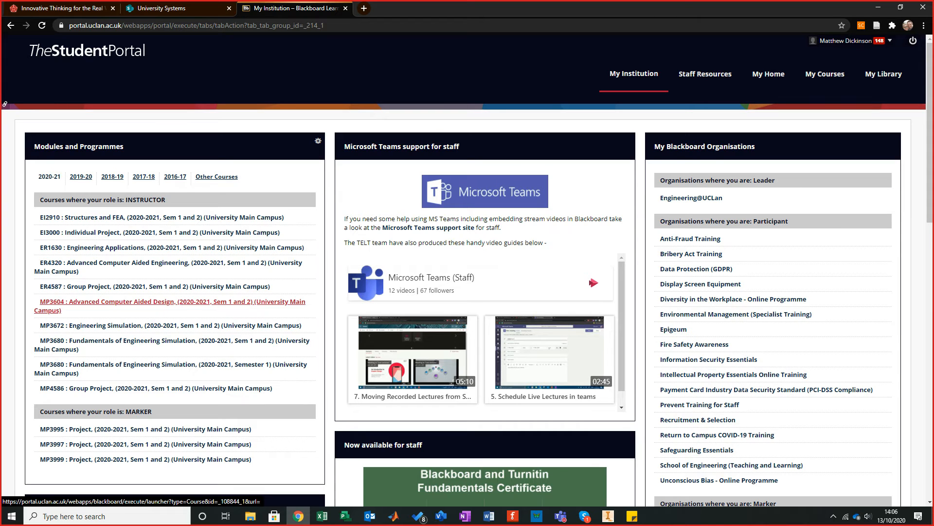
click(170, 301)
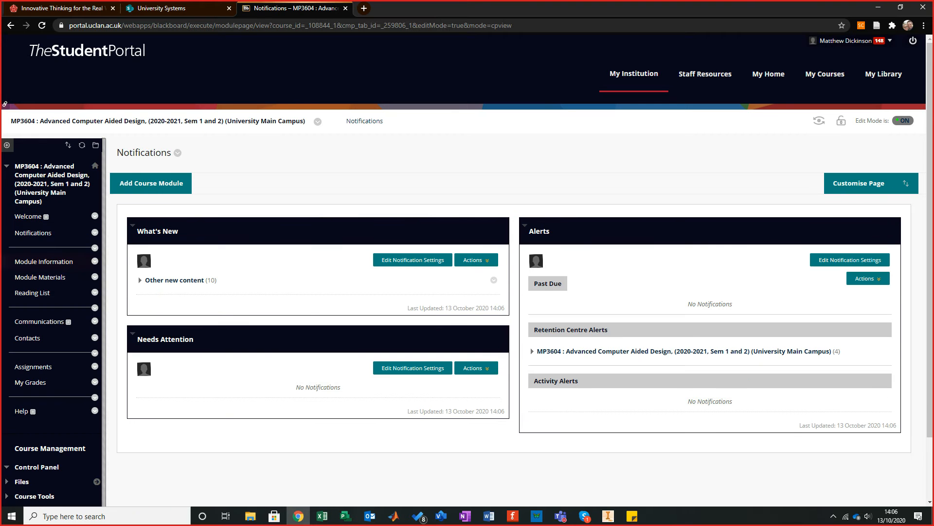
Step: Turn off edit mode in Module Materials and open the Week 4 folder within Surface notes & models
click(41, 277)
click(215, 183)
click(903, 121)
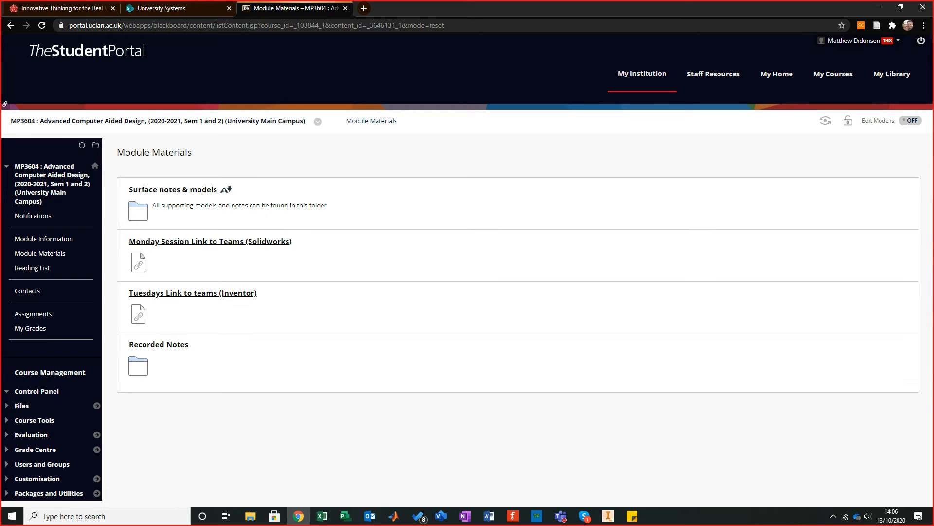
click(173, 190)
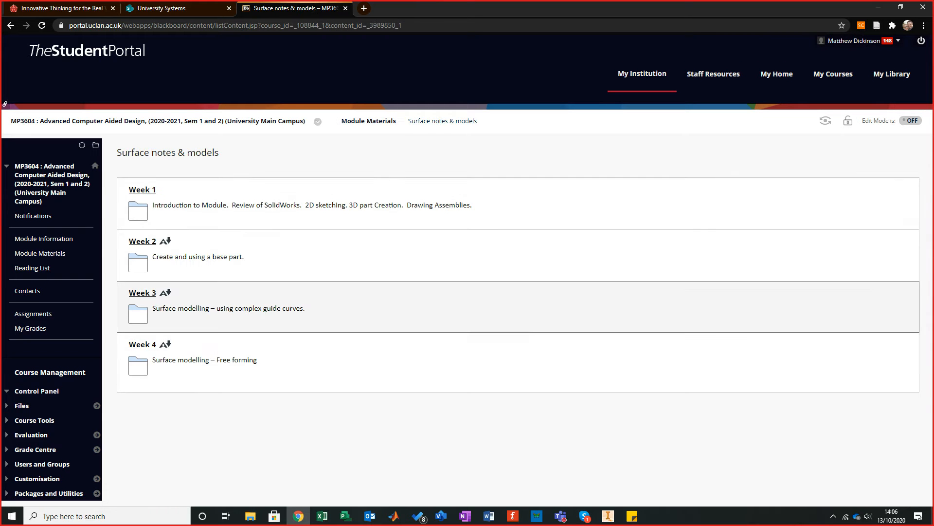
click(142, 344)
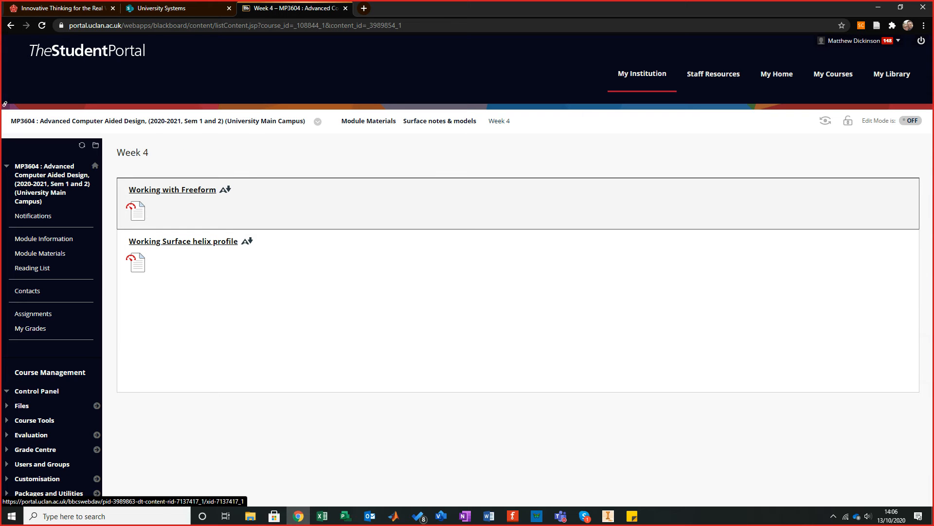
Step: Open the Working with Freeform document and download it to the Desktop as "4 - Working with Freeform"
click(172, 190)
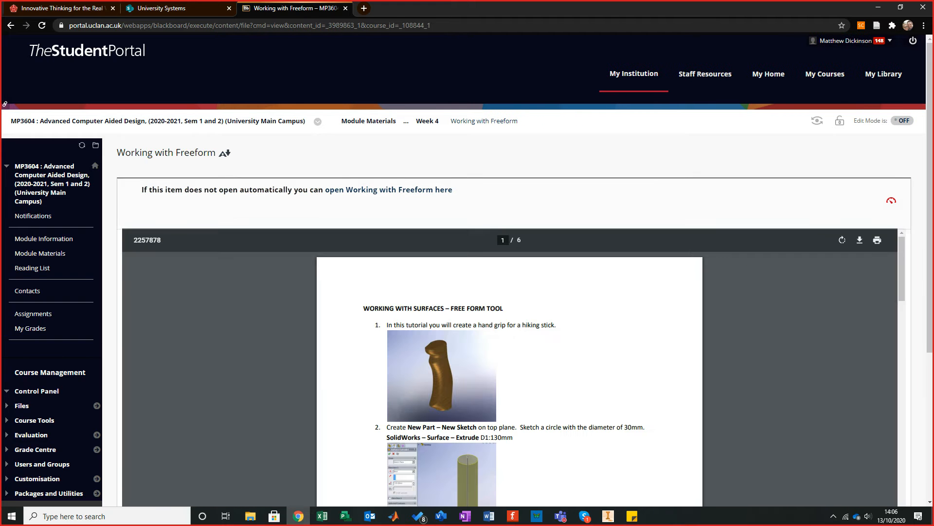
click(860, 239)
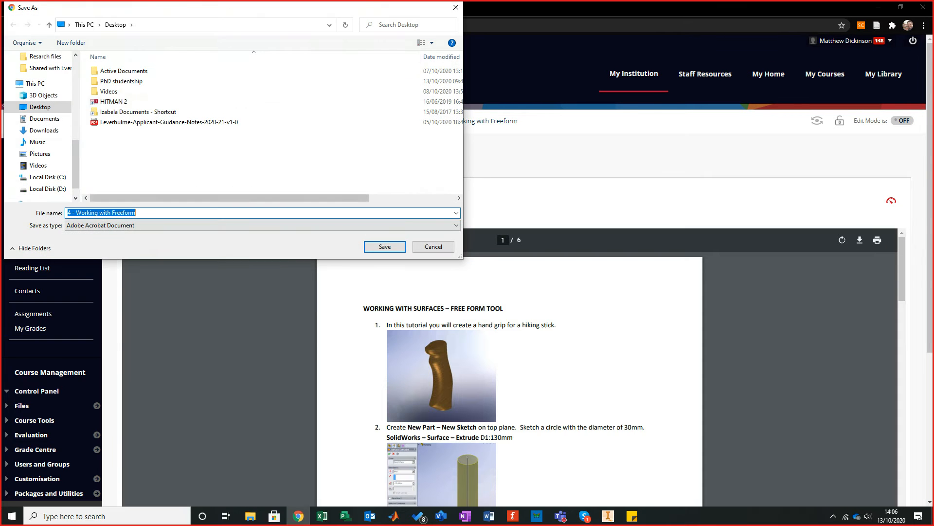
key(Return)
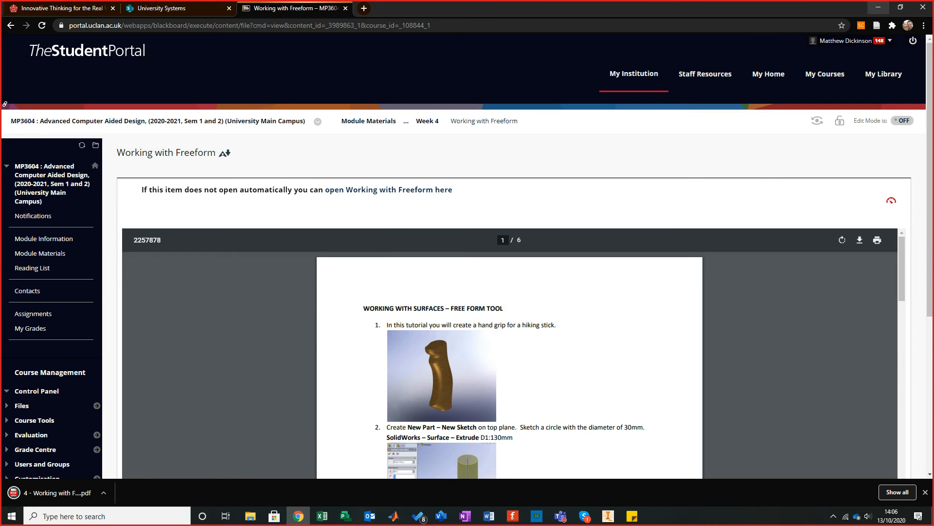
Step: Clear the windows off the desktop, open the downloaded Working with Freeform PDF and enlarge its pages
click(878, 7)
click(903, 7)
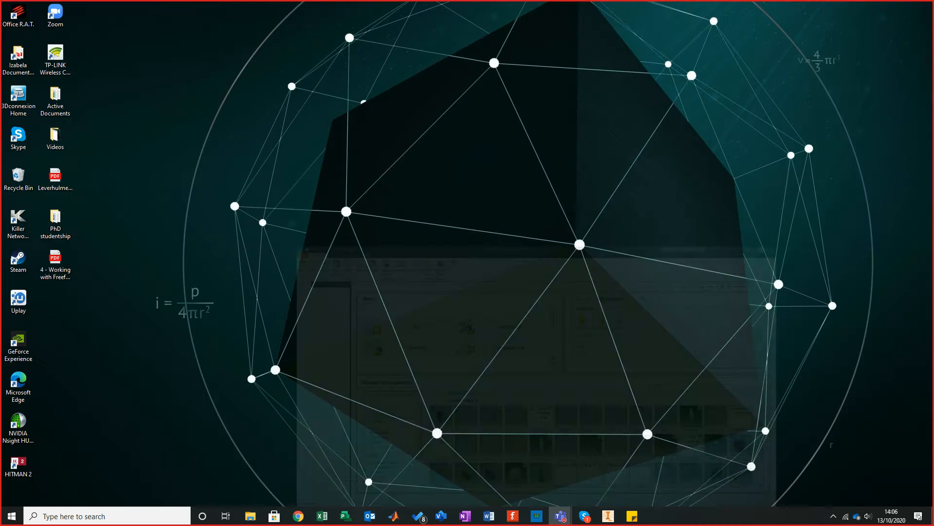
click(56, 263)
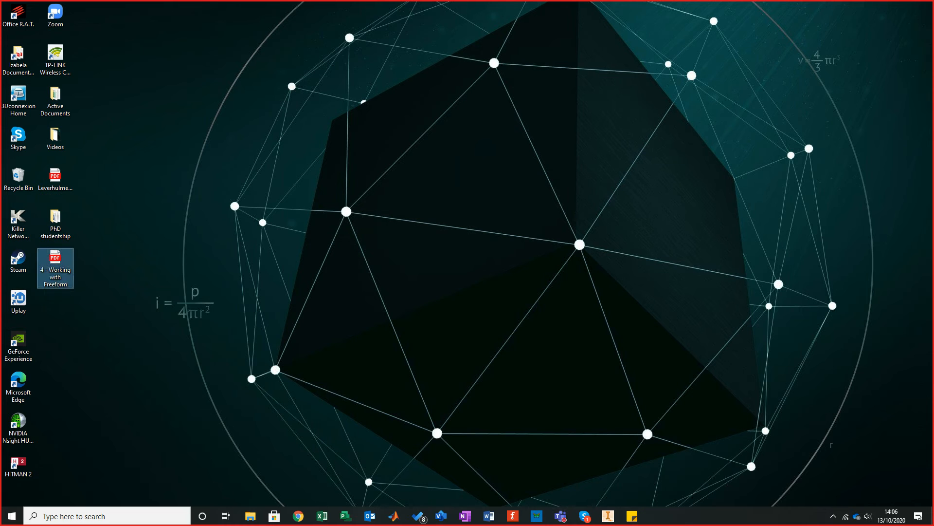
double_click(56, 265)
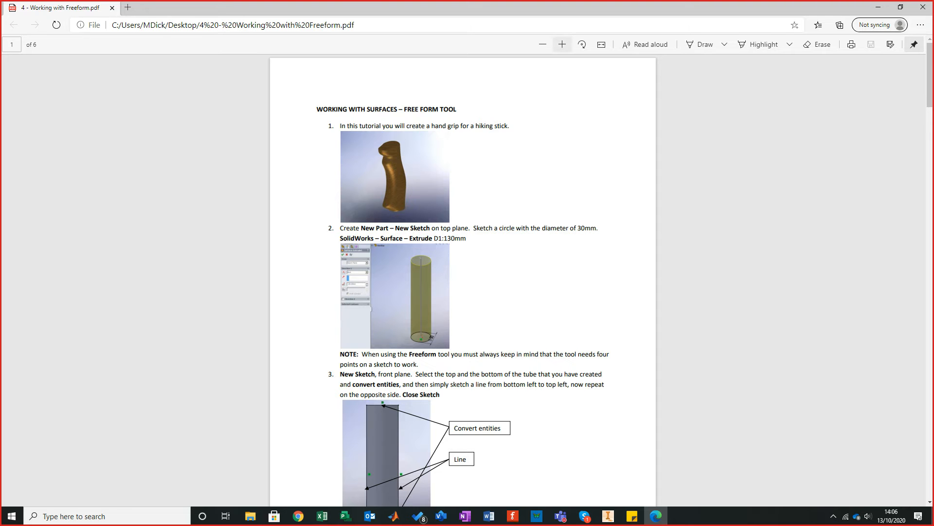
click(562, 44)
click(562, 44)
click(562, 44)
click(562, 45)
click(562, 44)
Step: Read through the hiking stick hand grip instructions, from the surface extrusion to the Freeform and Add Curve steps
scroll(487, 292, down, 2)
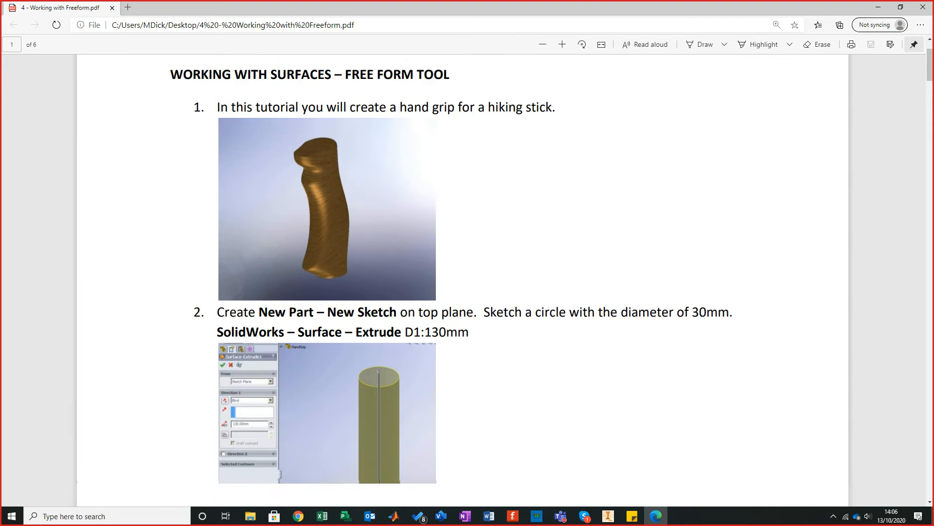
scroll(487, 292, up, 1)
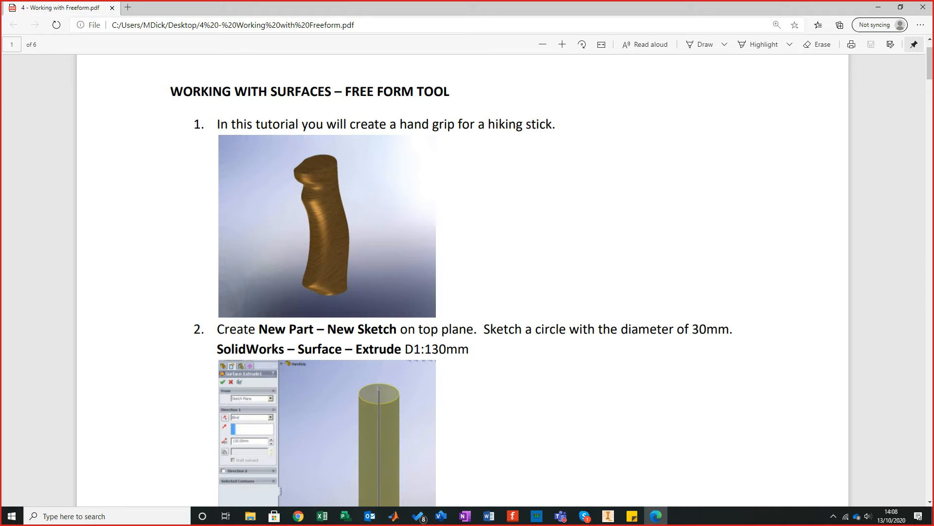
scroll(462, 280, down, 12)
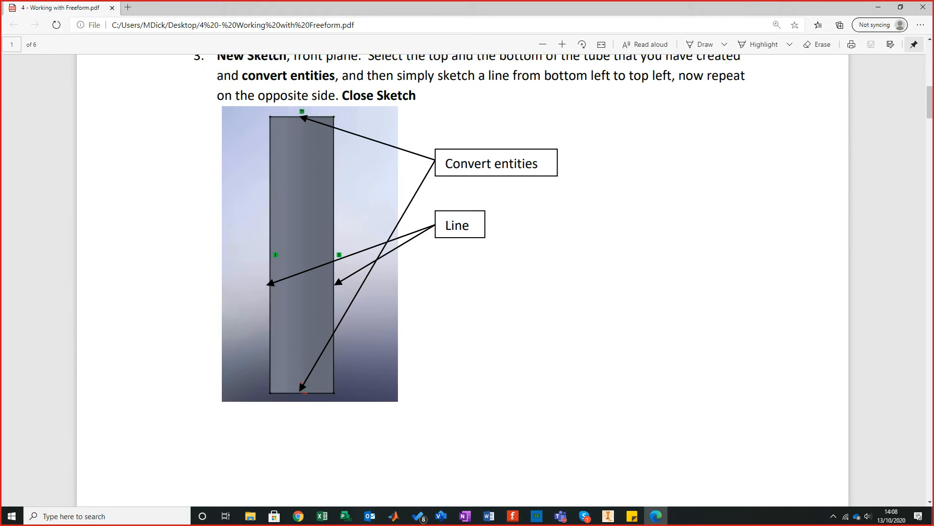
scroll(462, 280, up, 9)
scroll(462, 280, up, 3)
scroll(462, 279, down, 4)
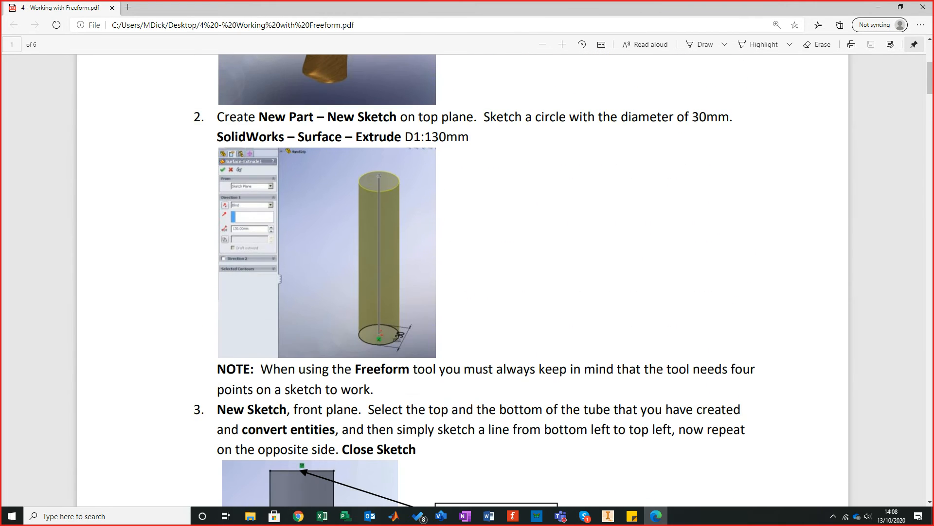
scroll(462, 280, down, 15)
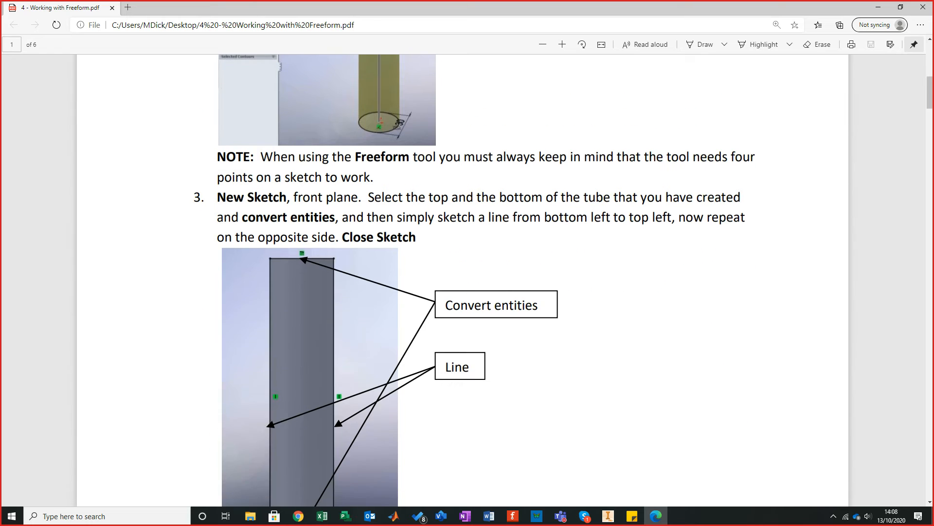
scroll(462, 280, down, 3)
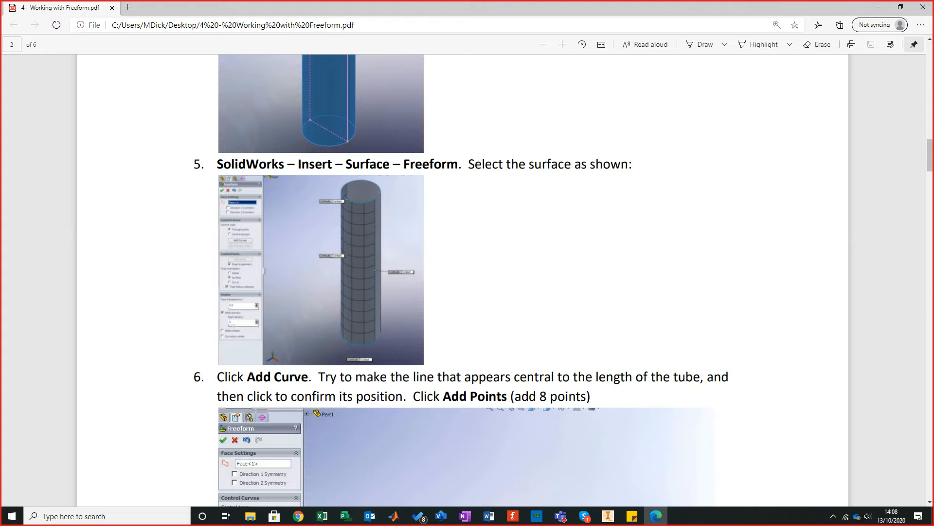
Step: Move the PDF window onto the other monitor, switch to Inventor and create a new part
drag(477, 7, 1, 111)
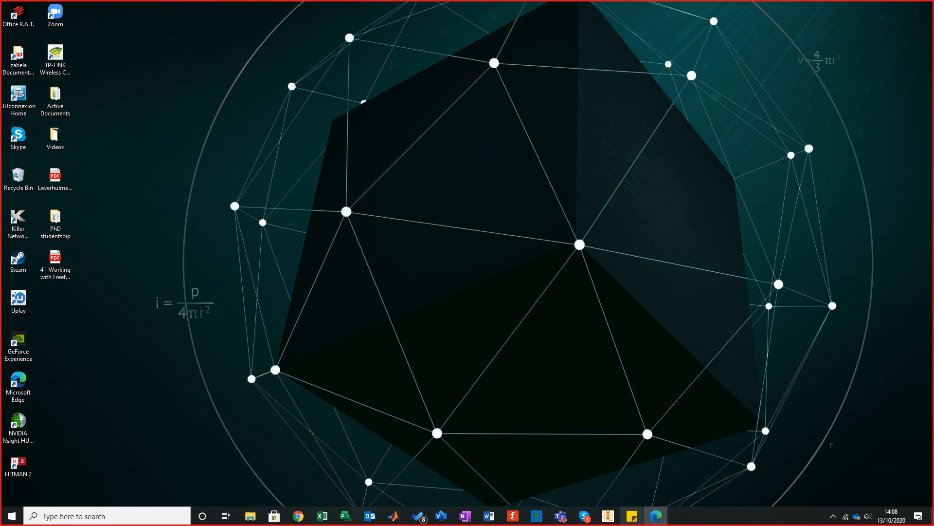
click(609, 515)
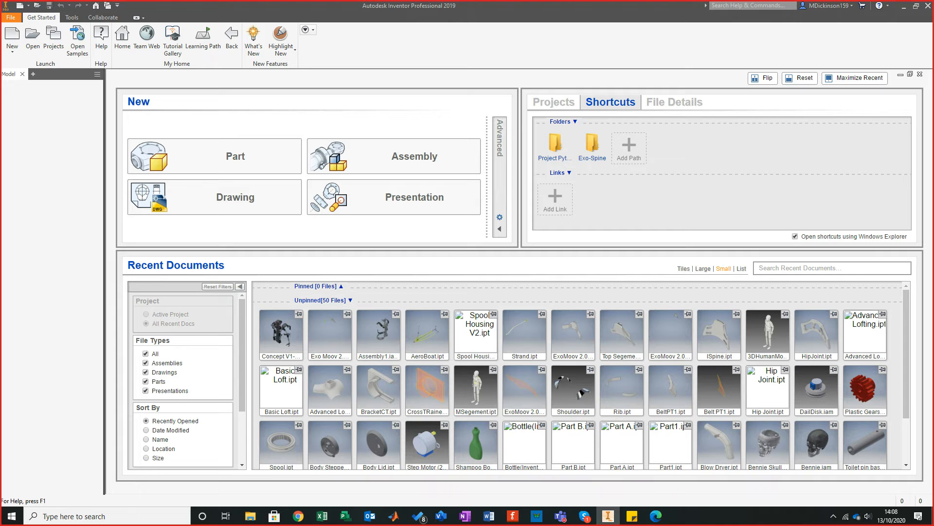
click(215, 156)
click(439, 288)
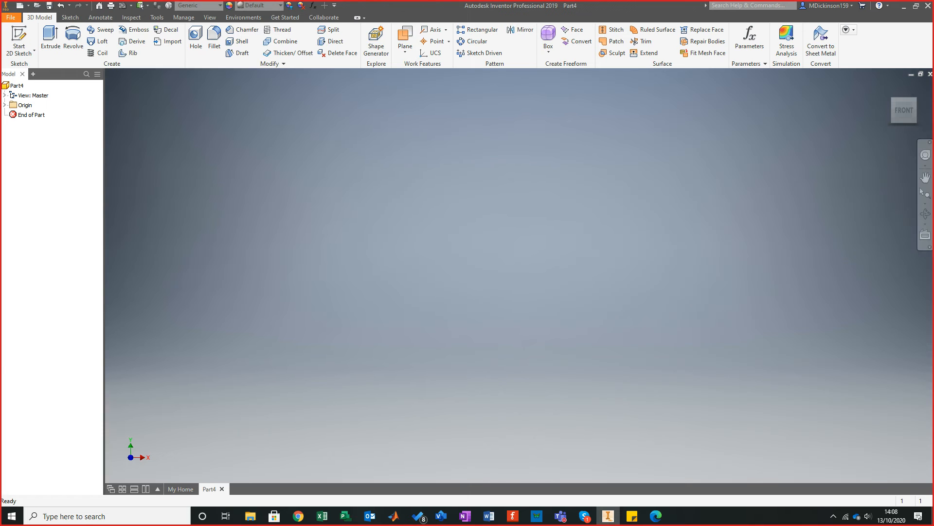
drag(0, 175, 359, 78)
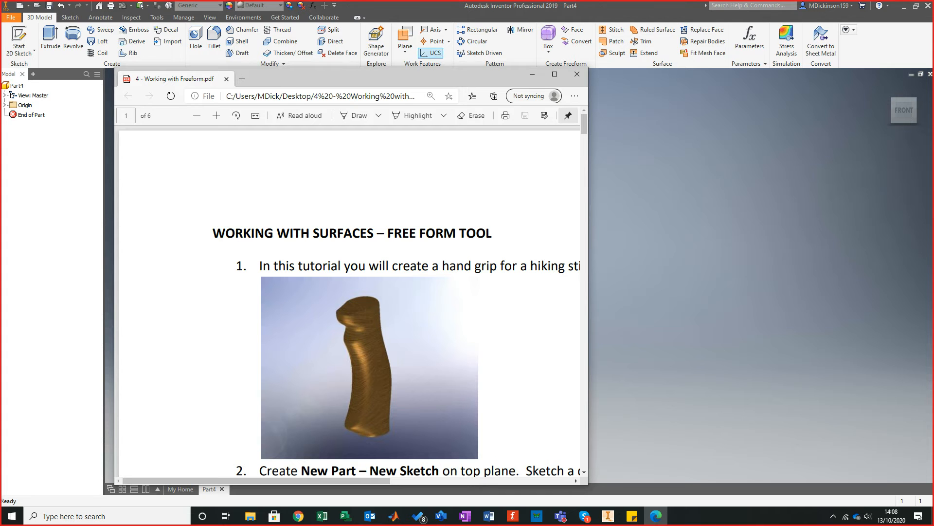
drag(359, 78, 0, 88)
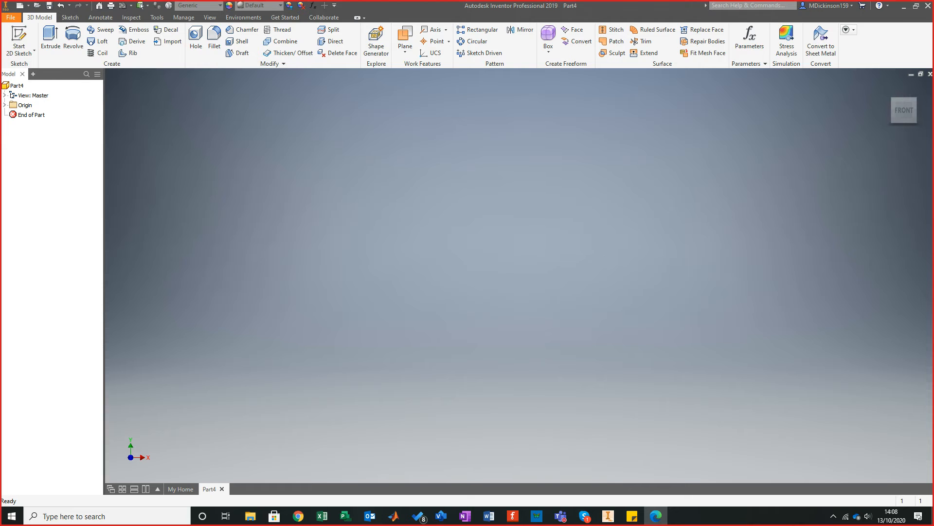
key(alt+Tab)
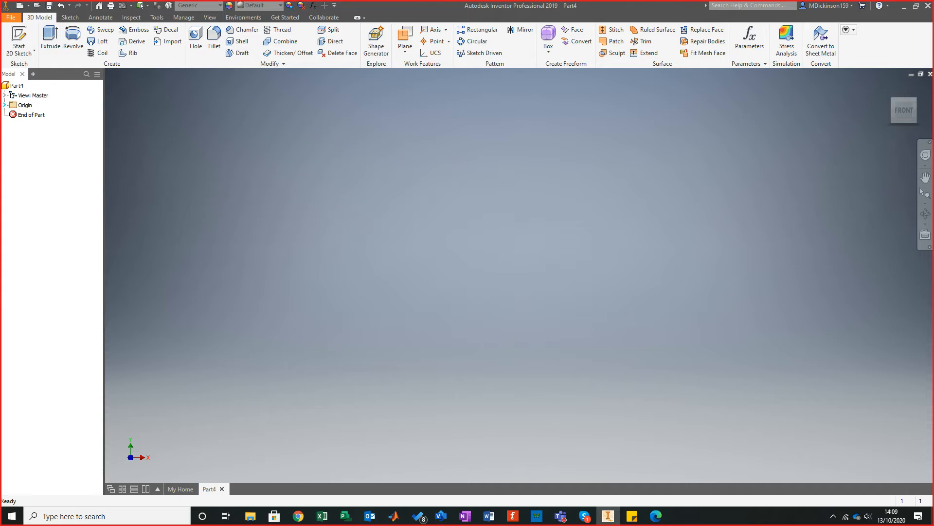
Step: Expand the part's Origin folder and examine the YZ, XZ and XY planes in an isometric view
click(4, 104)
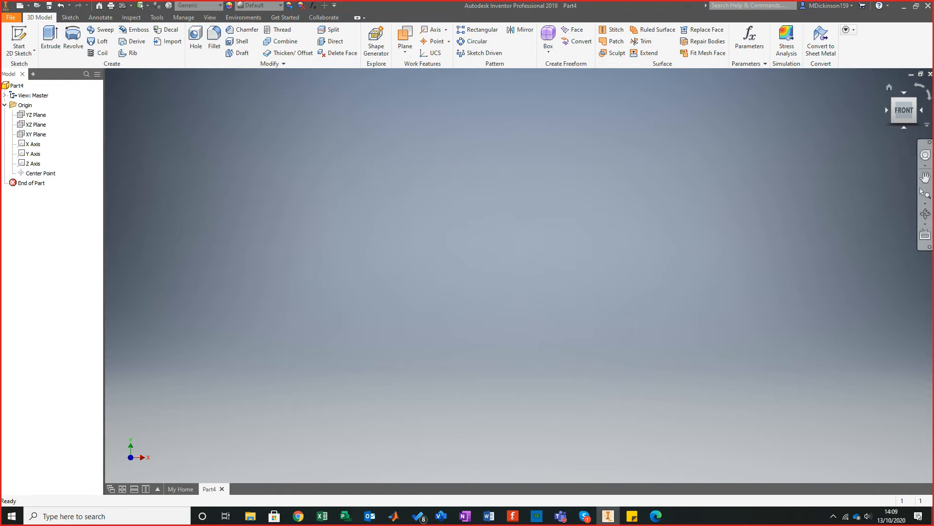
click(894, 99)
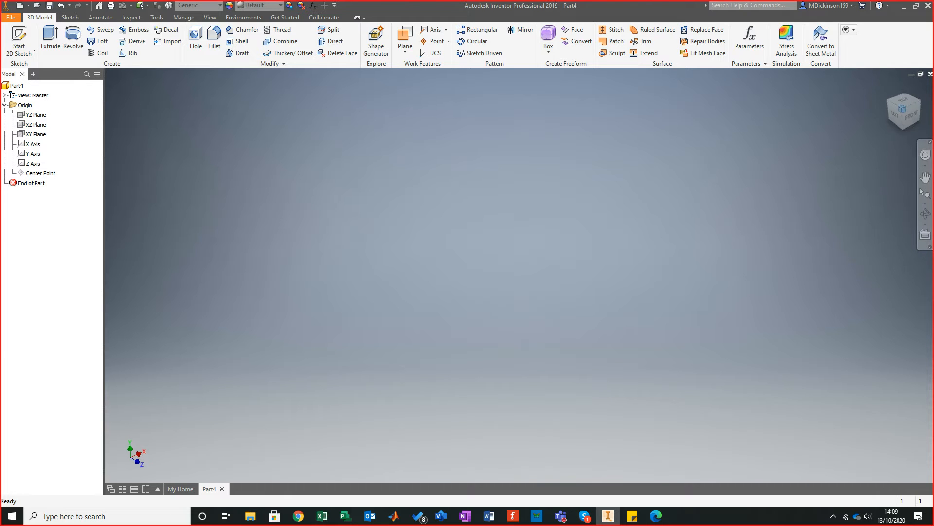
click(36, 115)
ctrl+click(36, 125)
ctrl+click(36, 134)
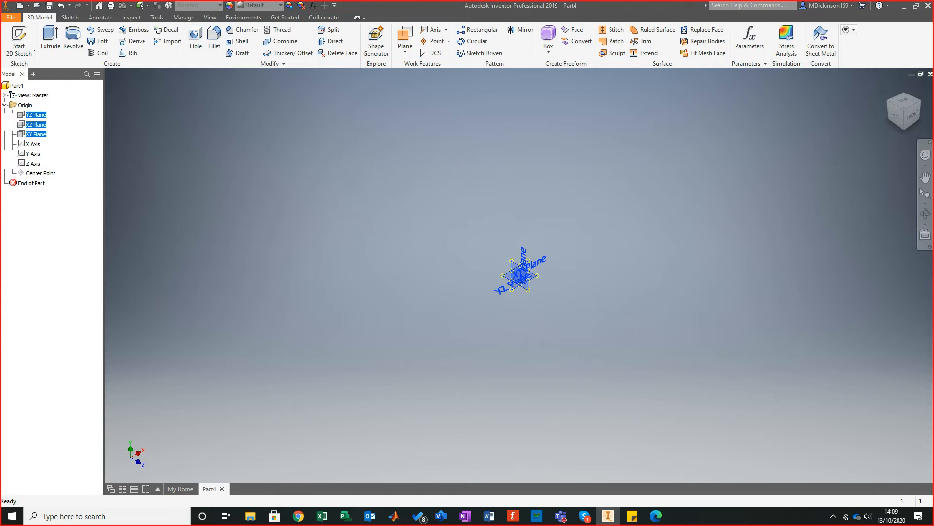
scroll(462, 262, up, 5)
scroll(414, 266, up, 6)
scroll(413, 266, down, 5)
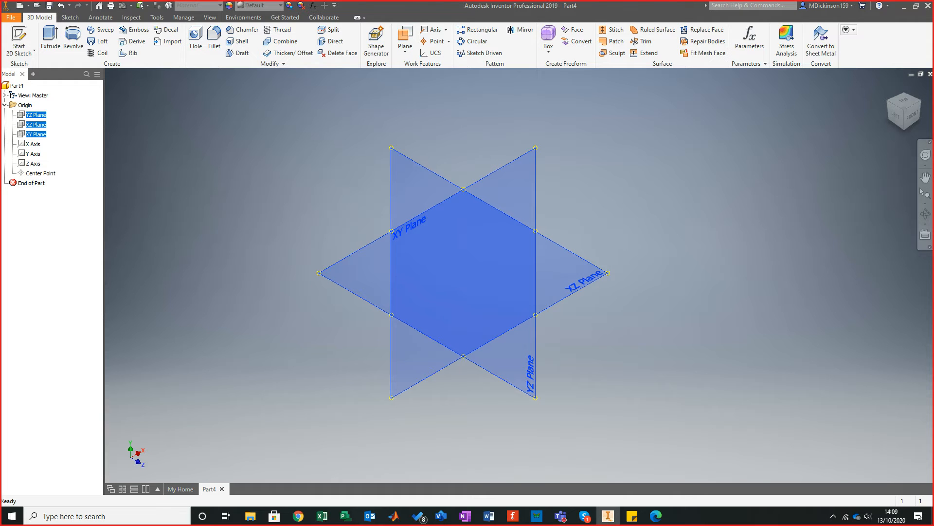
key(Escape)
Step: Start a sketch on the XZ plane and draw a circle about 27 mm in diameter centred on the origin
click(36, 125)
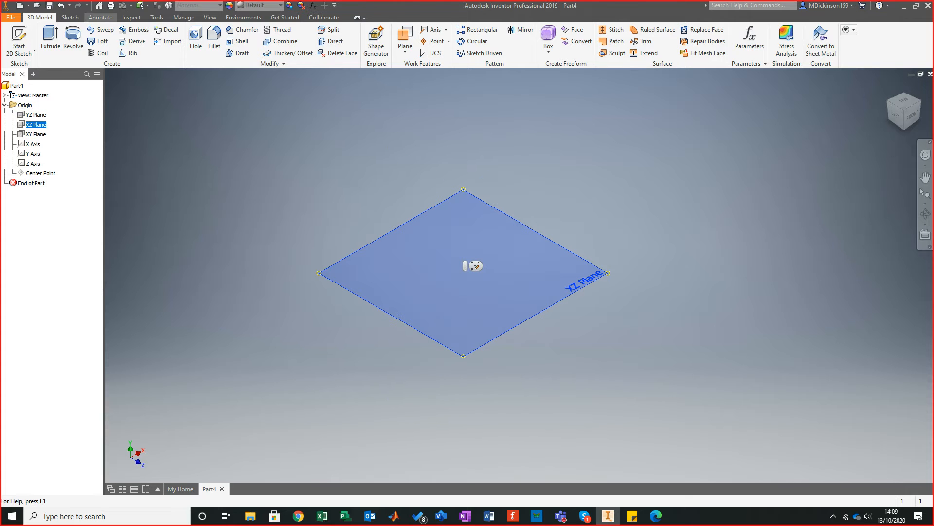
click(475, 266)
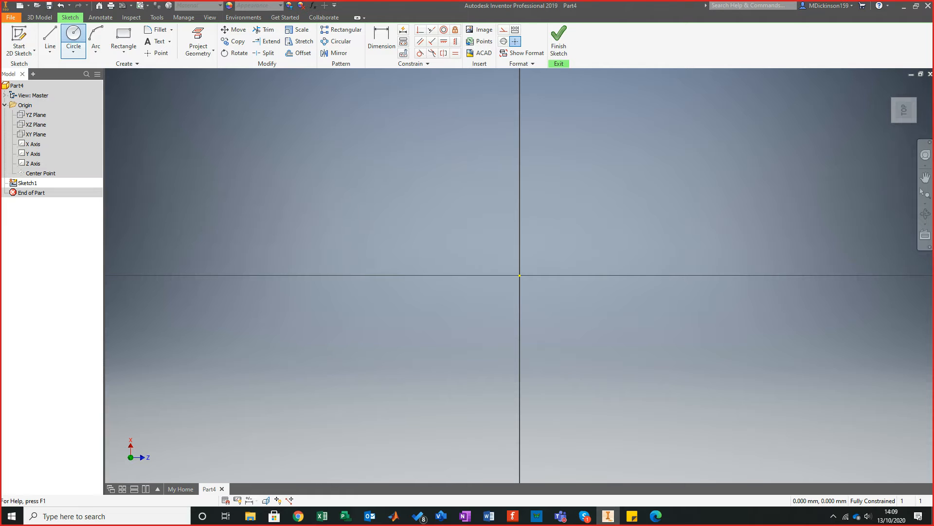
click(73, 37)
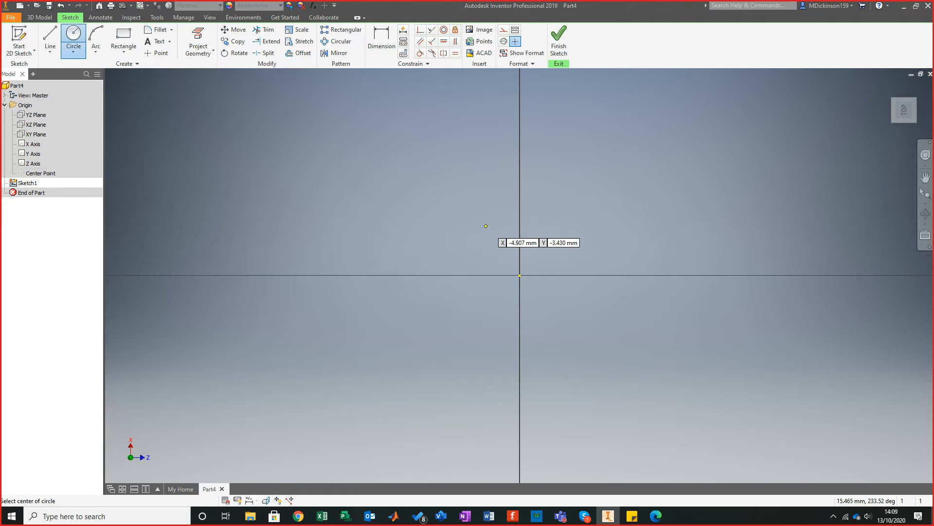
click(520, 275)
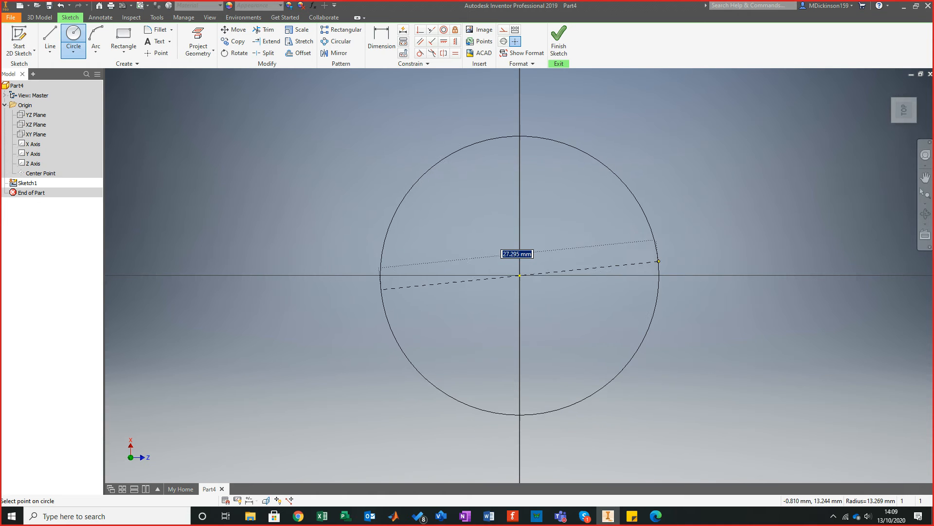
click(658, 275)
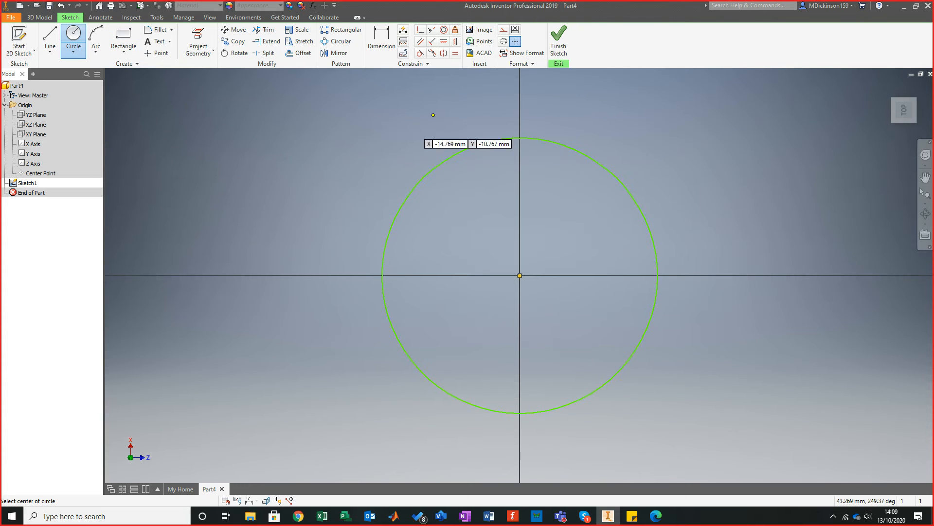
Step: Dimension the circle's diameter and set it to 30 mm
click(382, 39)
click(640, 210)
click(732, 146)
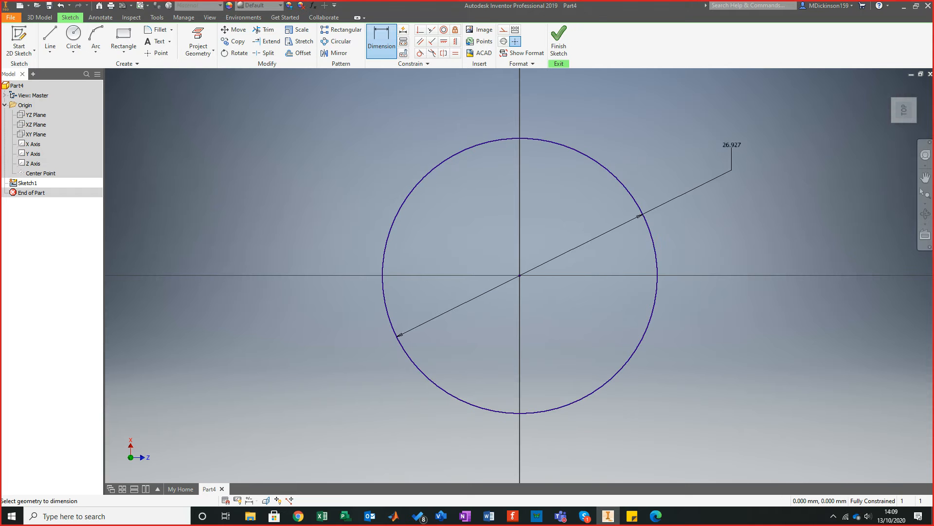
click(731, 145)
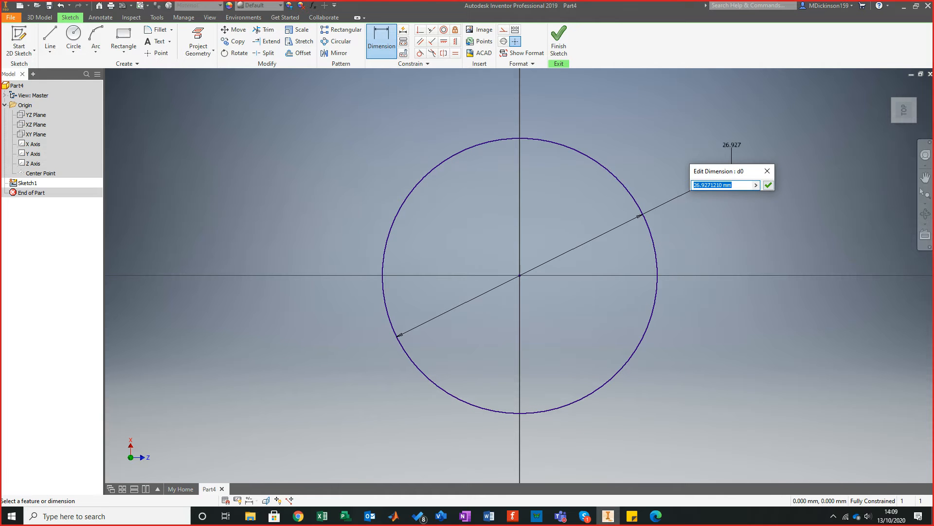
text(30)
key(Return)
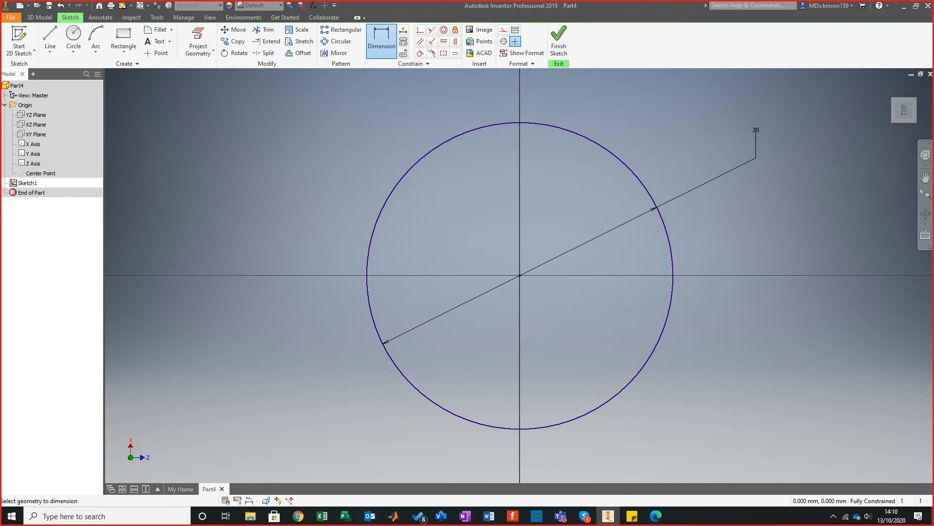
Step: Extrude the circle as a surface to a distance of 130 mm
click(39, 17)
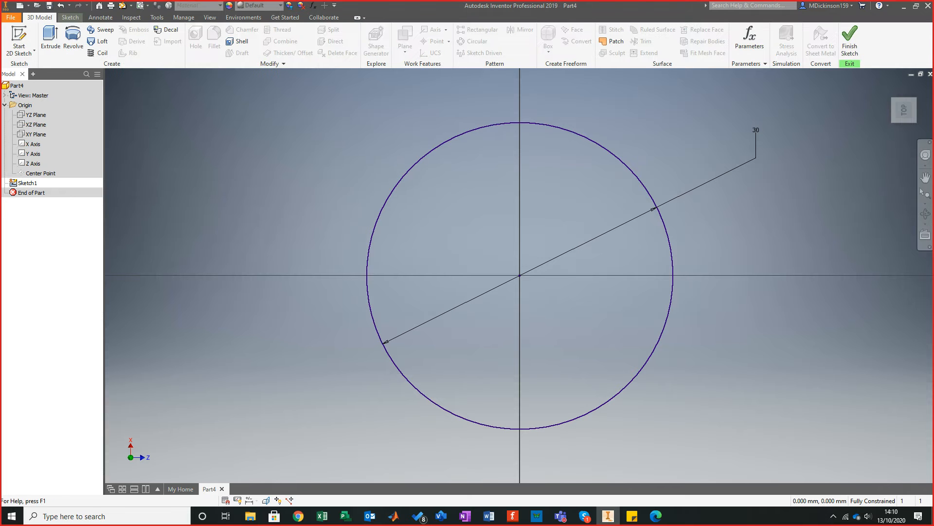
key(e)
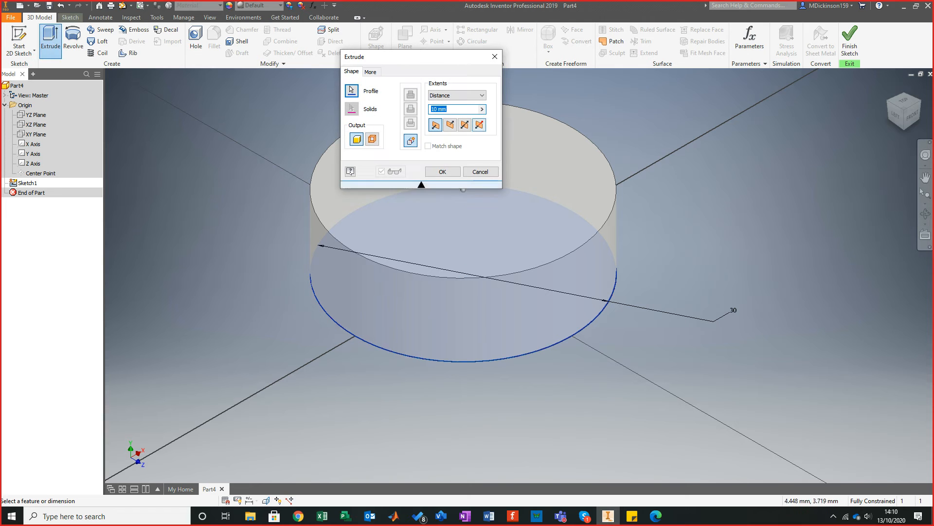
drag(403, 57, 732, 58)
click(812, 114)
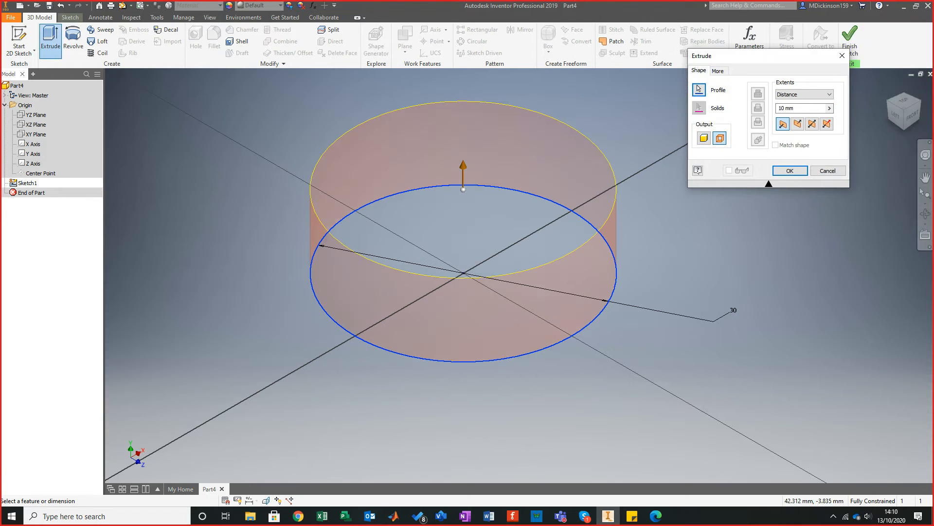
drag(805, 108, 734, 110)
text(130)
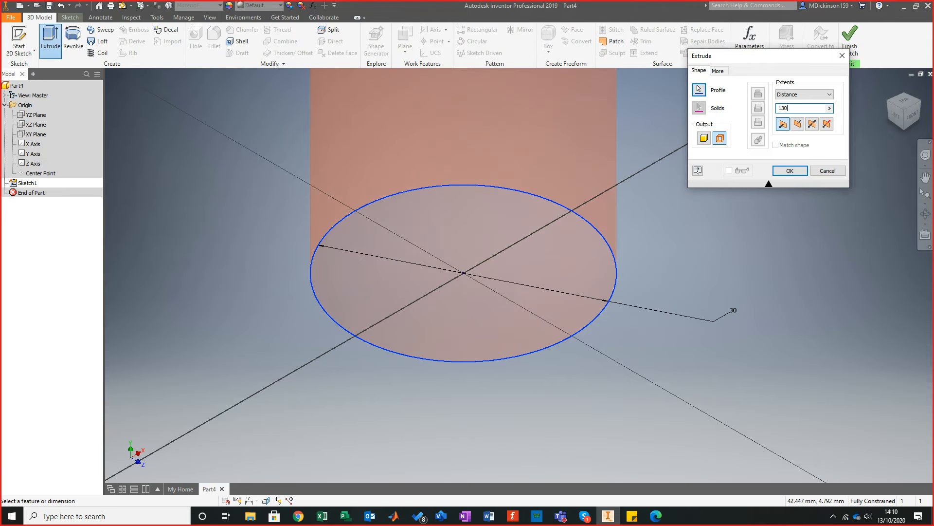
key(Return)
Step: Examine the extruded surface cylinder from the side and at its ends
middle_drag(634, 170, 652, 256)
scroll(653, 257, down, 5)
scroll(653, 258, up, 10)
scroll(653, 214, down, 3)
shift+middle_drag(608, 263, 631, 237)
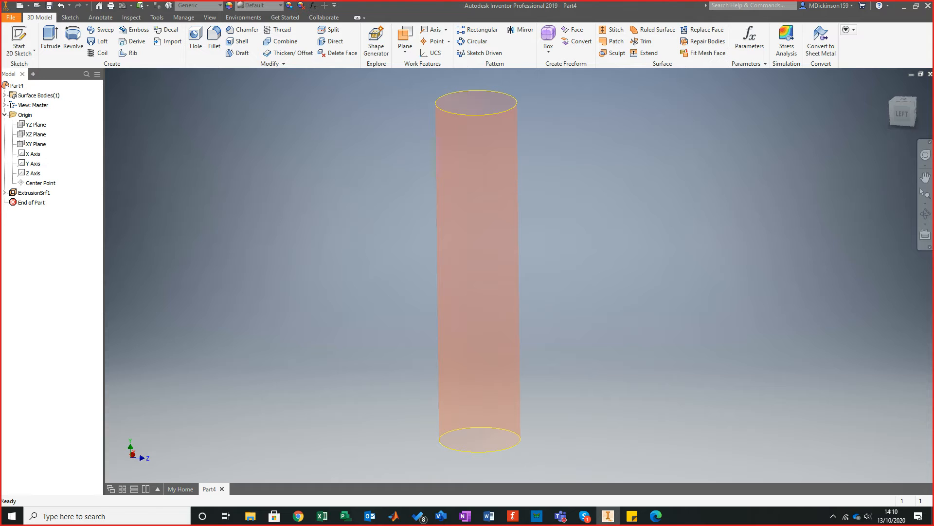
click(516, 146)
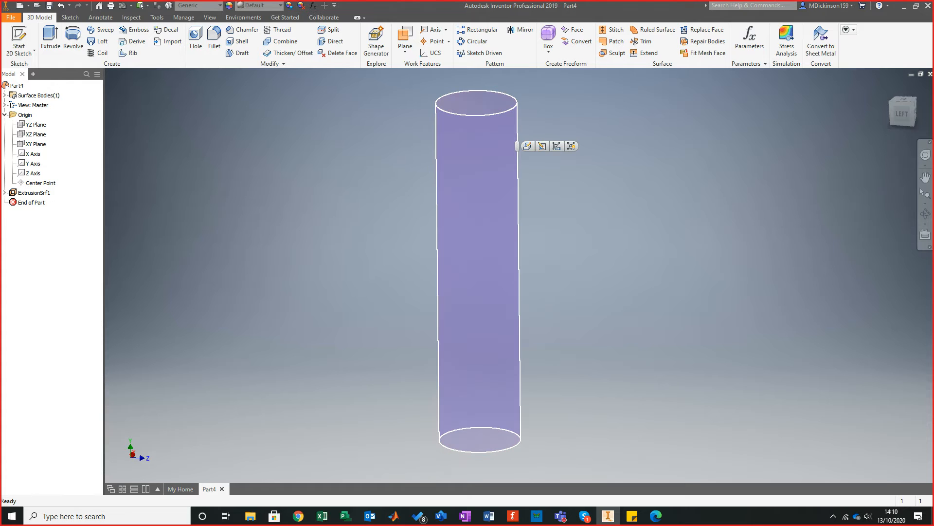
key(Escape)
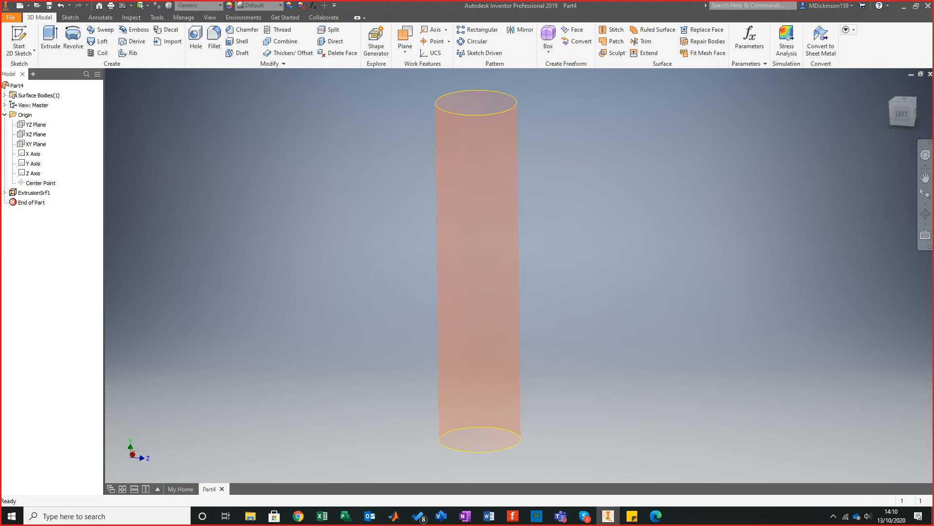
Step: Check the tutorial PDF's opening sketch and surface-extrusion instructions, and return to Inventor
key(alt+Tab)
scroll(477, 272, up, 5)
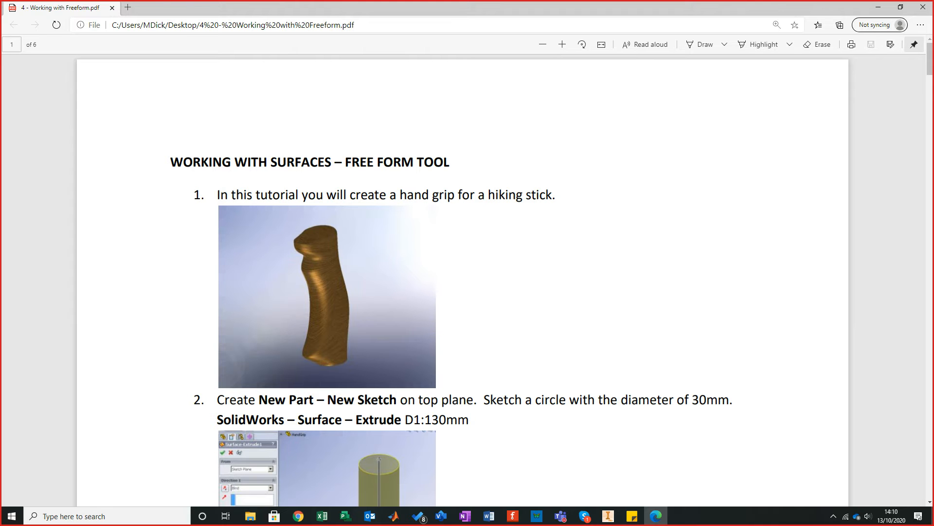
key(super+Down)
key(super+Down)
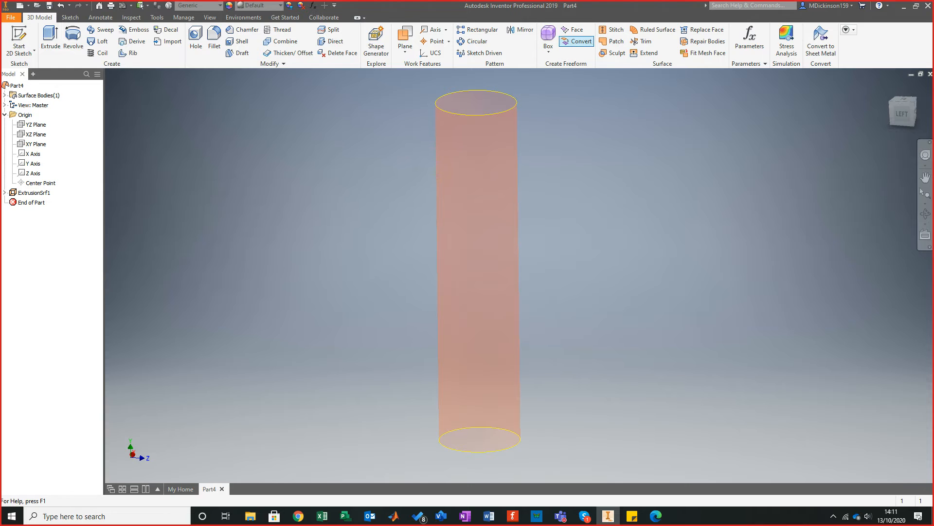
Step: Begin a Convert to Freeform operation with the cylindrical surface as the face to convert
click(577, 41)
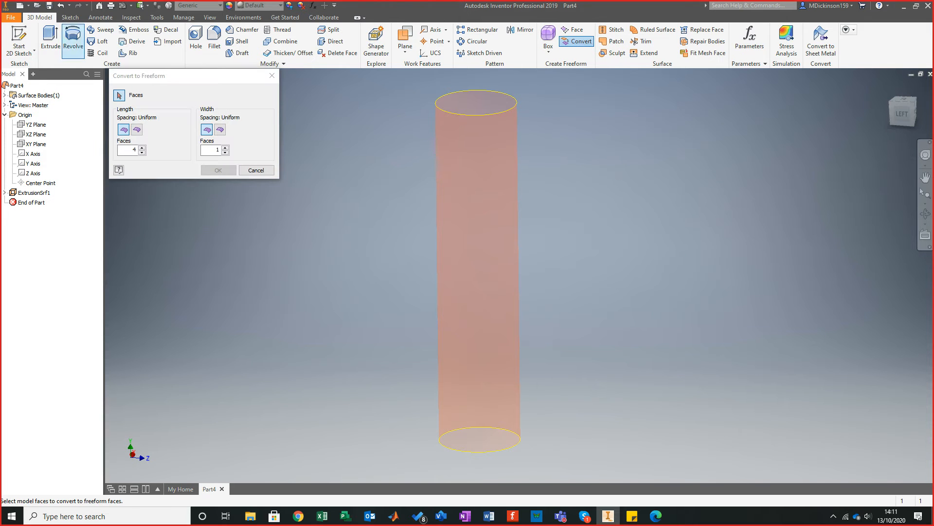
drag(189, 76, 675, 158)
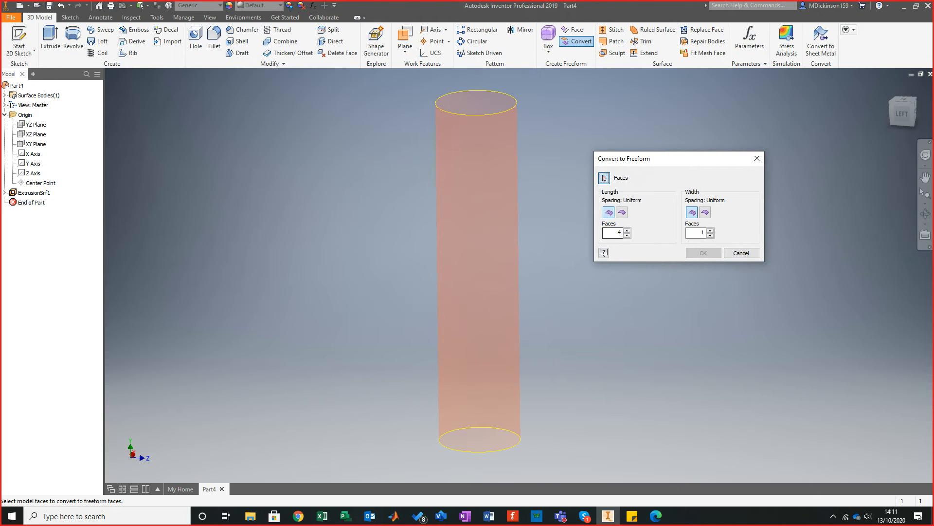
click(478, 104)
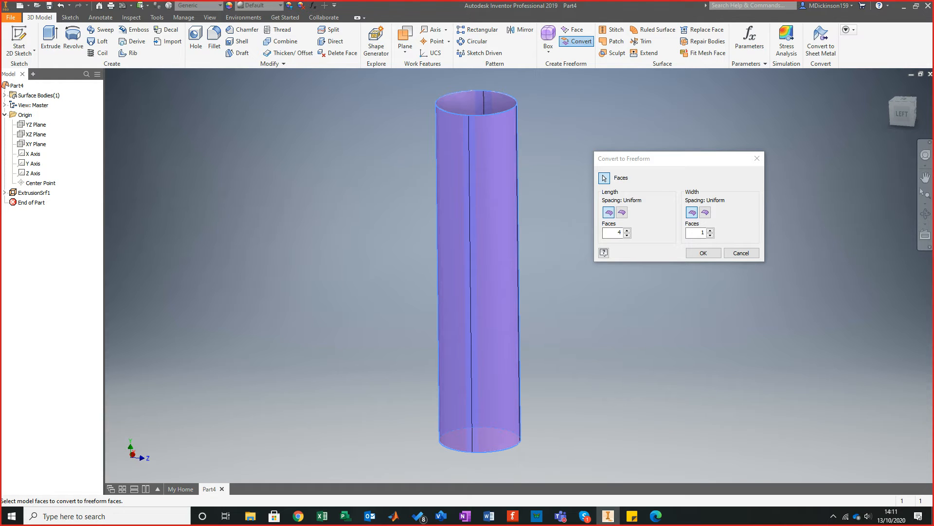
shift+middle_drag(506, 272, 385, 292)
scroll(506, 277, up, 1)
shift+middle_drag(458, 287, 497, 285)
Step: Set the number of freeform faces along the length to 20 with uniform spacing
double_click(615, 232)
text(15)
double_click(616, 232)
text(20)
mouse_move(457, 287)
shift+middle_down()
mouse_move(518, 277)
mouse_move(462, 289)
shift+middle_up()
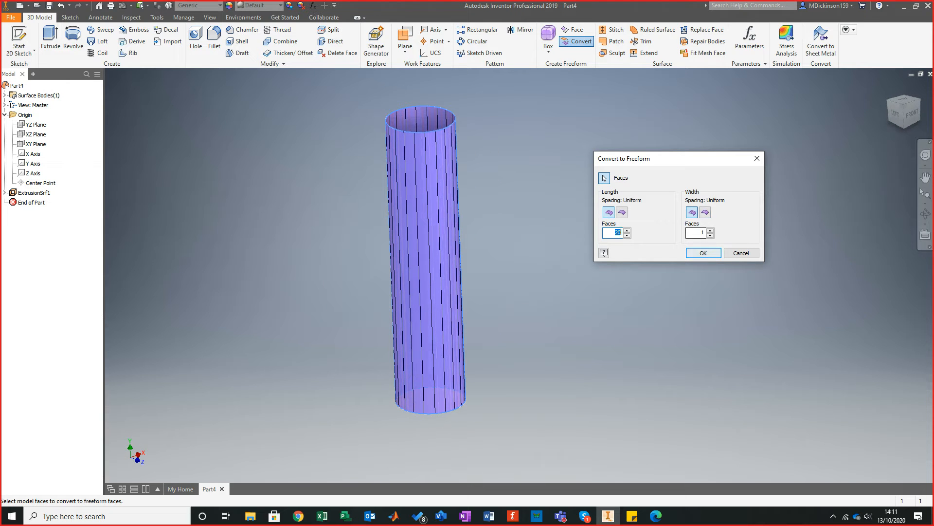
Step: Set the number of width faces to 20 and complete the freeform conversion
click(703, 232)
click(710, 231)
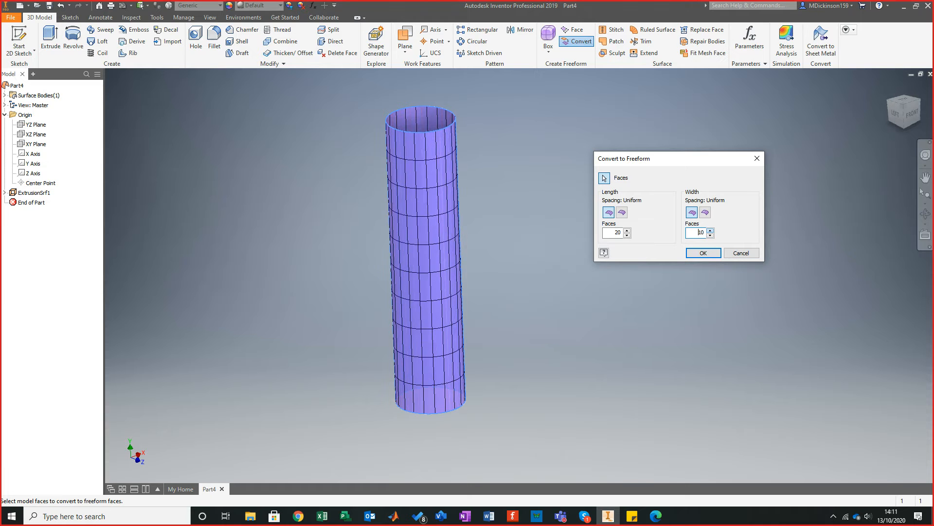
shift+middle_drag(506, 263, 556, 284)
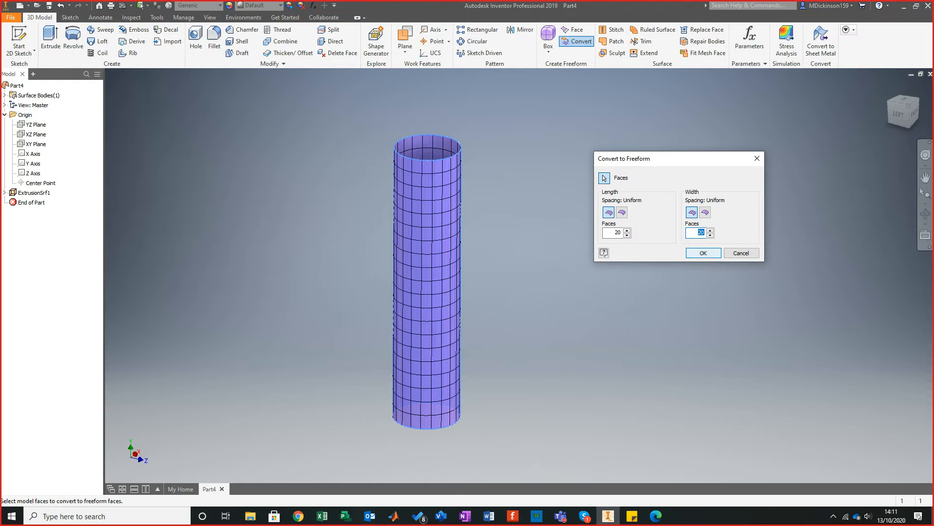
key(Return)
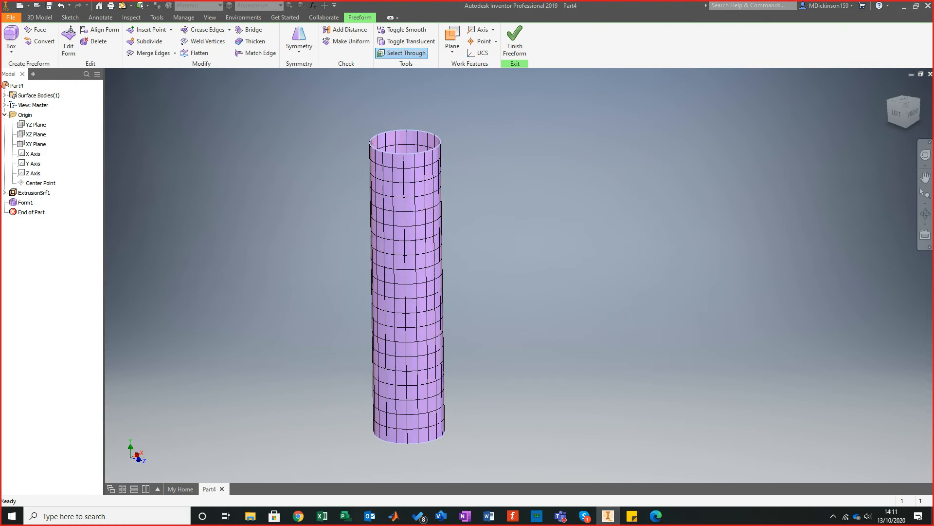
mouse_move(396, 158)
shift+middle_down()
mouse_move(385, 146)
mouse_move(409, 167)
shift+middle_up()
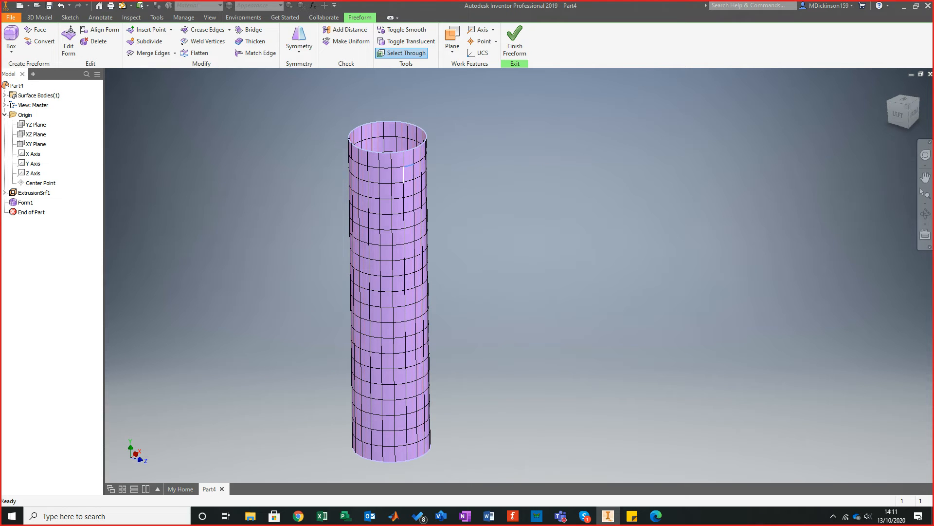
shift+middle_drag(404, 182, 420, 203)
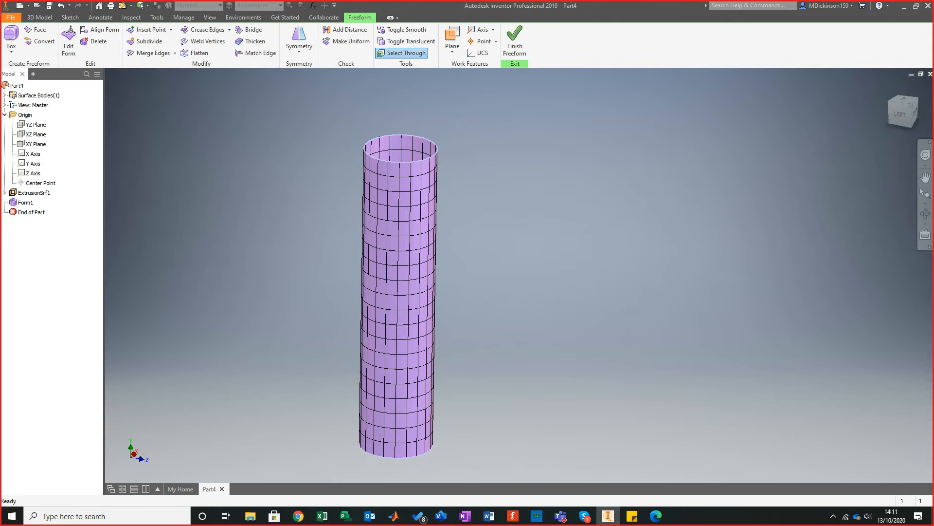
Step: Edit the form with the point filter and pull a point on the cylinder's upper side outward 40 mm along Z
click(69, 43)
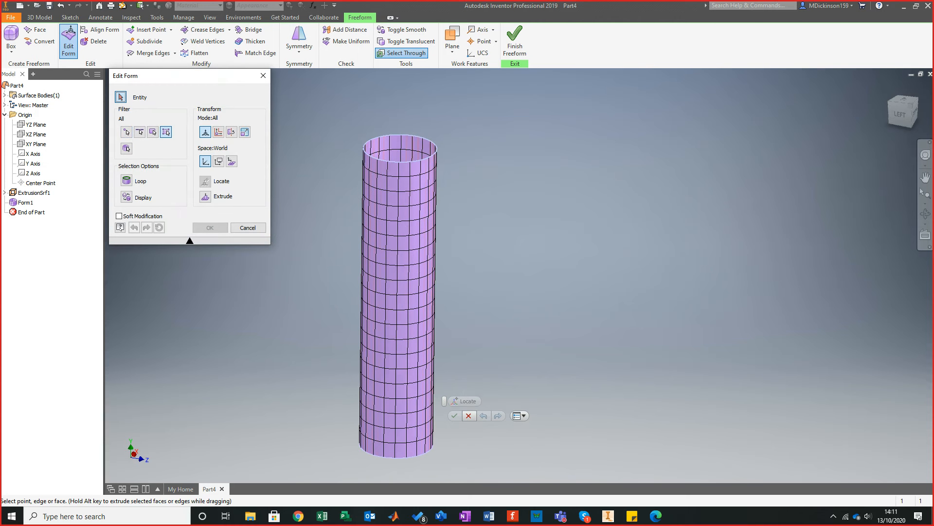
click(127, 131)
shift+middle_drag(467, 243, 499, 265)
scroll(448, 253, down, 1)
click(441, 221)
shift+middle_drag(440, 221, 523, 236)
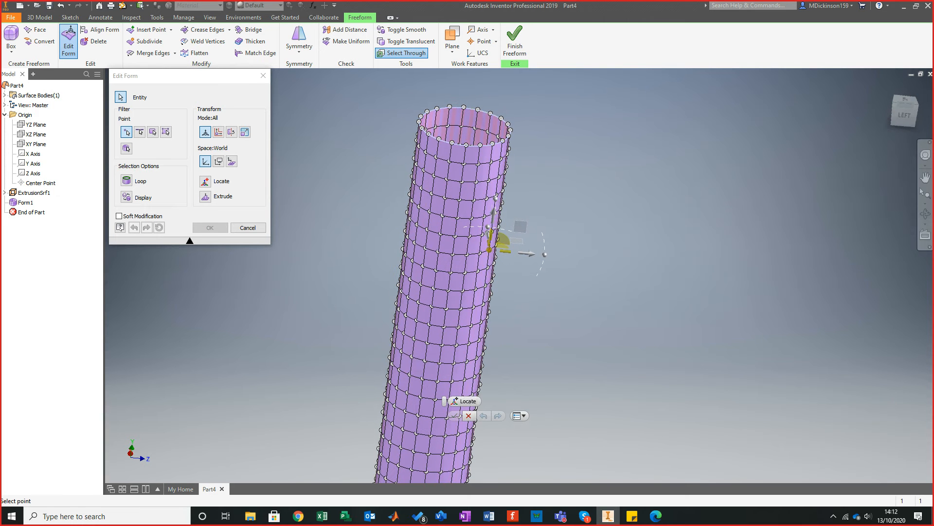
drag(525, 253, 650, 264)
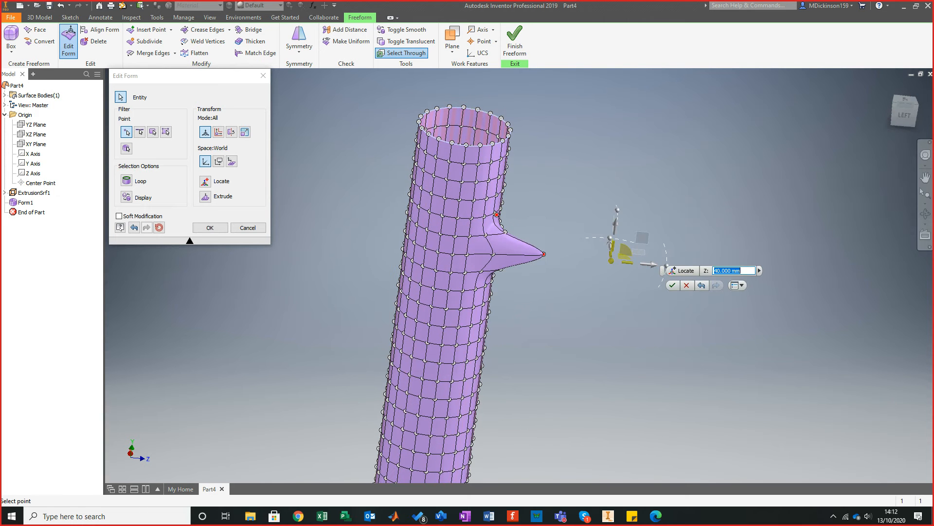
Step: Inspect the bulge up close and pull its tip point farther out along Z to about 104.5 mm
shift+middle_drag(650, 264, 628, 244)
scroll(518, 275, down, 5)
scroll(418, 200, down, 3)
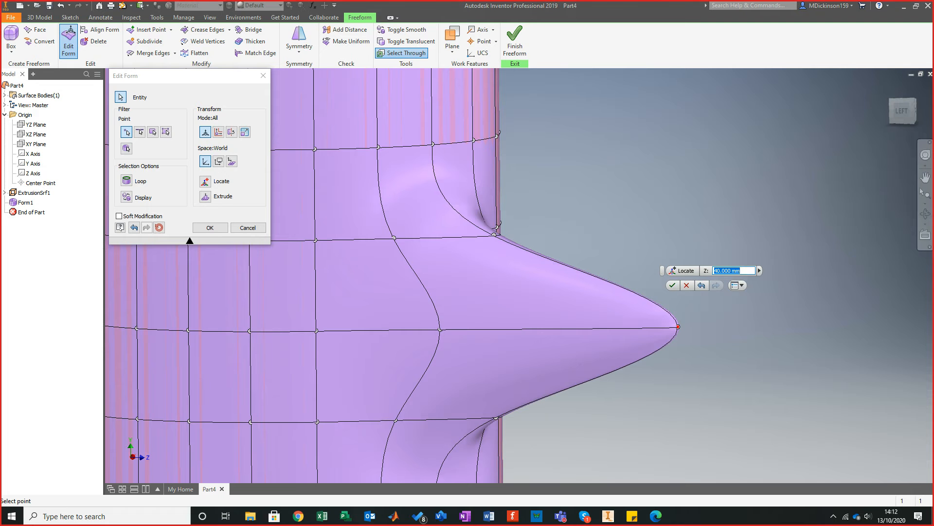
shift+middle_drag(494, 235, 547, 233)
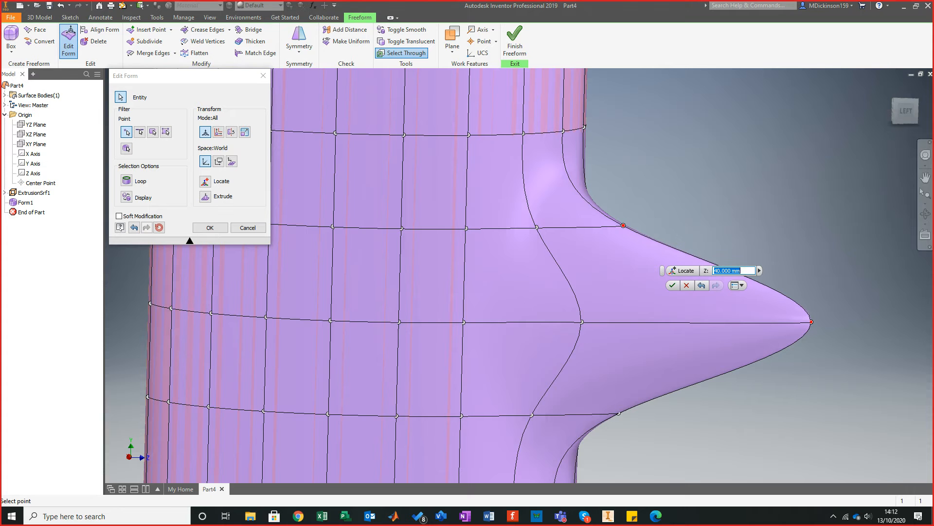
shift+middle_drag(547, 232, 576, 235)
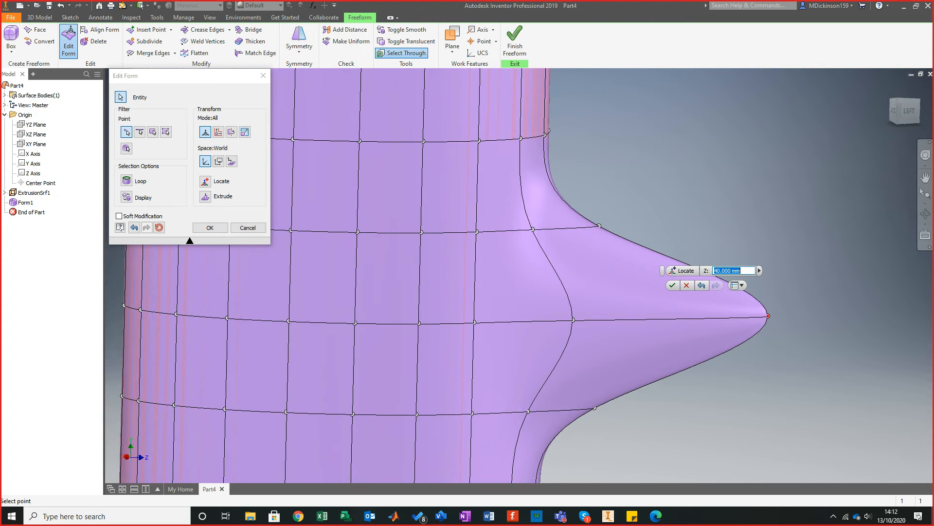
scroll(282, 281, down, 3)
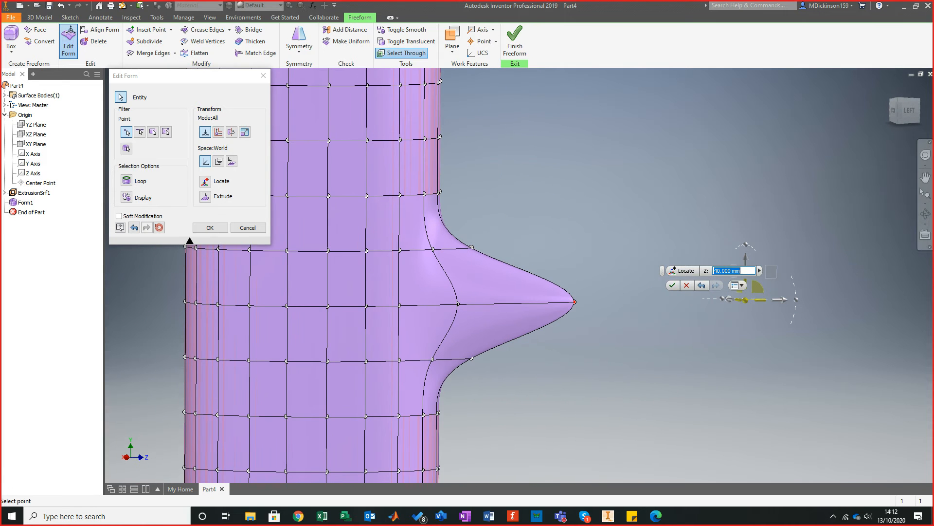
drag(781, 299, 895, 297)
scroll(421, 304, down, 4)
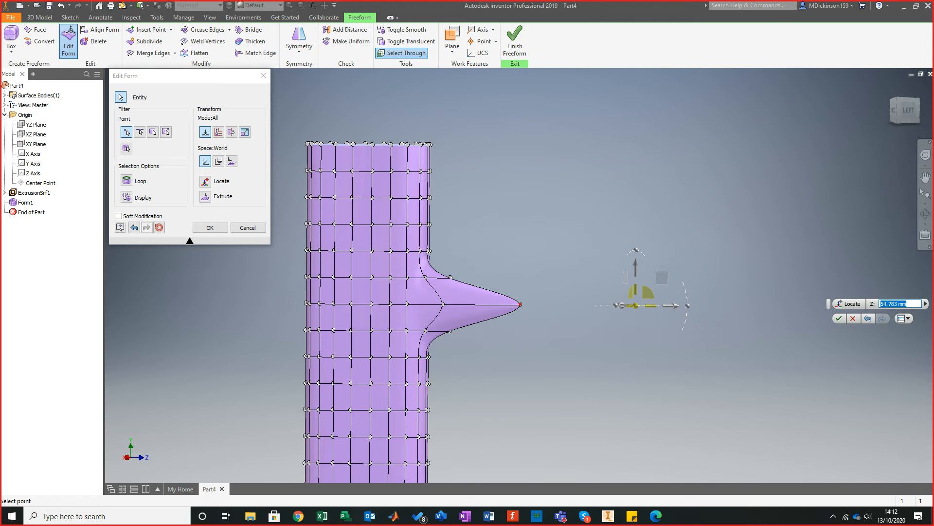
drag(671, 305, 859, 307)
shift+middle_drag(469, 212, 448, 231)
scroll(448, 231, up, 4)
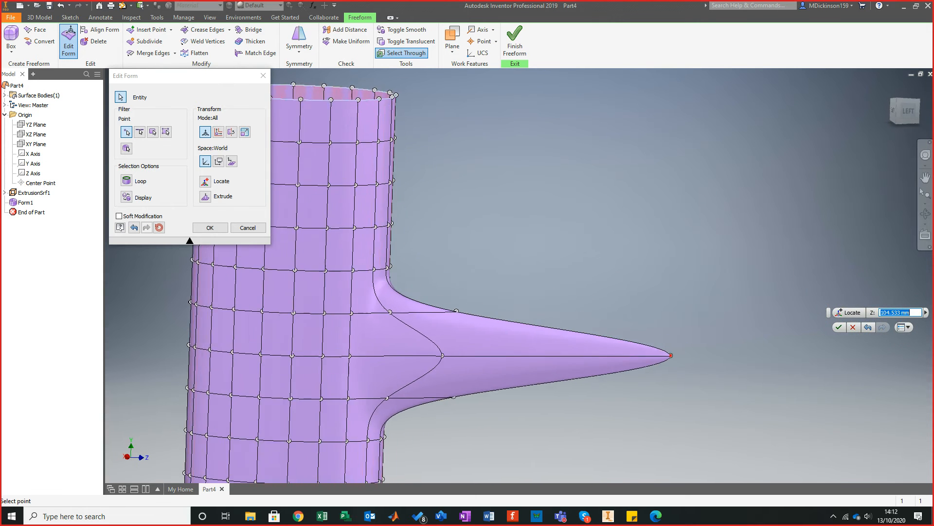
Step: Examine the pulled-out spike and the surrounding freeform mesh from the side
scroll(263, 341, up, 5)
shift+middle_drag(438, 273, 339, 316)
scroll(519, 275, down, 2)
shift+middle_drag(519, 275, 584, 253)
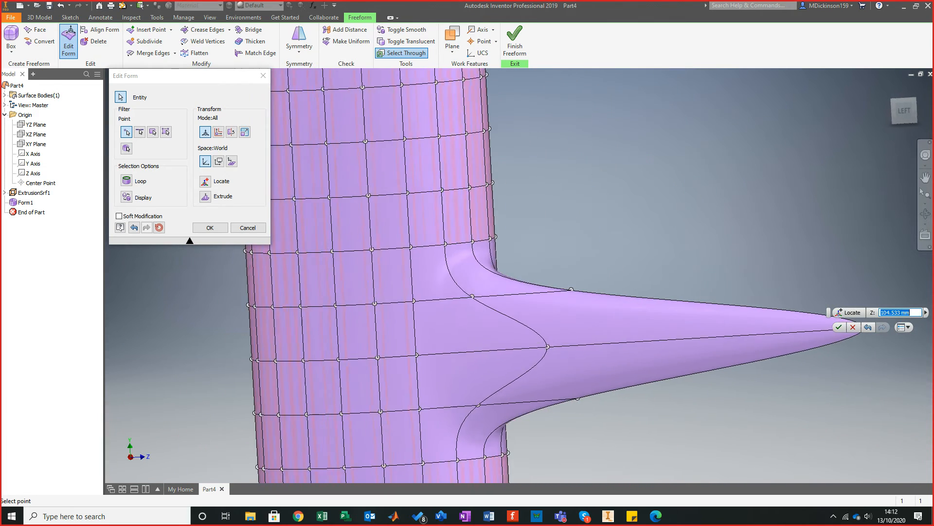
scroll(428, 360, up, 1)
shift+middle_drag(428, 340, 460, 355)
click(495, 219)
click(495, 219)
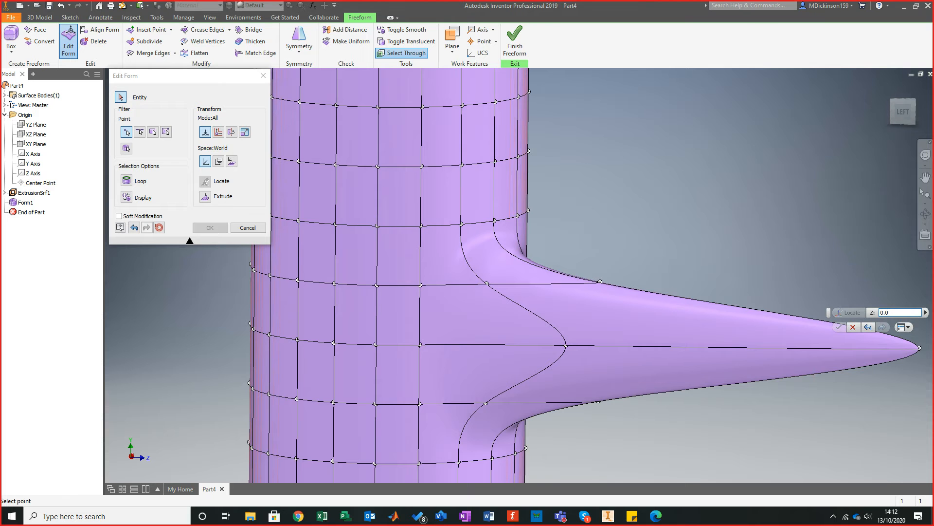
Step: Pull a second point on the cylinder's edge, above the long spike, outward along Z to form a shorter spike
scroll(494, 219, down, 4)
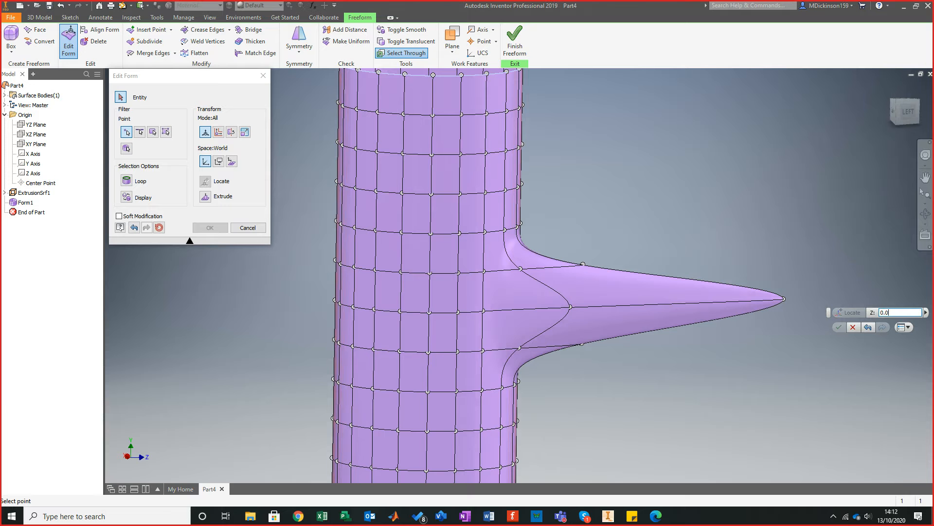
shift+middle_drag(495, 272, 458, 358)
click(518, 197)
shift+middle_drag(518, 197, 560, 229)
drag(508, 192, 853, 172)
shift+middle_drag(852, 171, 901, 206)
click(726, 164)
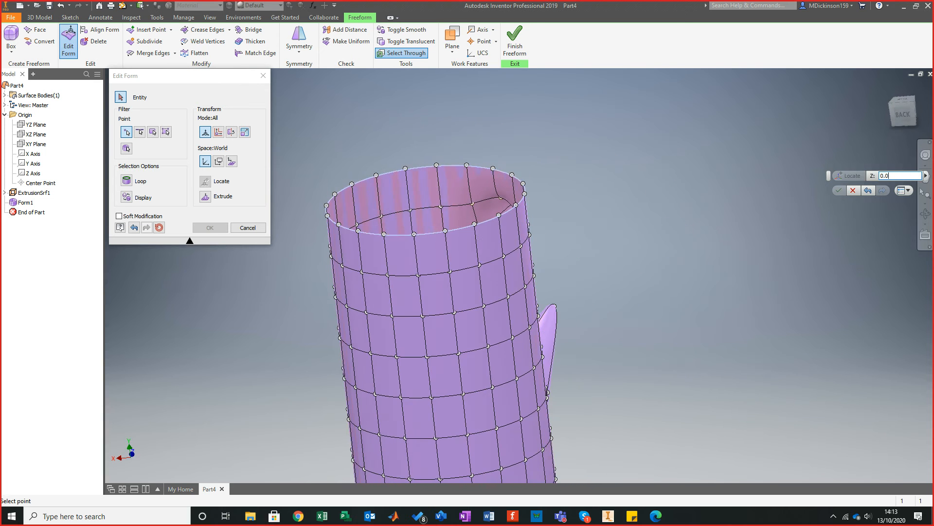
Step: Try pulling a point near the cylinder's upper end on the back side outward, and discard this form edit
click(503, 256)
shift+middle_drag(506, 253, 394, 255)
drag(535, 253, 275, 249)
shift+middle_drag(275, 249, 567, 267)
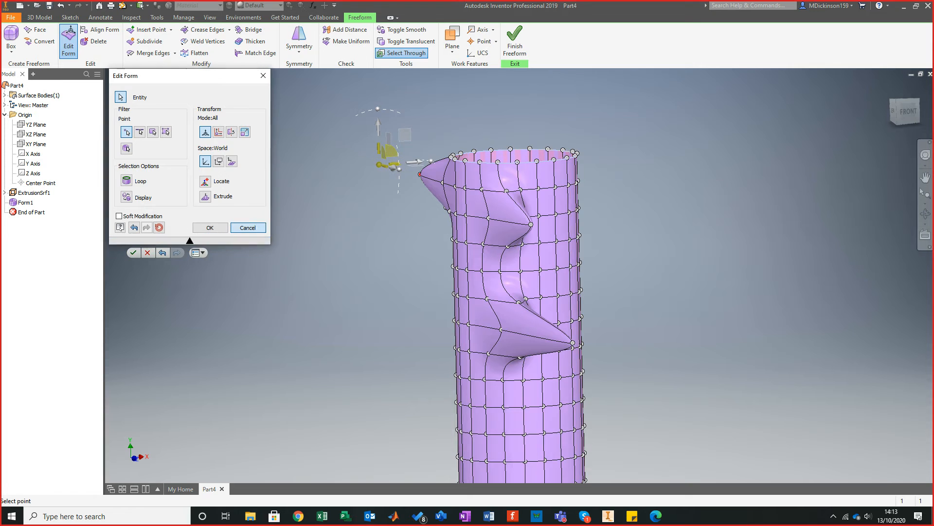
click(248, 227)
shift+middle_drag(311, 243, 444, 257)
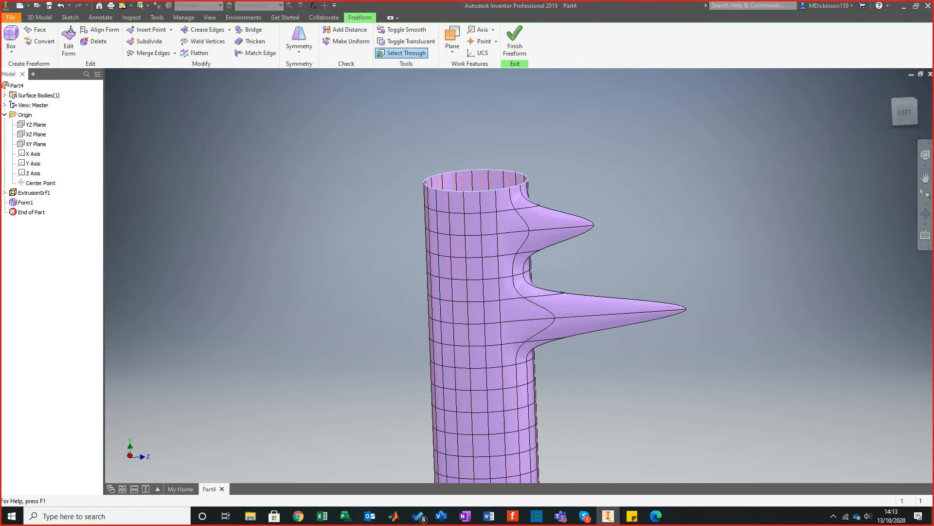
Step: Finish the freeform environment and delete the Form1 feature from the part
click(514, 39)
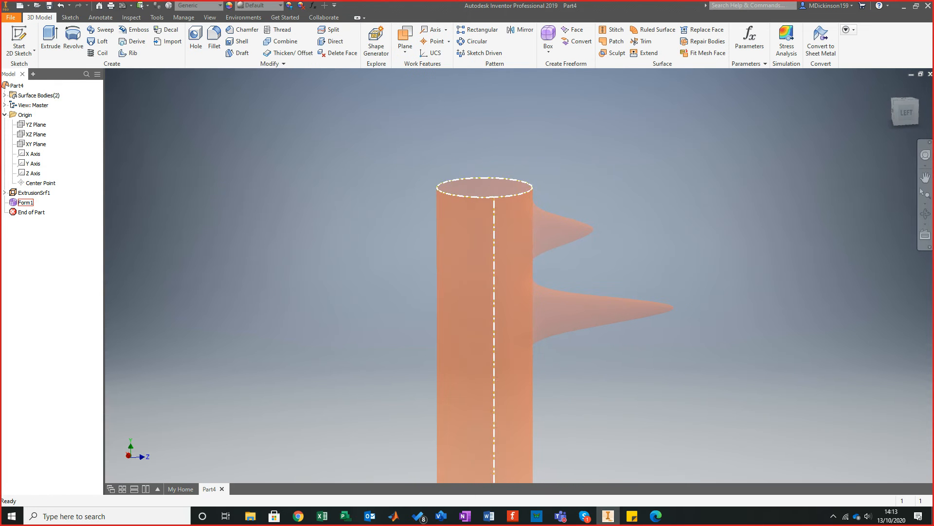
right_click(23, 202)
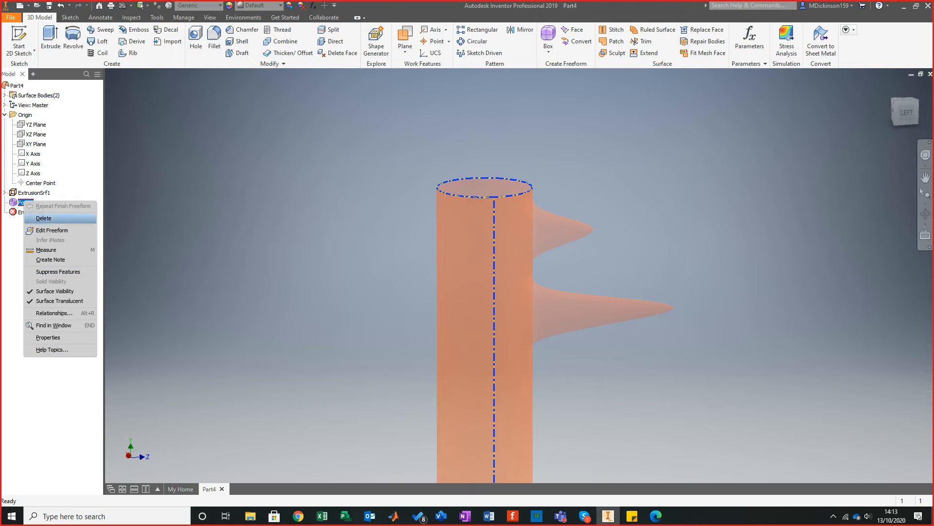
click(43, 217)
shift+middle_drag(465, 158, 480, 199)
scroll(475, 183, up, 3)
scroll(474, 195, down, 2)
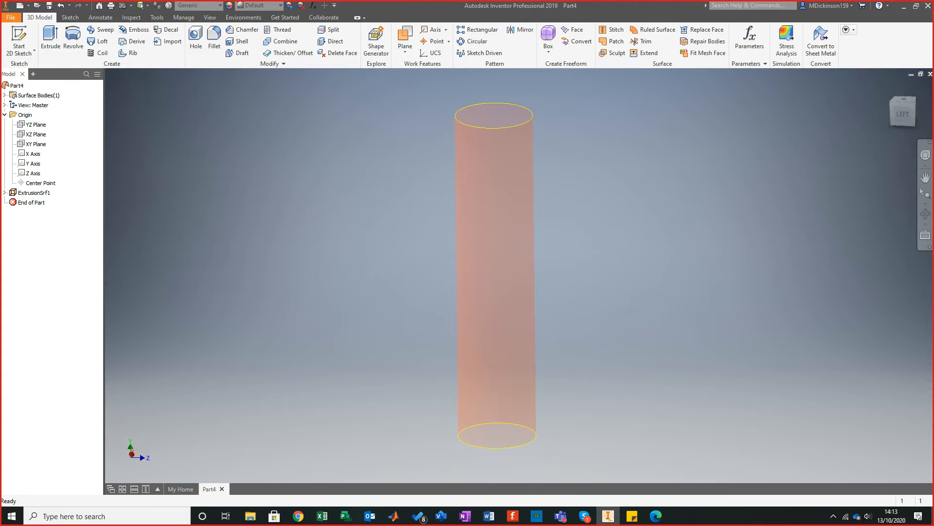
Step: Switch to the Working with Freeform PDF in Edge and examine the enlarged picture of the finished hand grip
key(alt+Tab)
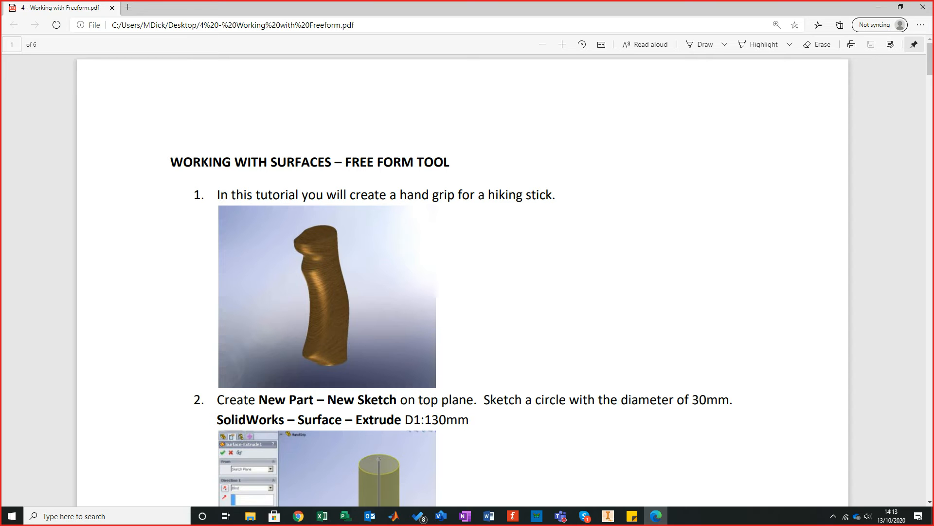
click(562, 45)
click(563, 44)
click(563, 44)
click(563, 44)
scroll(467, 278, down, 5)
scroll(467, 278, down, 2)
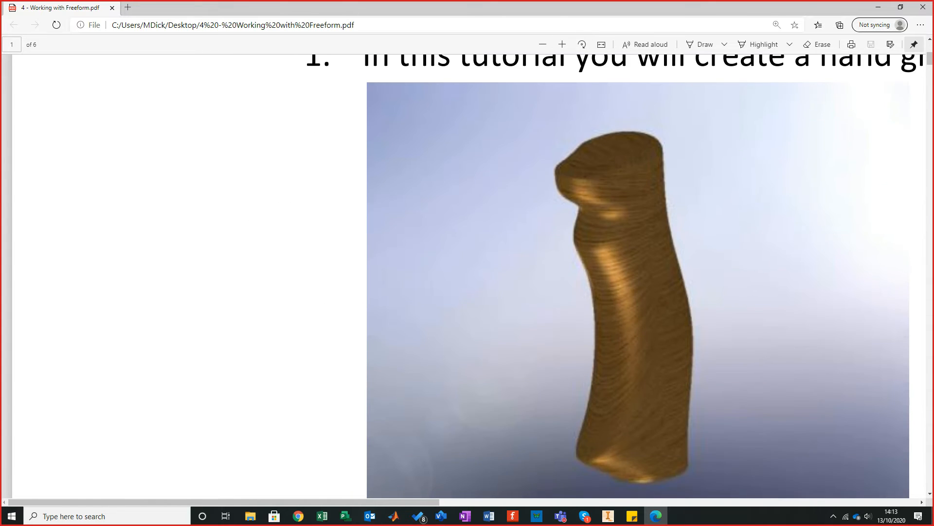
scroll(467, 278, up, 1)
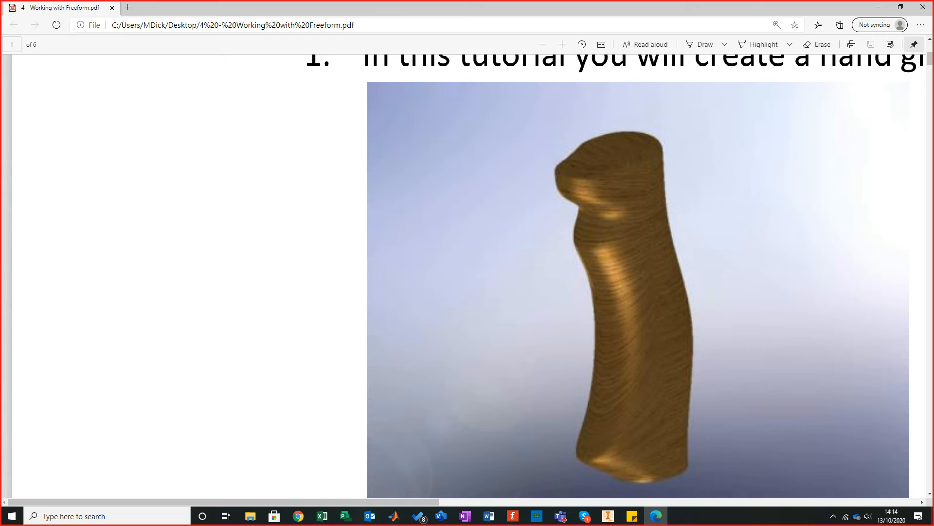
Step: Return to Inventor, start converting the cylinder's face to freeform, and set the length to 4 uniformly spaced faces
key(alt+Tab)
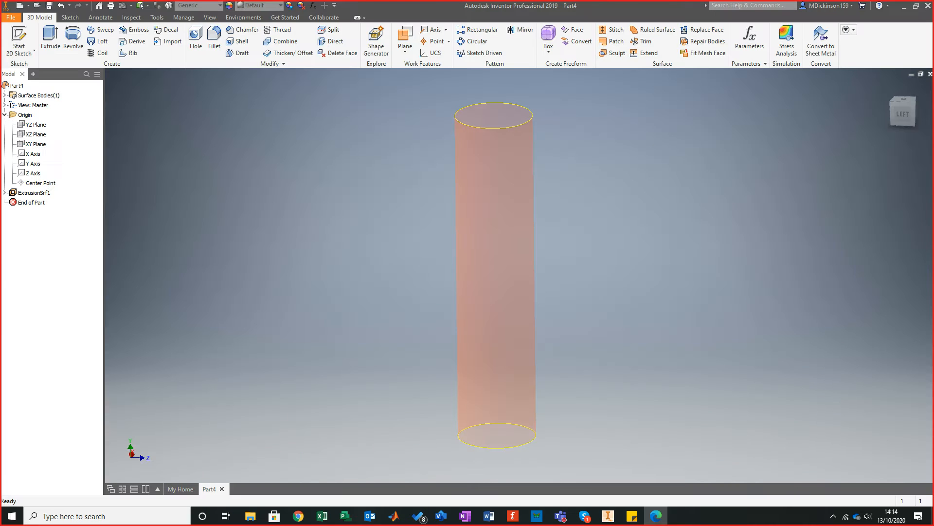
click(39, 95)
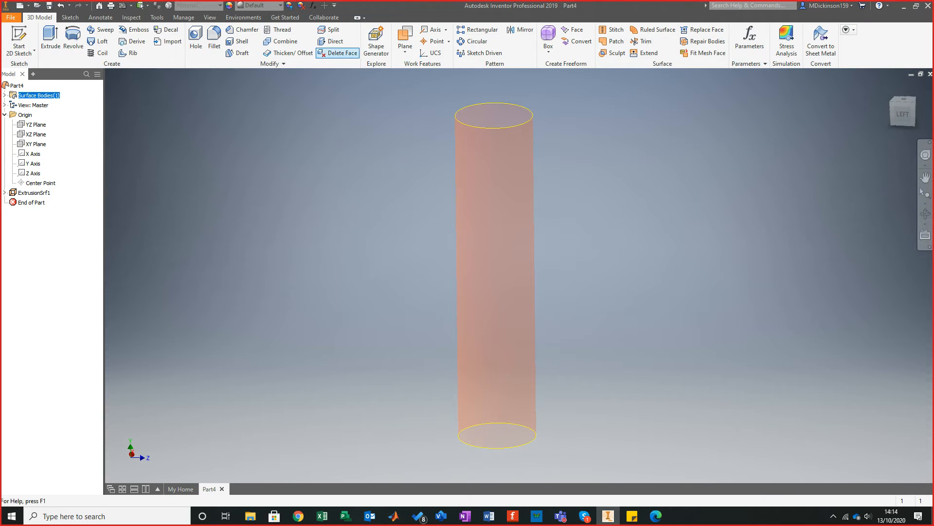
click(577, 41)
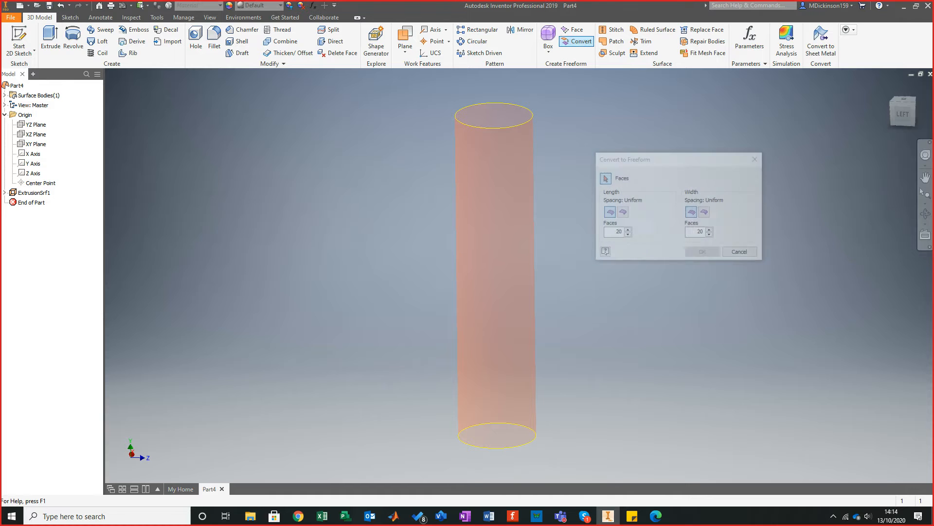
drag(633, 158, 204, 155)
click(491, 244)
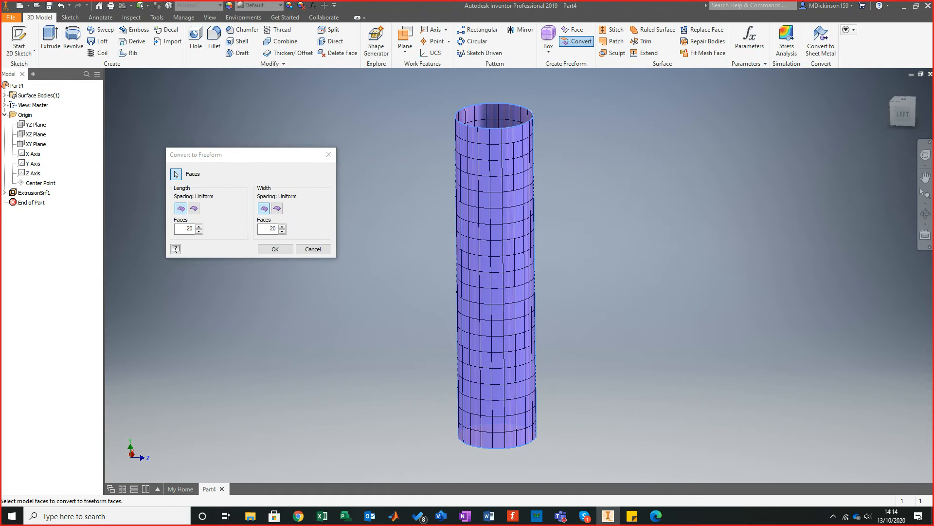
double_click(188, 228)
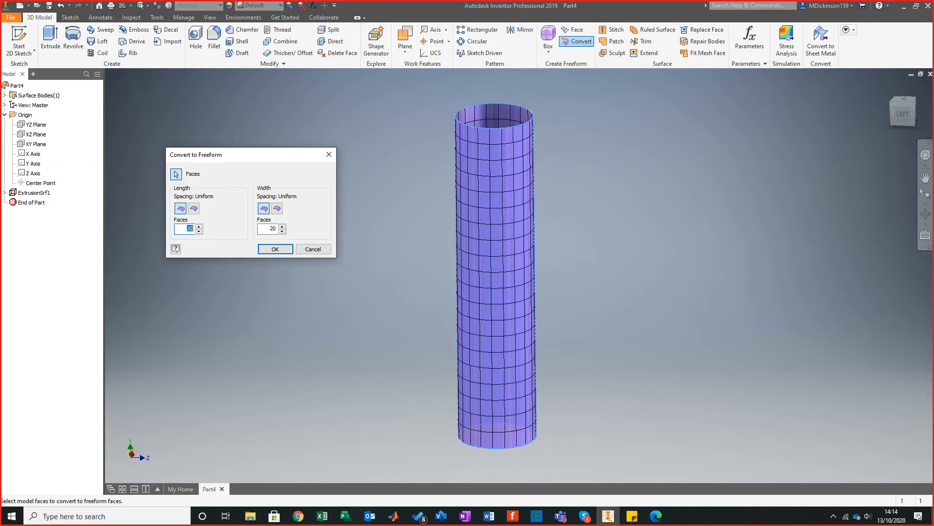
text(4)
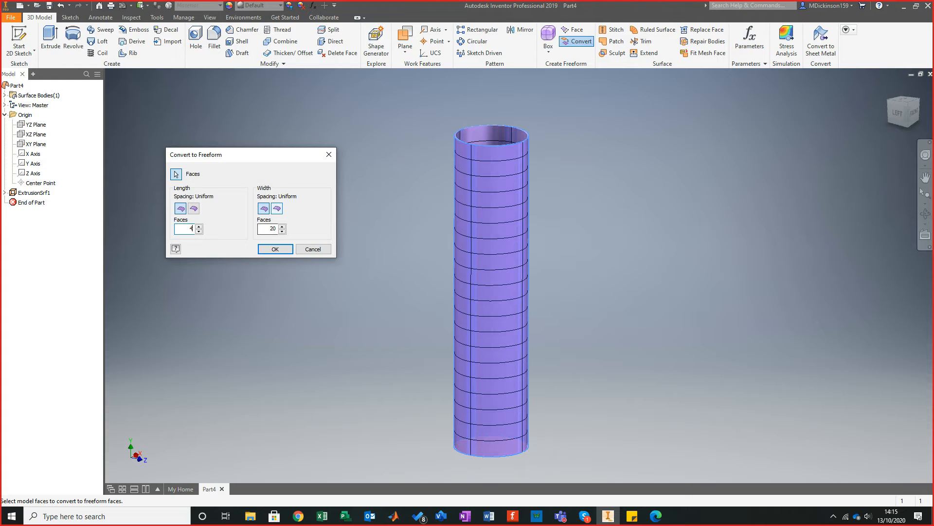
Step: Set the number of width faces to 1 with uniform spacing and complete the freeform conversion
click(277, 208)
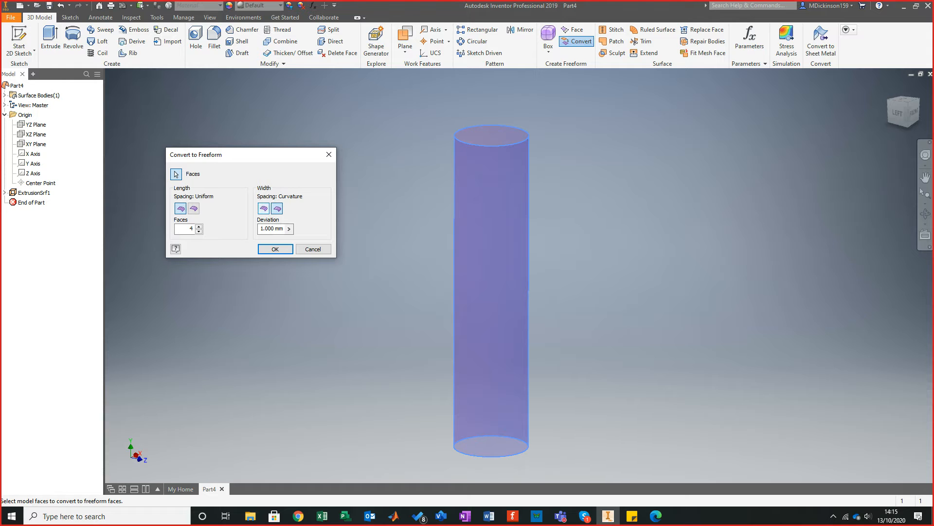
click(264, 208)
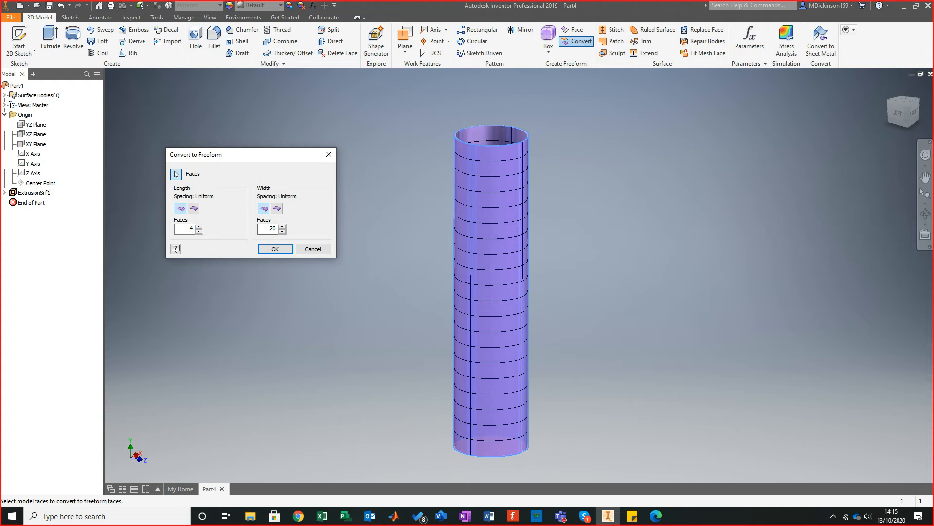
drag(277, 229, 267, 229)
text(1)
shift+middle_drag(492, 291, 445, 287)
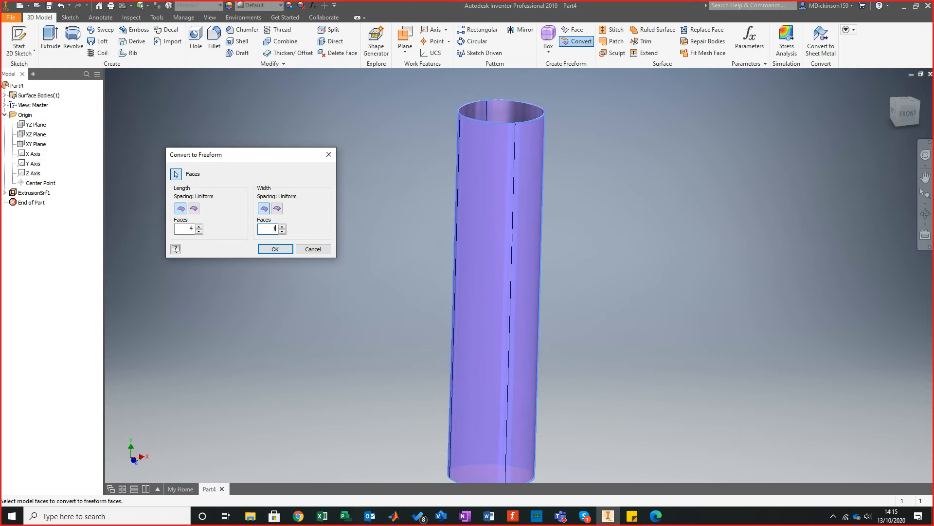
key(alt+Tab)
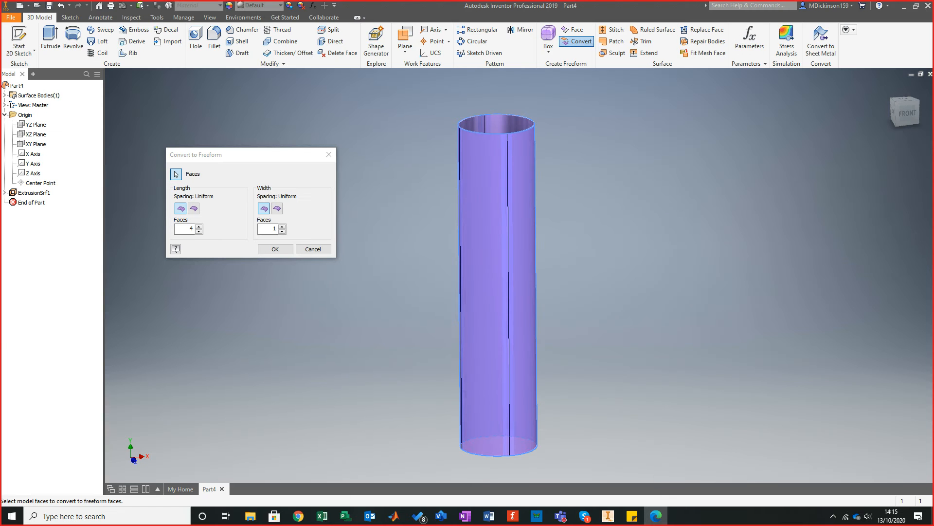
scroll(490, 292, down, 3)
shift+middle_drag(490, 292, 496, 265)
scroll(477, 287, up, 4)
scroll(477, 287, down, 3)
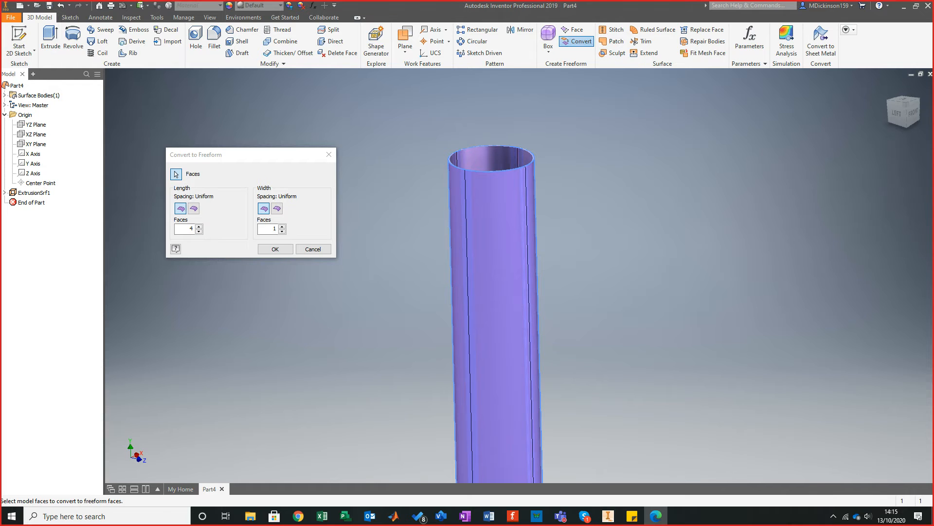
click(276, 249)
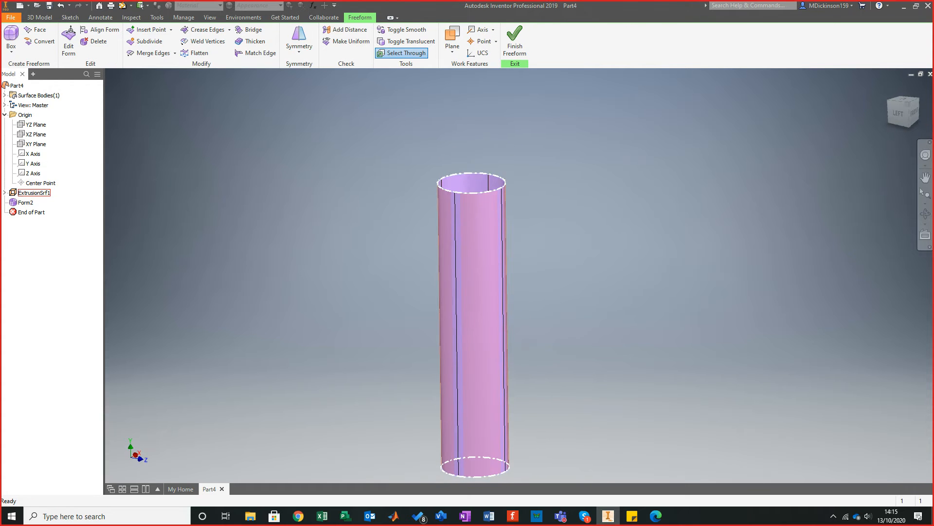
Step: Hide the original extruded surface ExtrusionSrf1 and check the new freeform body from several angles
right_click(38, 193)
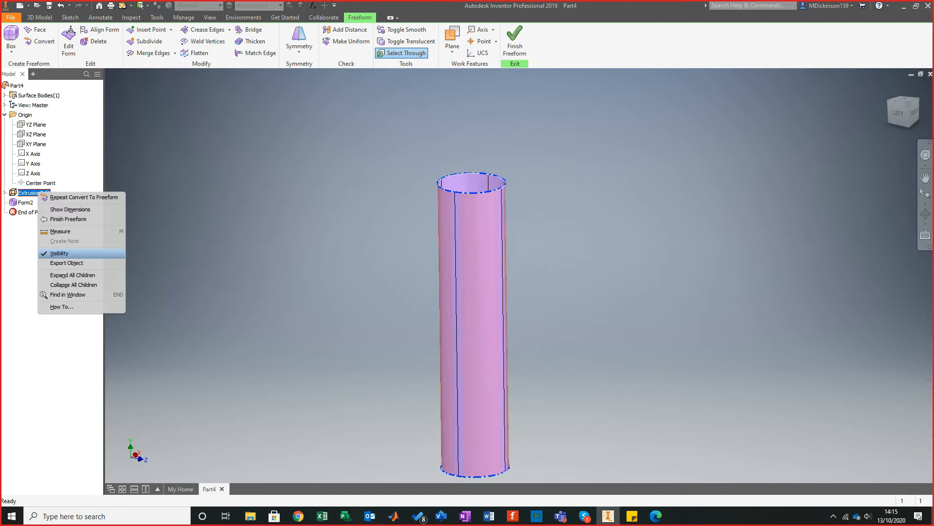
click(60, 253)
scroll(468, 292, down, 3)
shift+middle_drag(468, 292, 530, 301)
click(465, 300)
scroll(465, 300, up, 1)
shift+middle_drag(438, 300, 431, 278)
shift+click(474, 302)
scroll(477, 302, up, 1)
click(507, 308)
scroll(465, 303, down, 1)
Step: Consult steps 4 to 6 of the tutorial PDF on splitting the tube, adding a central curve and placing 8 points
key(alt+Tab)
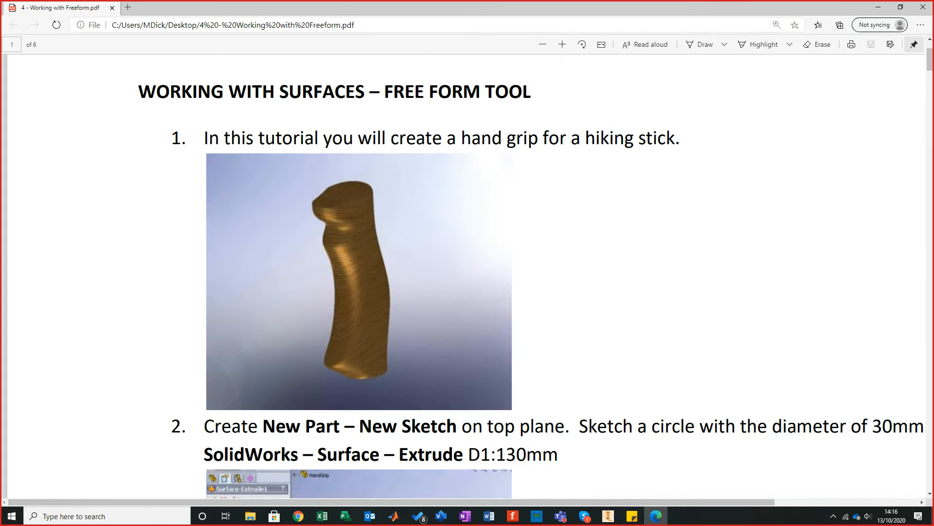
scroll(462, 280, down, 20)
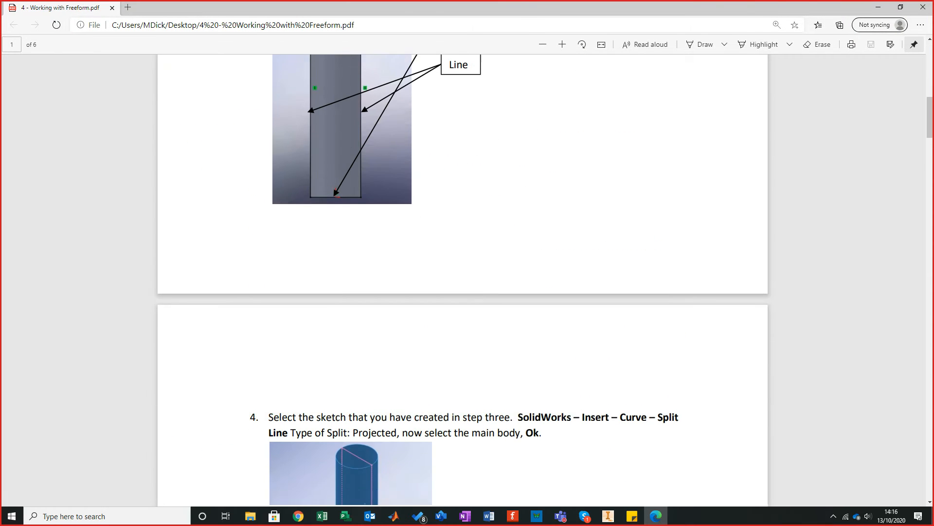
scroll(495, 286, up, 7)
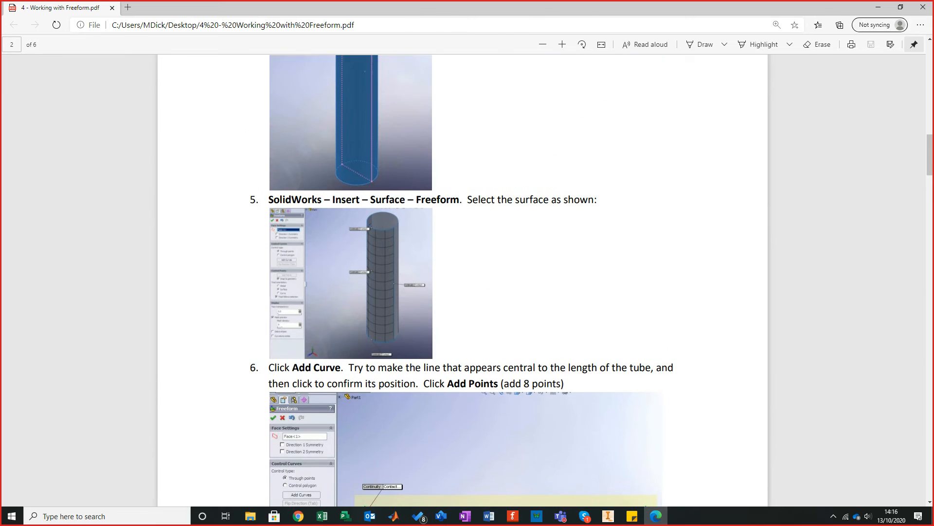
ctrl+scroll(495, 286, up, 2)
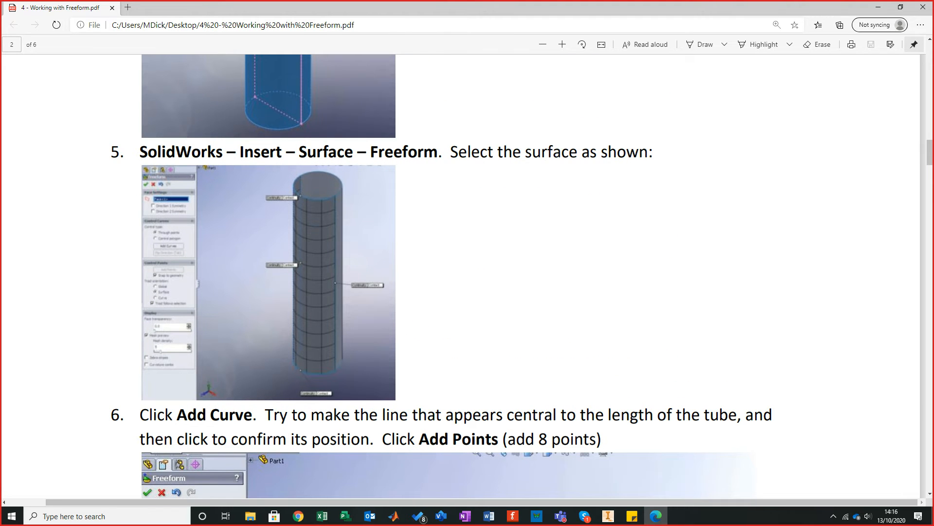
scroll(462, 280, down, 4)
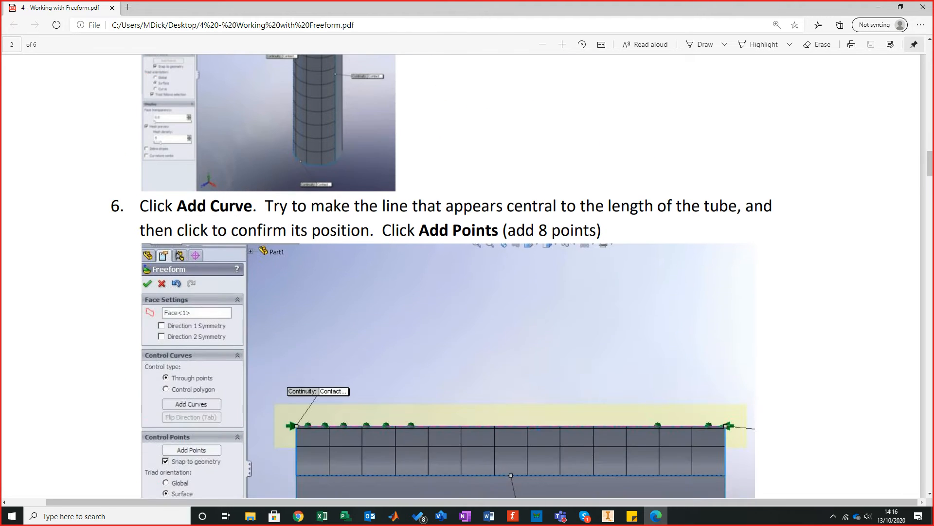
scroll(463, 279, down, 3)
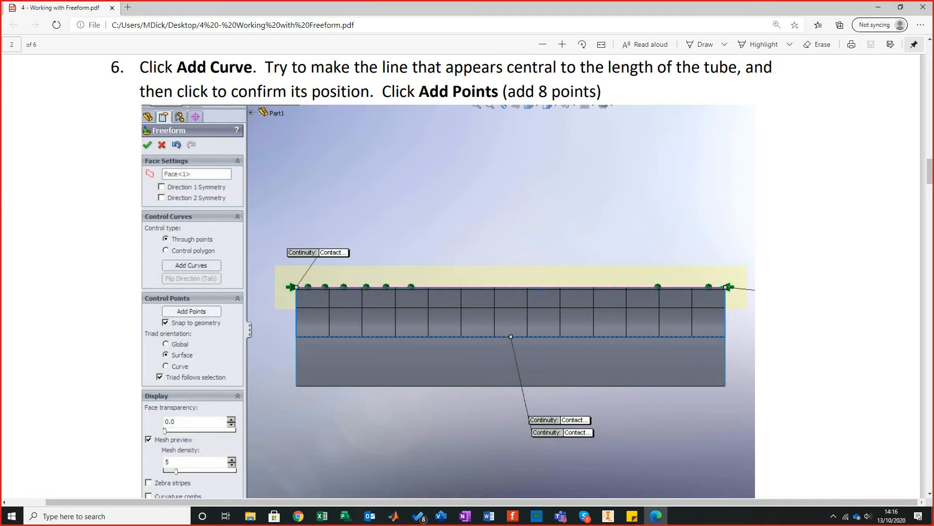
drag(390, 7, 0, 190)
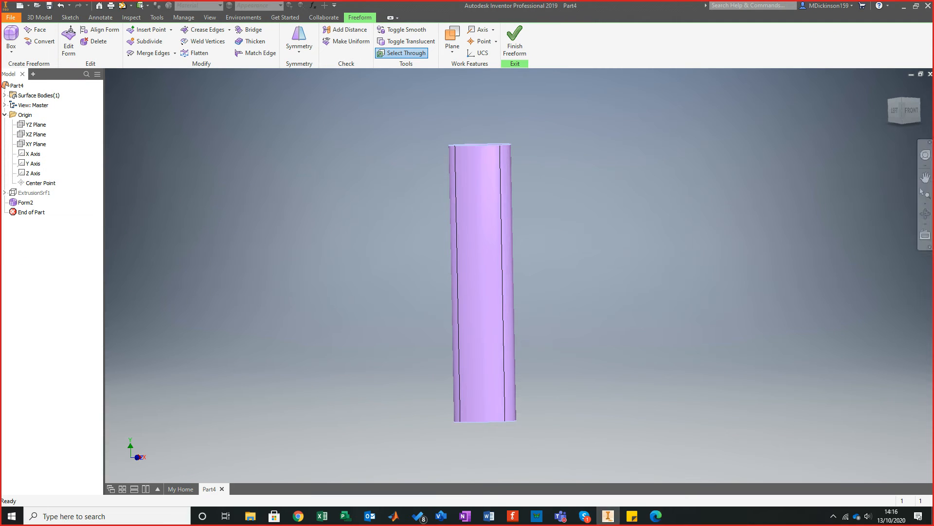
Step: Examine the four-face freeform cylinder from the Left view and from an angled view between Left and Front
click(895, 110)
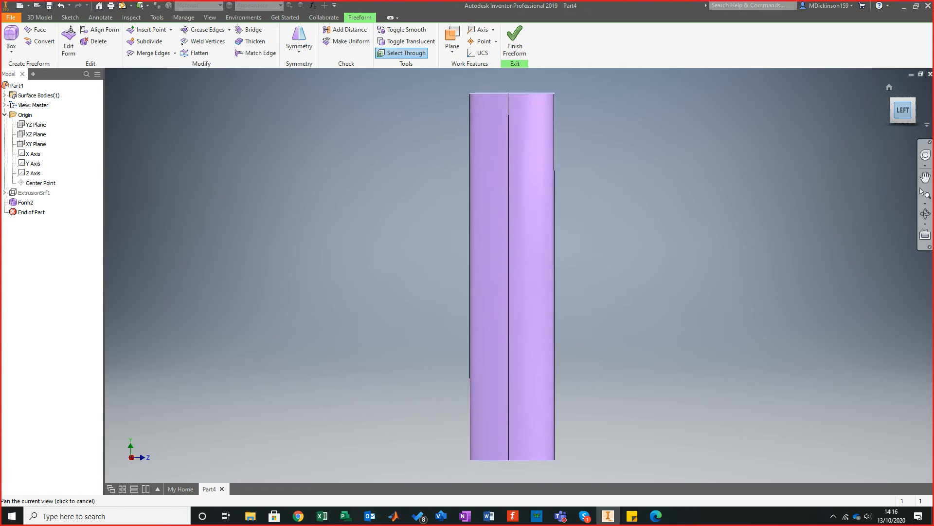
shift+middle_drag(520, 243, 358, 302)
scroll(404, 297, up, 3)
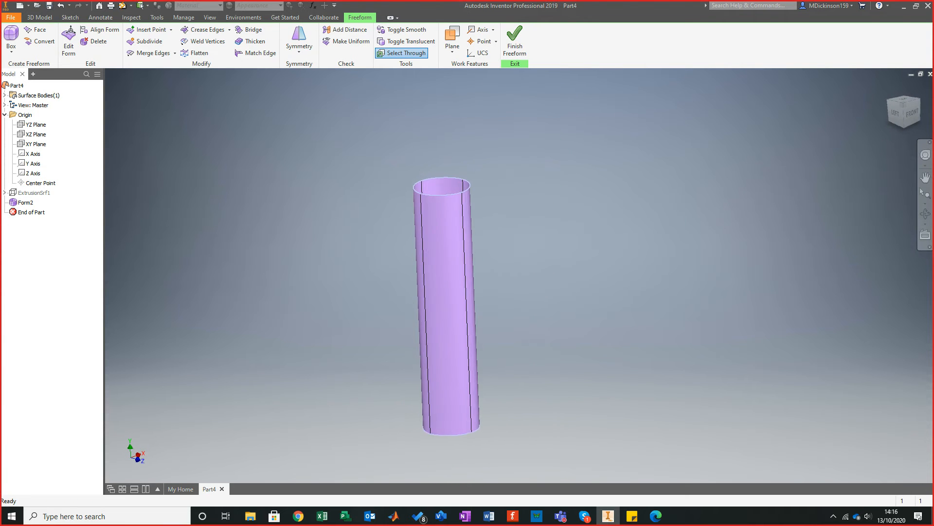
drag(896, 111, 899, 104)
click(899, 104)
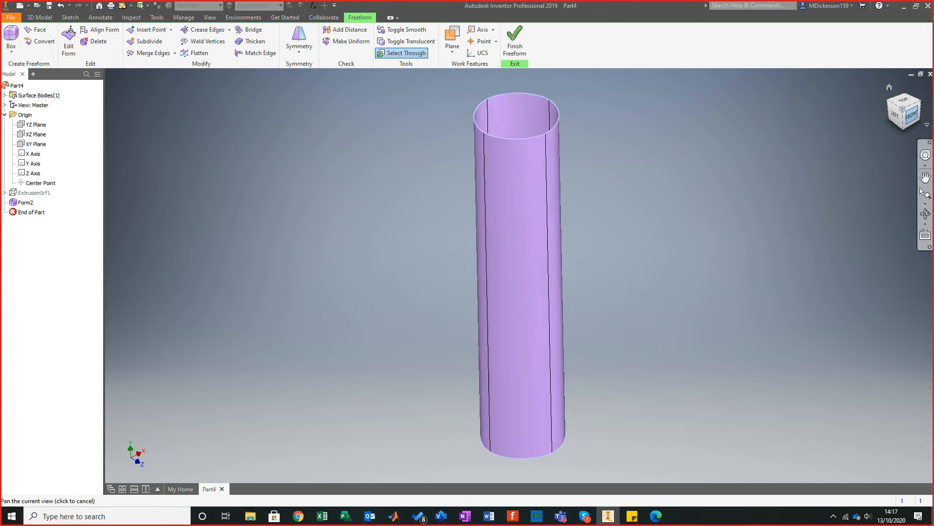
Step: Turn the tube horizontal in the Right view and consult step 6 of the tutorial PDF on placing the 8 points
click(911, 115)
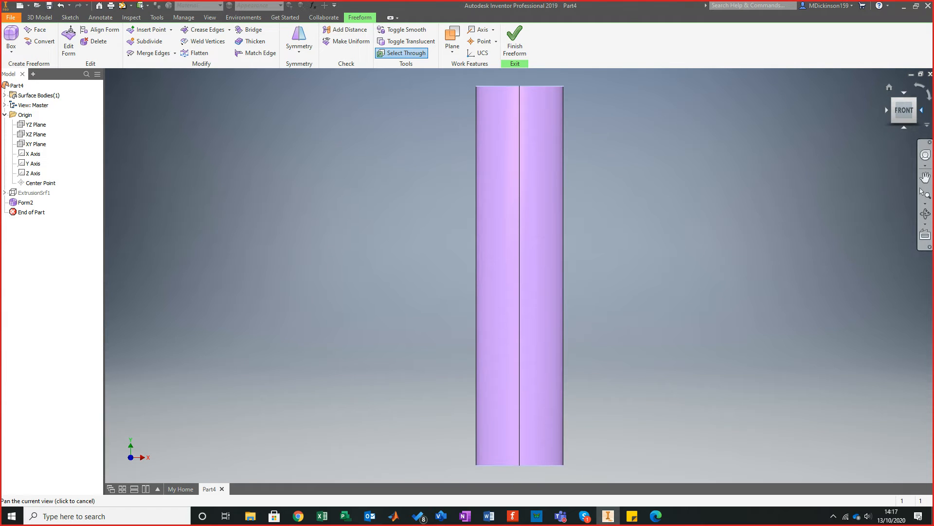
click(921, 110)
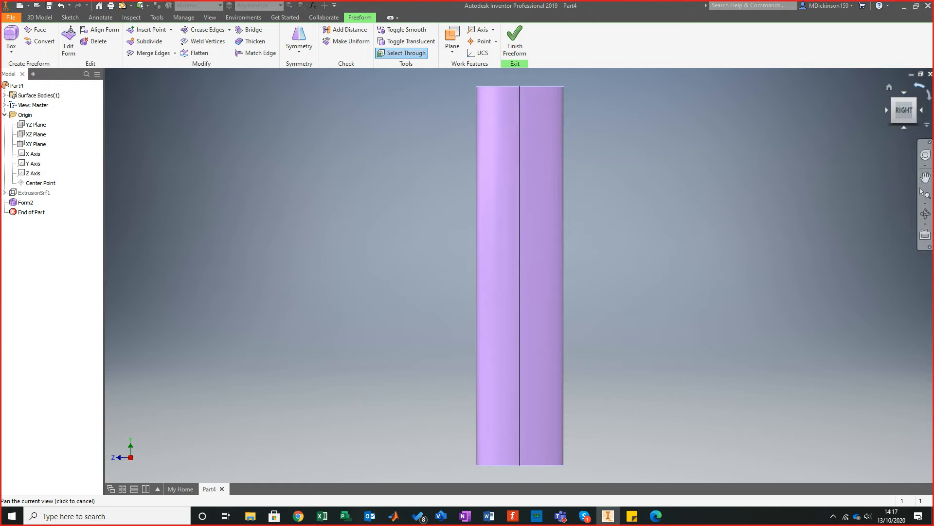
click(928, 94)
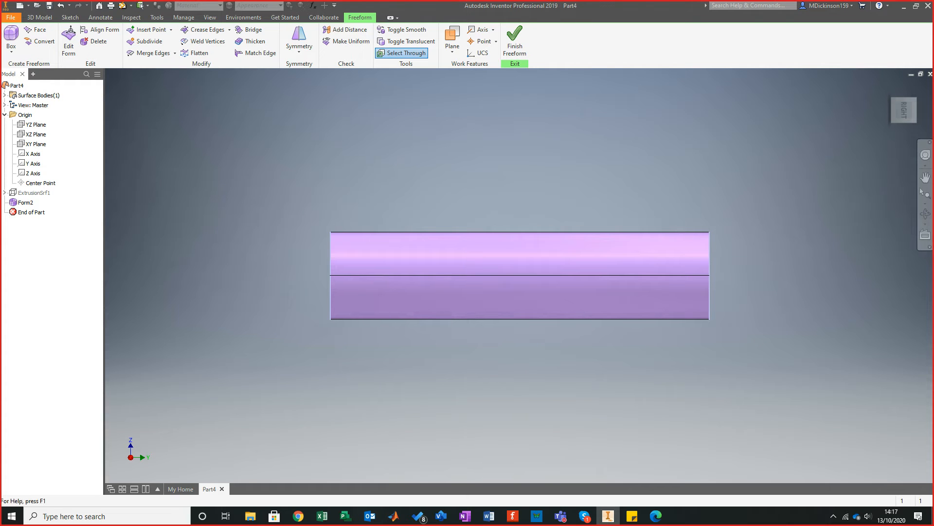
key(alt+Tab)
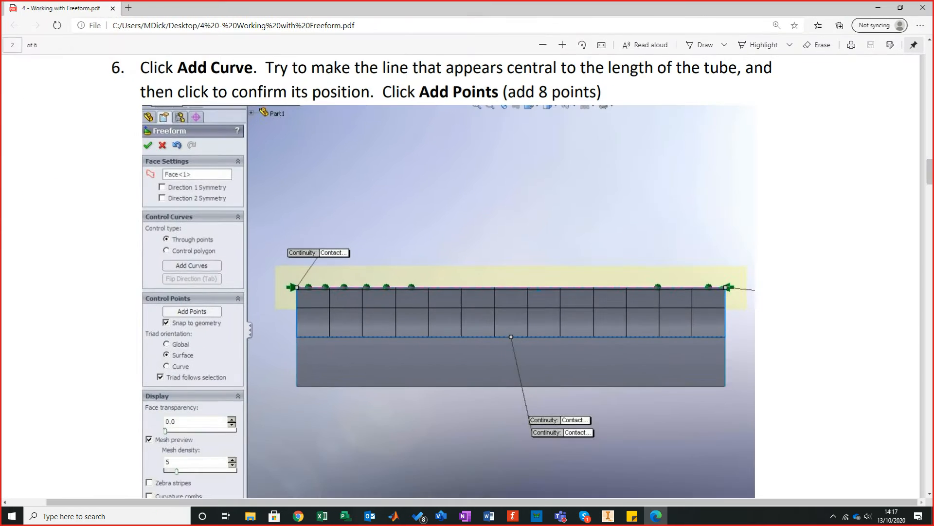
scroll(448, 277, down, 1)
scroll(448, 278, up, 1)
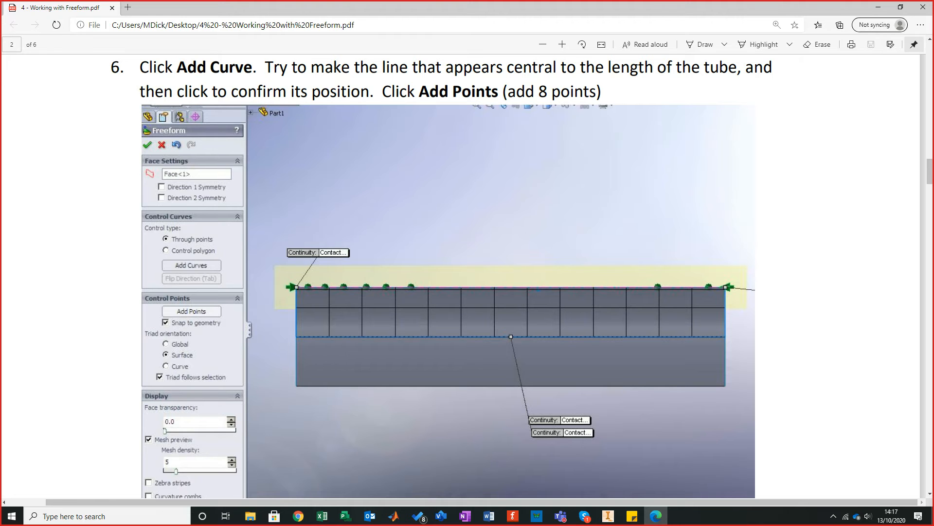
click(901, 7)
click(856, 98)
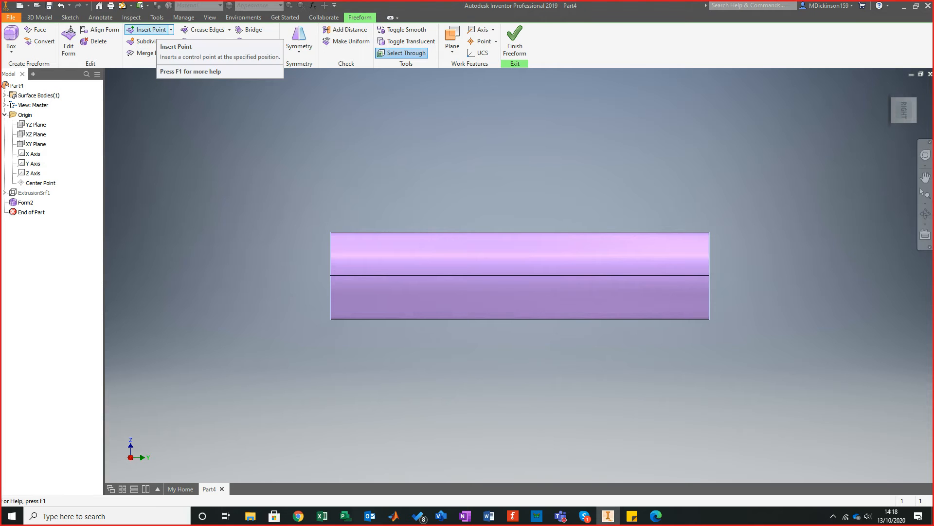
click(171, 30)
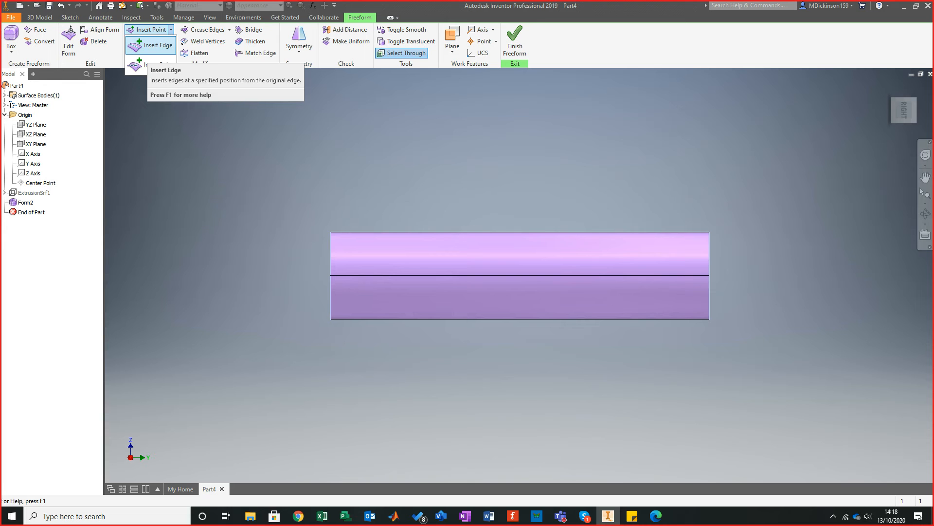
click(194, 81)
click(229, 30)
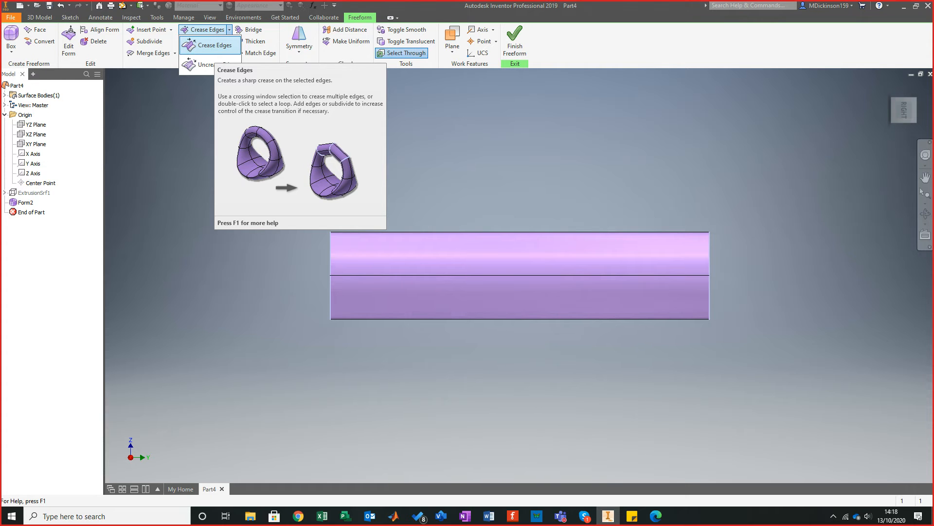
key(Escape)
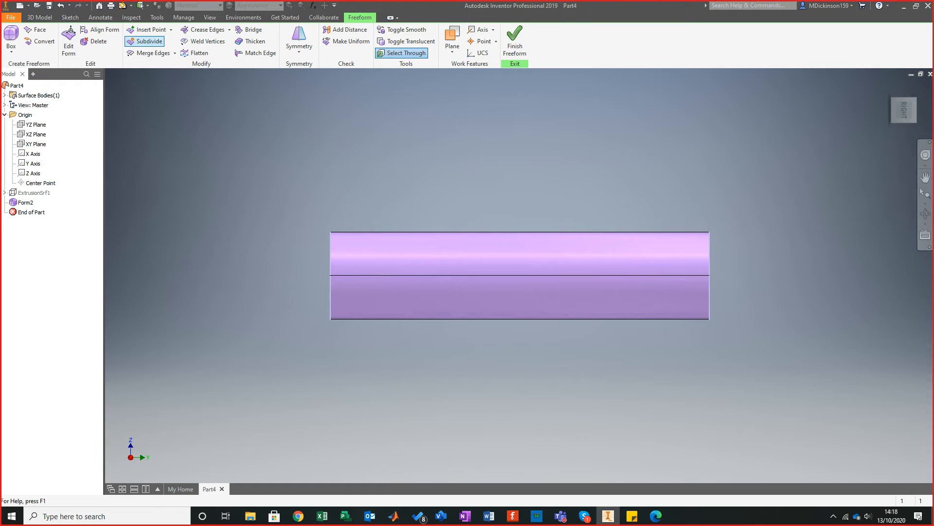
Step: Insert a freeform point in Simple mode close to the left end of the tube's top edge
click(148, 29)
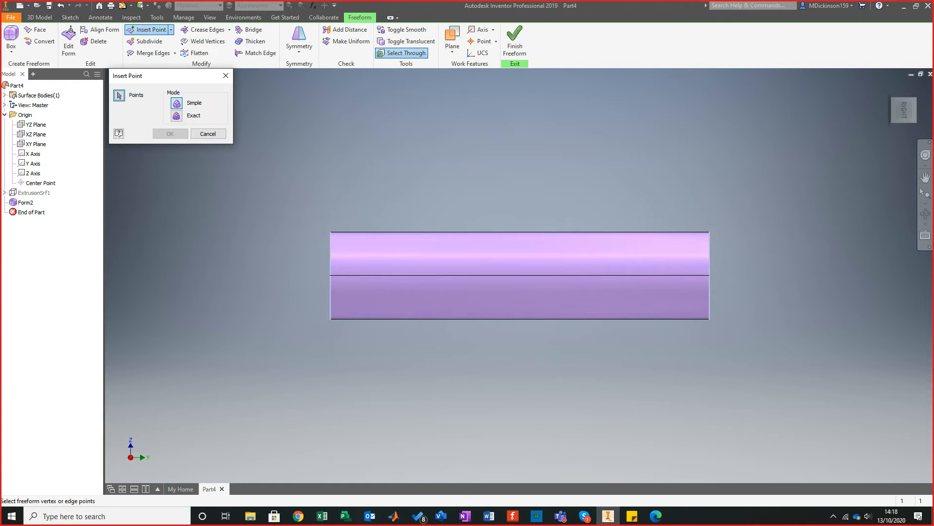
click(176, 116)
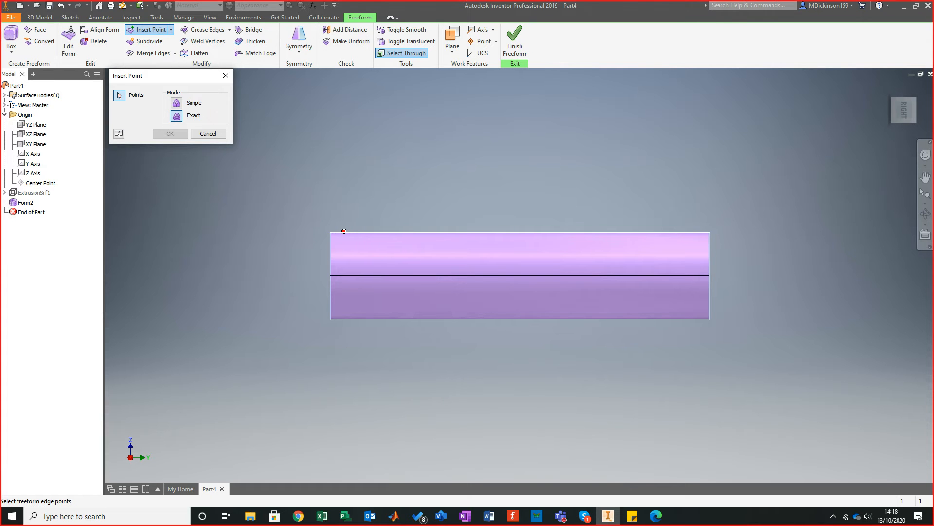
click(176, 103)
click(339, 231)
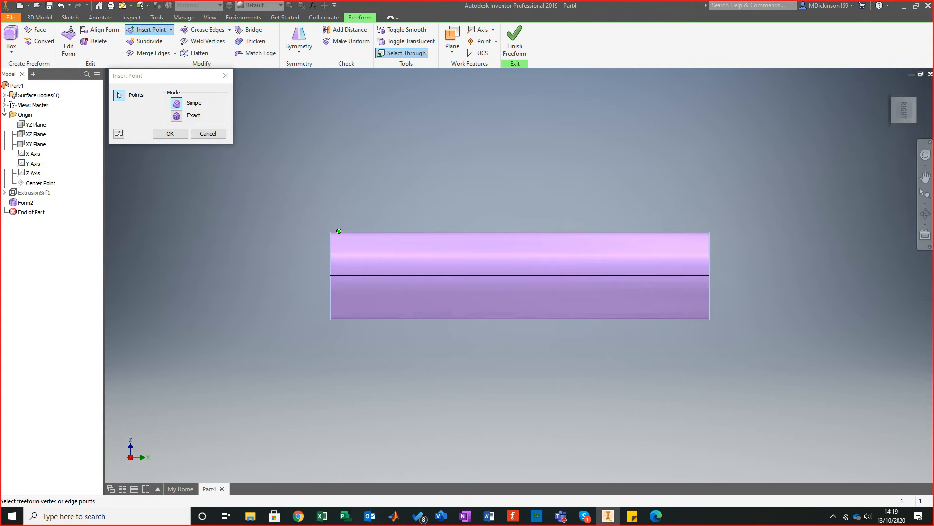
key(Return)
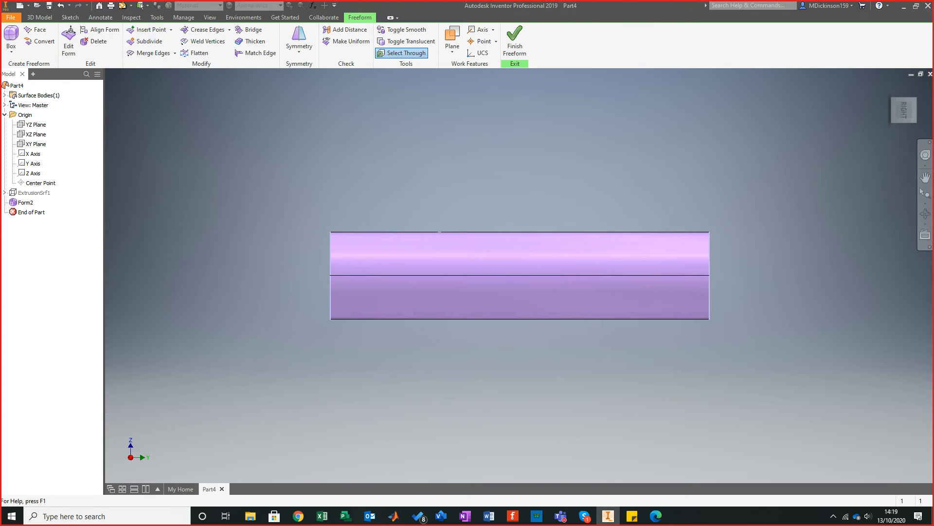
Step: Insert a second and a third point along the tube's top edge, progressively farther from its left end
click(150, 30)
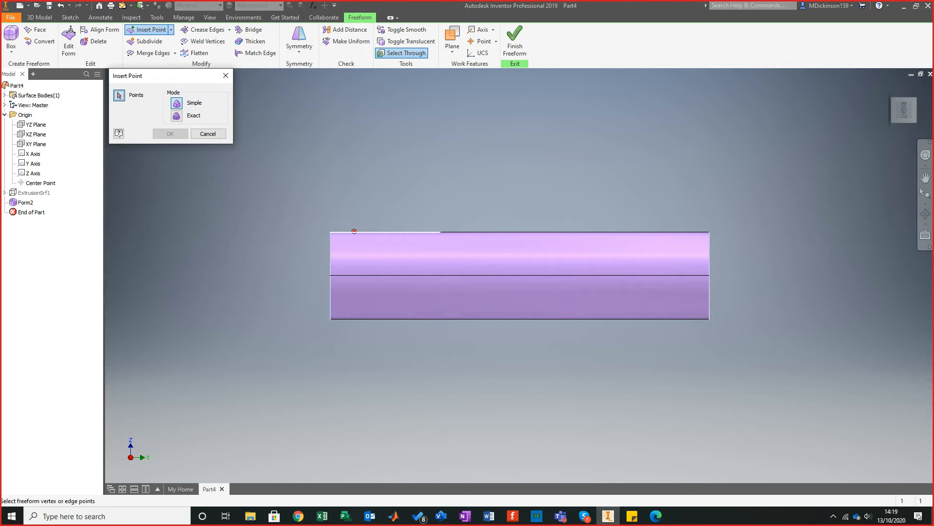
click(354, 231)
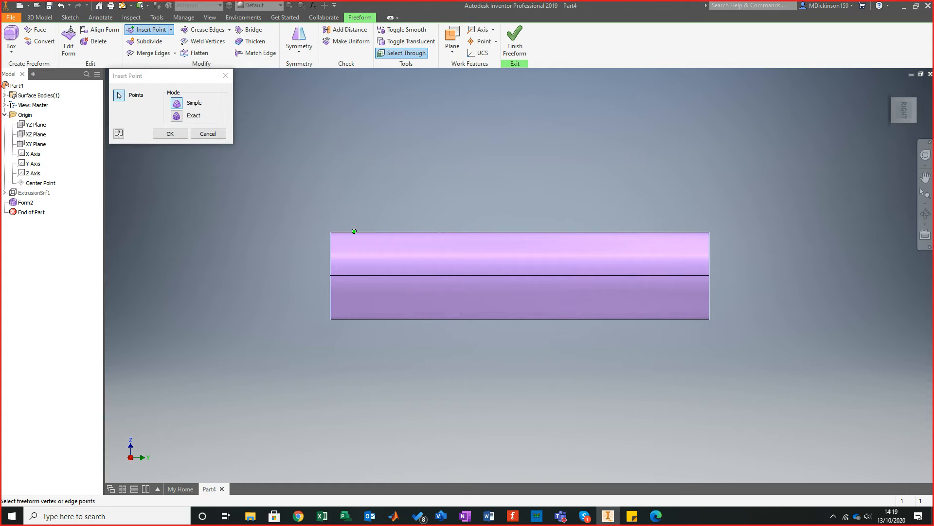
click(170, 133)
click(147, 30)
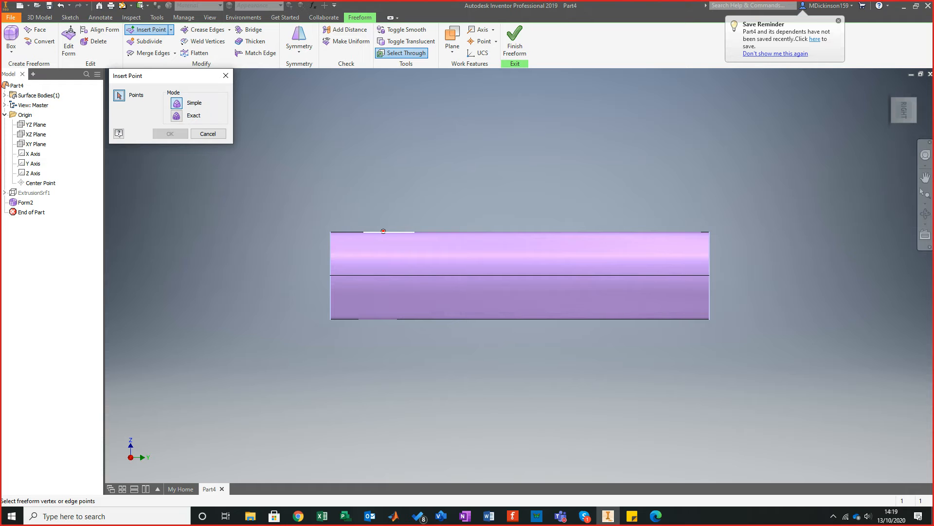
click(380, 231)
key(Return)
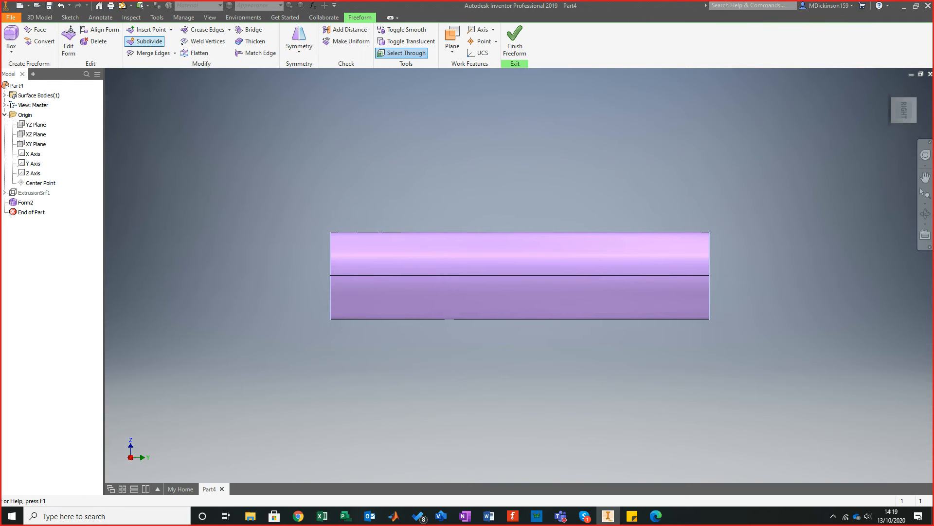
Step: Insert three more points along the top edge at similar spacing, continuing from the third point towards the tube's middle
click(147, 29)
click(406, 231)
key(Return)
click(147, 30)
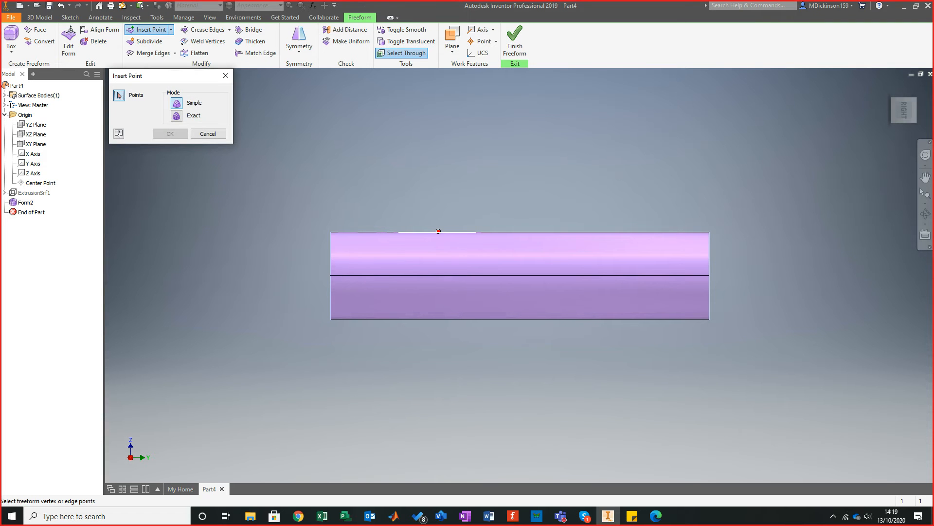
click(430, 231)
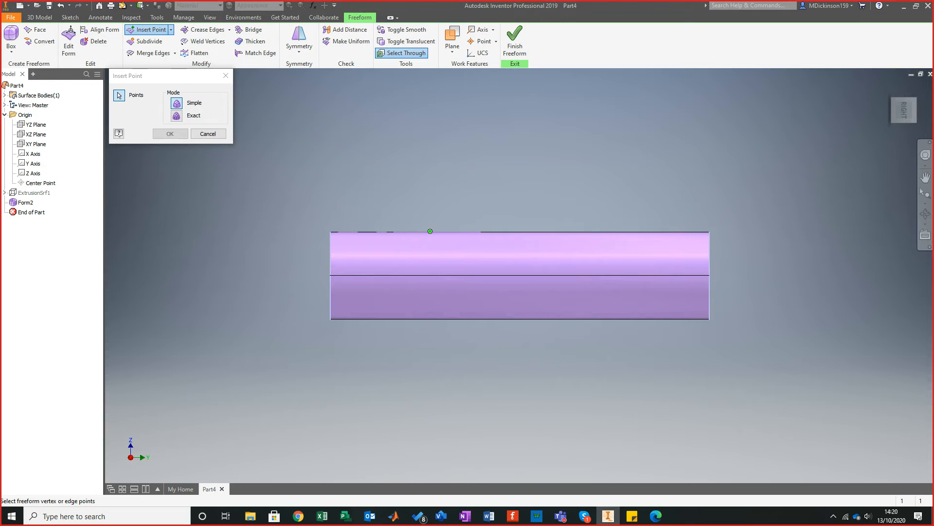
click(170, 134)
click(149, 29)
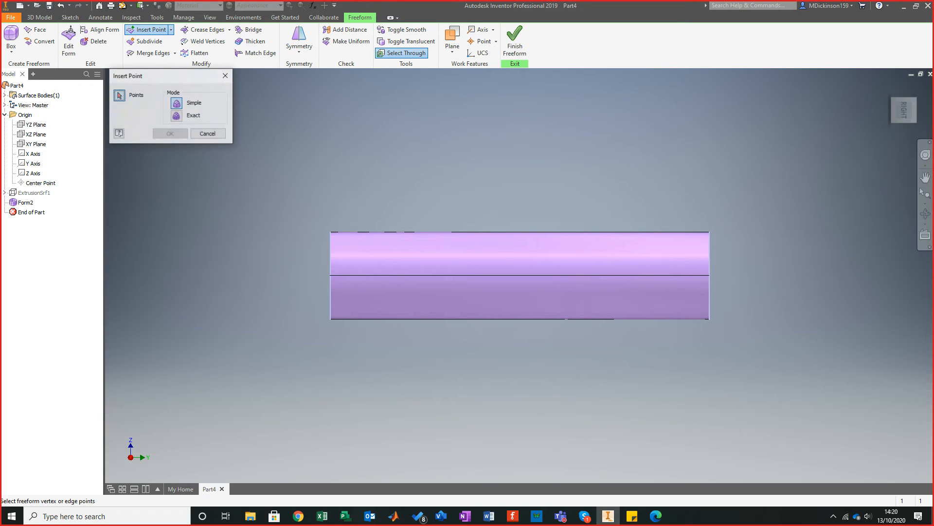
click(459, 231)
key(Return)
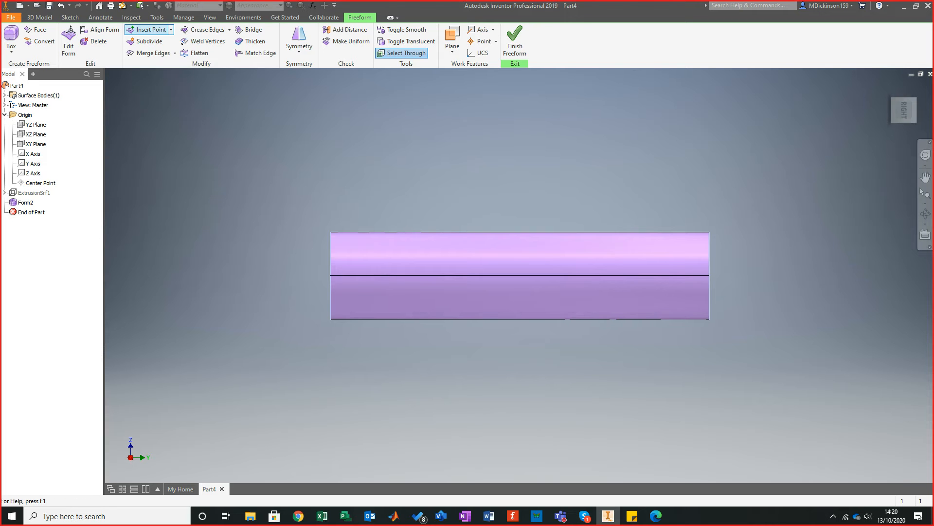
Step: Insert the last two of the 8 points near the right end of the tube's top edge
click(148, 30)
click(689, 230)
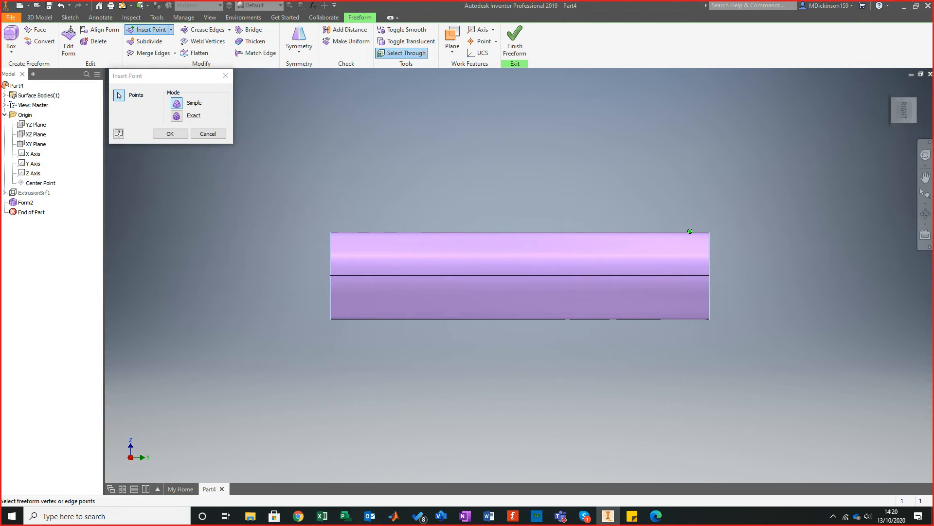
click(170, 133)
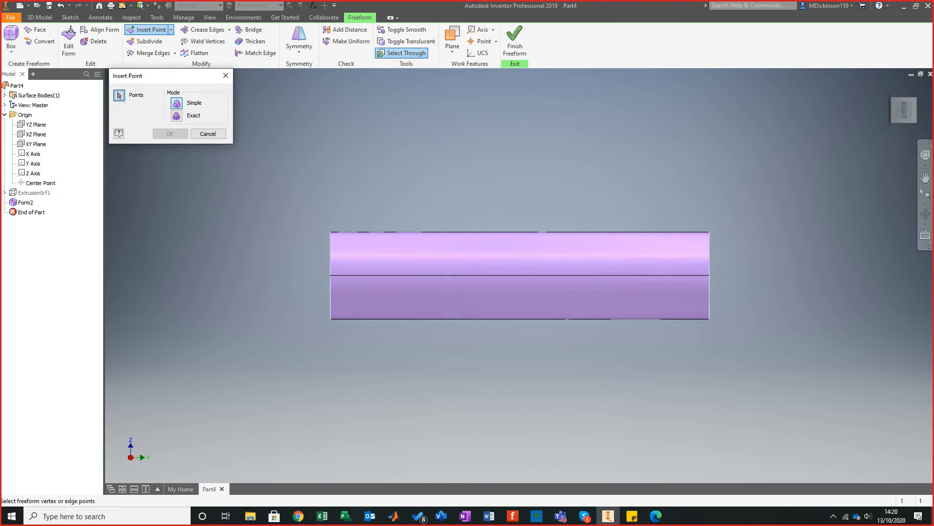
click(650, 231)
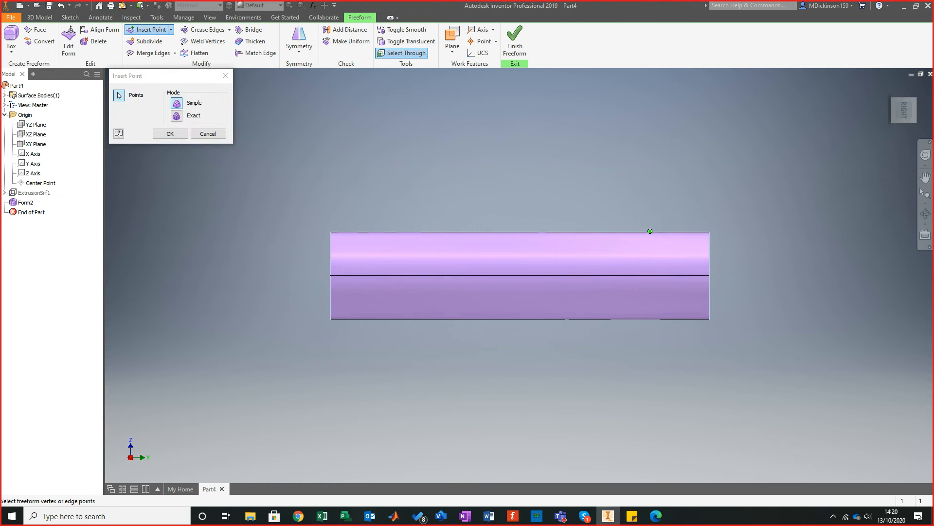
click(170, 134)
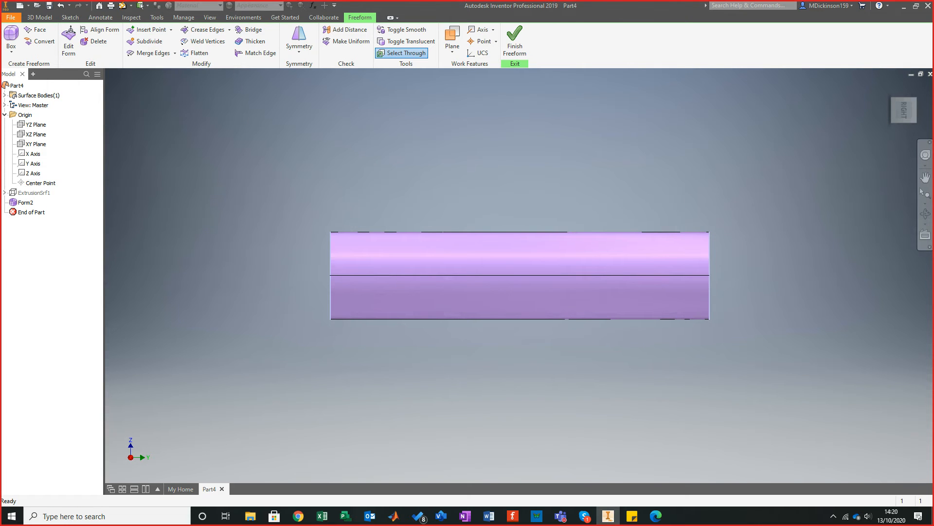
Step: Start editing the form with selection filtered to points, and consult step 8 of the tutorial PDF on positioning the points
click(68, 43)
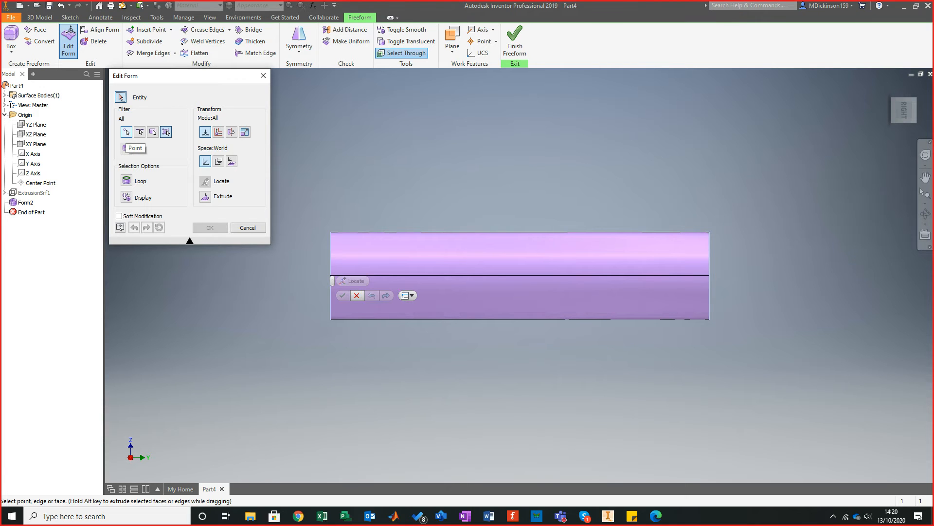
click(126, 148)
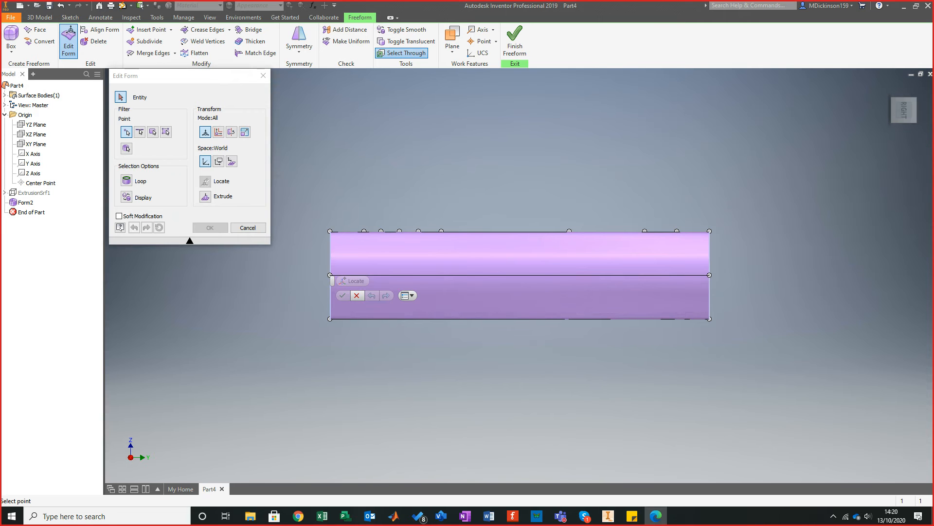
key(alt+Tab)
scroll(467, 273, down, 5)
scroll(468, 273, down, 10)
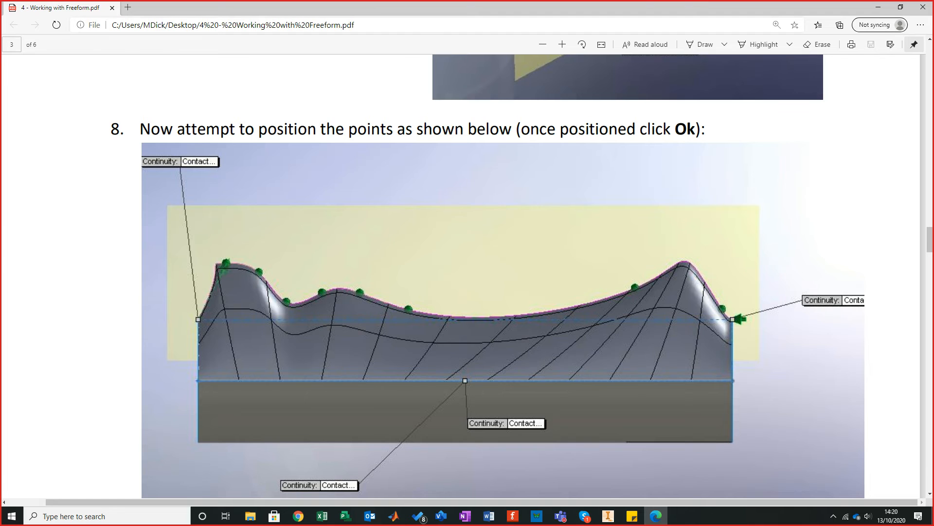
key(super+Down)
key(super+Down)
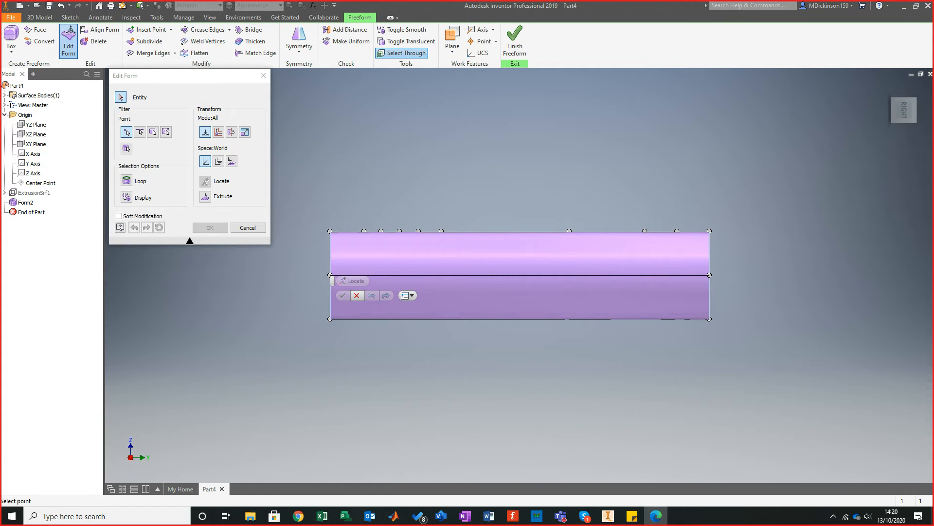
Step: Raise the first inserted point from the left by about 25.25 mm in Z and the third by about 23 mm
click(364, 231)
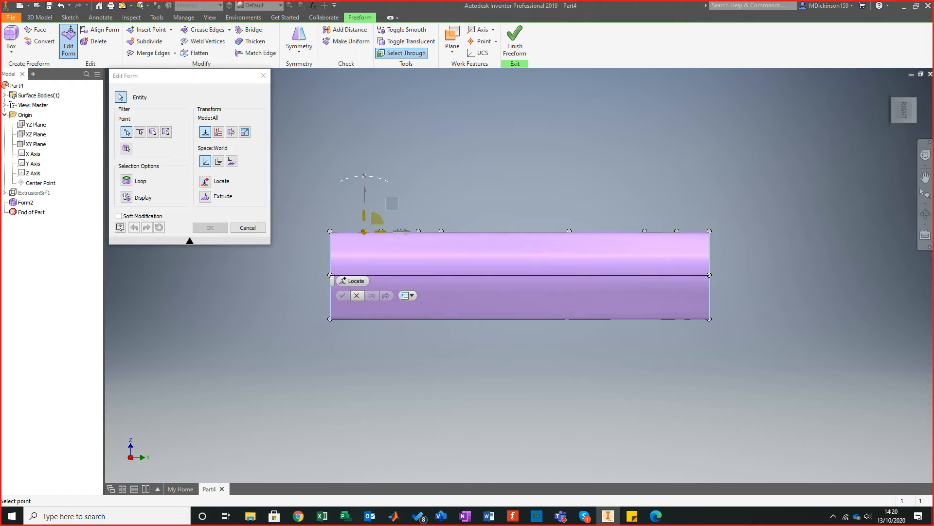
drag(364, 194, 364, 116)
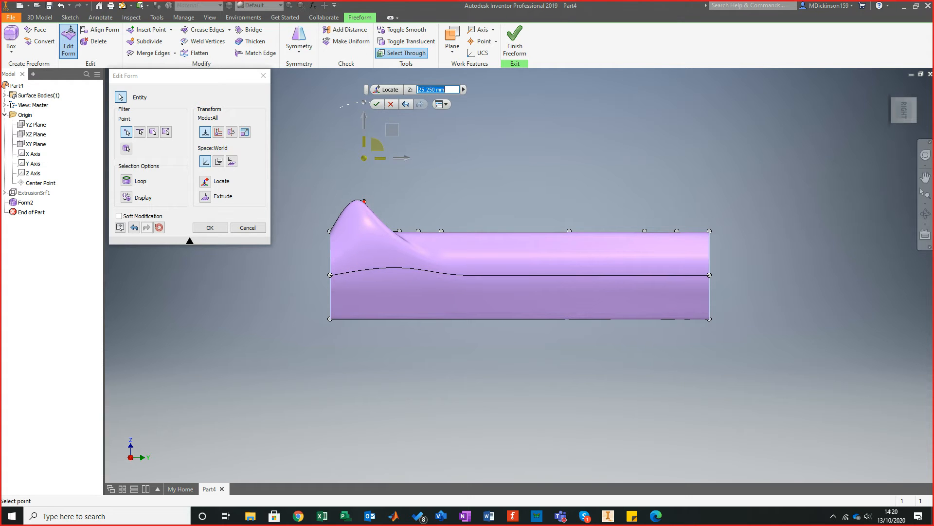
click(399, 231)
drag(400, 193, 399, 127)
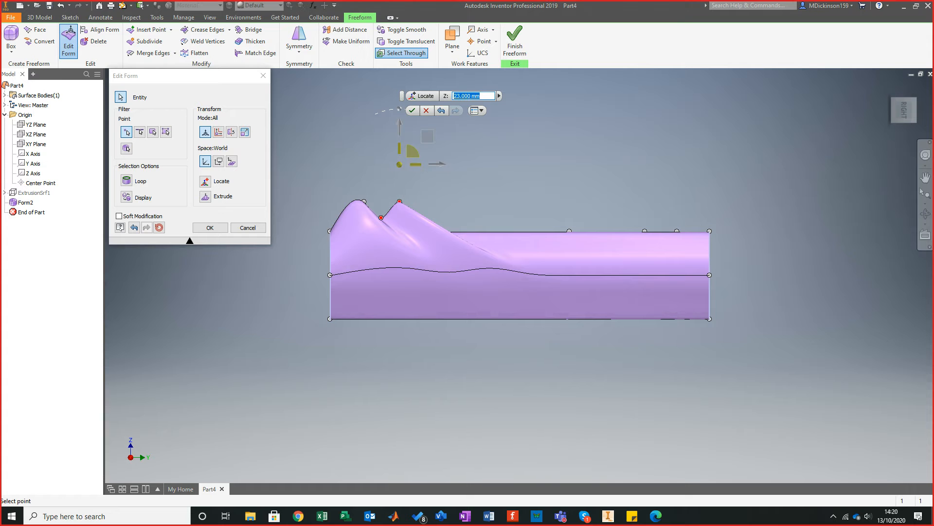
Step: Raise the point between the two peaks by 19 mm in Z, and lower it again by 2.5 mm
click(381, 217)
drag(381, 180, 381, 124)
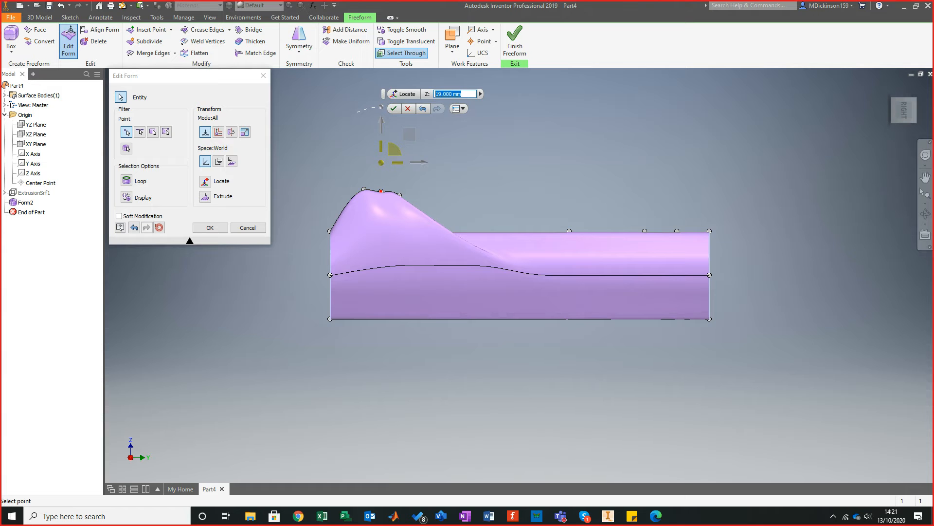
text(-2)
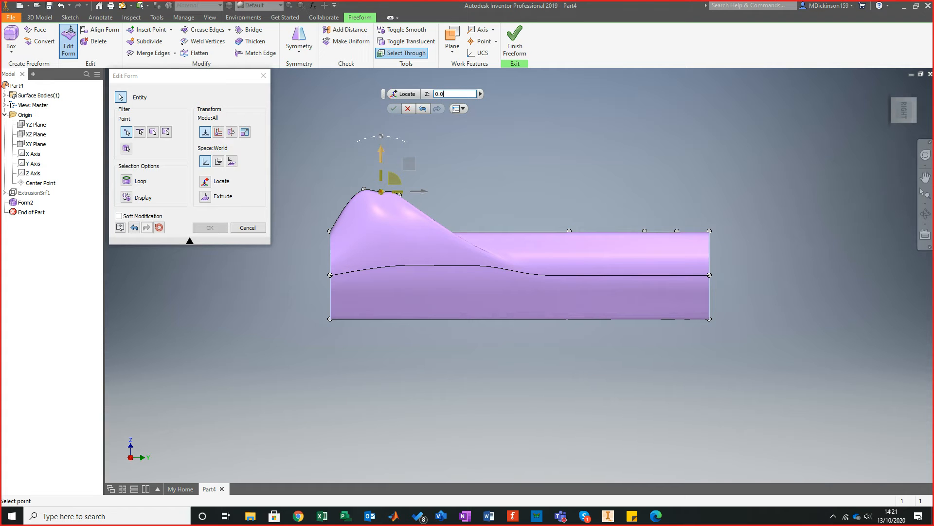
key(Return)
drag(381, 160, 381, 160)
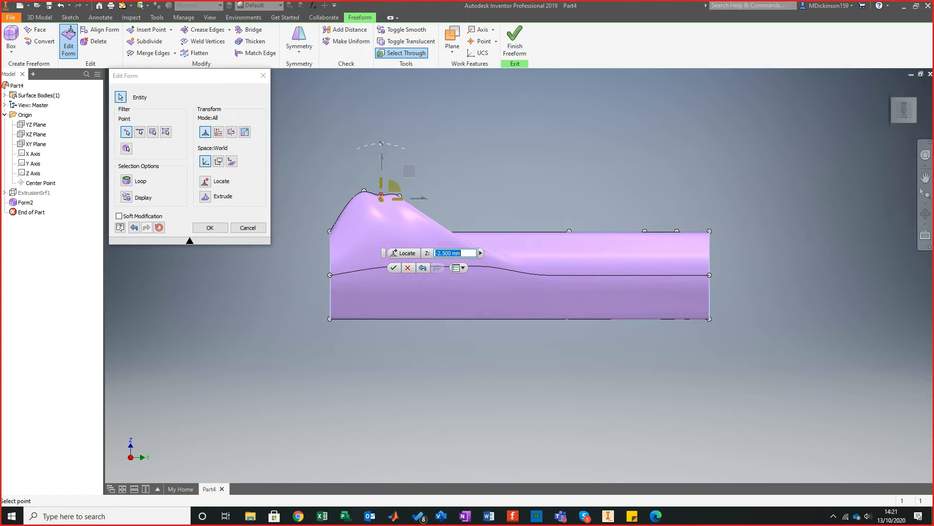
Step: Lower the third inserted point from the left by about 11.5 mm in Z
text(0.0)
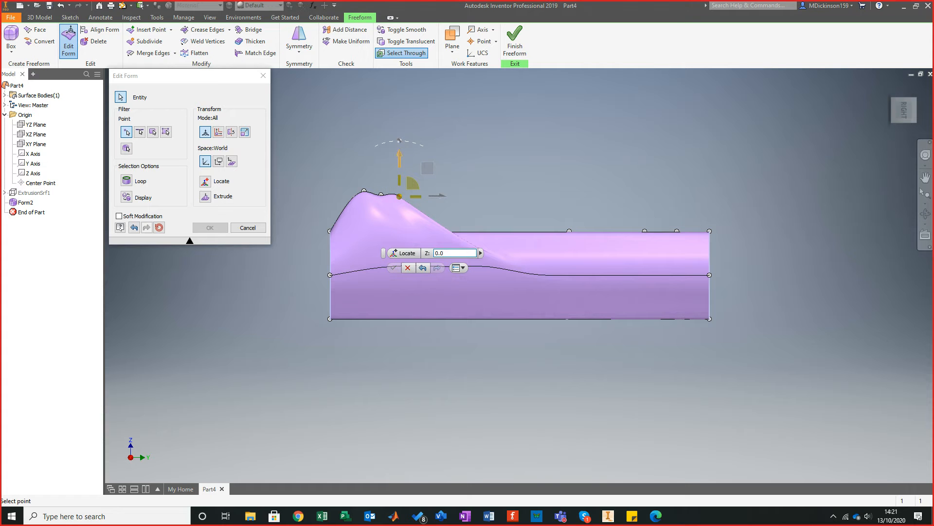
drag(399, 158, 400, 185)
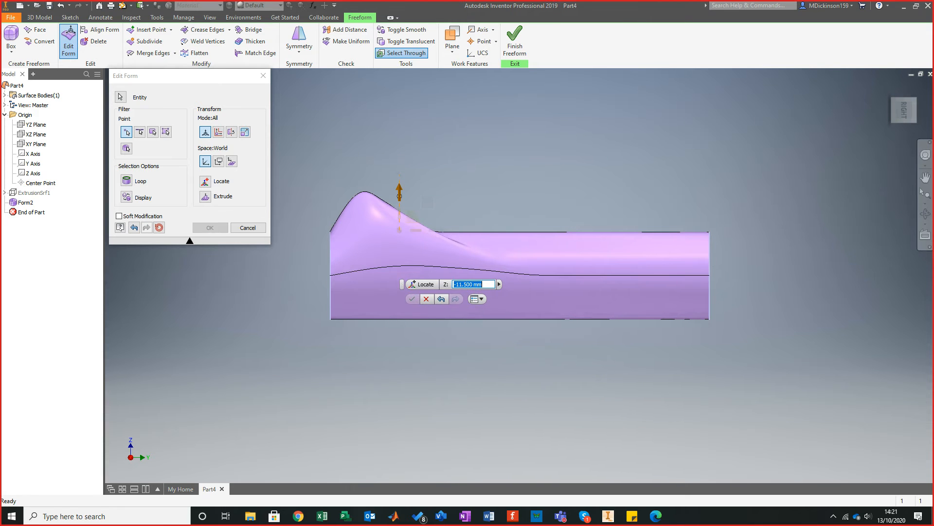
key(Escape)
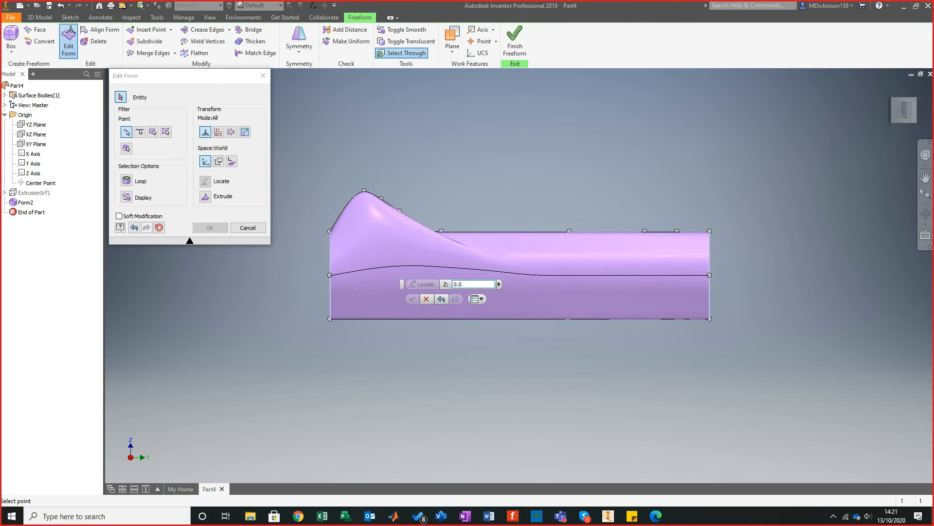
Step: Raise the fifth inserted point from the left by about 11.5 mm in Z, and raise the fourth point in the dip slightly
click(441, 231)
drag(442, 193, 441, 161)
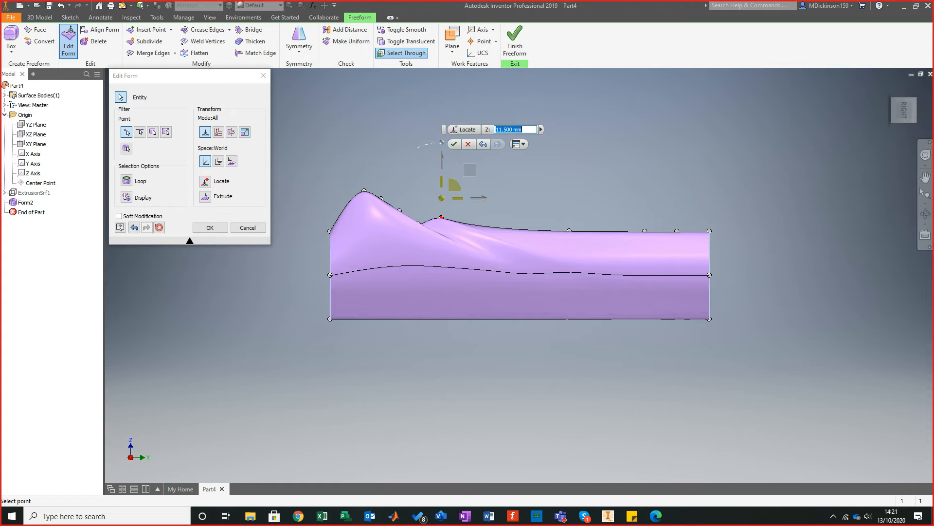
click(419, 224)
drag(418, 188, 418, 168)
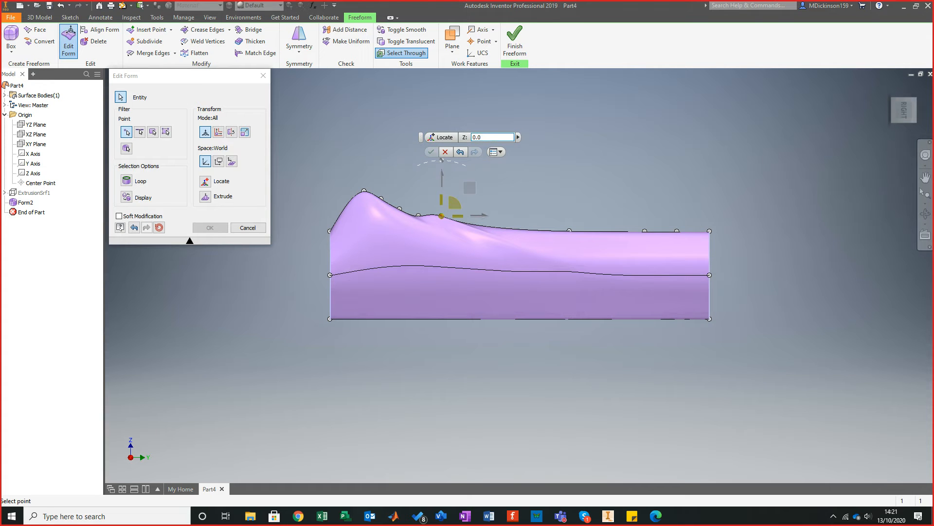
Step: Try raising the fifth point 5.75 mm in Z and moving the sixth point further left and 15.25 mm higher, and undo both
drag(442, 178, 441, 158)
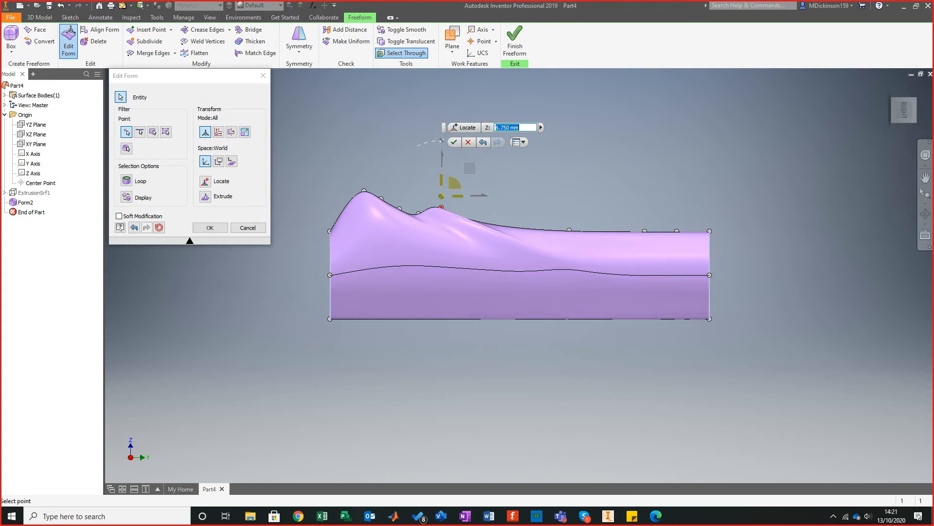
click(569, 230)
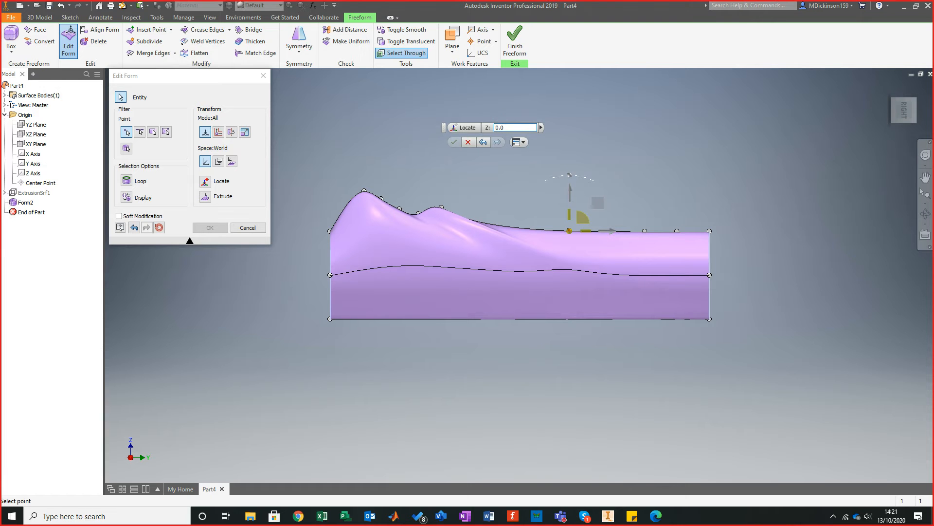
click(606, 231)
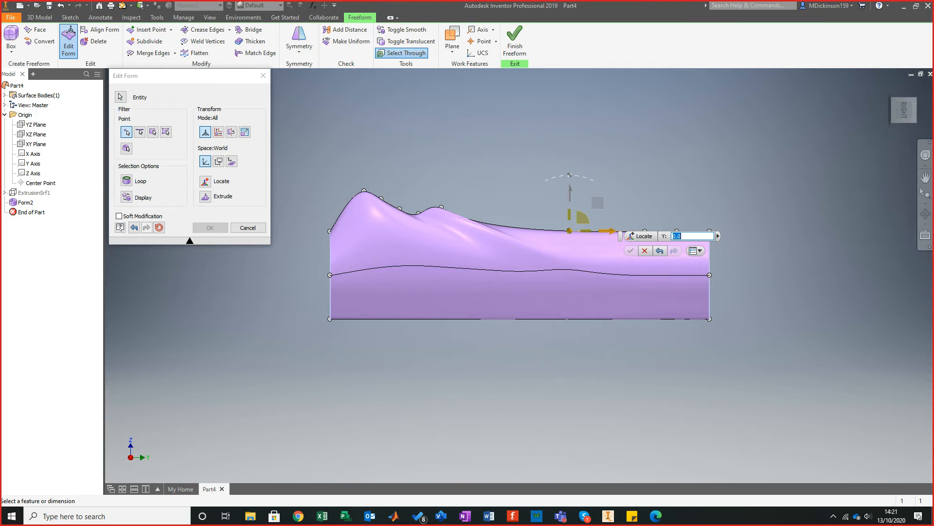
drag(606, 231, 554, 230)
key(Return)
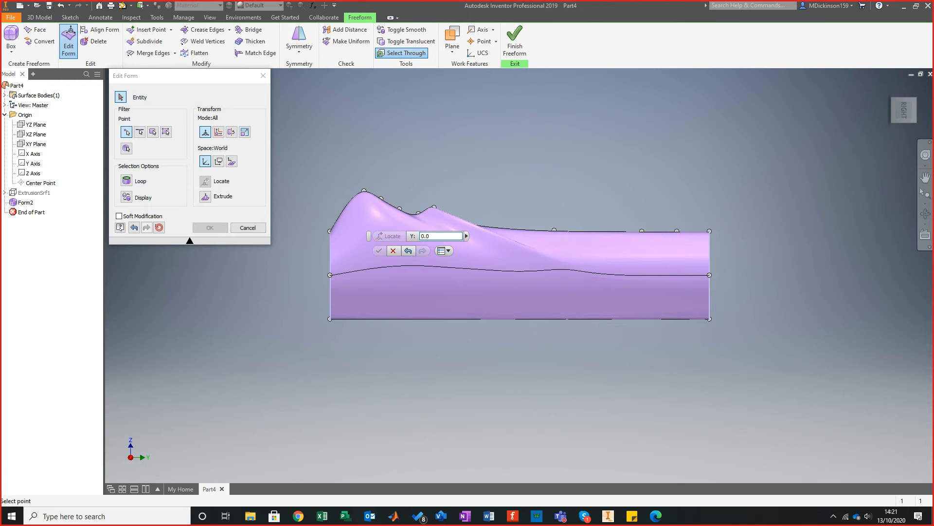
click(554, 230)
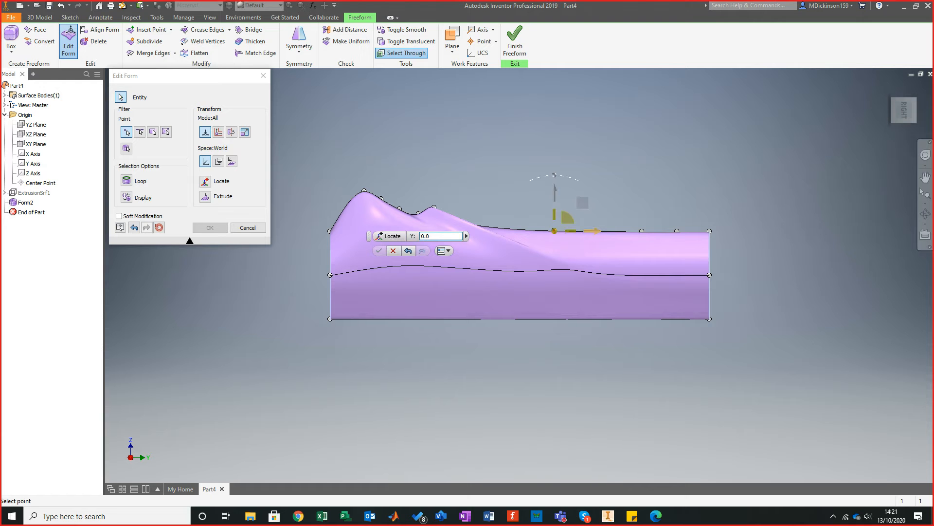
drag(597, 230, 562, 231)
drag(520, 194, 520, 151)
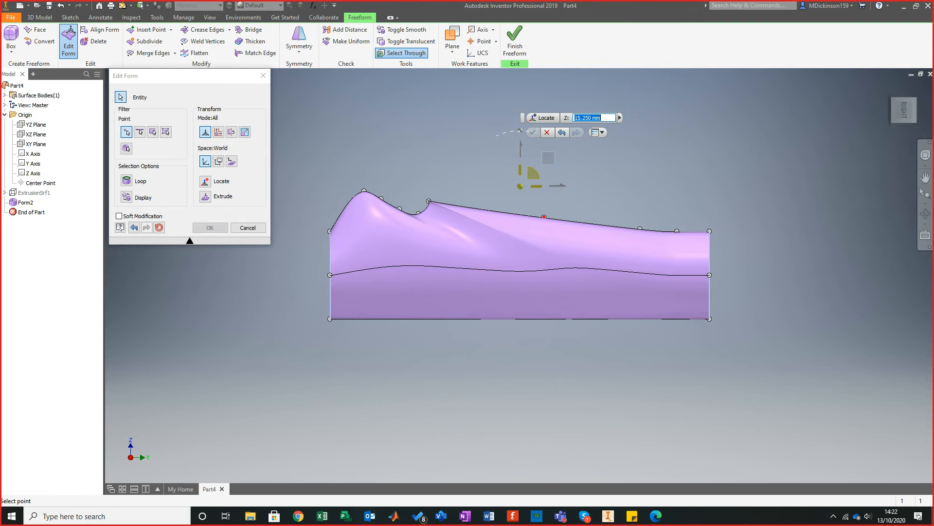
key(ctrl+z)
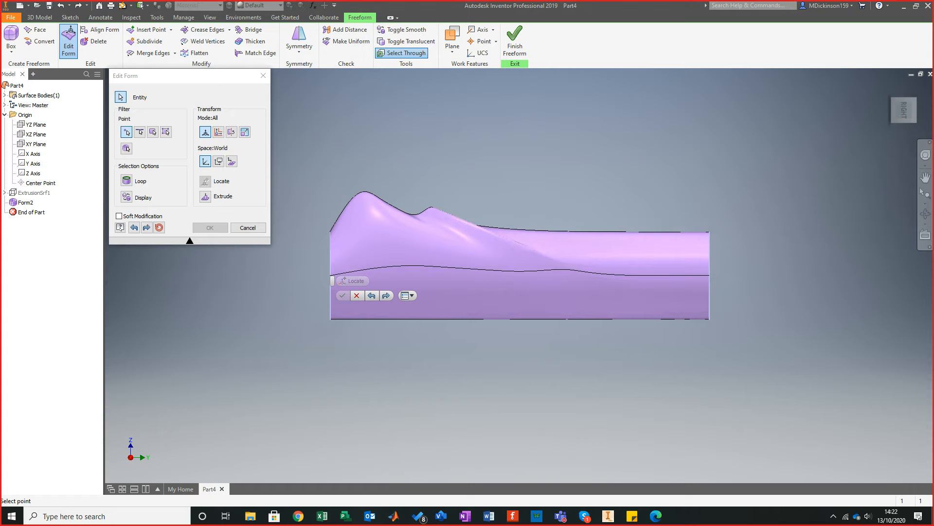
key(ctrl+z)
key(ctrl+z)
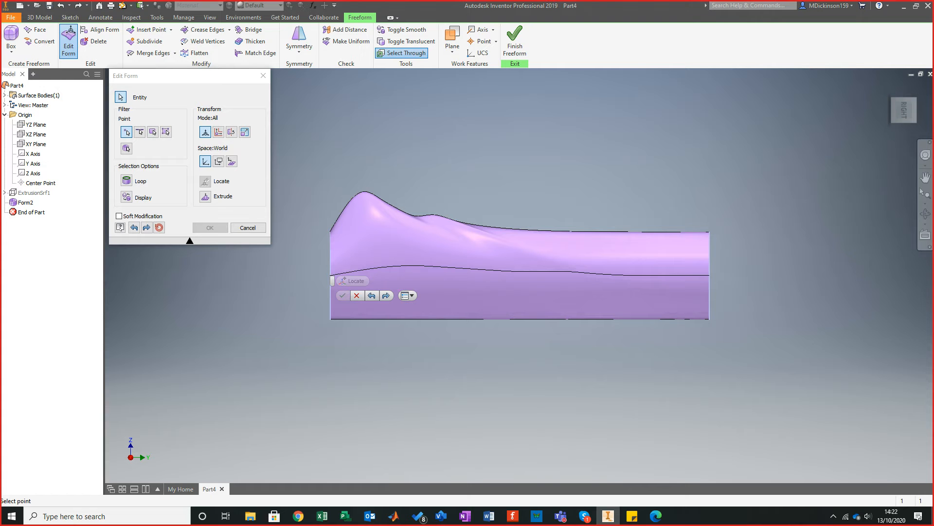
Step: Raise the fifth inserted point from the left by about 13 mm in Z to form the second peak
click(127, 132)
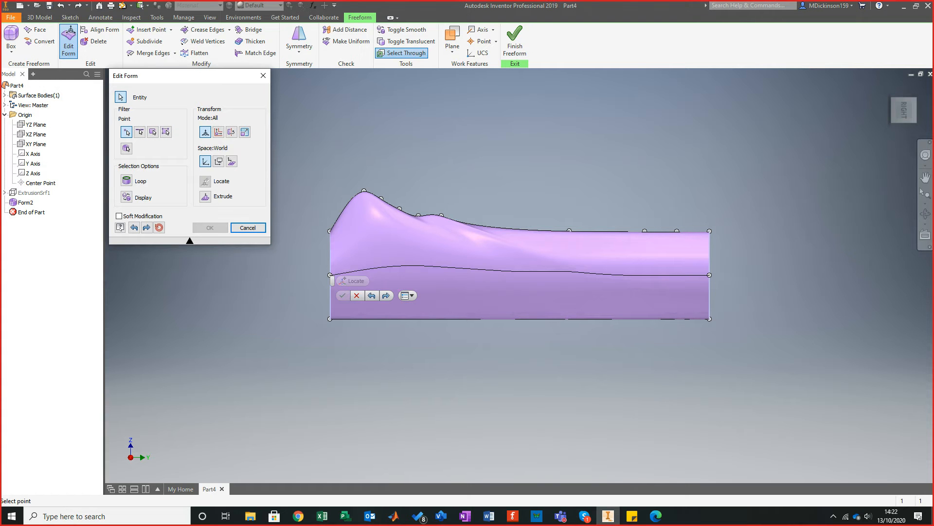
click(569, 230)
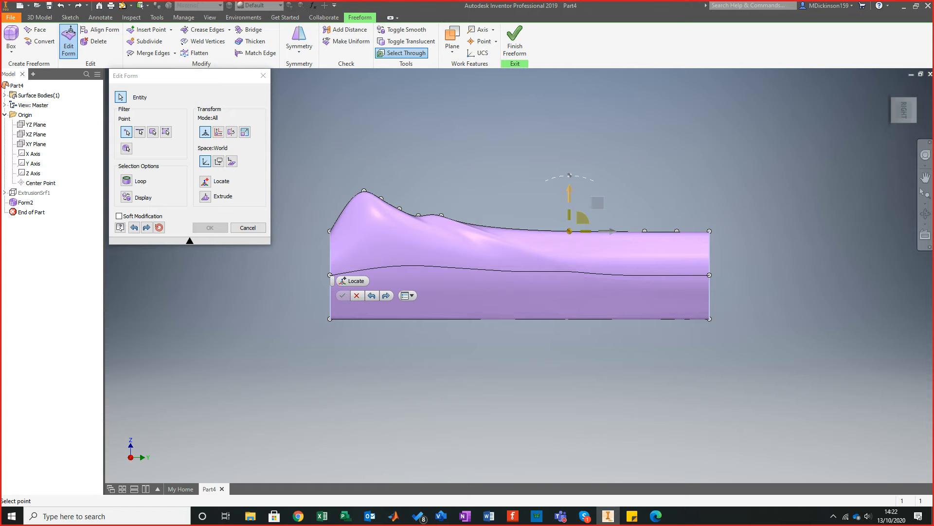
drag(569, 193, 569, 185)
text(0.0)
click(441, 214)
drag(441, 177, 442, 138)
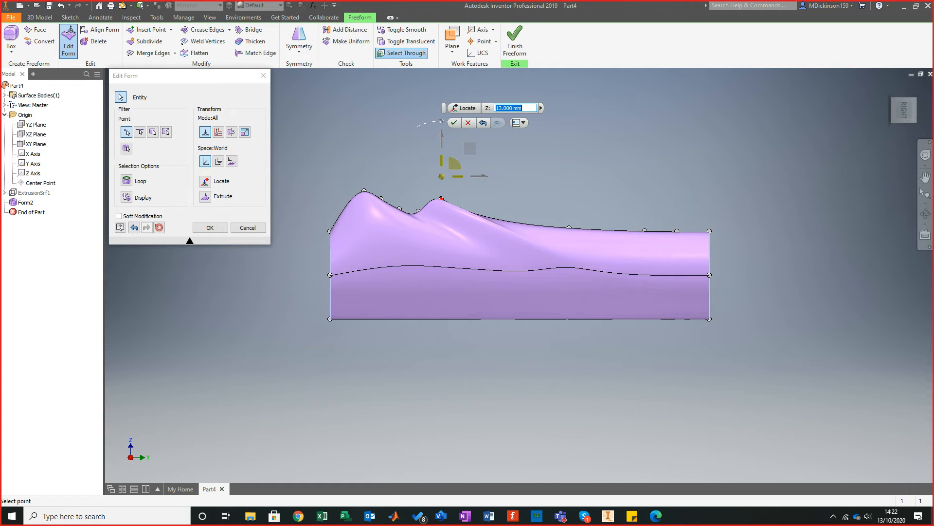
Step: Raise the eighth inserted point, nearest the right end of the top edge, by about 26.75 mm in Z
click(676, 231)
drag(677, 185, 677, 122)
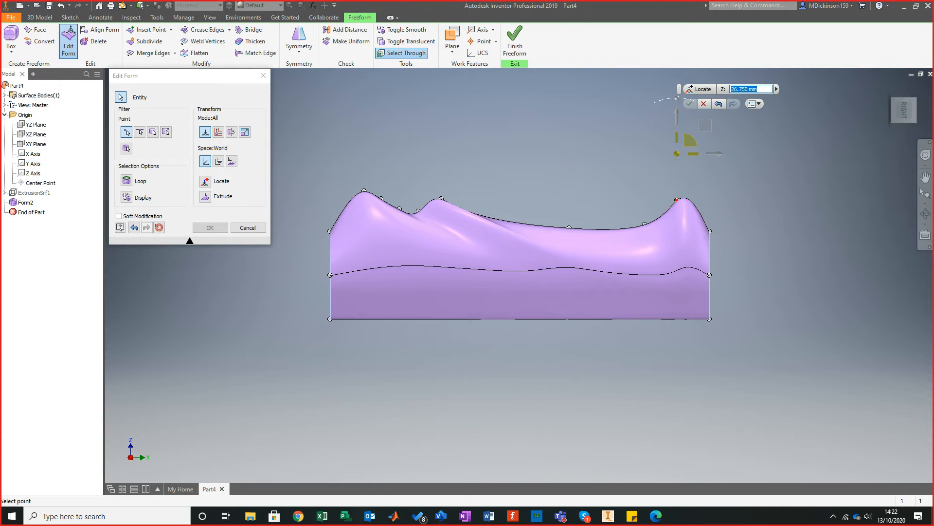
click(644, 224)
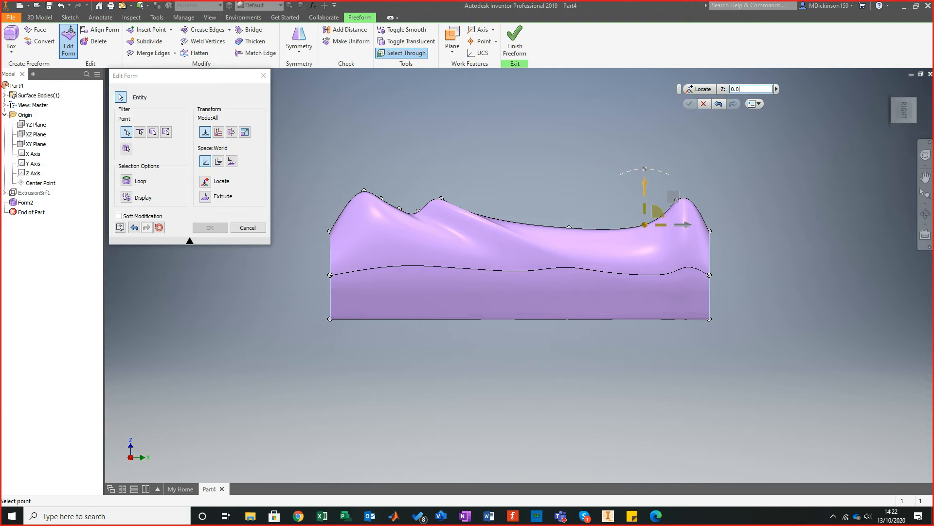
mouse_move(646, 188)
mouse_down()
mouse_move(645, 198)
mouse_move(645, 189)
mouse_up()
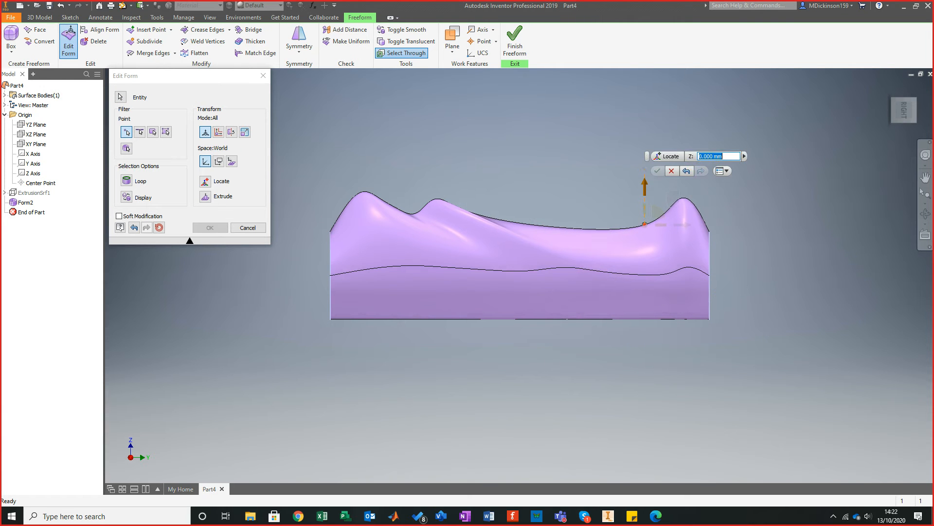
Step: Scale the top edge's right end point slightly, and undo a trial rotation of it before leaving form editing
click(709, 232)
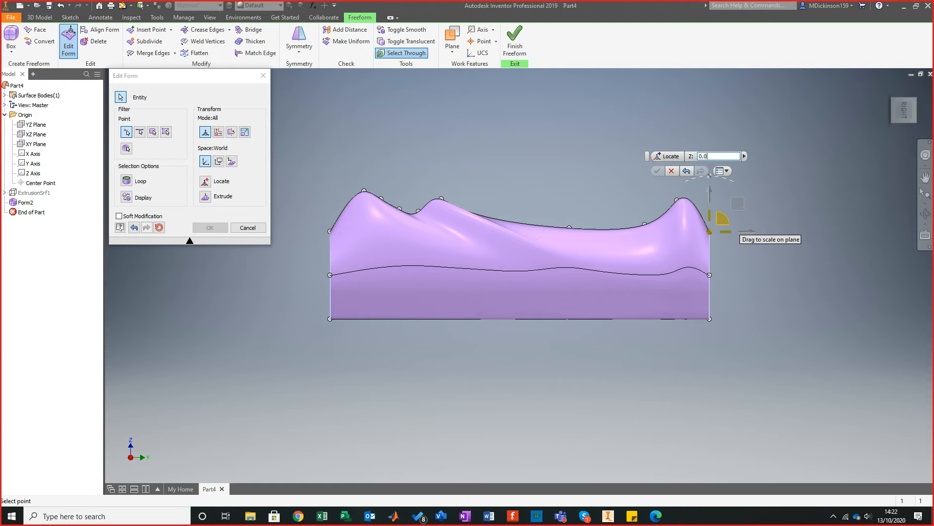
drag(723, 219, 726, 215)
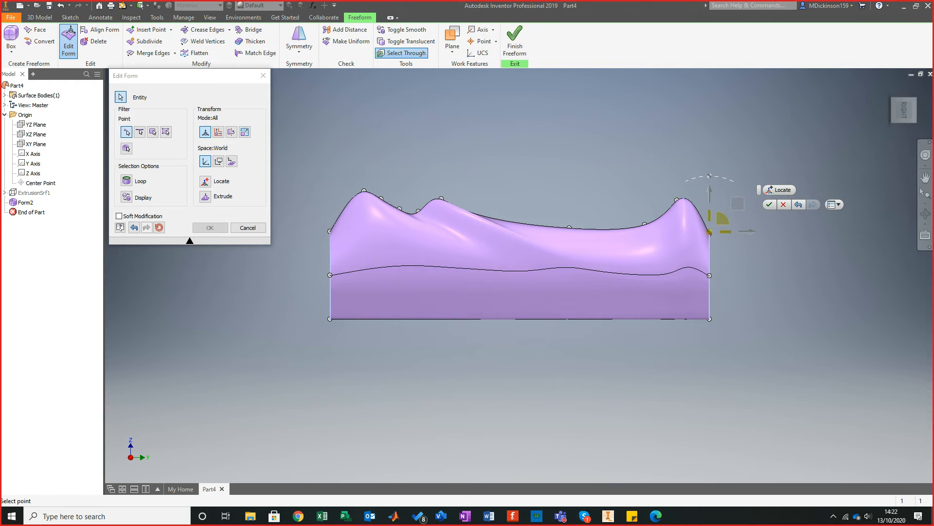
drag(709, 176, 733, 181)
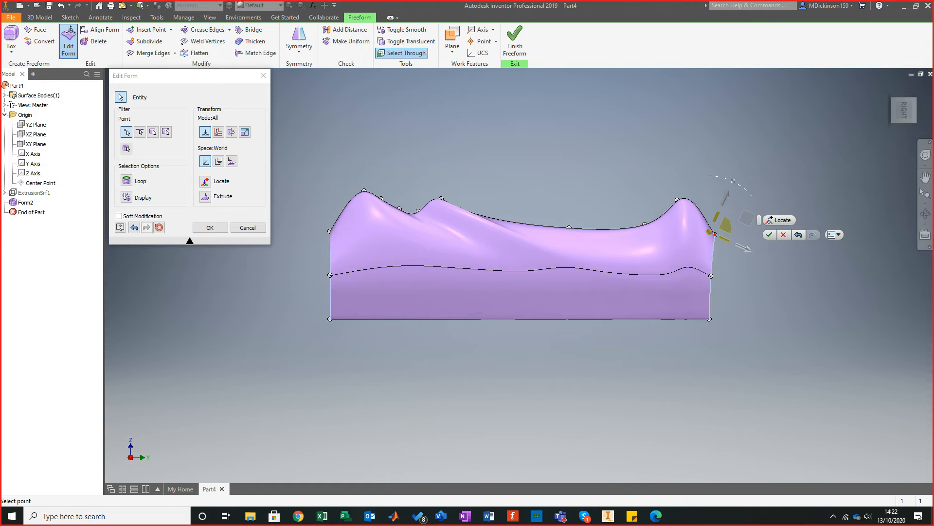
key(ctrl+z)
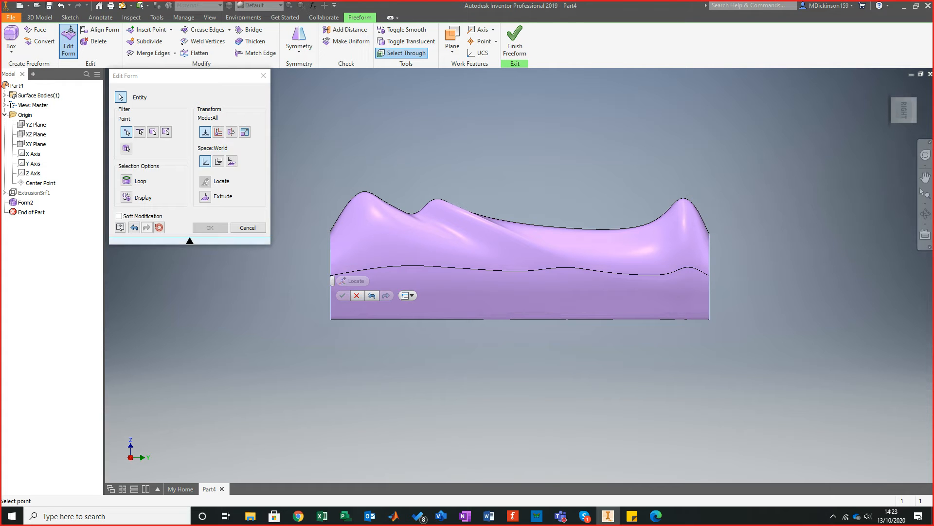
click(248, 227)
Step: Examine the shaped grip from several sides, including its peaks, open ends and straight back edge
shift+middle_drag(516, 253, 475, 299)
shift+middle_drag(532, 280, 333, 324)
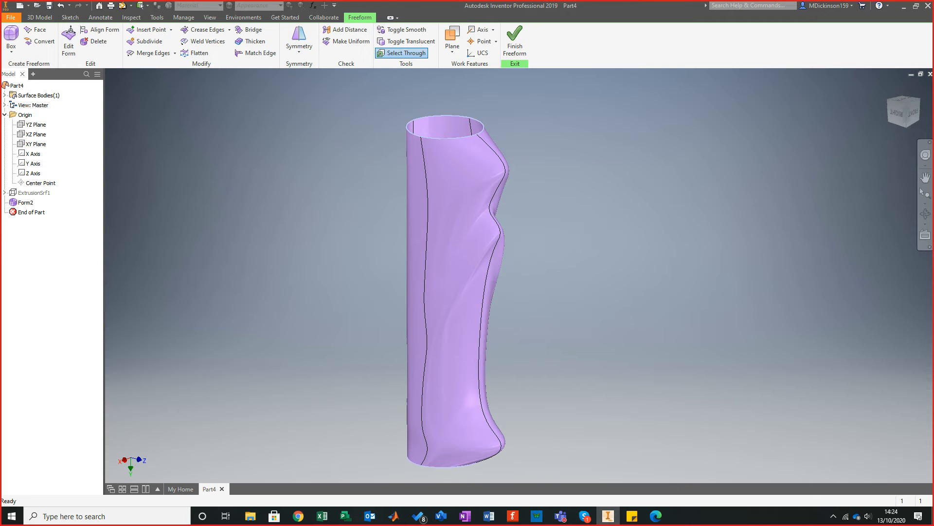
shift+middle_drag(525, 292, 348, 284)
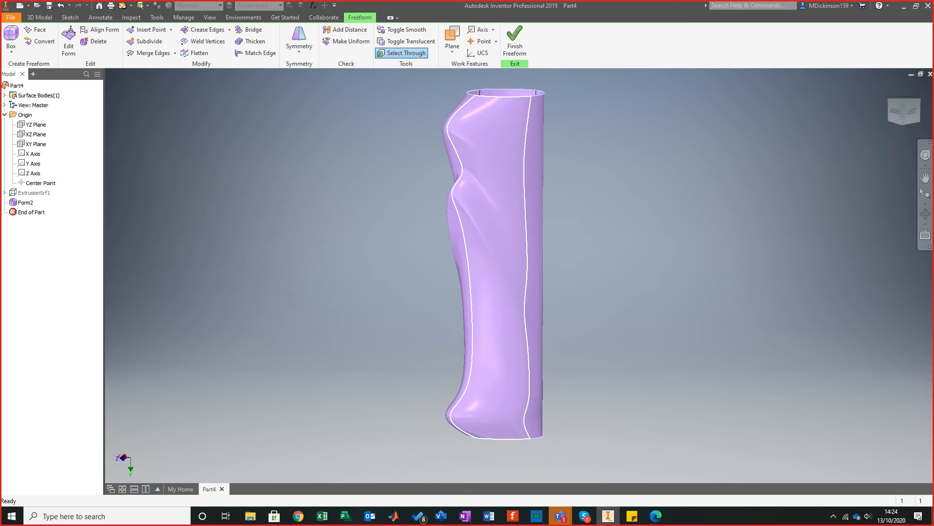
shift+middle_drag(448, 267, 456, 263)
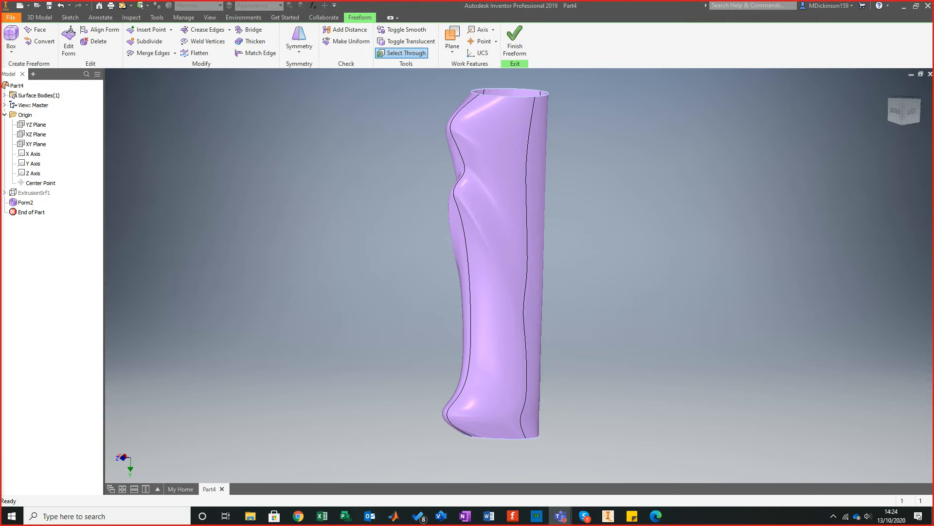
shift+middle_drag(491, 301, 698, 235)
scroll(597, 357, down, 5)
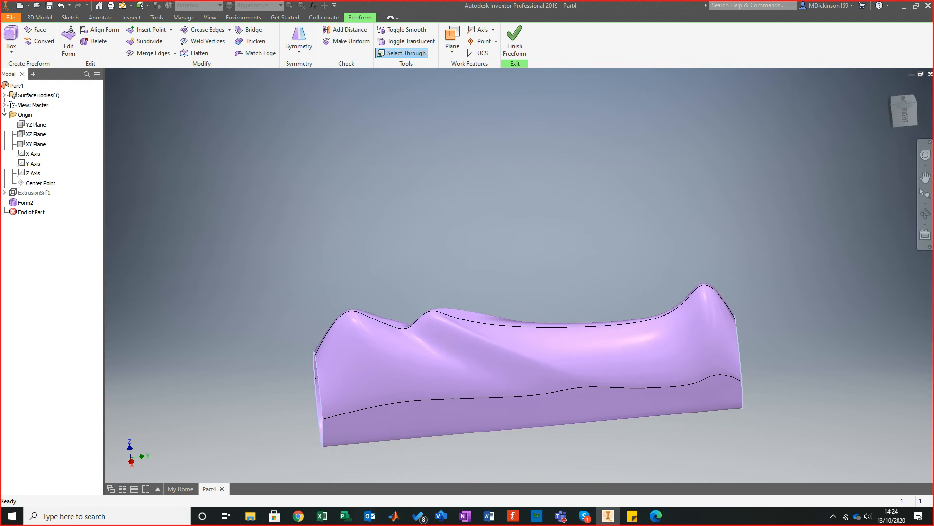
shift+middle_drag(597, 357, 607, 303)
shift+middle_drag(519, 275, 560, 270)
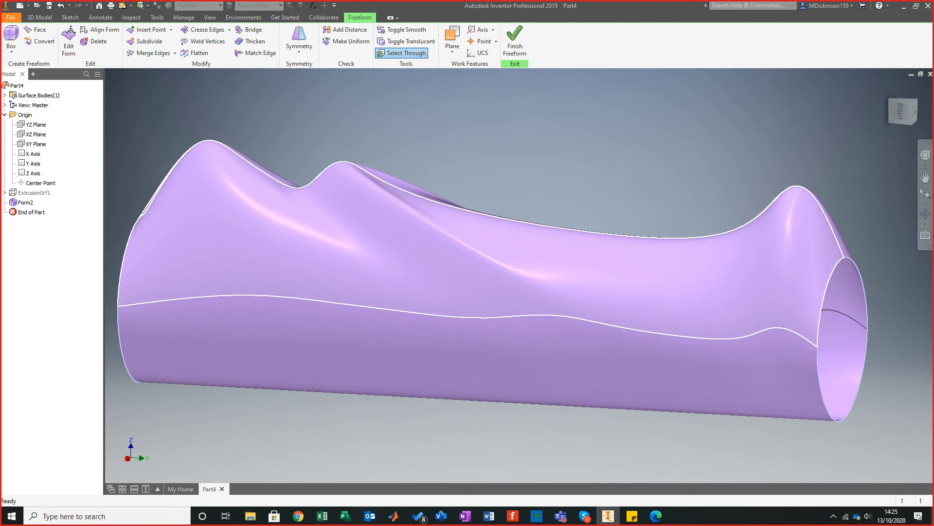
click(536, 277)
shift+middle_drag(535, 278, 523, 146)
key(Escape)
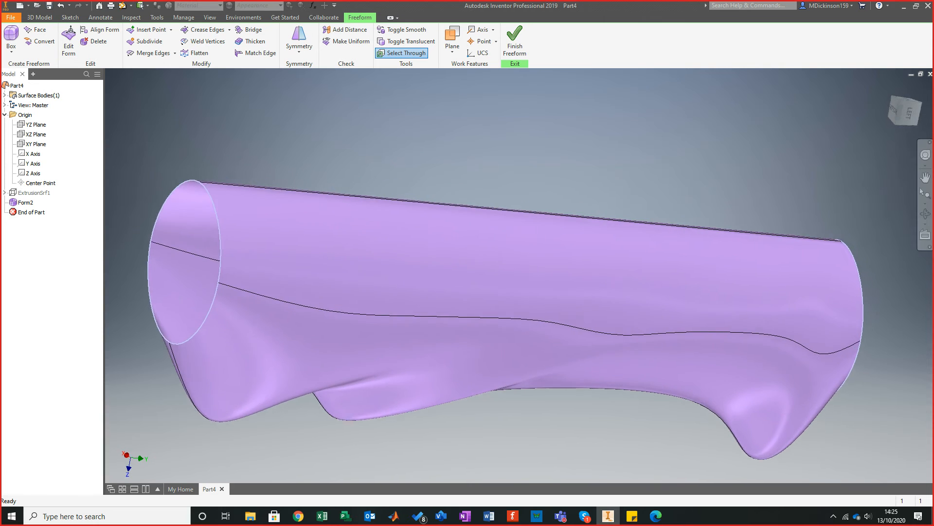
scroll(535, 210, down, 1)
scroll(526, 331, up, 2)
shift+middle_drag(526, 331, 451, 281)
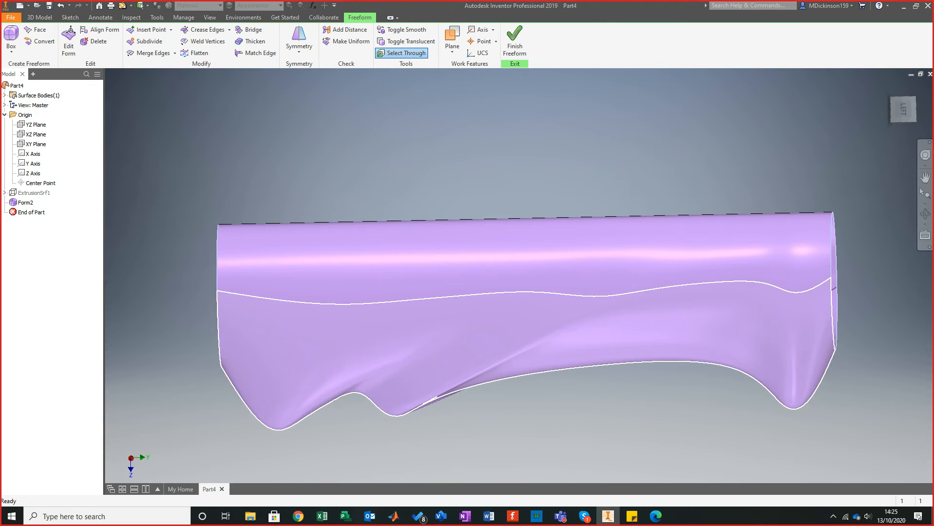
scroll(522, 273, down, 2)
mouse_move(522, 272)
shift+middle_down()
mouse_move(535, 311)
mouse_move(523, 280)
shift+middle_up()
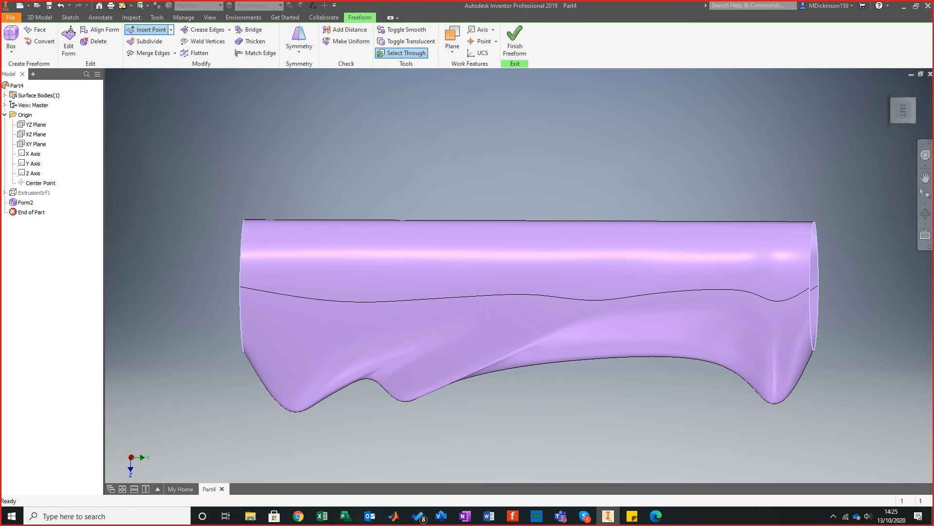
Step: Insert two simple points on the straight edge opposite the finger profile, about a quarter and three quarters along its length
click(150, 30)
scroll(471, 315, down, 2)
shift+middle_drag(471, 315, 457, 333)
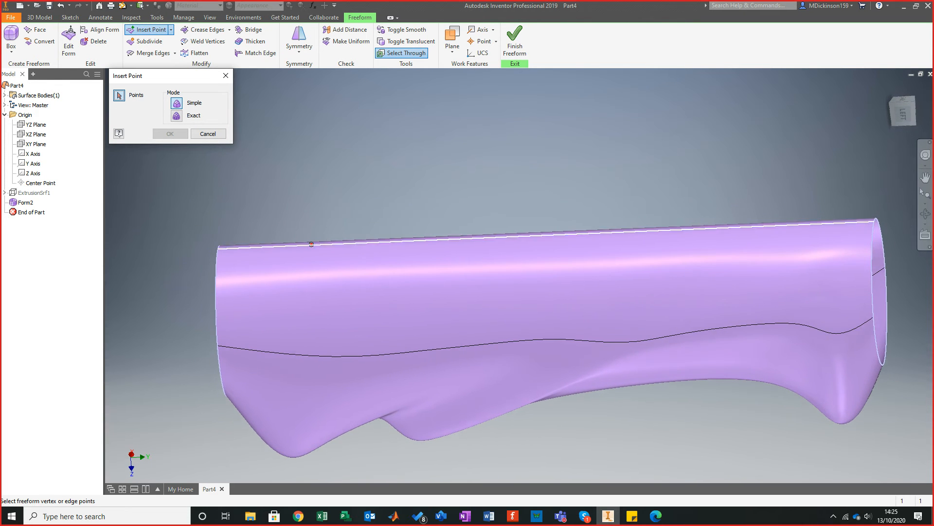
click(362, 242)
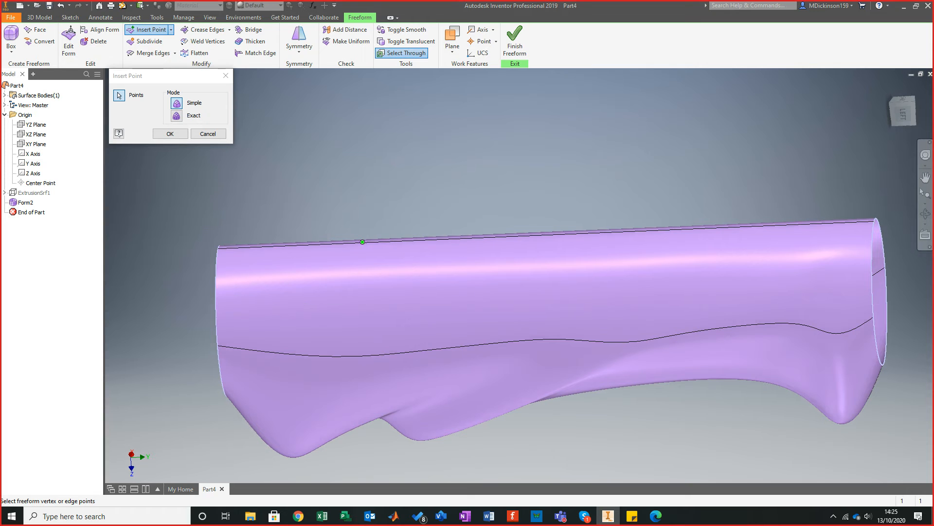
click(171, 133)
click(150, 30)
click(694, 228)
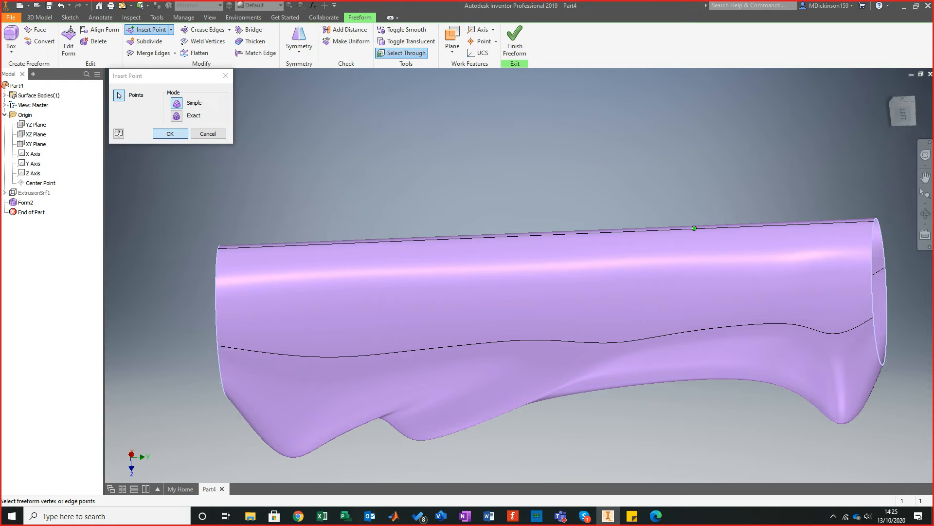
click(171, 134)
Step: Move the inserted point nearer the left end of the straight back edge outward by about 10.75 mm in Z
click(68, 41)
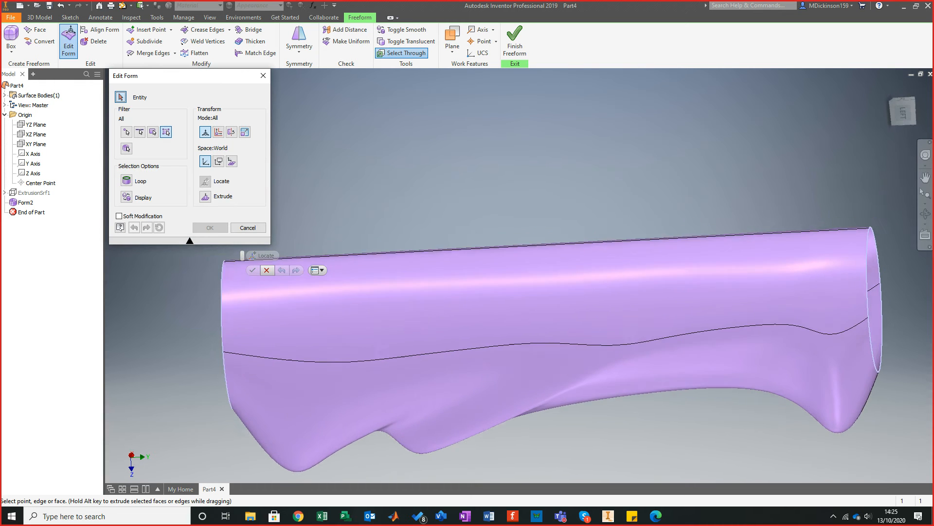
click(127, 132)
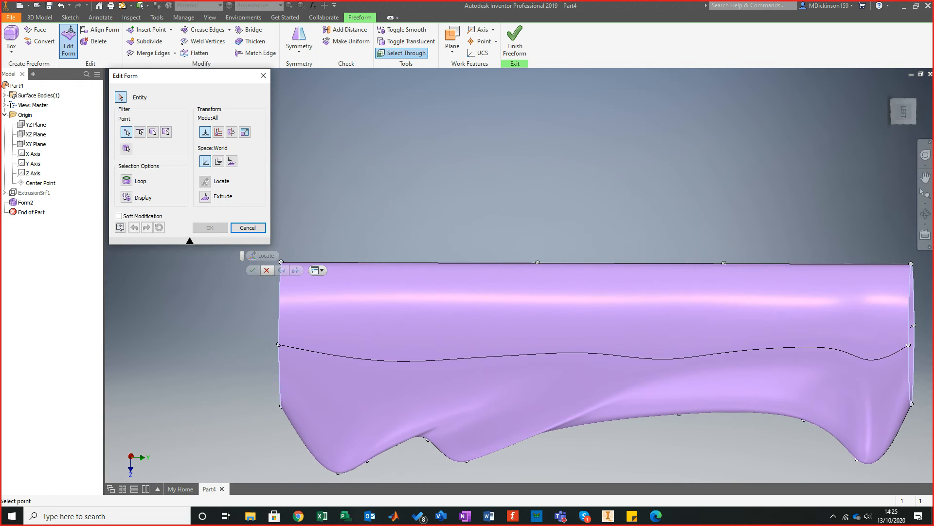
click(533, 274)
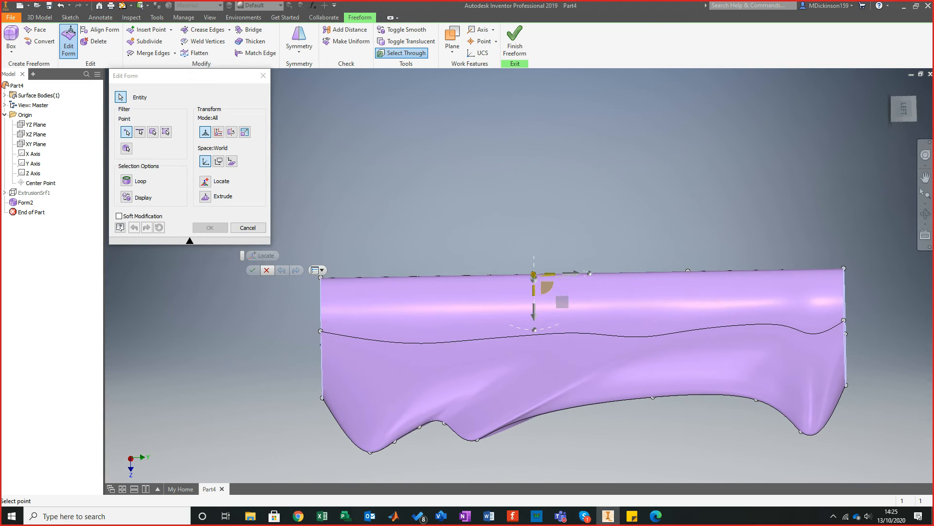
drag(534, 311, 534, 267)
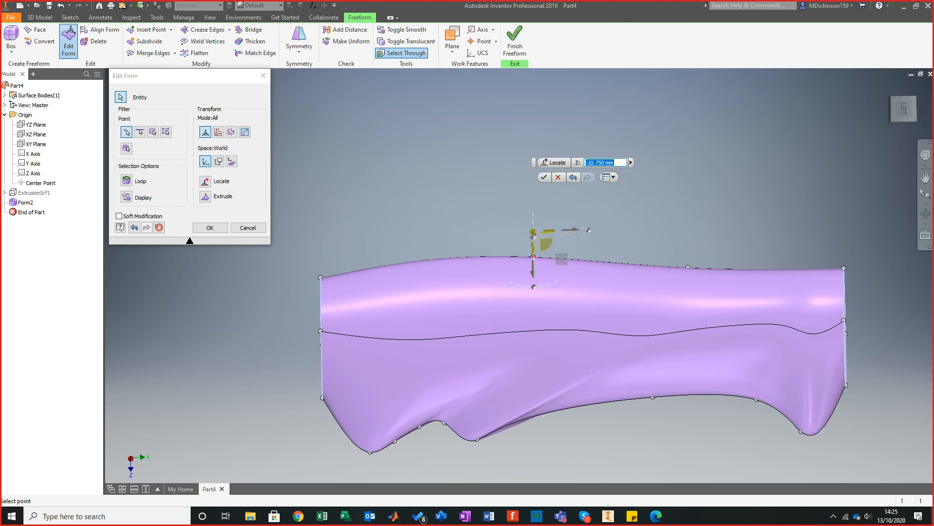
Step: Try moving the second inserted point on the back edge, and undo that move
click(688, 267)
mouse_move(689, 298)
mouse_down()
mouse_move(693, 268)
mouse_move(701, 292)
mouse_move(747, 311)
mouse_move(730, 292)
mouse_move(693, 305)
mouse_up()
click(725, 228)
shift+middle_drag(725, 228, 502, 224)
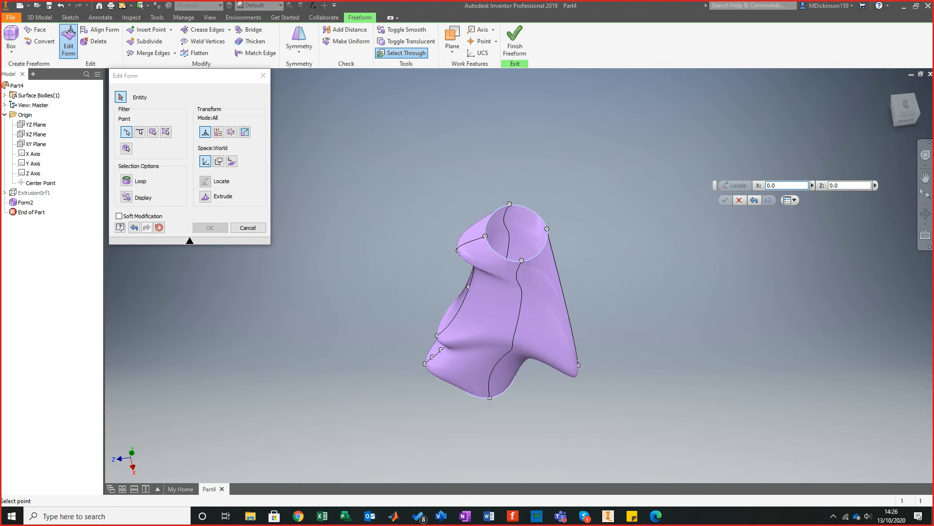
key(ctrl+z)
Step: Move the already raised back-edge point outward by a further 9.75 mm or so in Z
shift+middle_drag(497, 263, 340, 298)
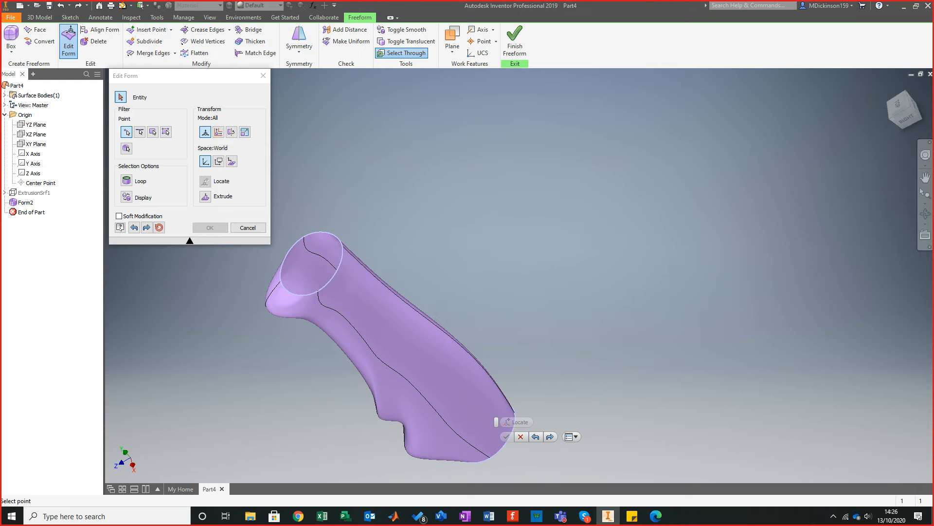
shift+middle_drag(339, 299, 373, 262)
click(905, 117)
scroll(623, 223, down, 5)
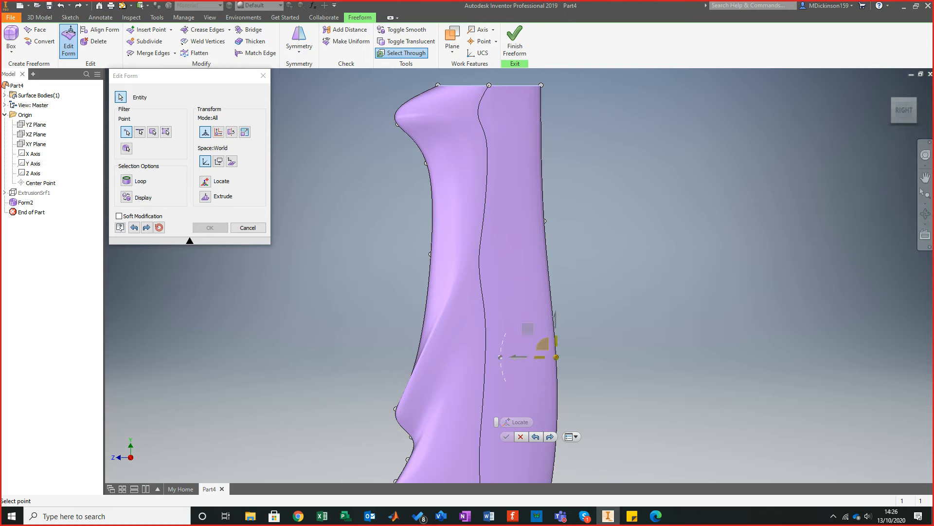
drag(518, 357, 552, 356)
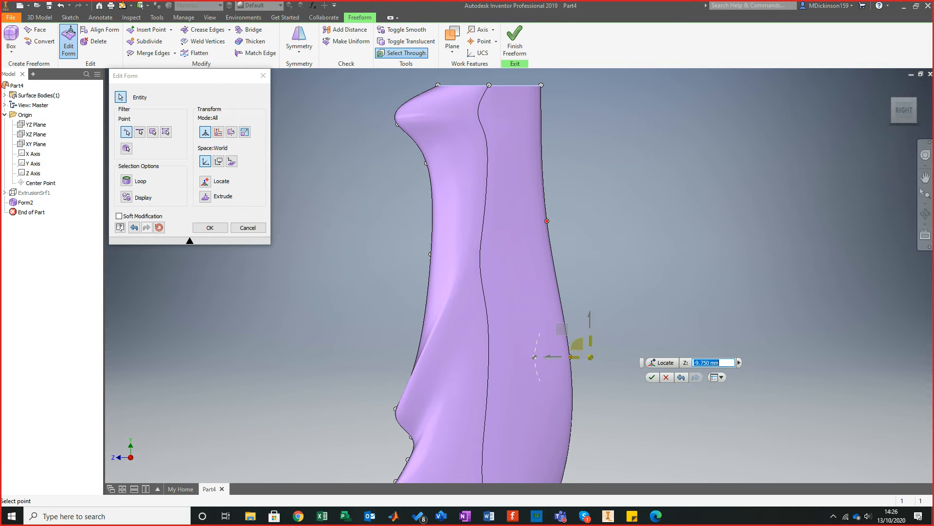
Step: Move the other inserted back-edge point outward in Z to smooth the bulge along the grip's back
text(0.0)
drag(509, 222, 549, 221)
scroll(492, 209, down, 3)
shift+middle_drag(492, 209, 221, 105)
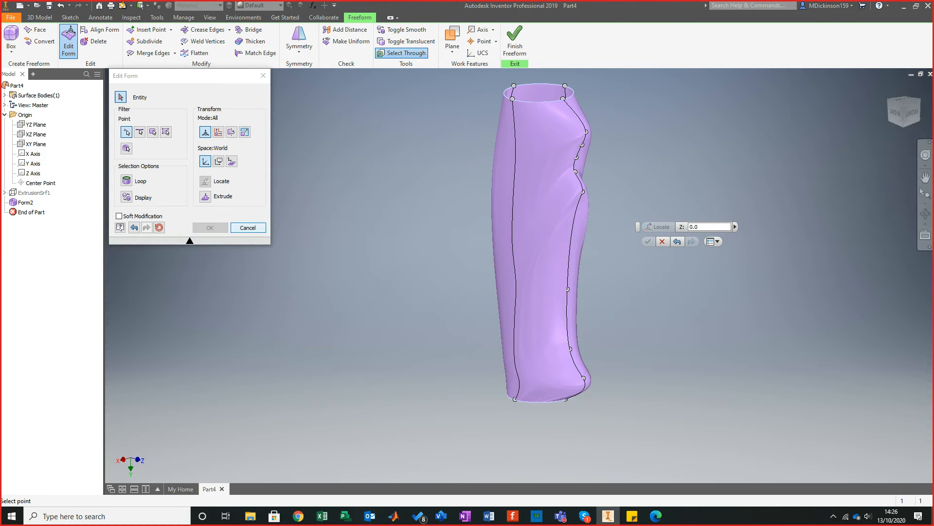
Step: Leave form editing and finish the freeform body
click(248, 227)
shift+middle_drag(311, 229, 243, 270)
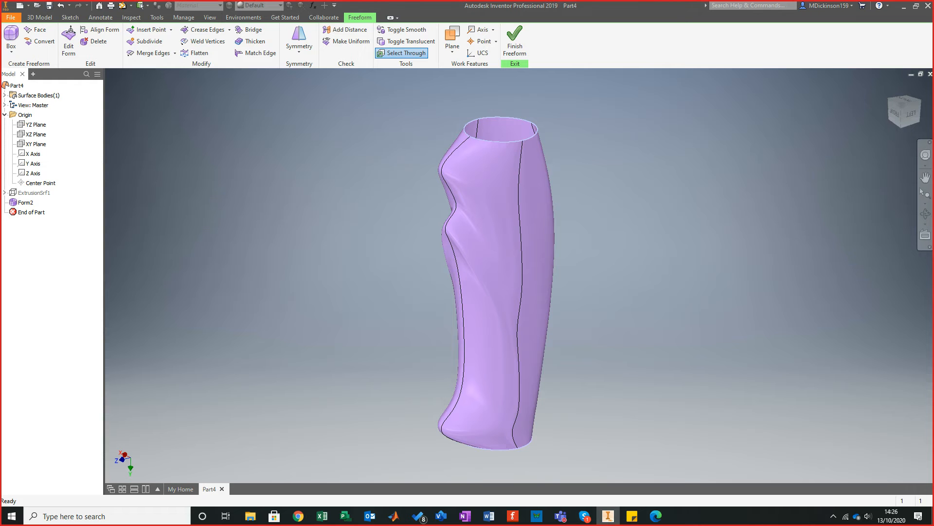
shift+middle_drag(243, 270, 256, 261)
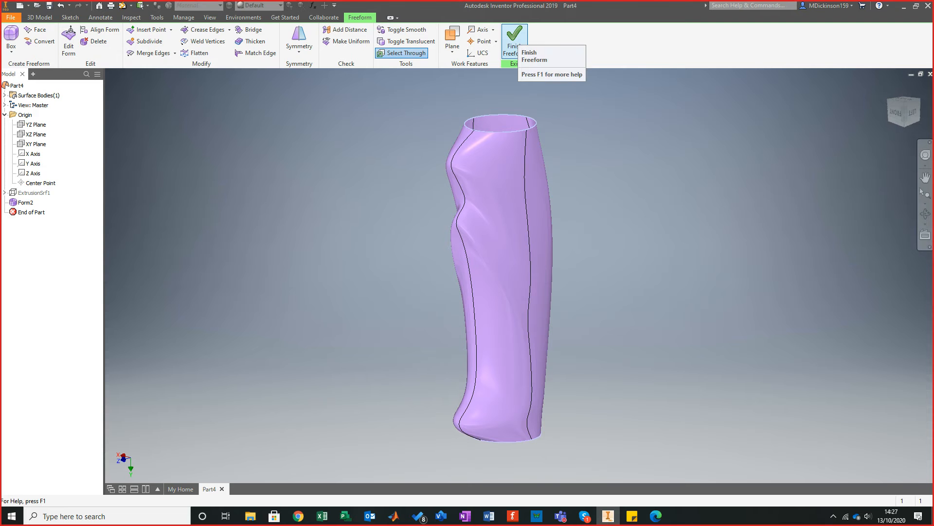
click(515, 41)
shift+middle_drag(516, 263, 535, 297)
click(36, 134)
shift+middle_drag(595, 384, 560, 141)
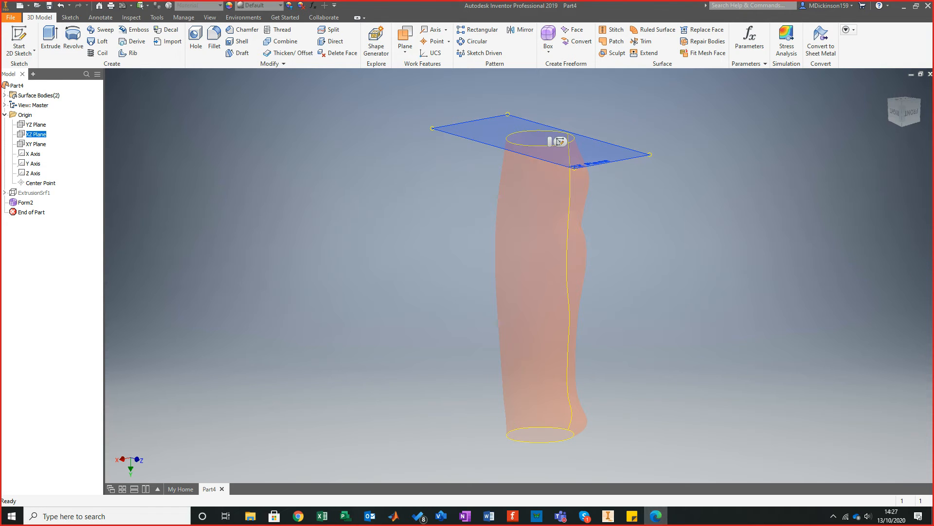
Step: Switch to the tutorial PDF and read steps 9 to 13 on closing the grip's ends, the surface extrusion and trimming
drag(933, 4, 682, 0)
scroll(462, 273, down, 20)
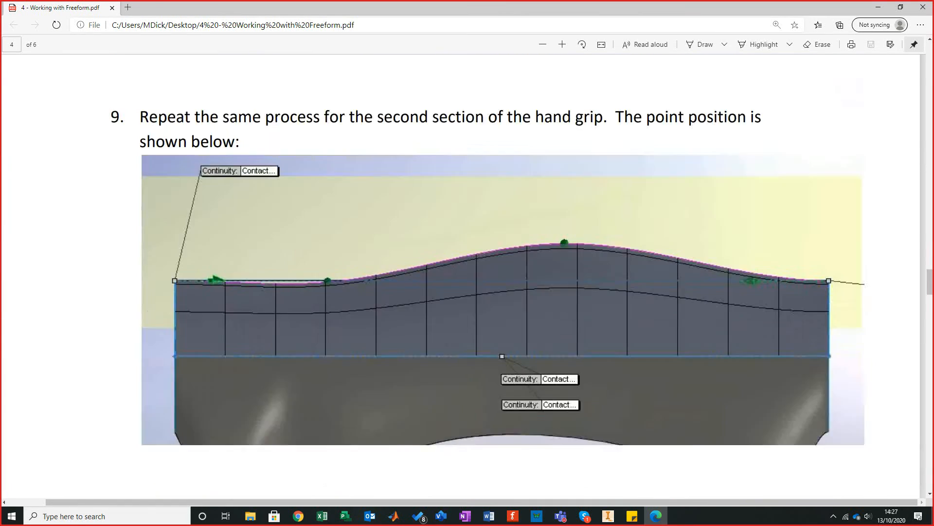
scroll(468, 272, down, 3)
scroll(467, 273, up, 7)
scroll(467, 272, down, 6)
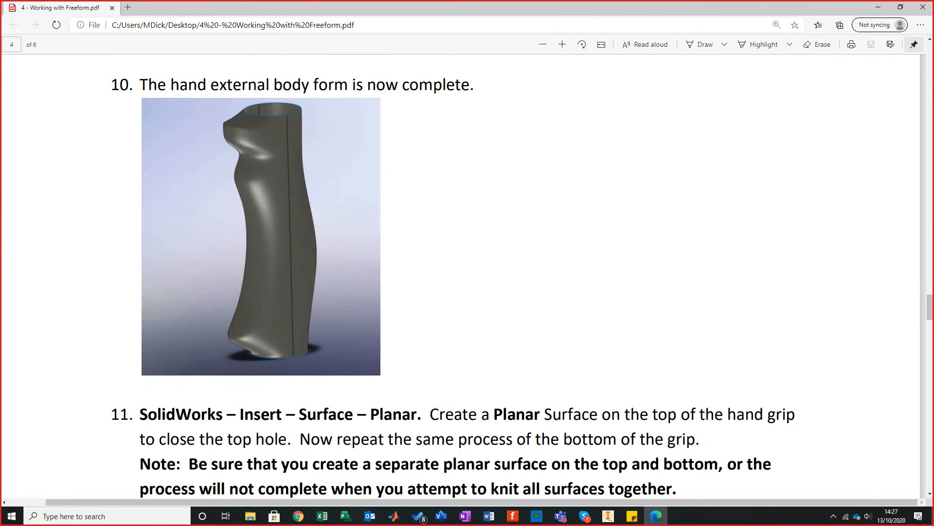
scroll(467, 272, down, 10)
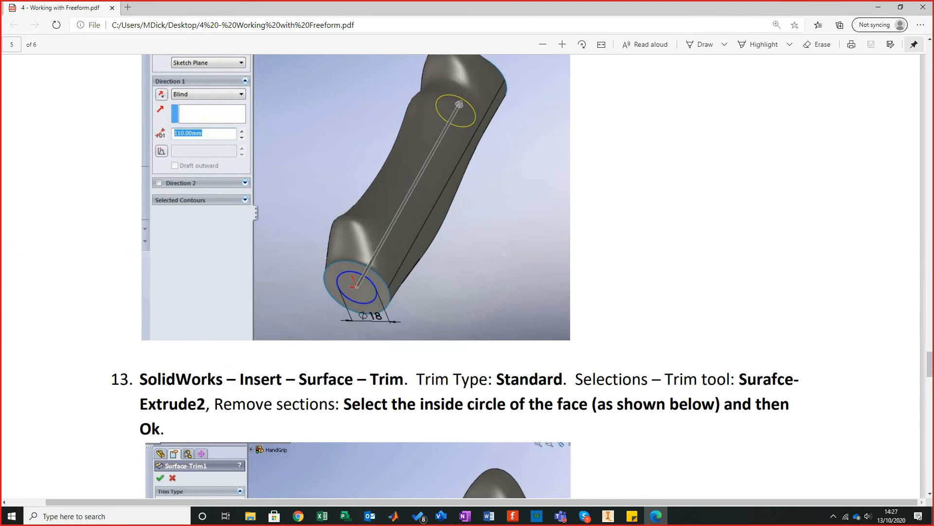
scroll(467, 272, up, 3)
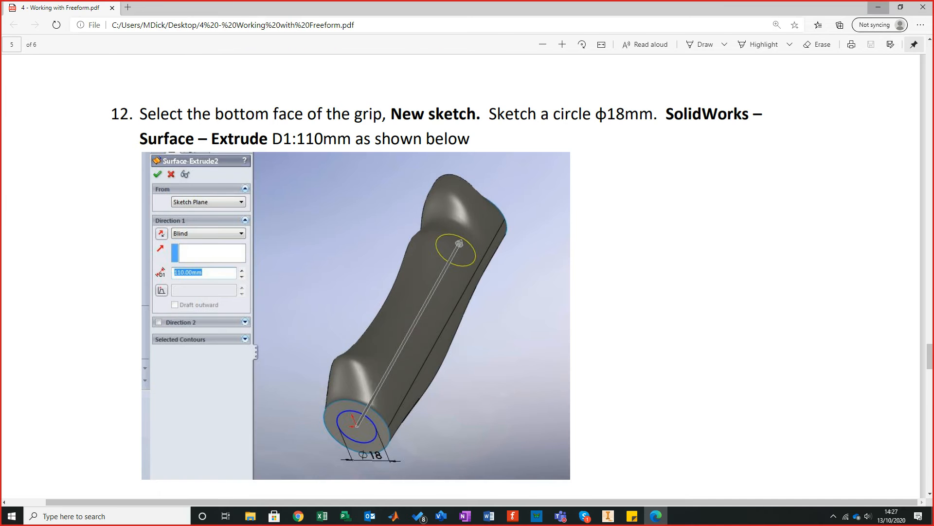
click(878, 7)
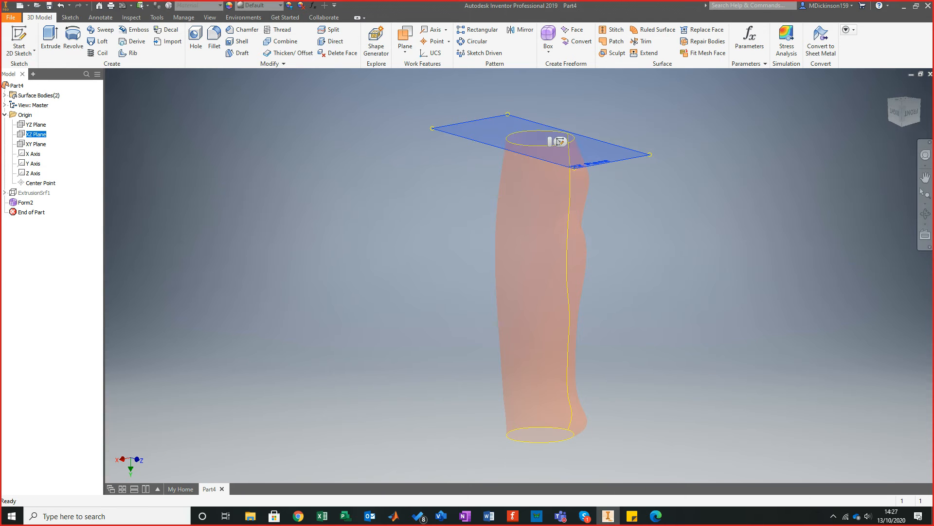
Step: Clear the plane selection and close the grip's open end beside the two neighbouring finger ridges with a boundary patch
key(Escape)
shift+middle_drag(559, 272, 380, 272)
shift+middle_drag(453, 267, 470, 311)
click(612, 30)
click(774, 270)
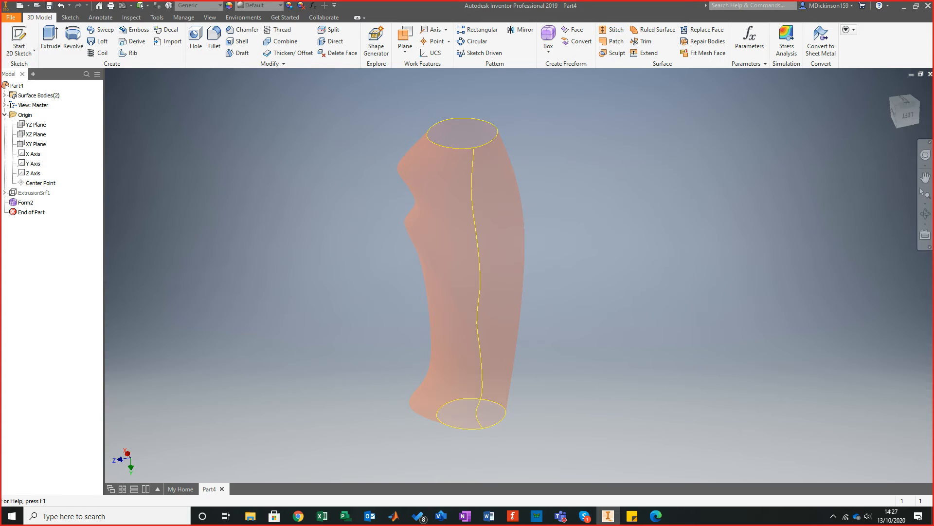
click(612, 40)
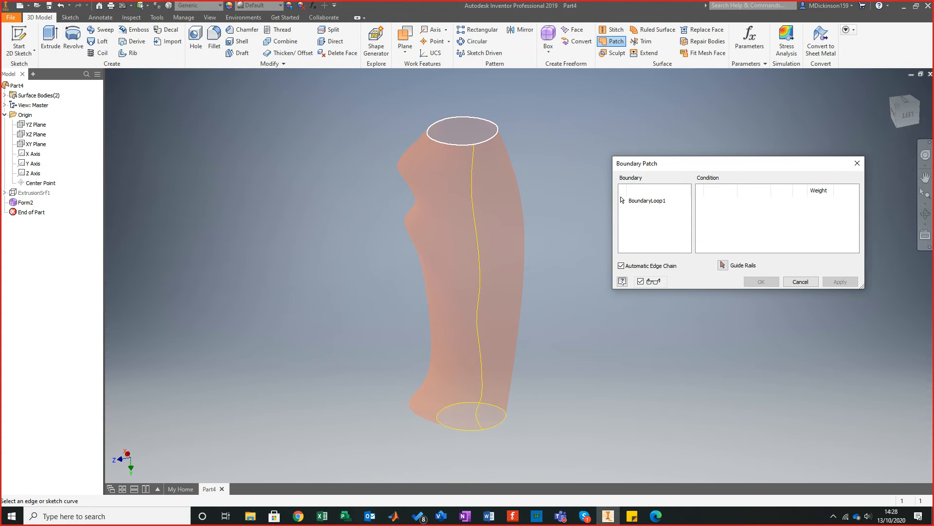
click(475, 144)
shift+middle_drag(477, 156, 482, 83)
click(762, 282)
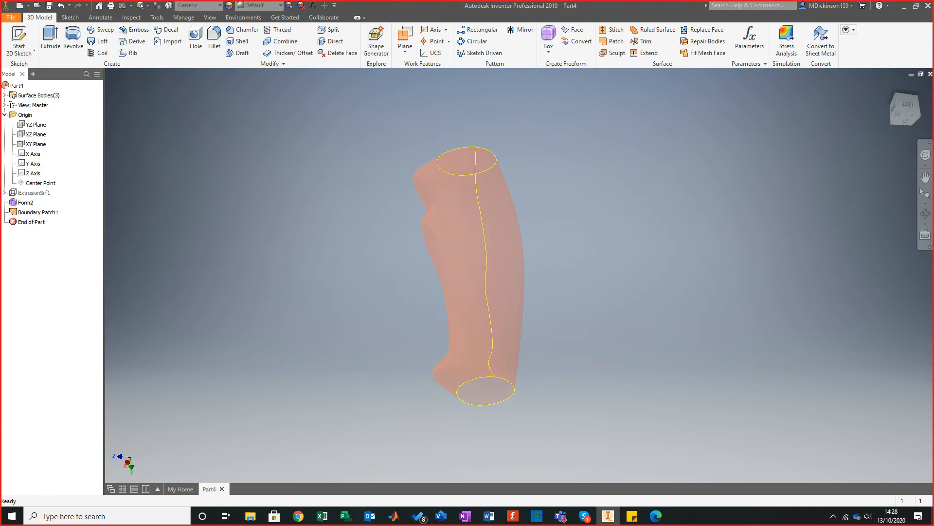
Step: Close the grip's opposite open end with a separate boundary patch
click(612, 40)
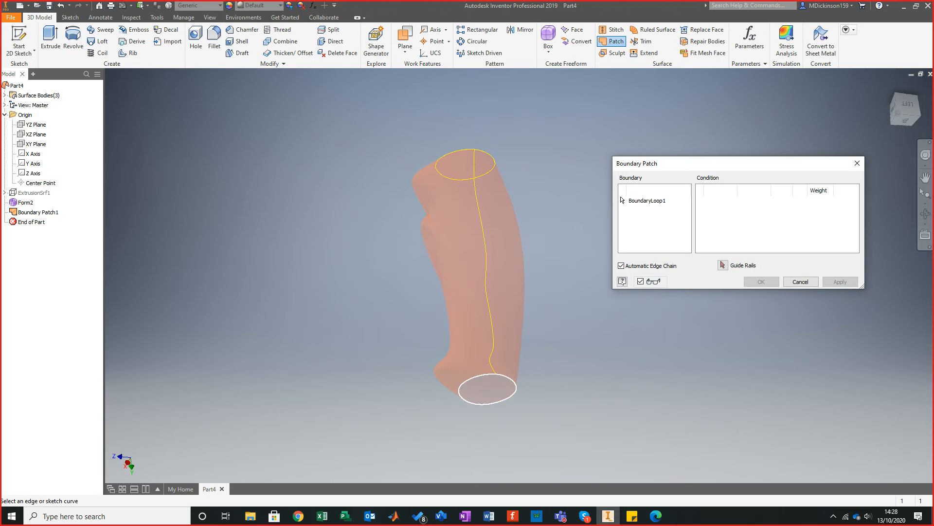
click(487, 404)
click(762, 282)
shift+middle_drag(633, 272, 650, 346)
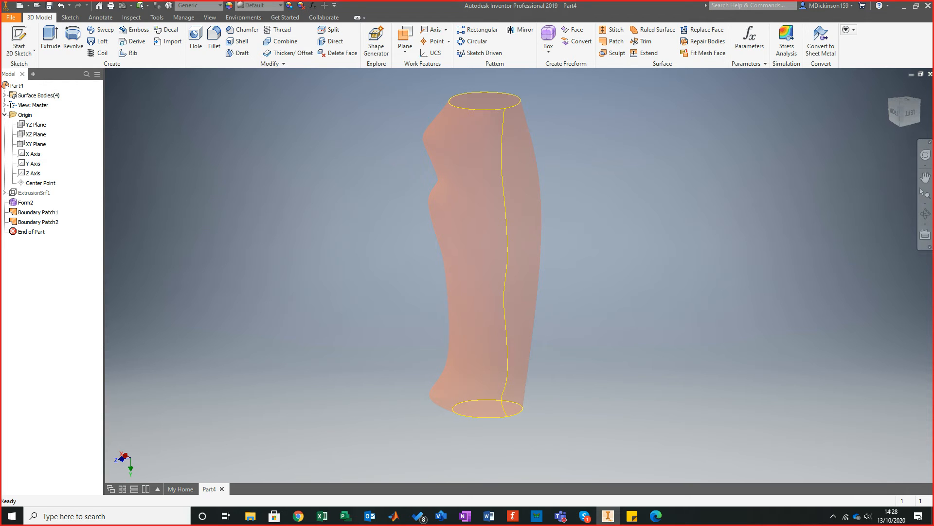
Step: Create a new sketch on the boundary patch at the end beside the single finger ridge
shift+middle_drag(492, 302, 496, 206)
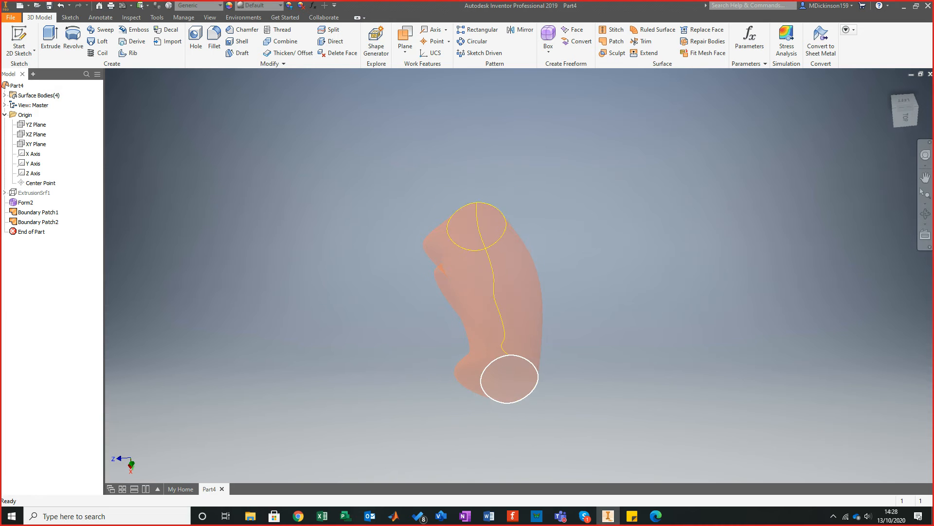
click(501, 379)
shift+middle_drag(501, 379, 486, 432)
shift+middle_drag(468, 375, 469, 313)
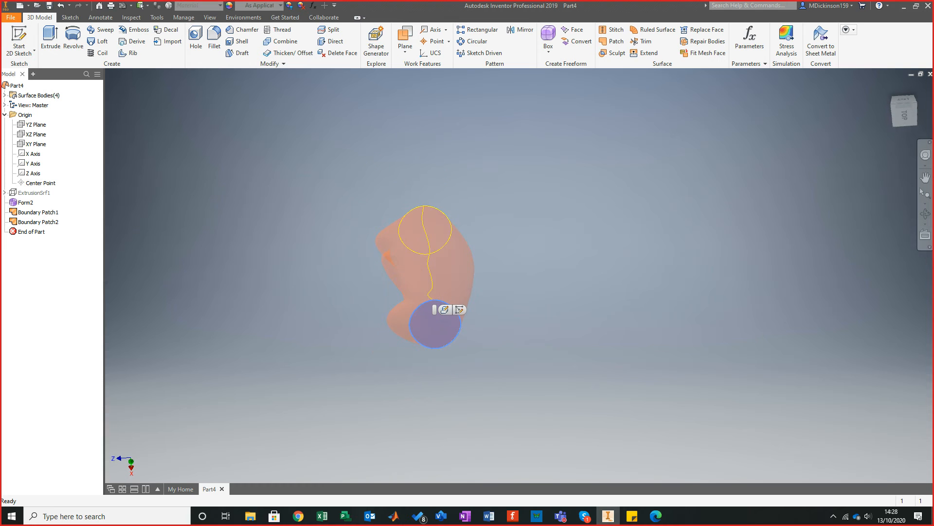
click(445, 309)
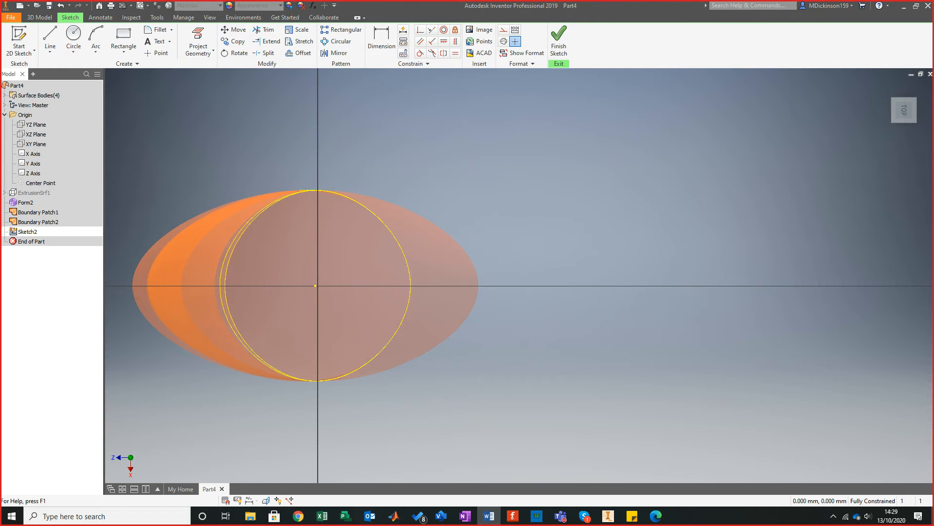
Step: Check step 12 in the tutorial PDF, and sketch a circle about 22.8 mm in diameter centred on the sketch's centre point
key(alt+Tab)
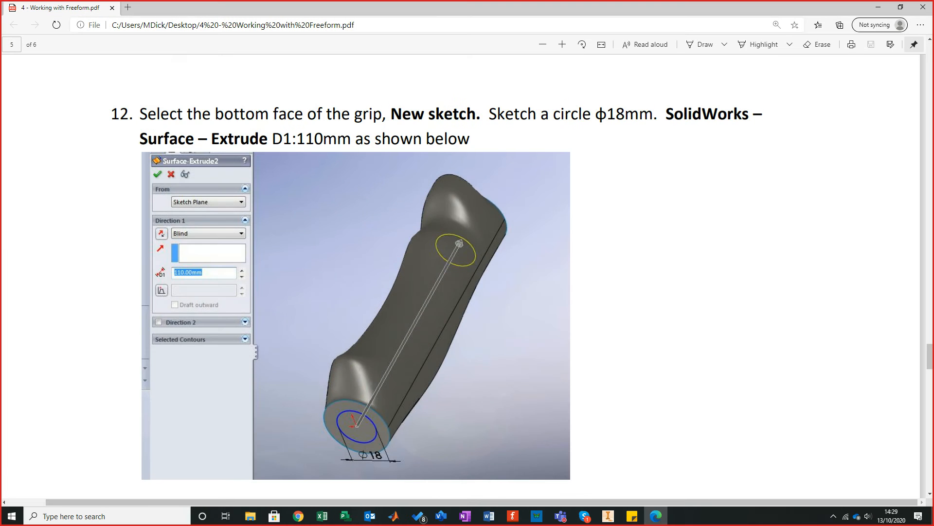
scroll(463, 277, down, 10)
scroll(463, 277, up, 8)
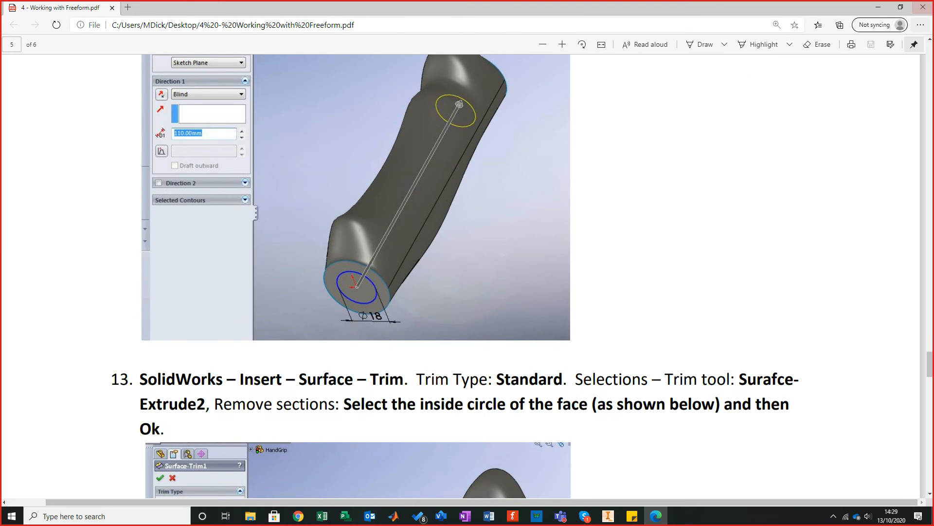
click(878, 7)
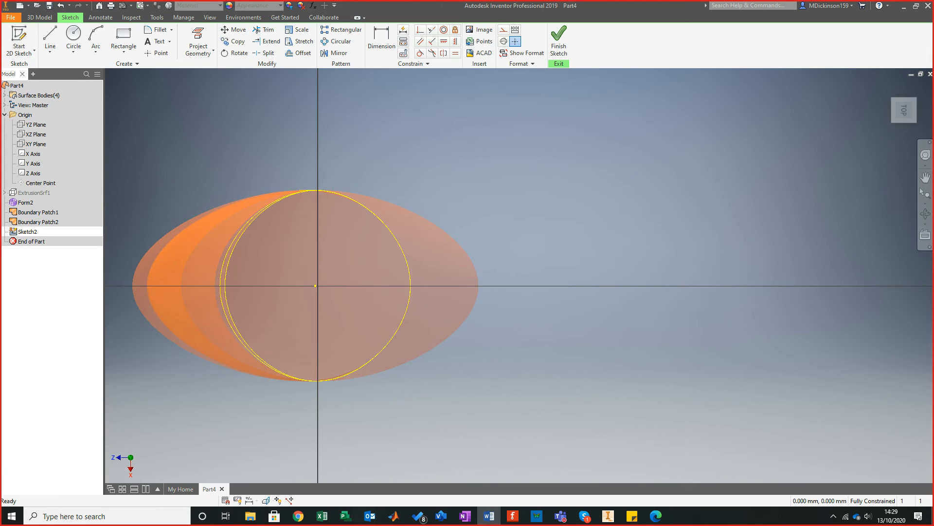
key(c)
click(315, 285)
click(372, 330)
Step: Dimension the circle's diameter as 18 mm
key(d)
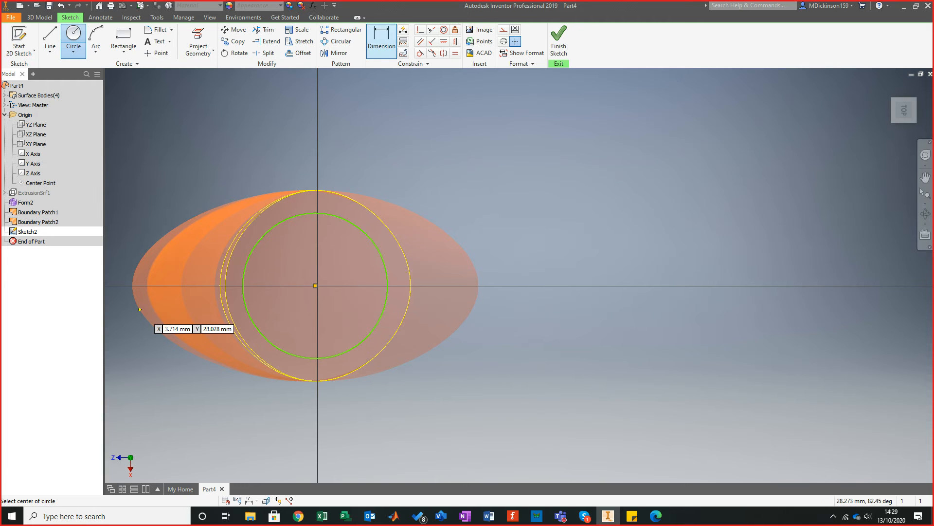
click(364, 233)
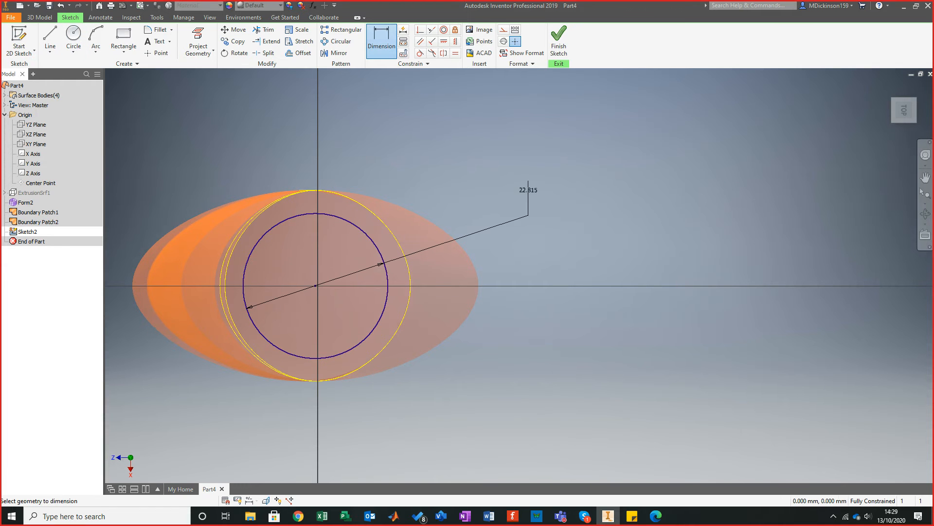
click(528, 214)
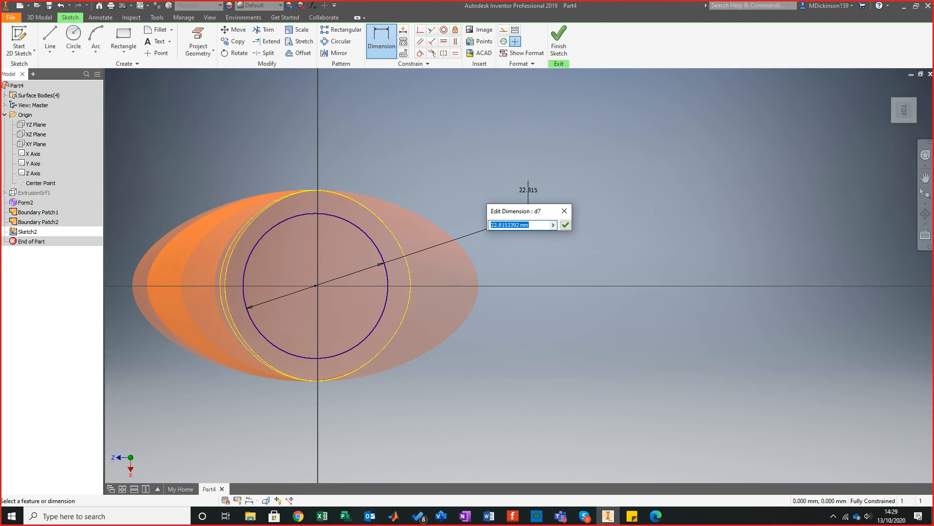
text(18)
key(Return)
Step: Extrude the 18 mm circle as a surface 110 mm into the grip
mouse_move(529, 215)
shift+middle_down()
mouse_move(524, 253)
mouse_move(554, 410)
shift+middle_up()
scroll(540, 351, down, 4)
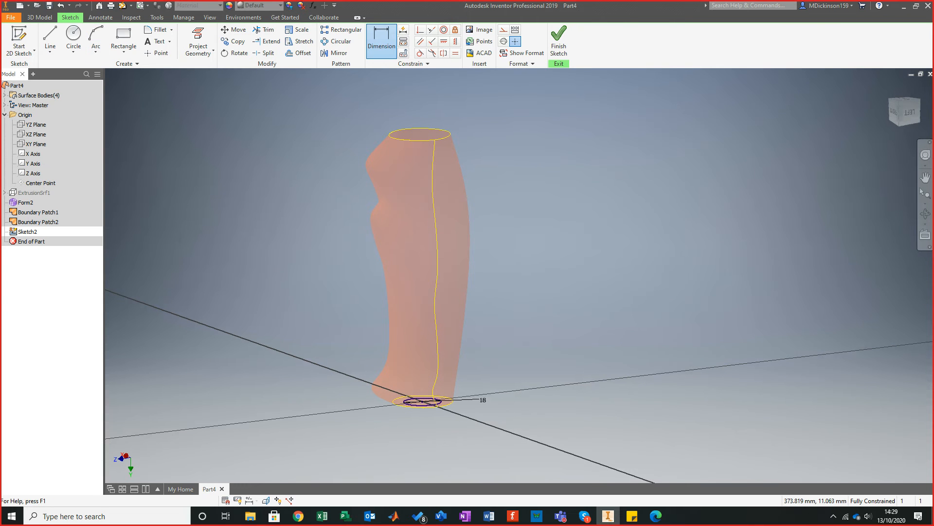
click(40, 17)
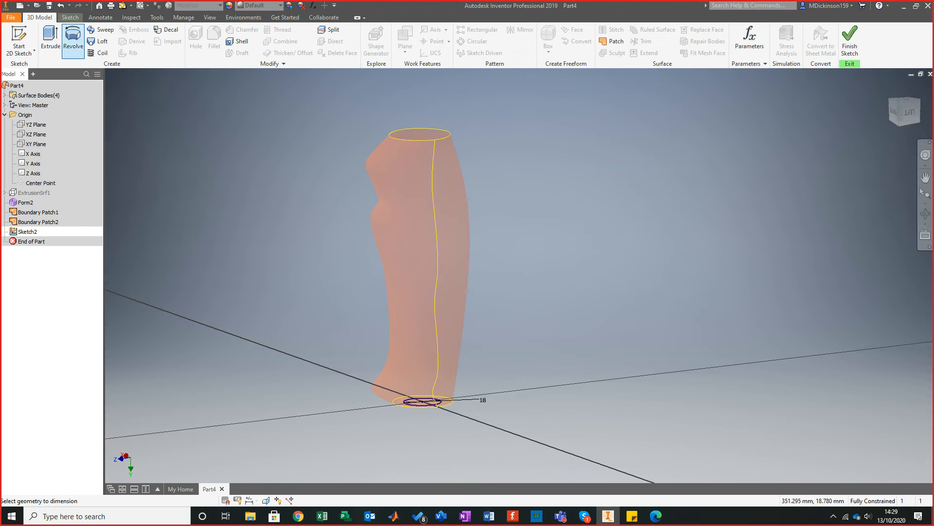
click(50, 39)
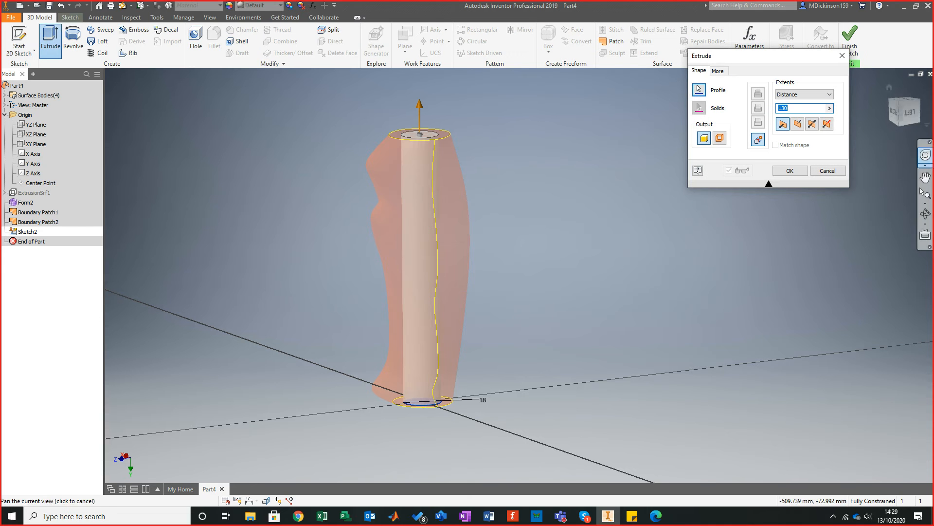
text(110)
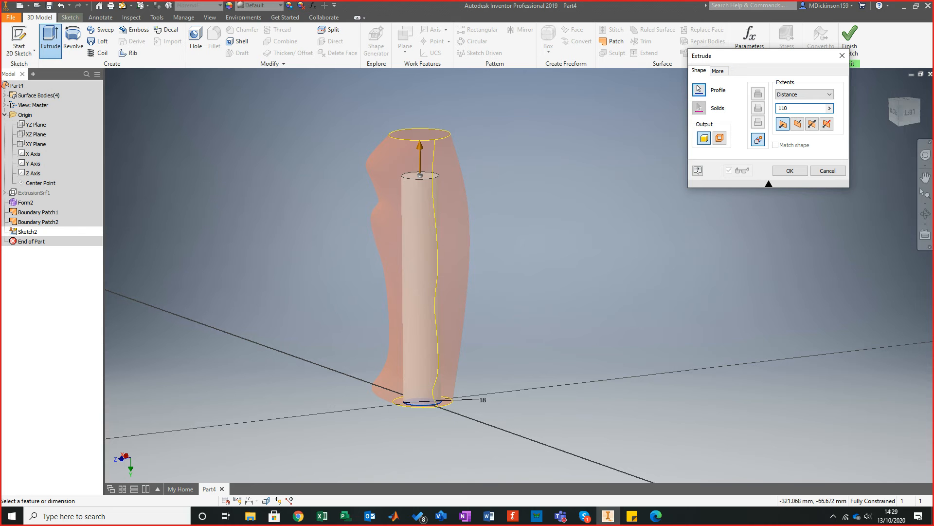
click(720, 138)
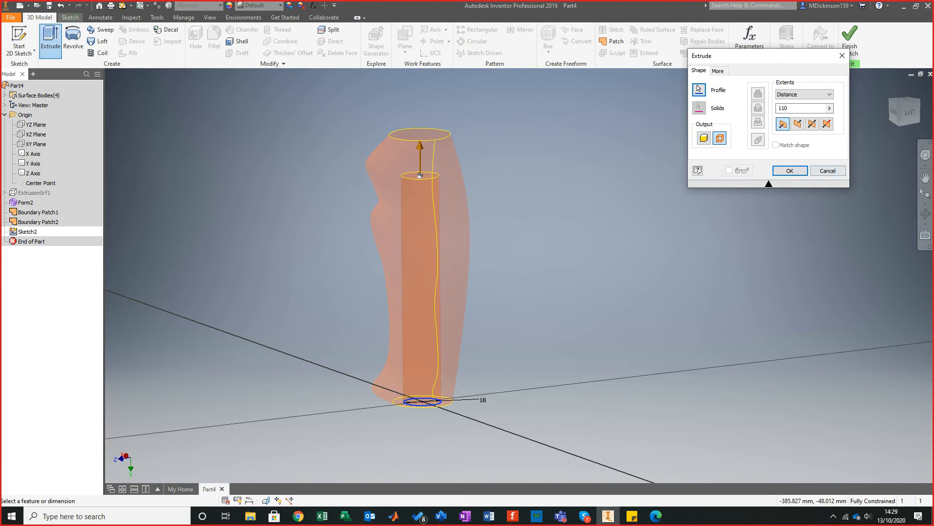
click(790, 170)
Step: Trim the circular area out of the end boundary patch, using the extruded cylinder as the cutting tool
shift+middle_drag(389, 414, 381, 342)
scroll(379, 345, down, 4)
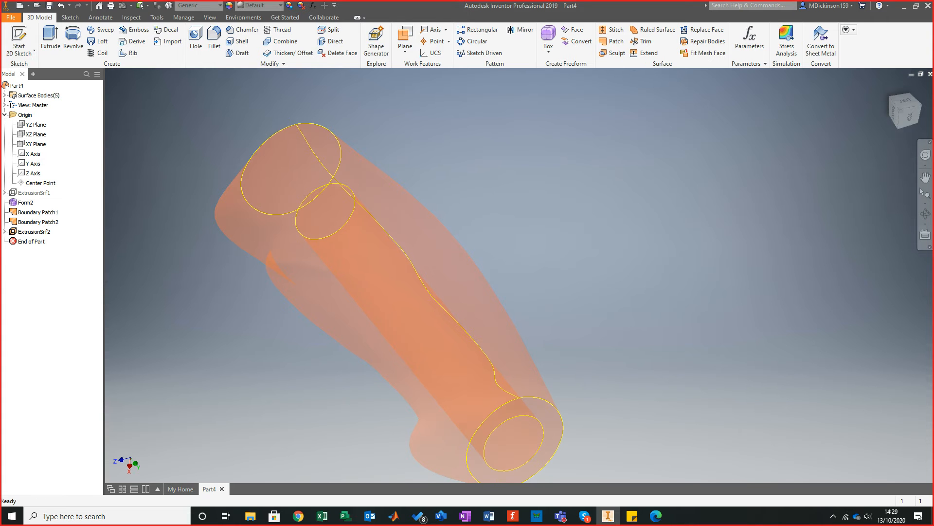
click(642, 41)
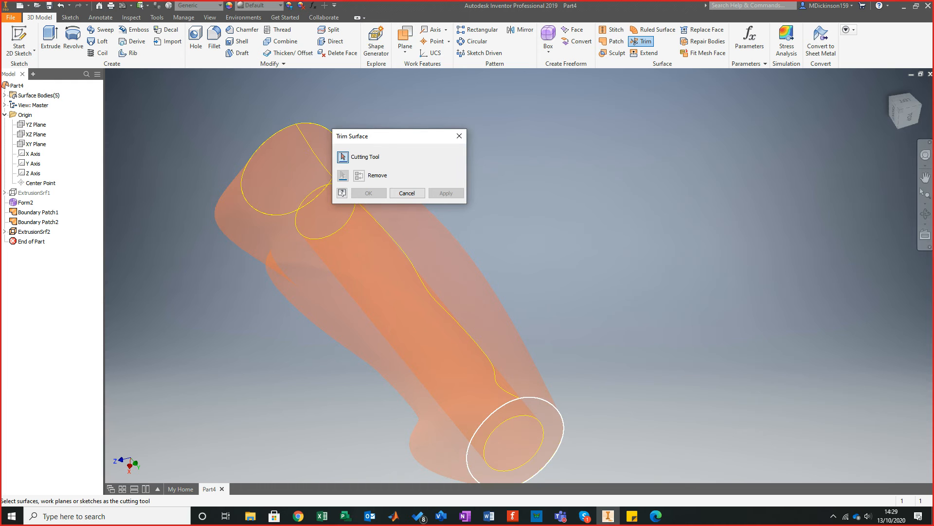
click(425, 332)
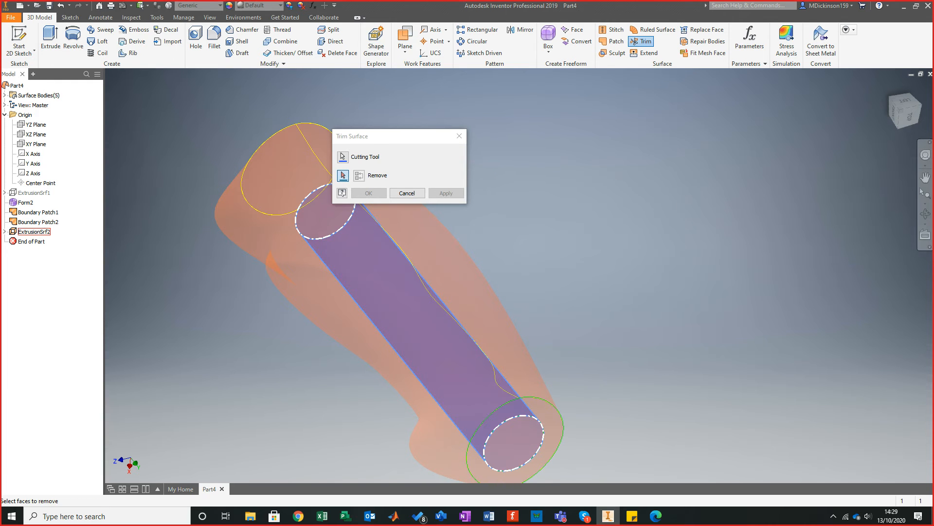
drag(355, 136, 728, 90)
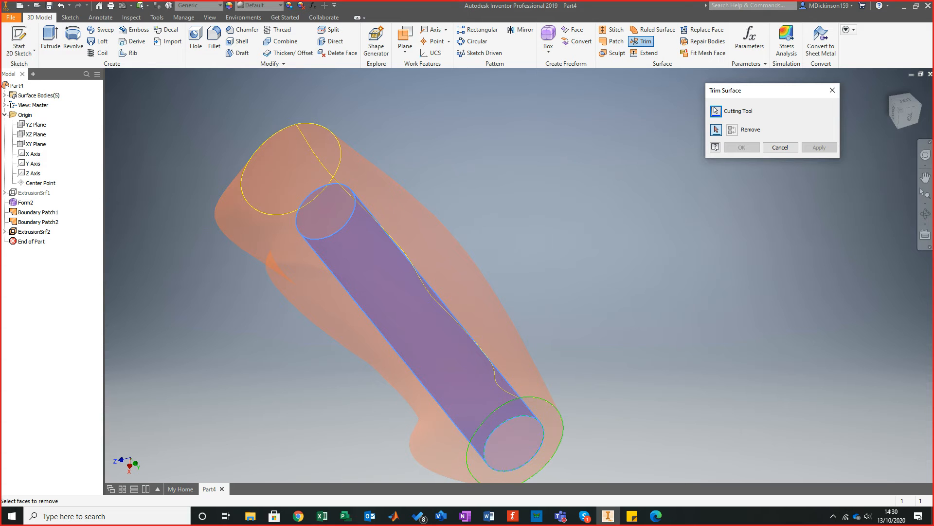
click(514, 442)
click(742, 147)
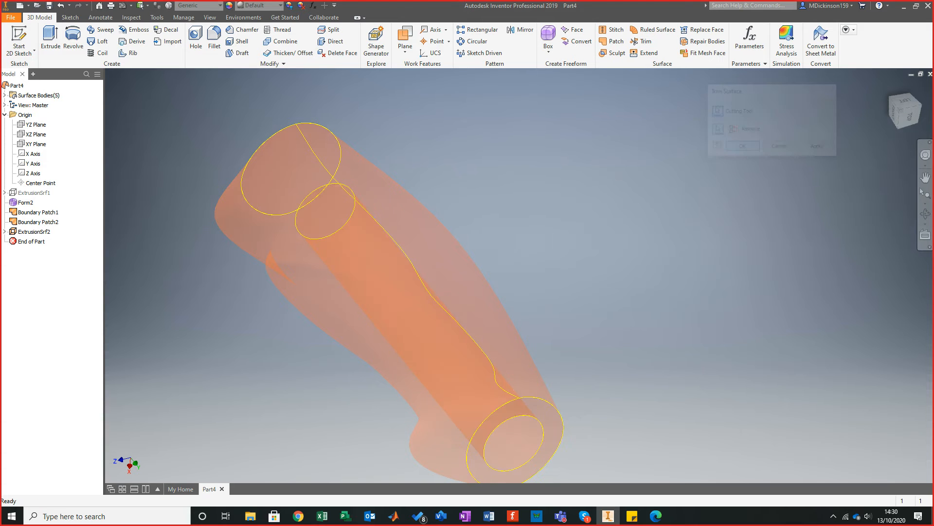
Step: Close the inner end of the cylindrical bore surface with a boundary patch on its circular edge
shift+middle_drag(516, 389, 426, 307)
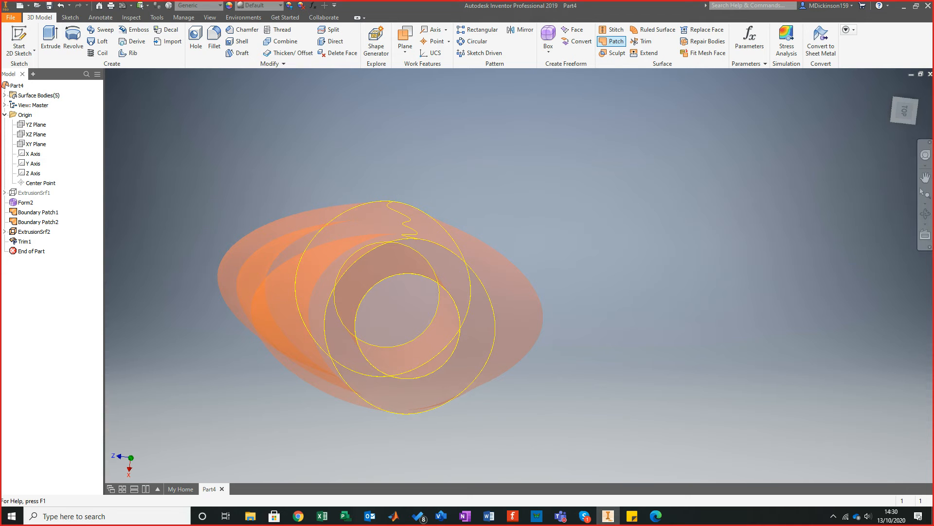
click(612, 41)
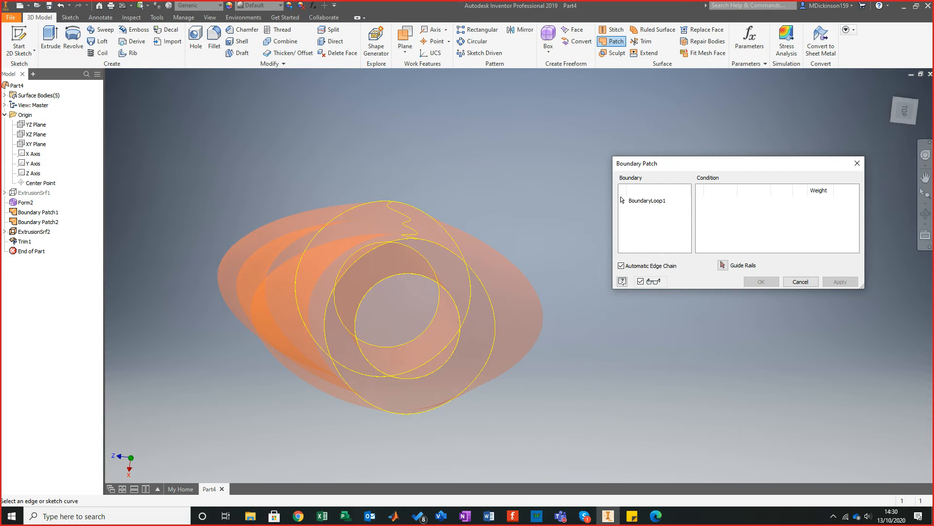
click(425, 257)
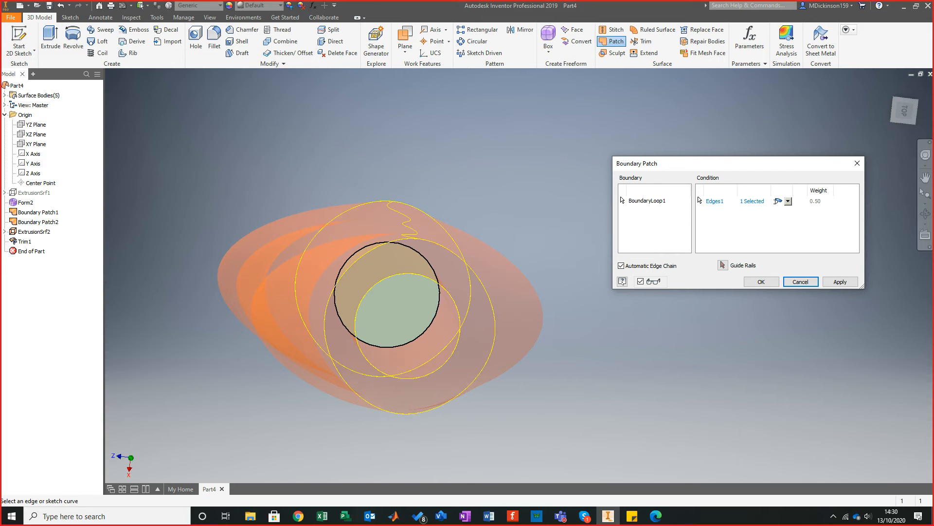
click(761, 281)
Step: Examine the bore surface and its closed inner end within the grip from the side
shift+middle_drag(511, 219, 528, 316)
scroll(501, 341, up, 4)
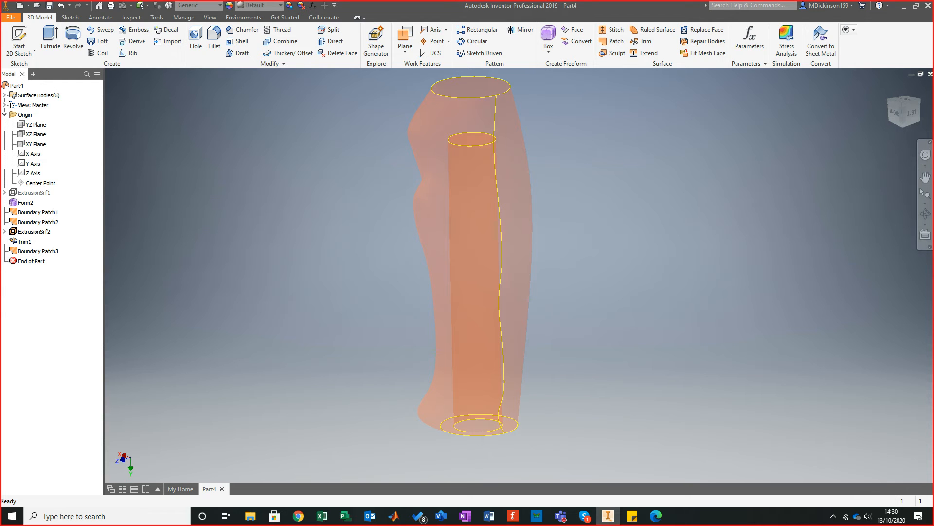
shift+middle_drag(472, 273, 529, 253)
scroll(472, 278, up, 1)
scroll(480, 292, up, 1)
scroll(515, 275, down, 1)
scroll(507, 273, up, 1)
scroll(508, 263, down, 1)
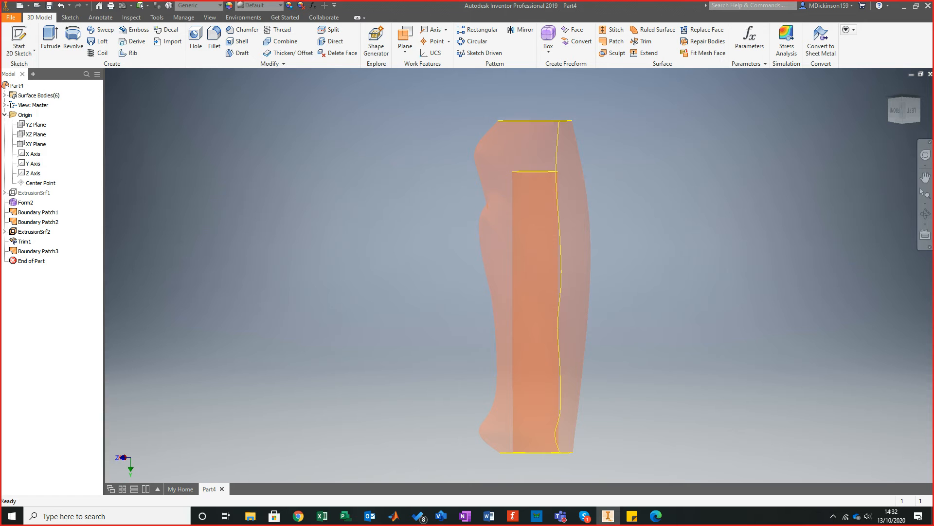
Step: Examine the space between the bore's closed inner end and the patched top of the grip
shift+middle_drag(518, 253, 504, 279)
scroll(516, 254, up, 1)
scroll(524, 277, down, 2)
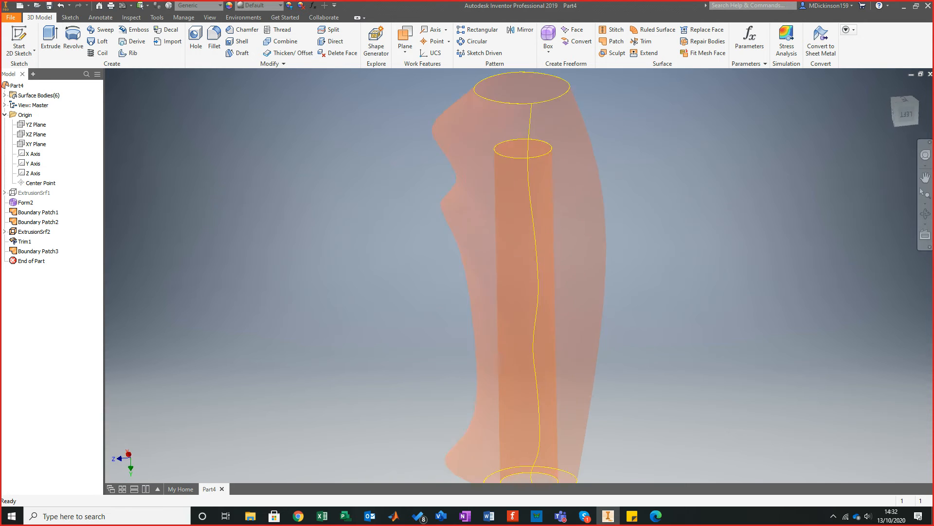
middle_drag(528, 224, 505, 336)
scroll(538, 163, down, 4)
scroll(447, 222, down, 2)
shift+middle_drag(448, 223, 450, 227)
click(533, 170)
key(Escape)
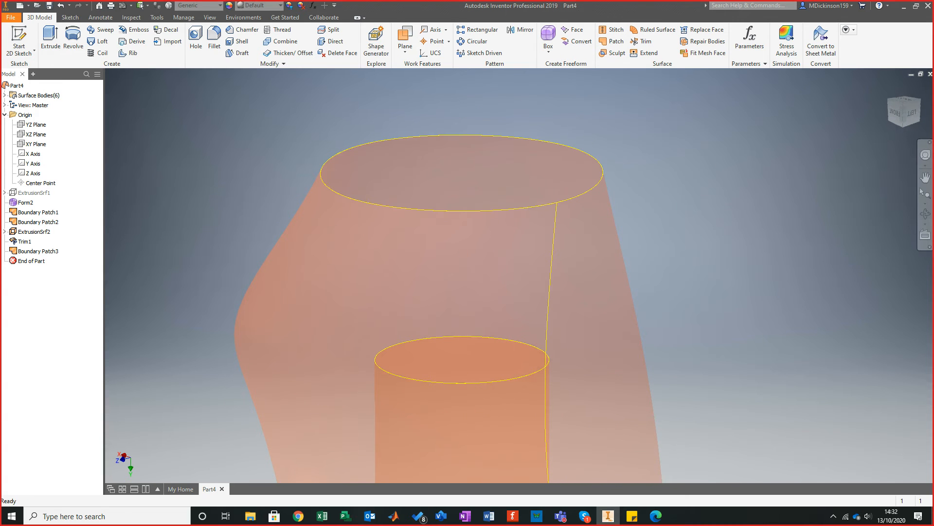
Step: Start the Fillet command and choose the Face Fillet type
click(214, 41)
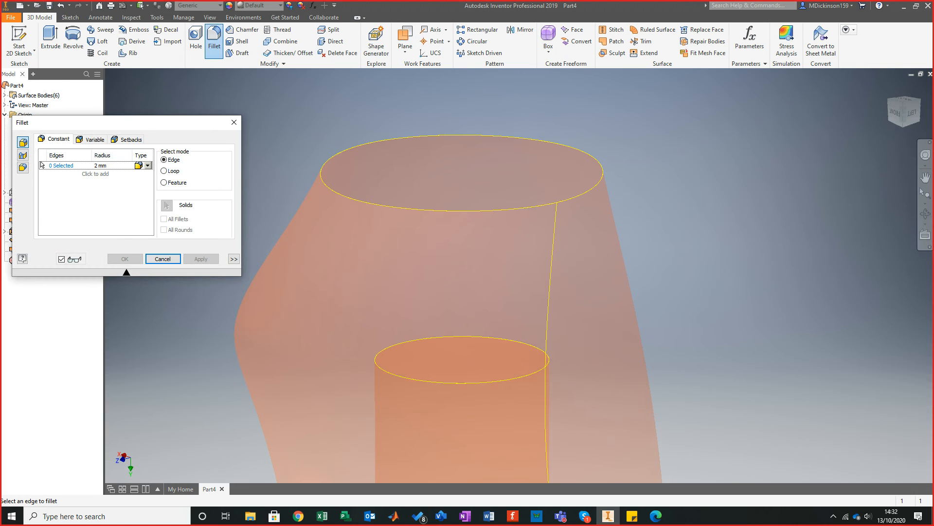
drag(127, 123, 180, 92)
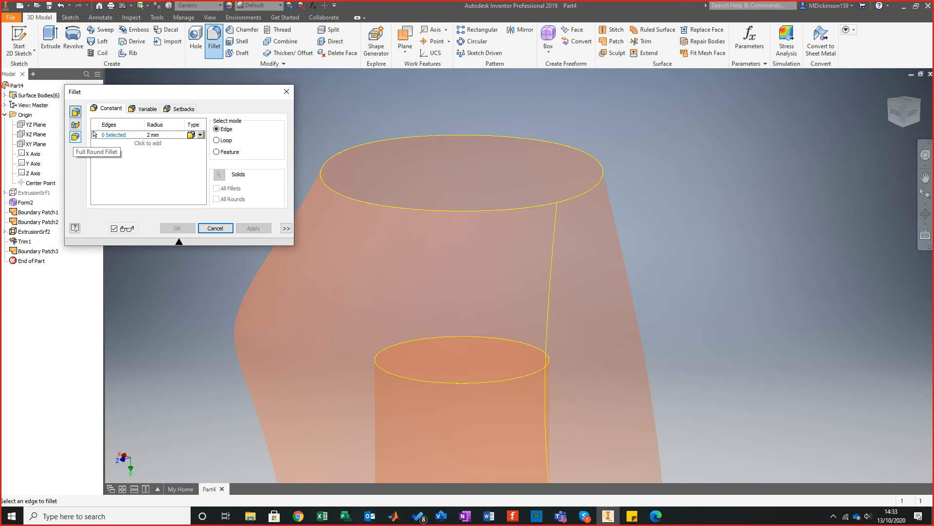
click(76, 125)
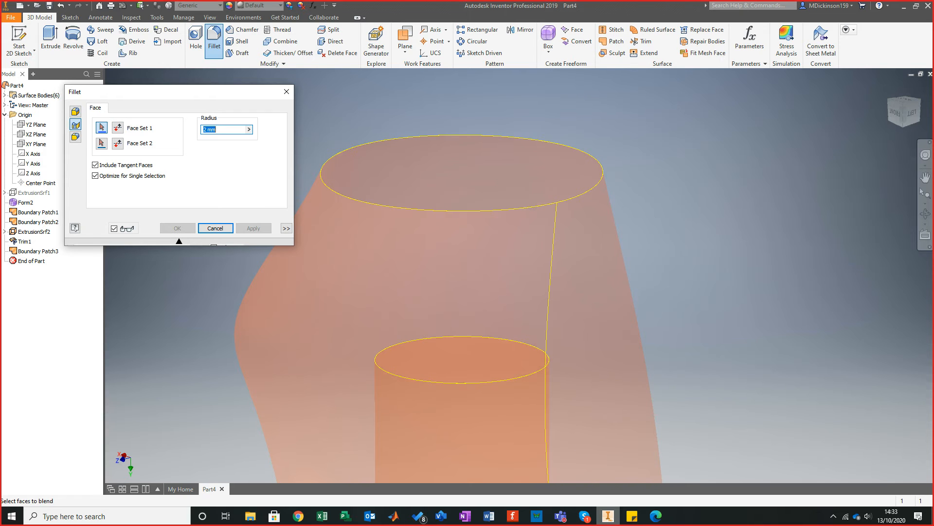
Step: Switch to the Working with Freeform PDF in Edge, read instructions 16 and 17, and return to Inventor
click(489, 516)
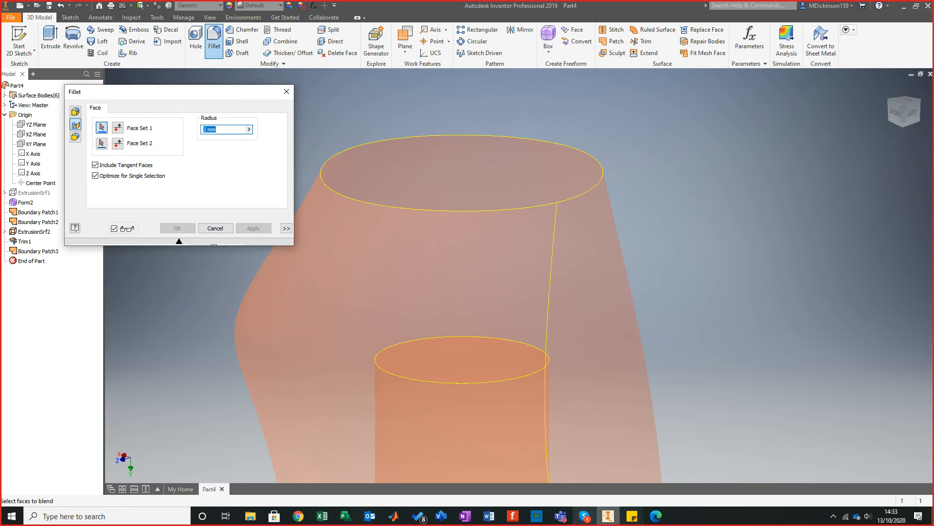
click(655, 516)
scroll(468, 276, down, 15)
scroll(467, 276, down, 12)
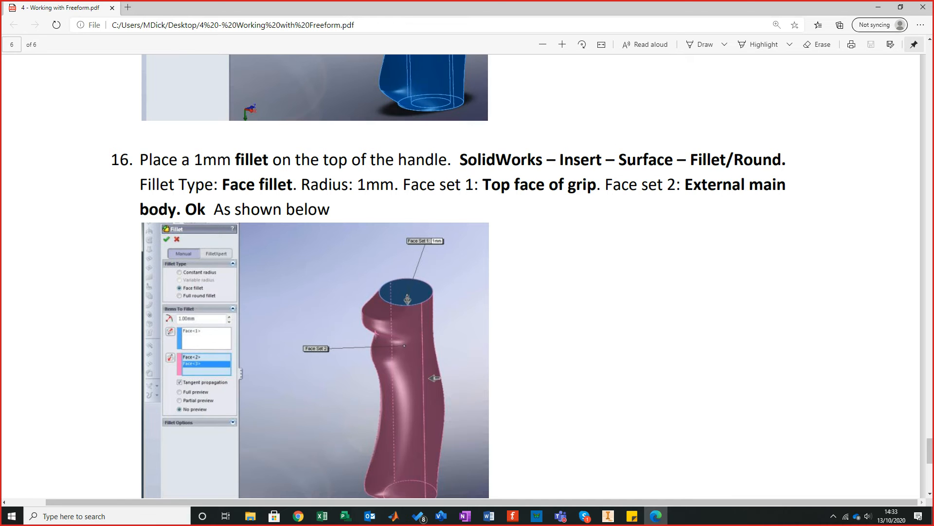
scroll(467, 276, down, 9)
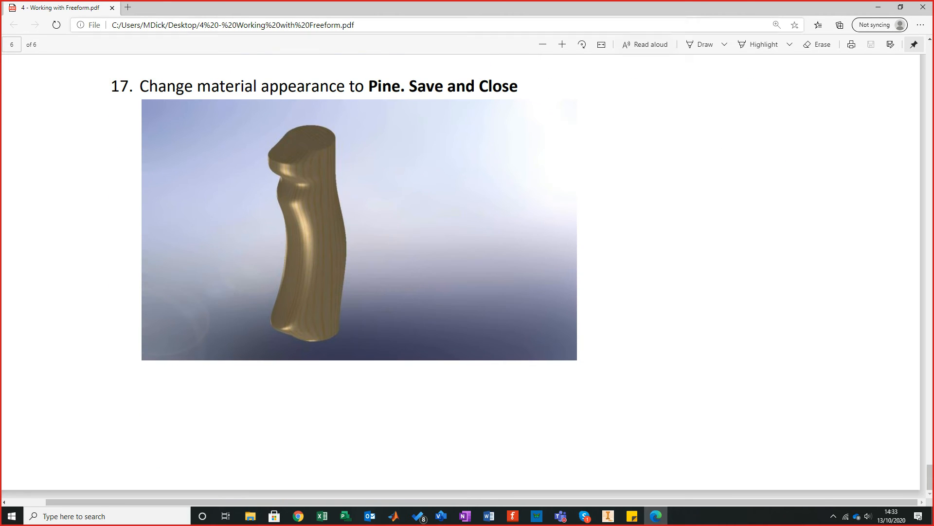
key(alt+Tab)
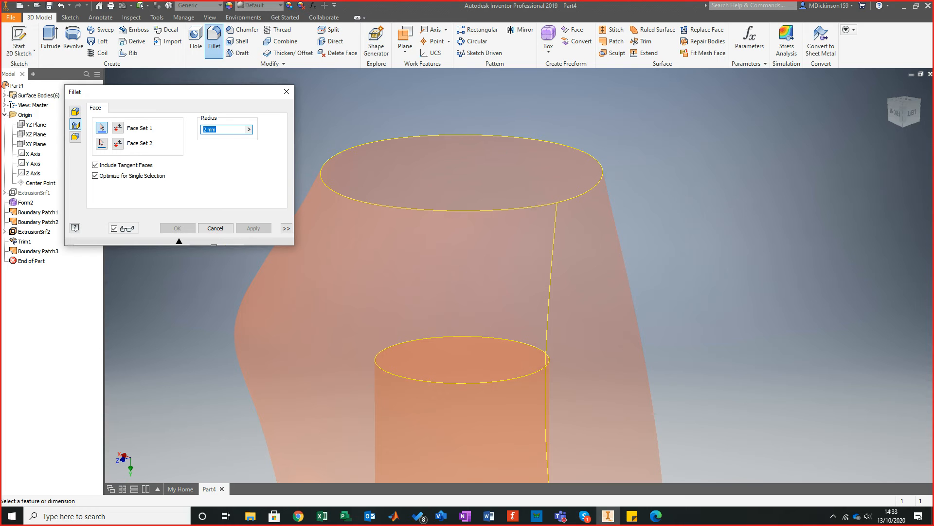
Step: Set the face fillet radius to 1 mm, with the grip's top patch as Face Set 1 and its outer body as Face Set 2
text(1)
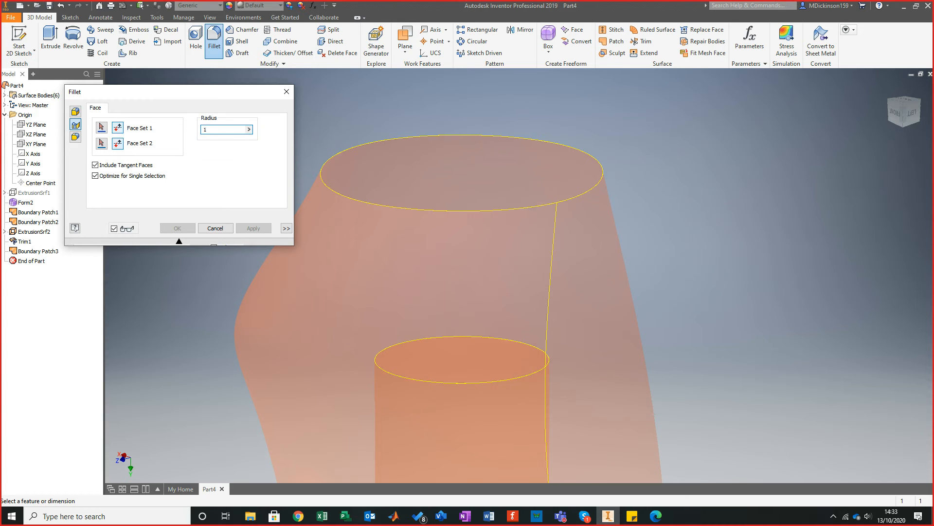
click(101, 128)
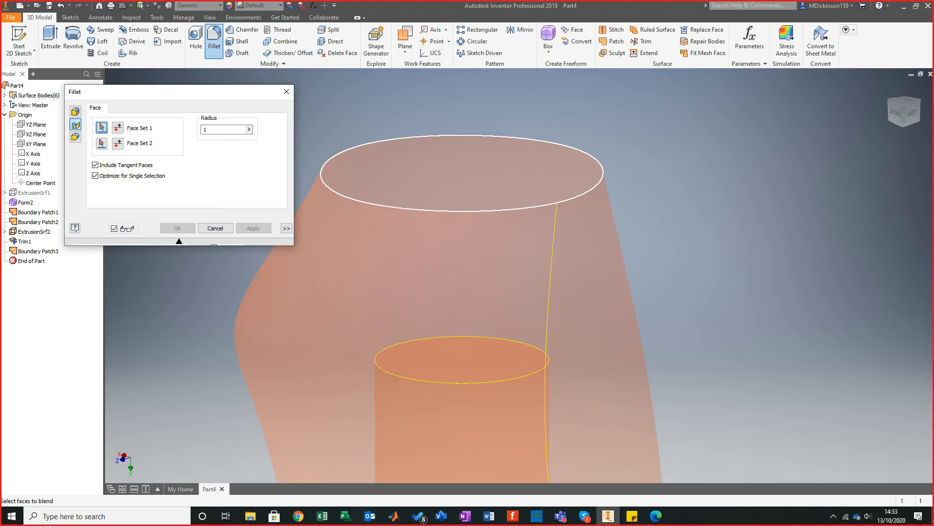
click(462, 173)
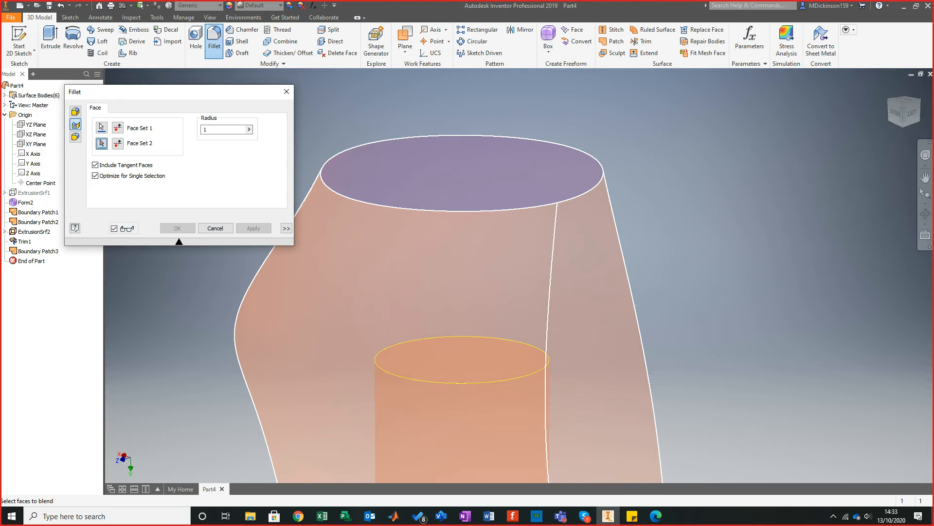
click(486, 272)
Step: Check the fillet preview at the grip's top, expand the extra fillet options and reverse the direction of Face Set 1
shift+middle_drag(653, 209, 633, 161)
scroll(540, 161, up, 4)
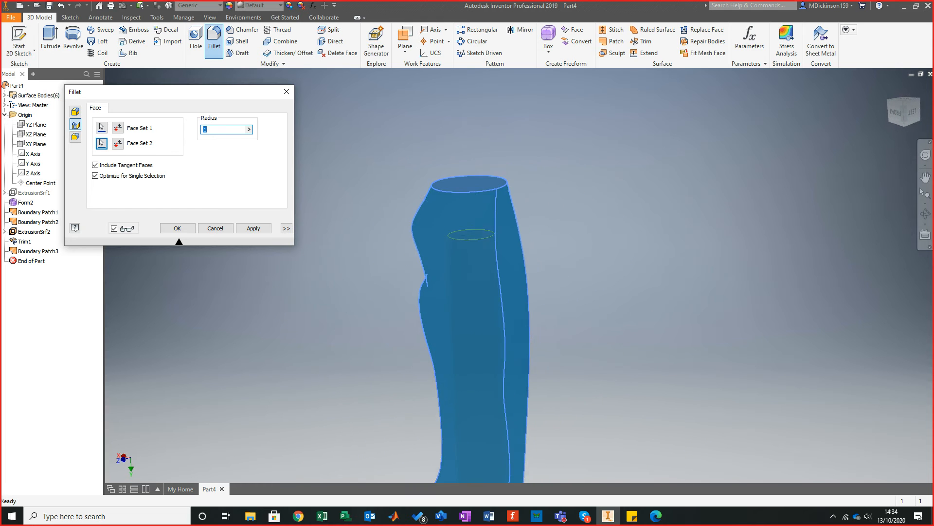
scroll(543, 112, down, 5)
scroll(518, 276, down, 7)
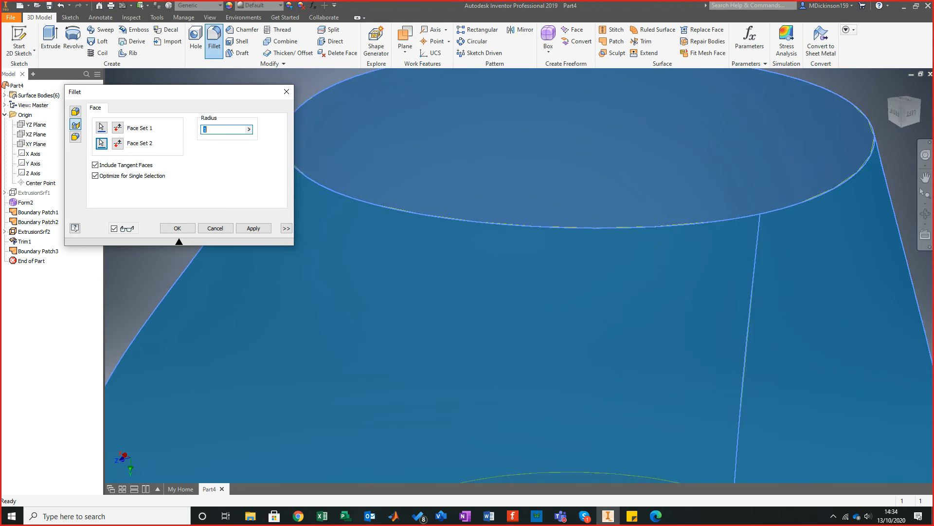
shift+middle_drag(519, 276, 506, 257)
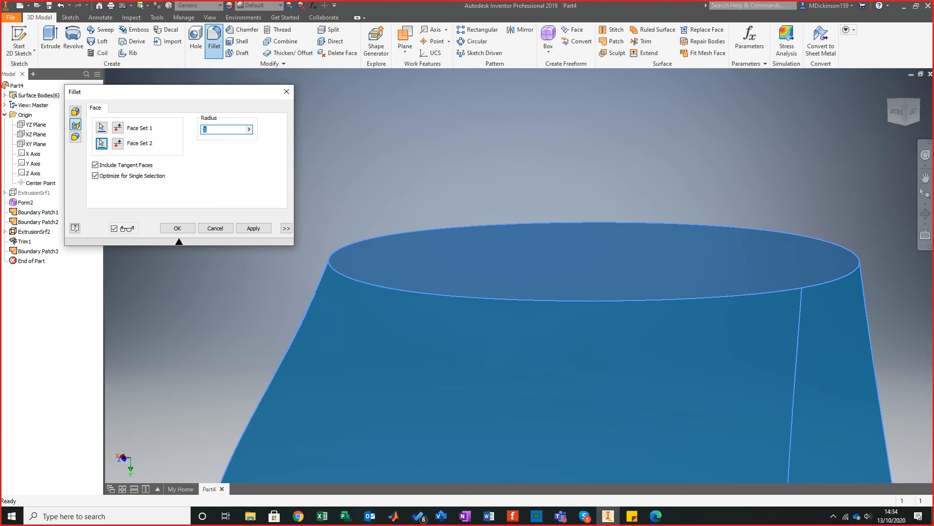
click(286, 228)
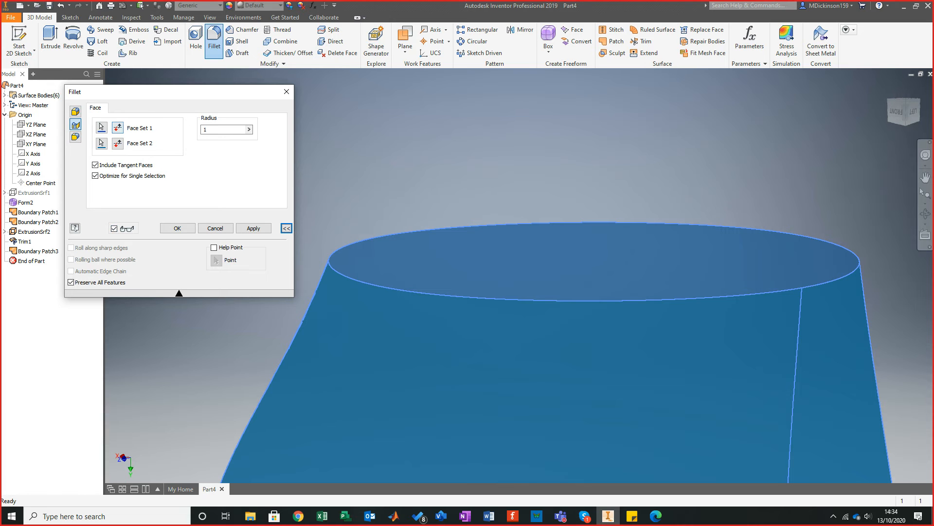
click(117, 127)
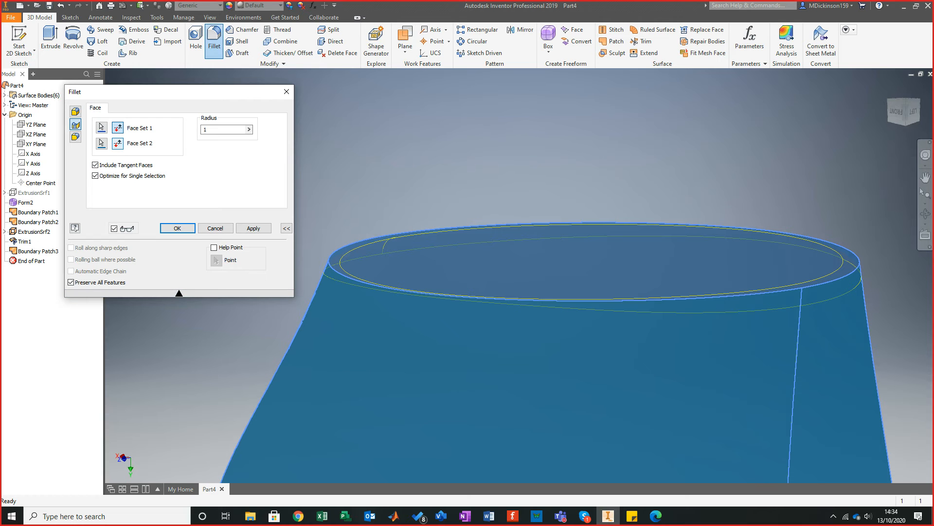
Step: Try reversing the direction of Face Set 2 and check the fillet preview around the grip's top edge
click(118, 144)
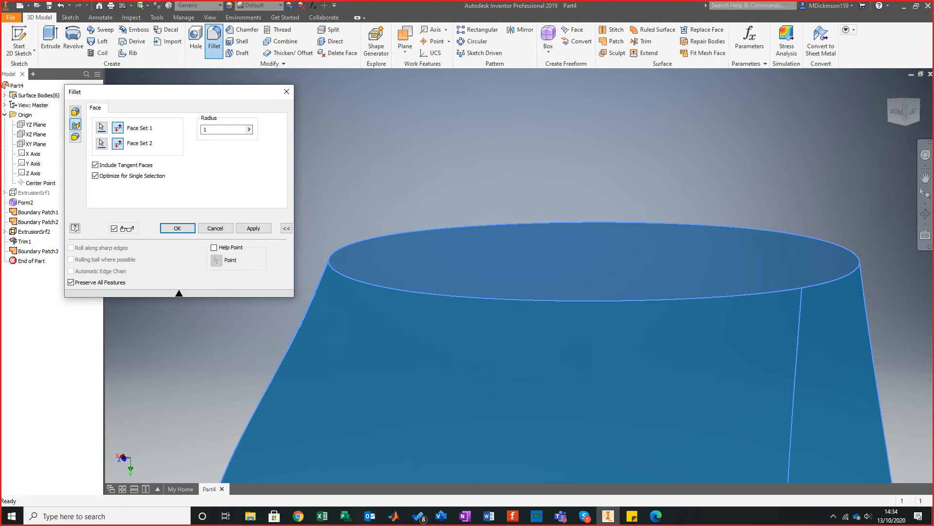
shift+middle_drag(614, 244, 550, 205)
scroll(535, 237, up, 2)
scroll(535, 209, up, 5)
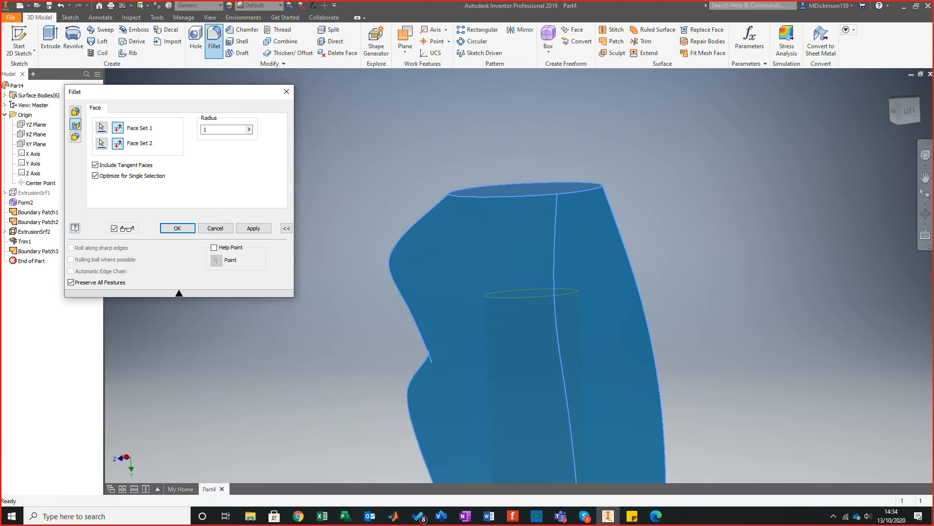
scroll(480, 279, down, 4)
middle_drag(492, 180, 501, 270)
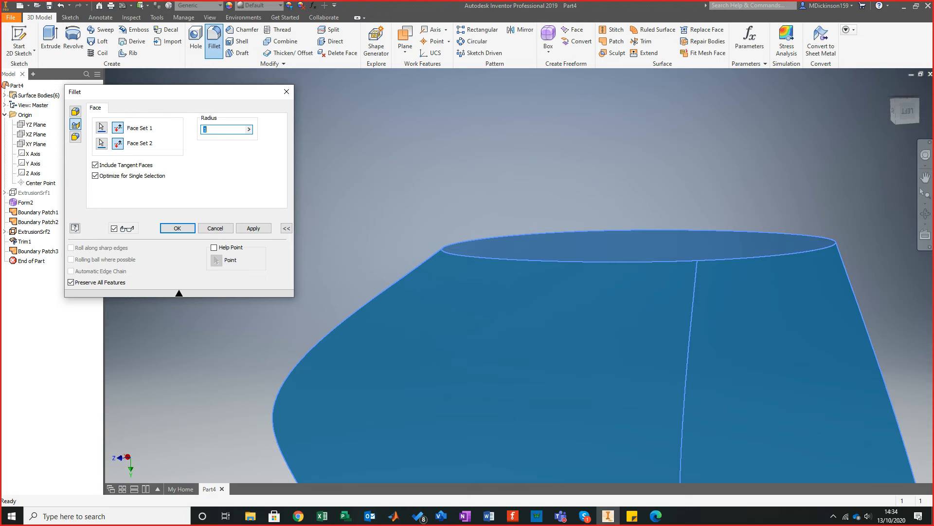
shift+middle_drag(501, 270, 504, 267)
scroll(504, 267, up, 1)
scroll(518, 275, down, 8)
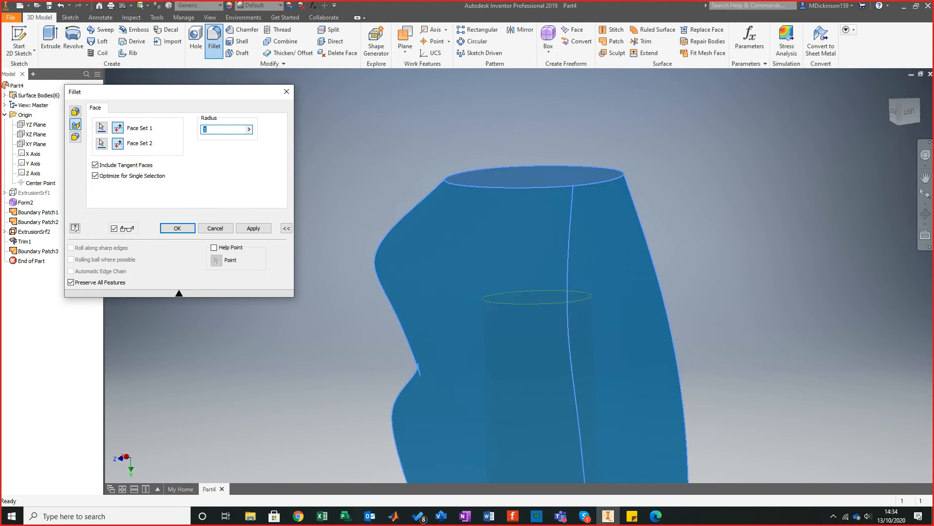
scroll(519, 275, up, 1)
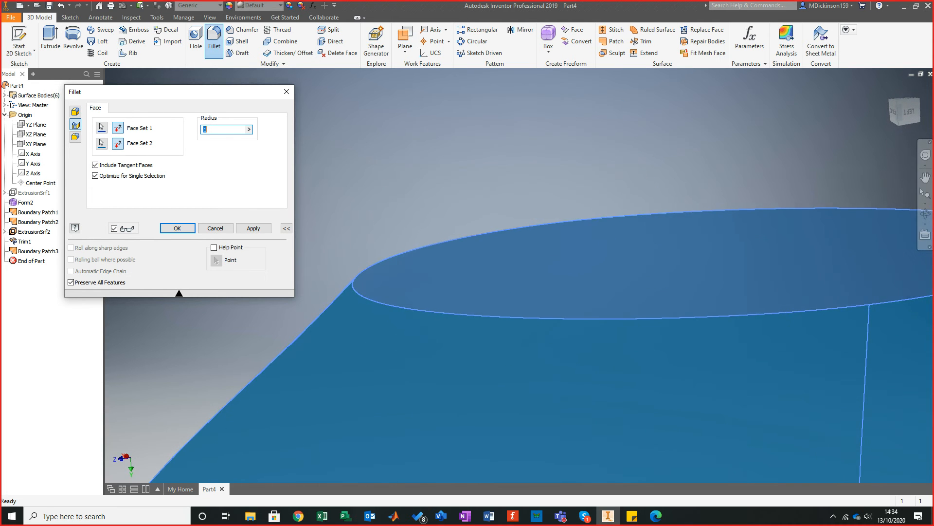
click(117, 143)
click(118, 143)
click(117, 144)
Step: Create the face fillet around the top edge of the grip
mouse_move(519, 276)
shift+middle_down()
mouse_move(496, 259)
mouse_move(509, 271)
shift+middle_up()
scroll(506, 268, down, 3)
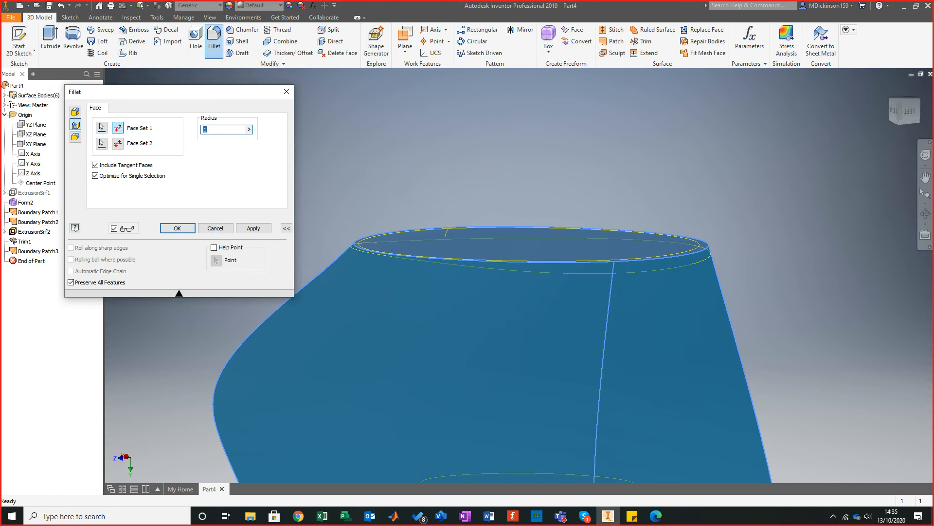
key(Return)
Step: Examine the new fillet face at the grip's top and the extent of the outer body surface
scroll(534, 273, up, 4)
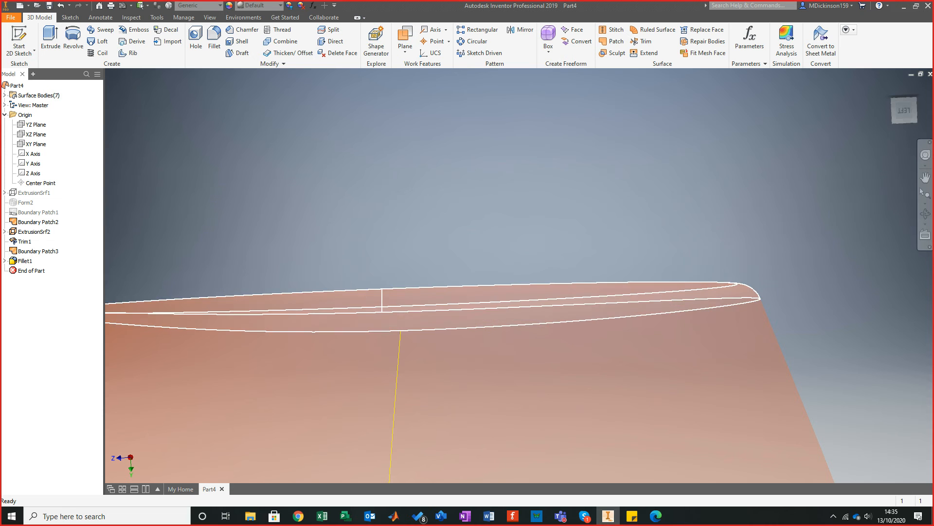
click(740, 282)
scroll(741, 281, down, 6)
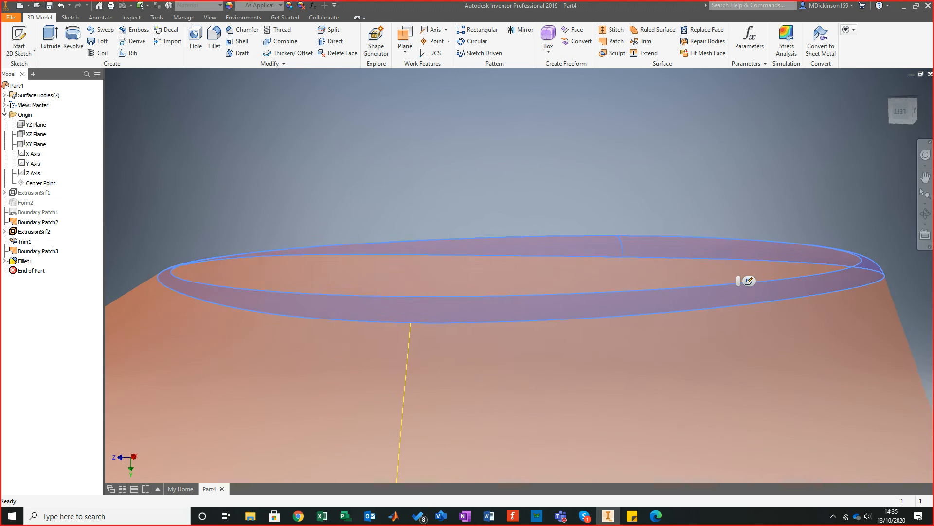
middle_drag(741, 281, 686, 190)
shift+middle_drag(687, 190, 687, 216)
key(Escape)
scroll(642, 175, up, 2)
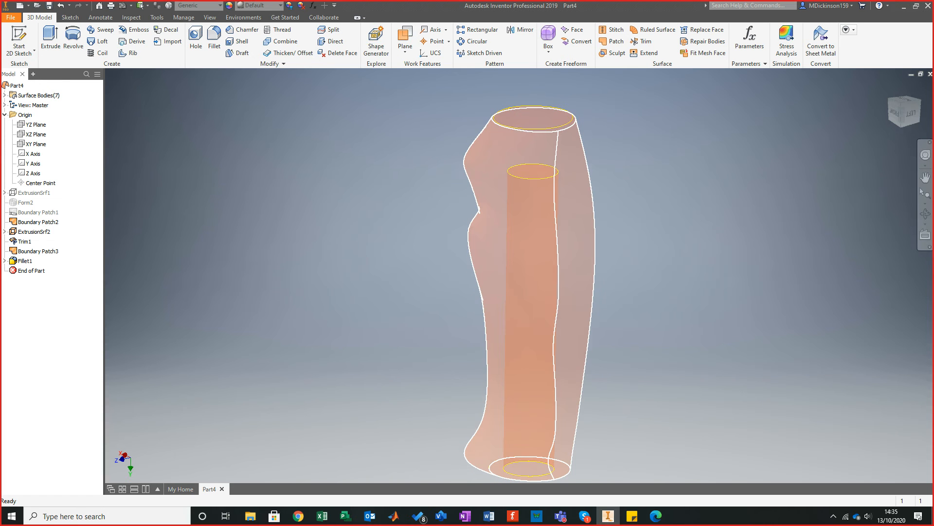
click(487, 167)
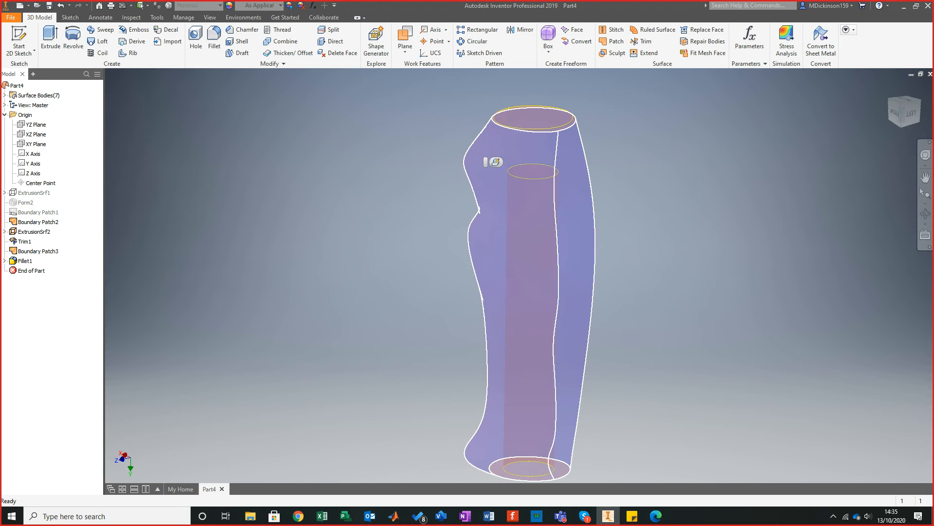
key(Escape)
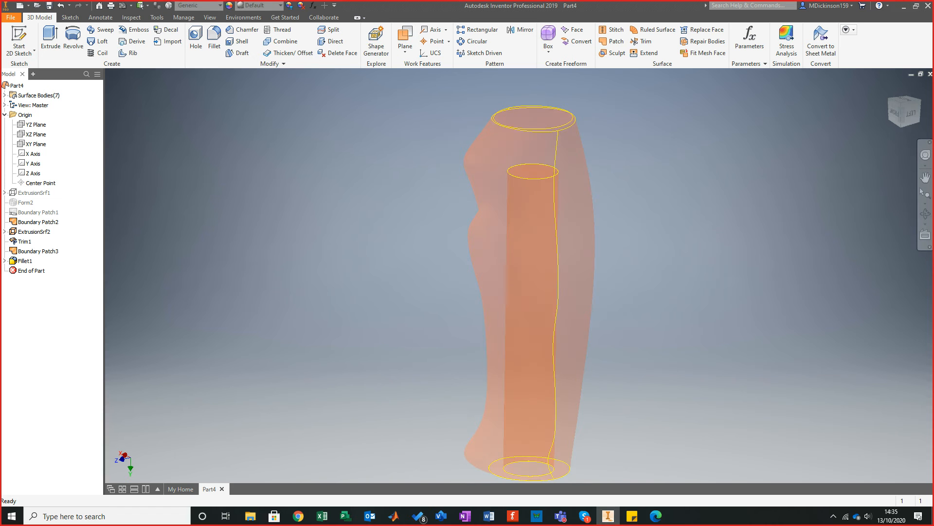
Step: Stitch all the visible grip and bore surfaces together into a solid body
scroll(530, 302, up, 1)
shift+middle_drag(530, 302, 516, 302)
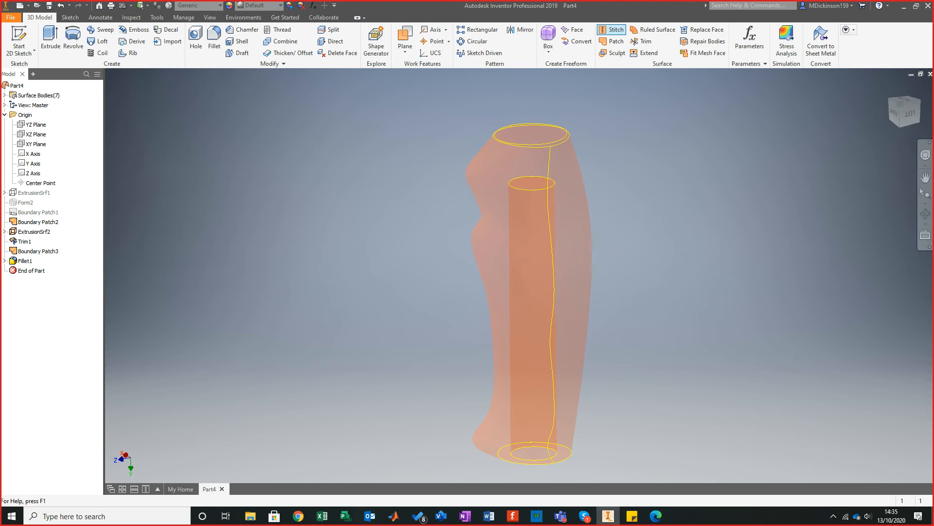
click(612, 29)
scroll(369, 258, up, 4)
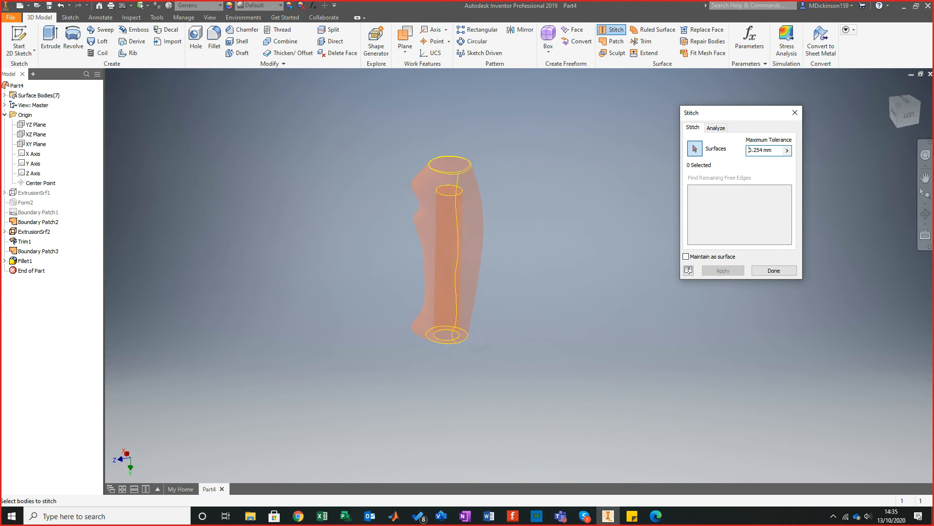
drag(330, 127, 555, 434)
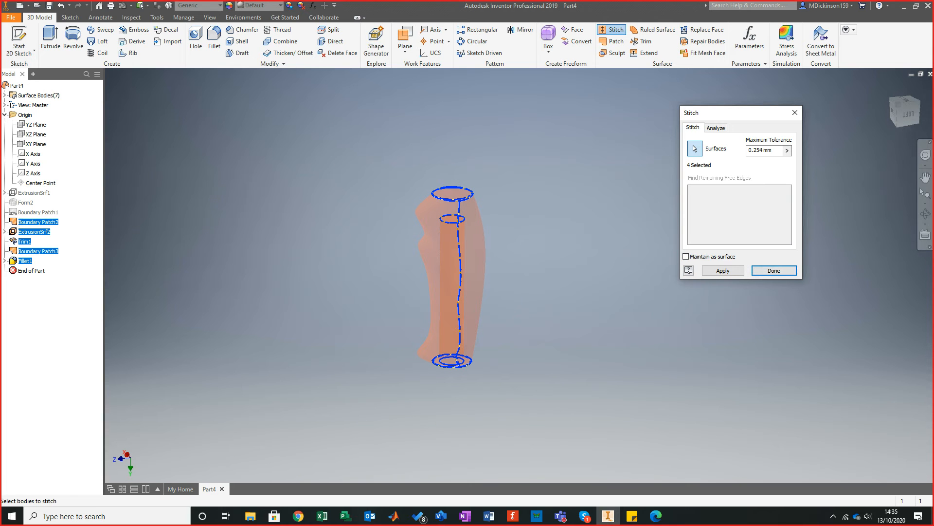
click(723, 270)
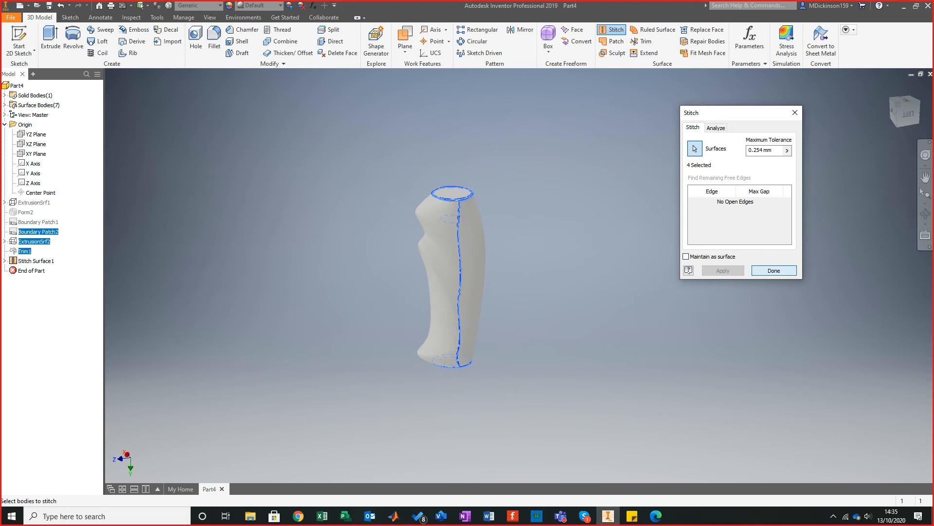
click(773, 270)
Step: Close the finished stitch and apply the Wood (Walnut) material to the solid grip
shift+middle_drag(456, 340, 500, 358)
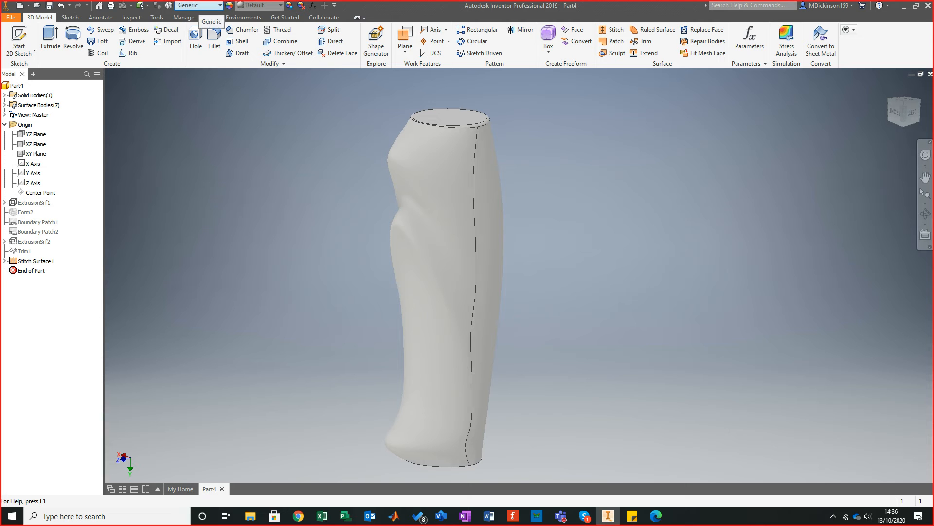
click(199, 6)
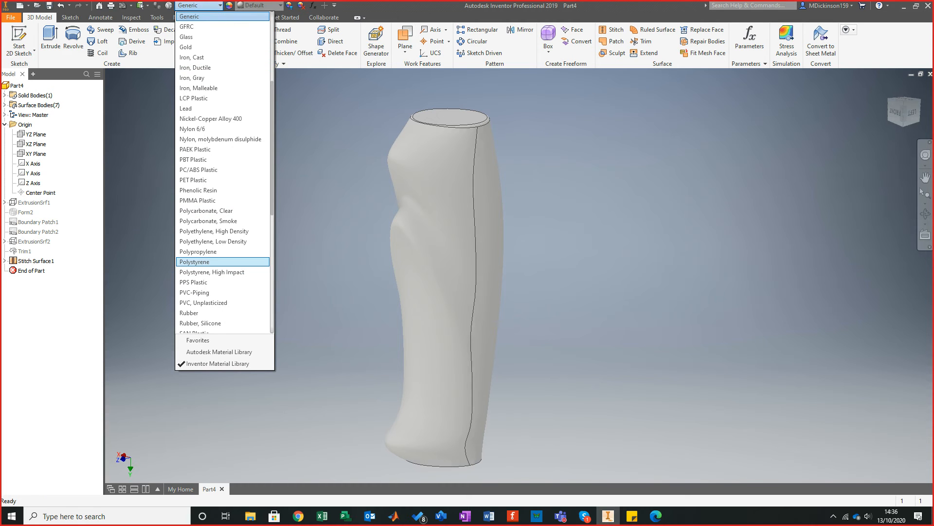
scroll(219, 261, down, 9)
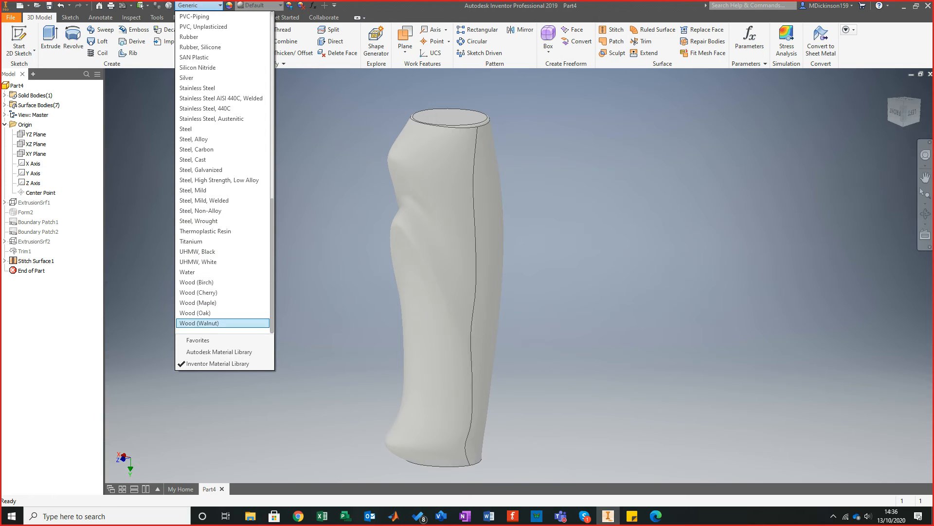
click(199, 322)
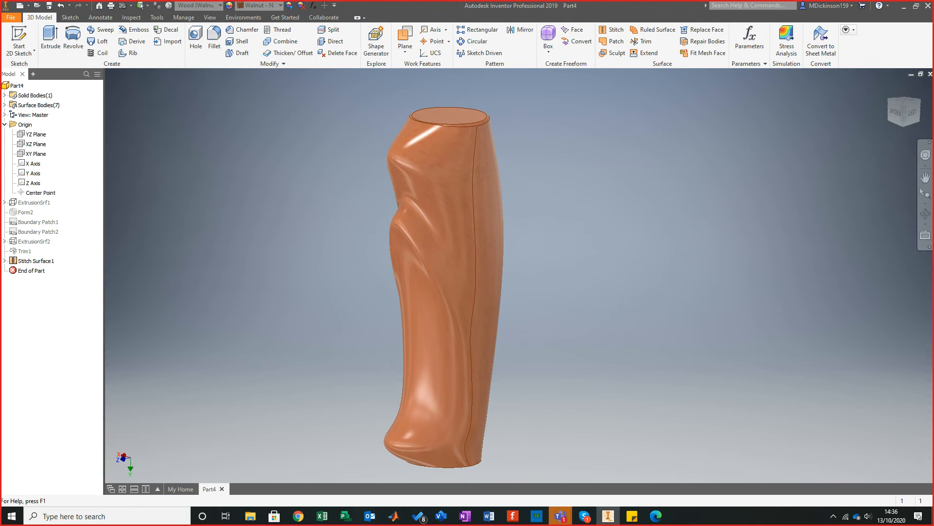
Step: Change the visual style to shading without visible edges and inspect the walnut grip and its bore opening
click(210, 17)
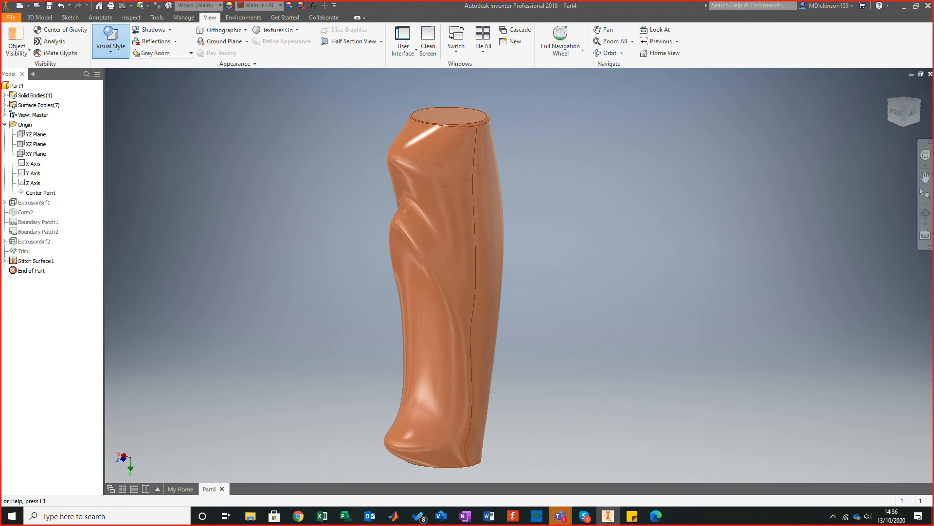
click(111, 41)
click(171, 89)
mouse_move(438, 282)
shift+middle_down()
mouse_move(798, 289)
mouse_move(755, 286)
shift+middle_up()
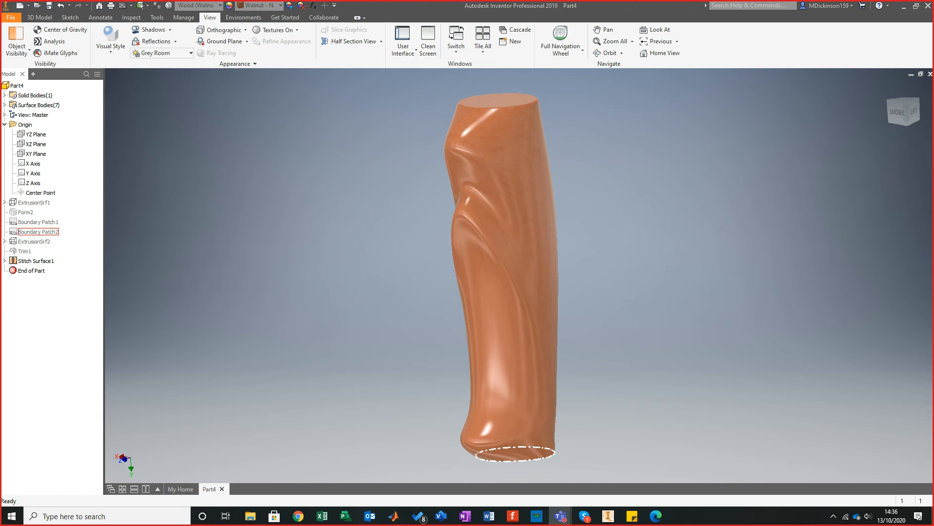
shift+middle_drag(509, 466, 601, 246)
scroll(486, 296, down, 2)
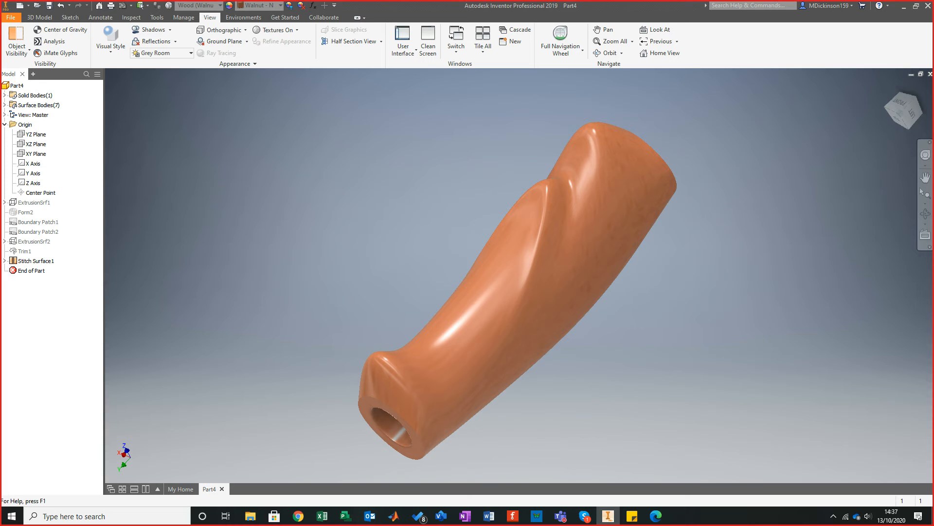
Step: Save the part to the Desktop under the file name "Free 0 face"
click(11, 17)
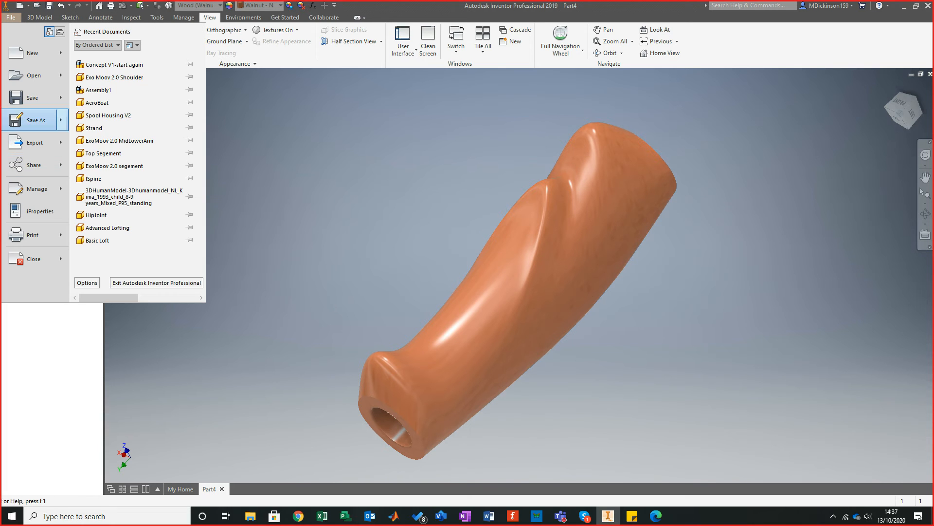
mouse_move(36, 120)
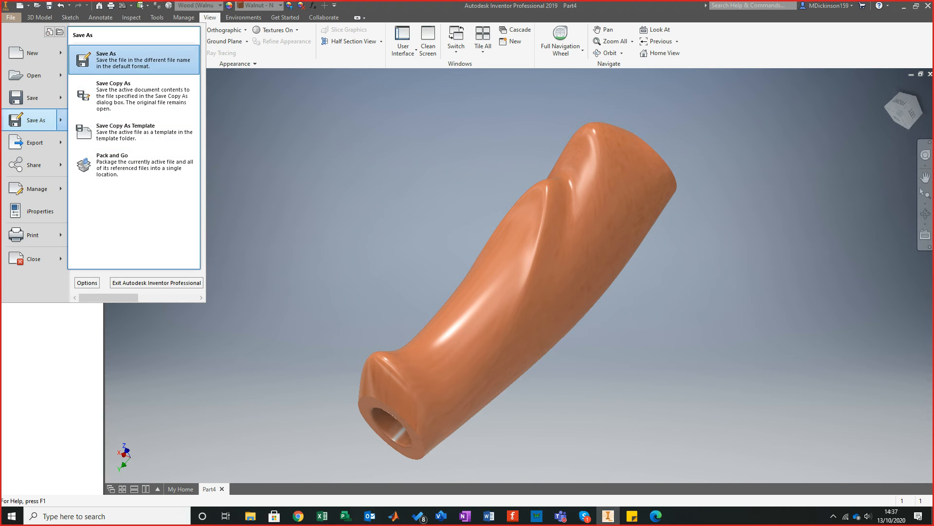
click(132, 60)
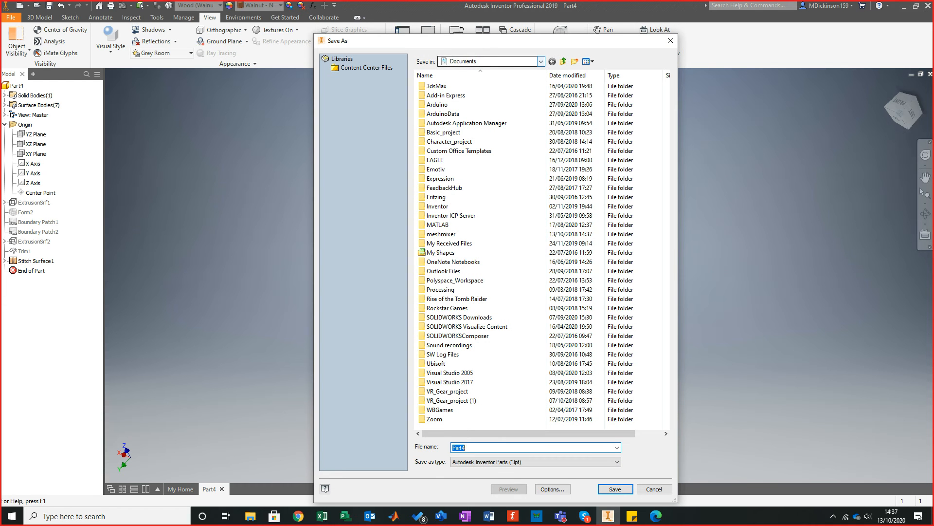
click(541, 61)
click(458, 78)
double_click(459, 447)
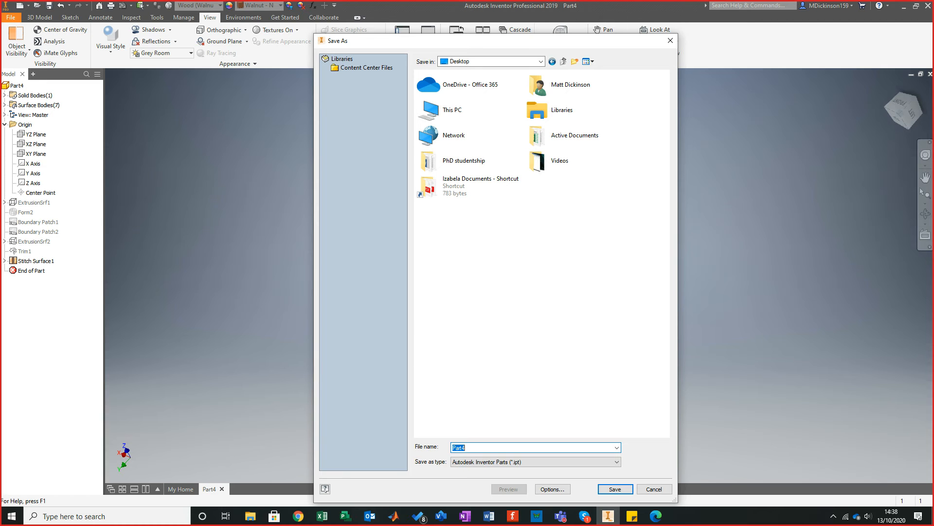
text(Free 0 face)
key(Return)
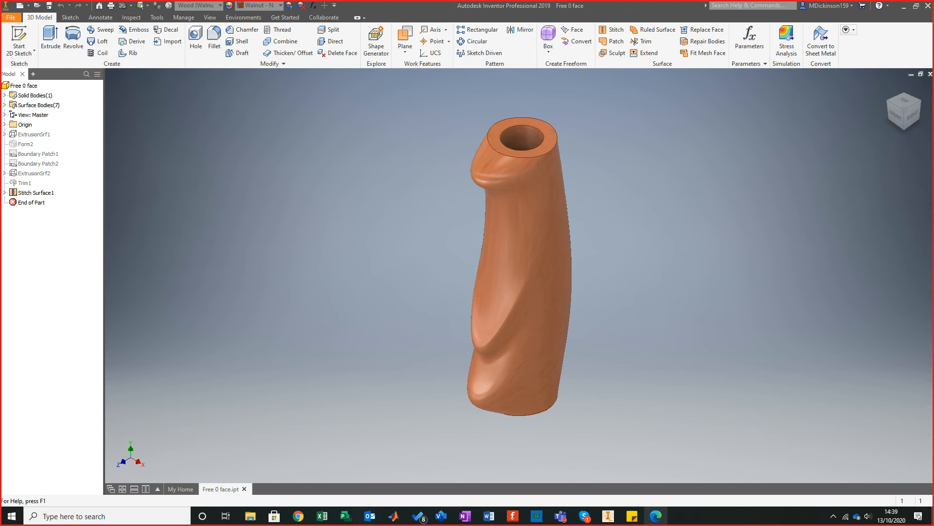
Step: Switch to the Working with Freeform PDF in Edge and read the opening instructions for the circle sketch and surface extrusion
click(656, 515)
scroll(467, 278, up, 10)
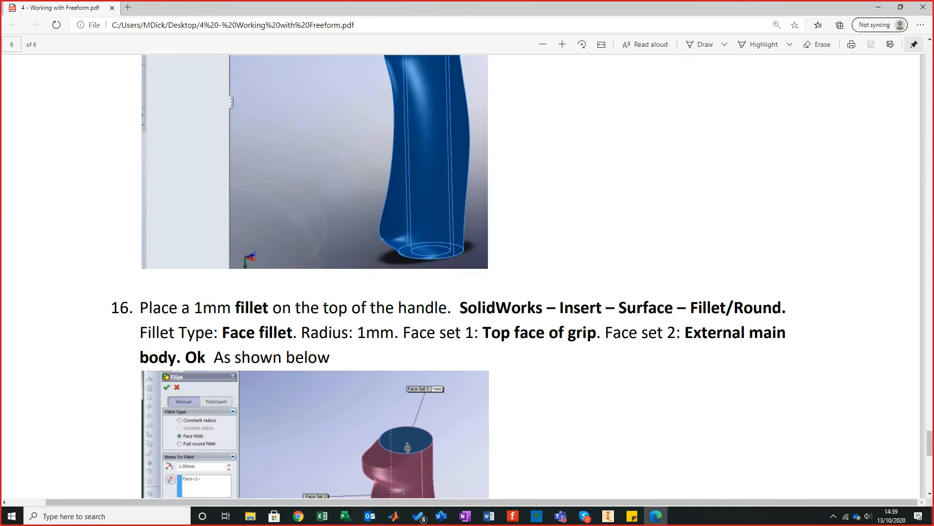
drag(930, 443, 930, 121)
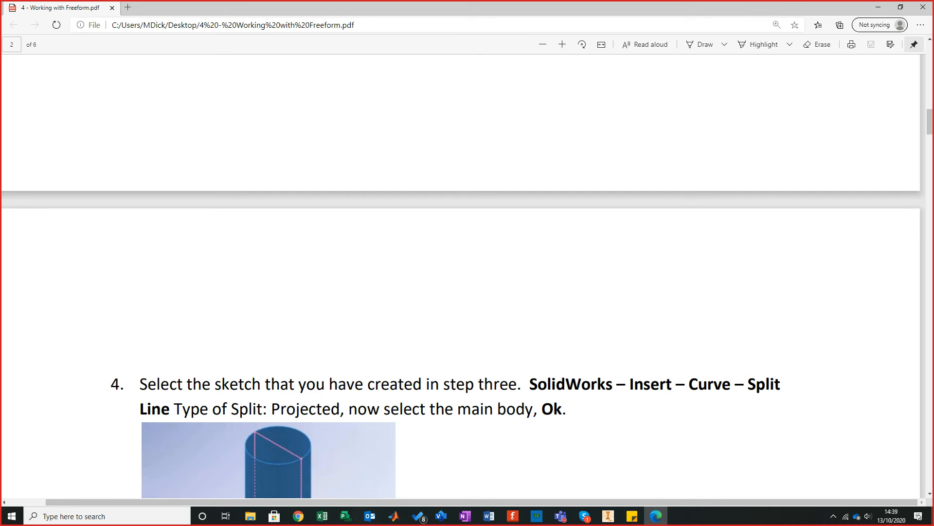
drag(930, 122, 930, 54)
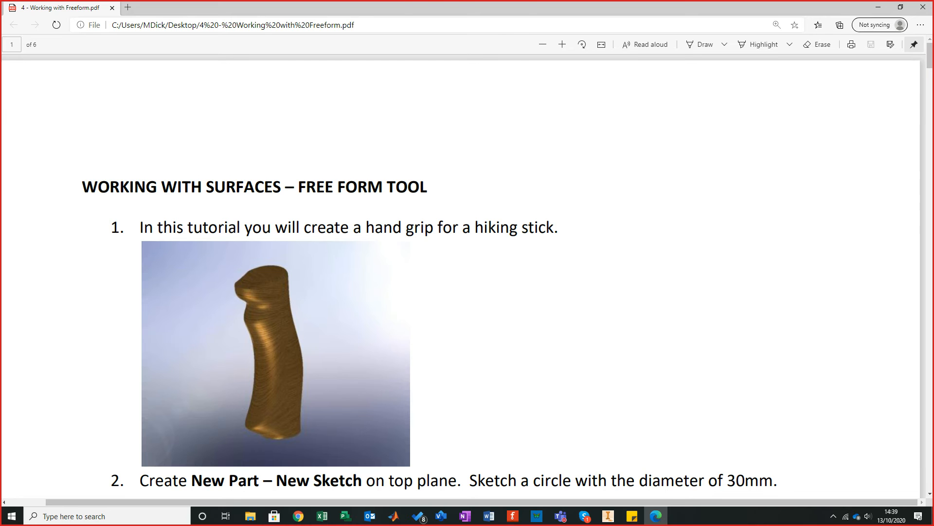
scroll(461, 275, down, 3)
scroll(461, 276, down, 3)
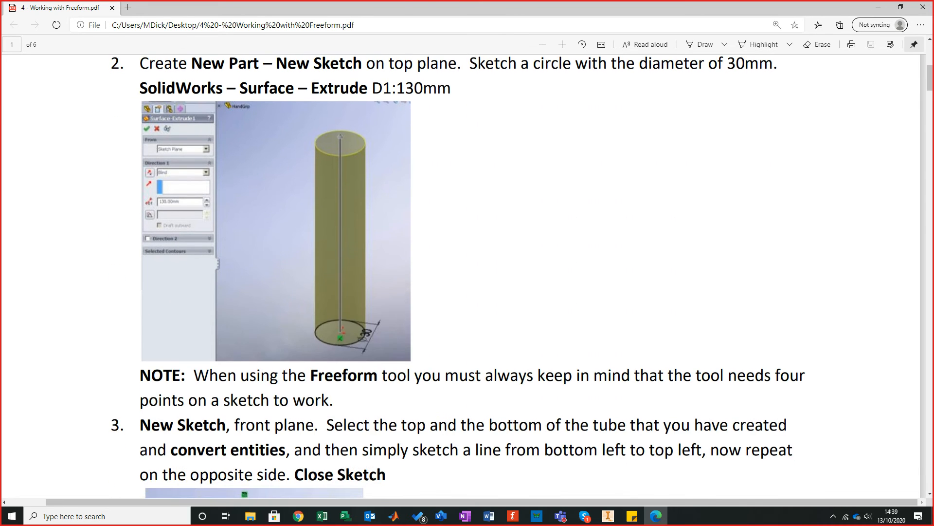
scroll(461, 276, up, 1)
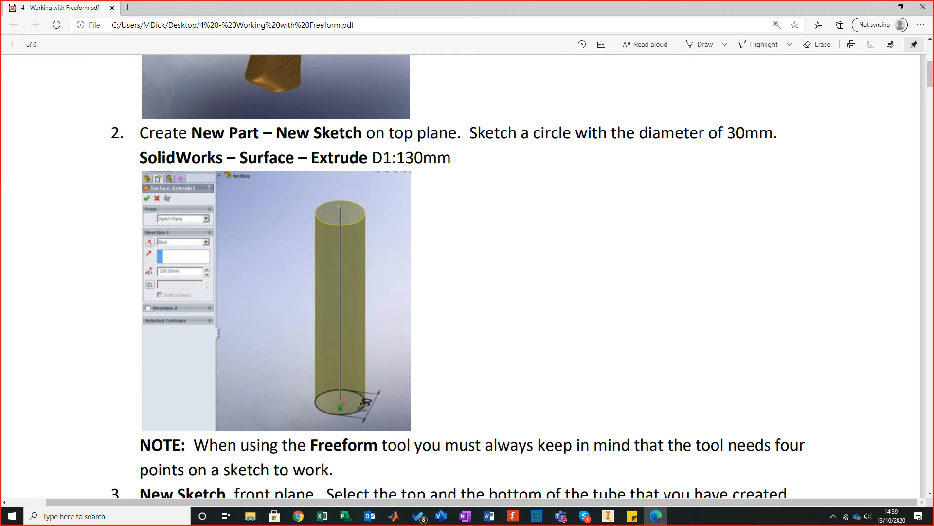
drag(442, 7, 0, 103)
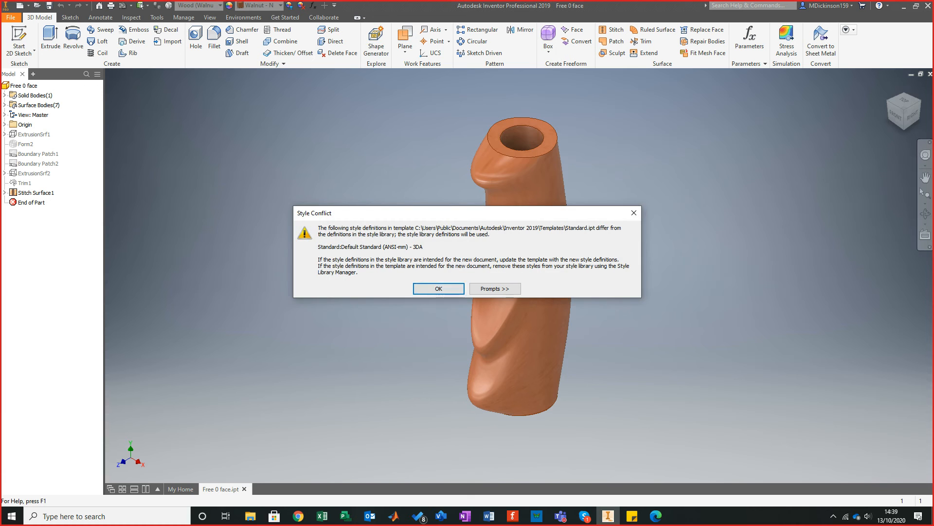
Step: Return to Inventor, accept the style conflict for the new standard part and start a sketch on the XZ plane
click(438, 289)
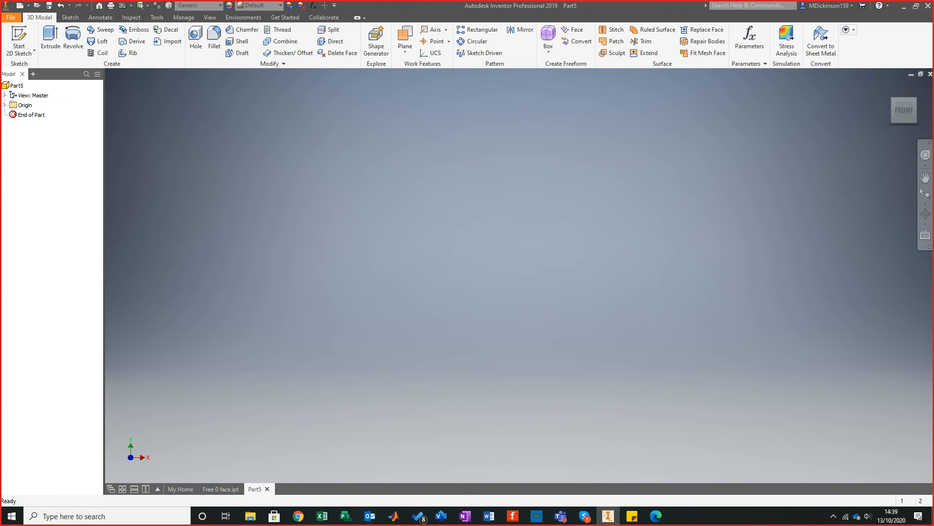
click(4, 105)
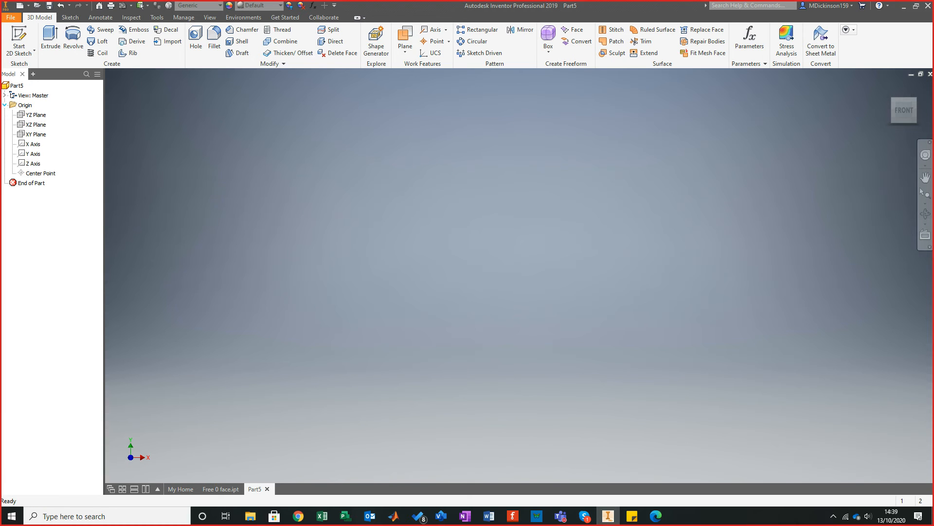
click(36, 125)
click(894, 100)
click(36, 115)
ctrl+click(36, 125)
ctrl+click(36, 135)
key(End)
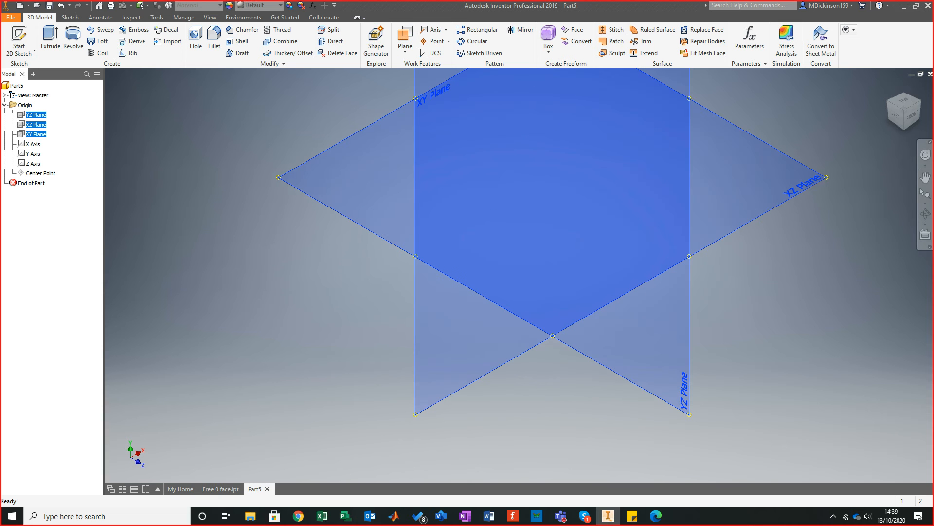
click(61, 214)
click(36, 125)
click(564, 170)
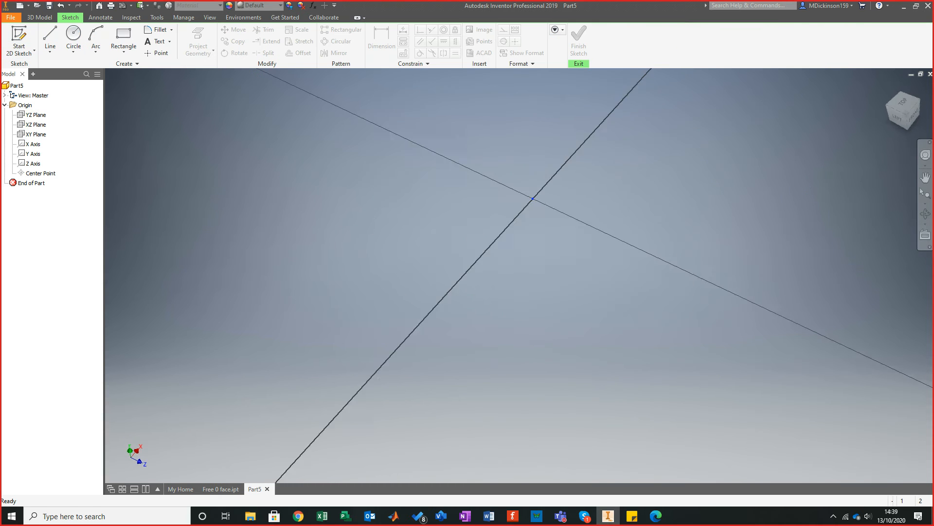
Step: Sketch a circle centred on the origin and dimension its diameter to 30 mm
click(520, 276)
click(668, 278)
key(d)
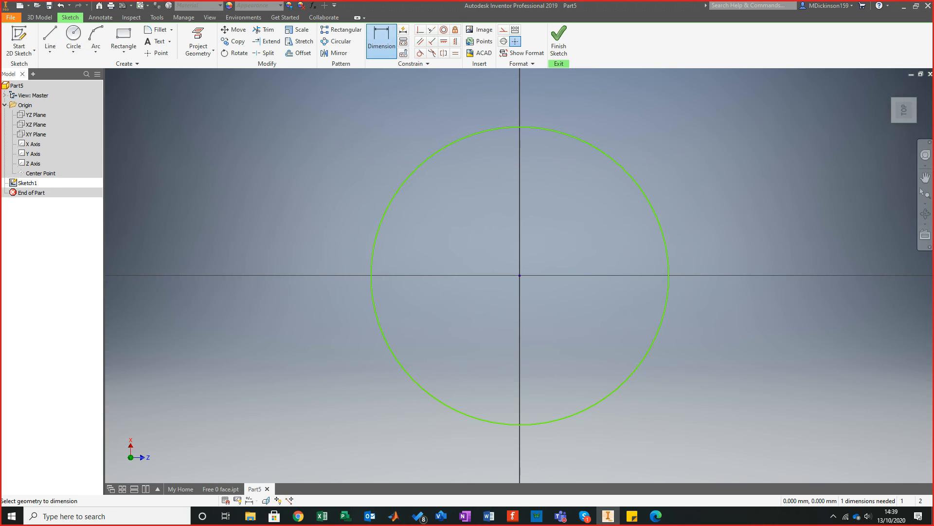
click(669, 278)
click(740, 280)
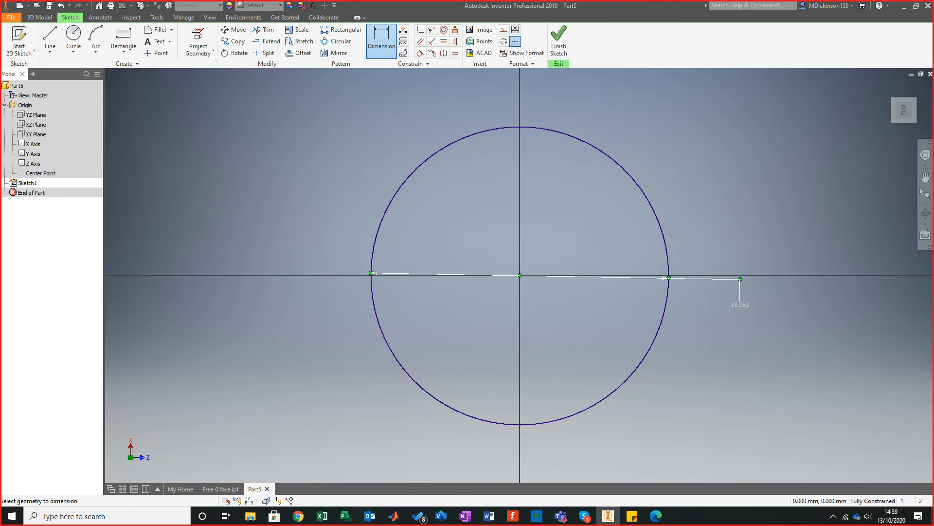
click(740, 305)
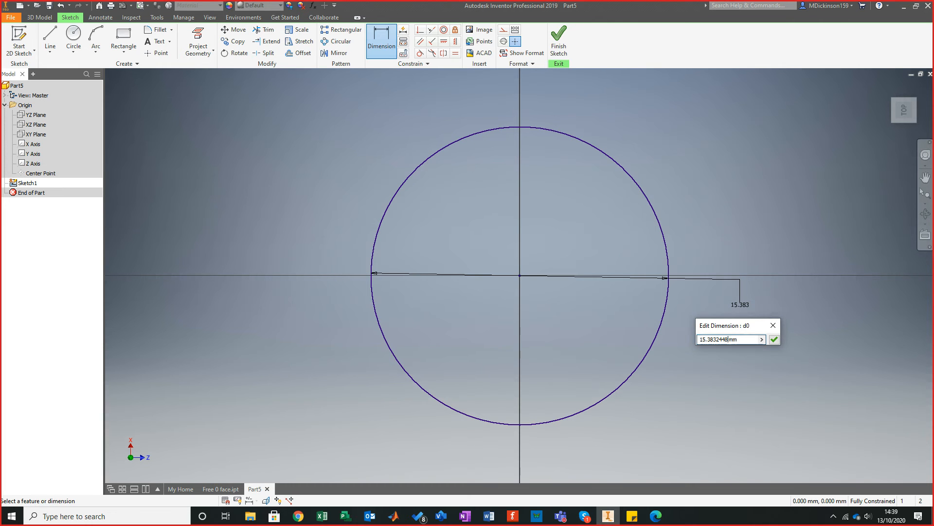
text(30)
key(Return)
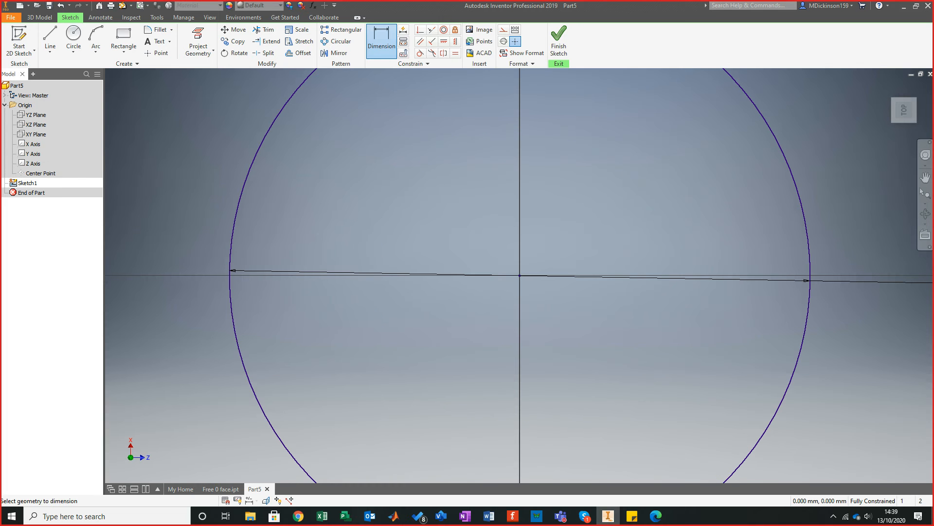
Step: Extrude the circle 130 mm as a surface
click(40, 18)
click(50, 41)
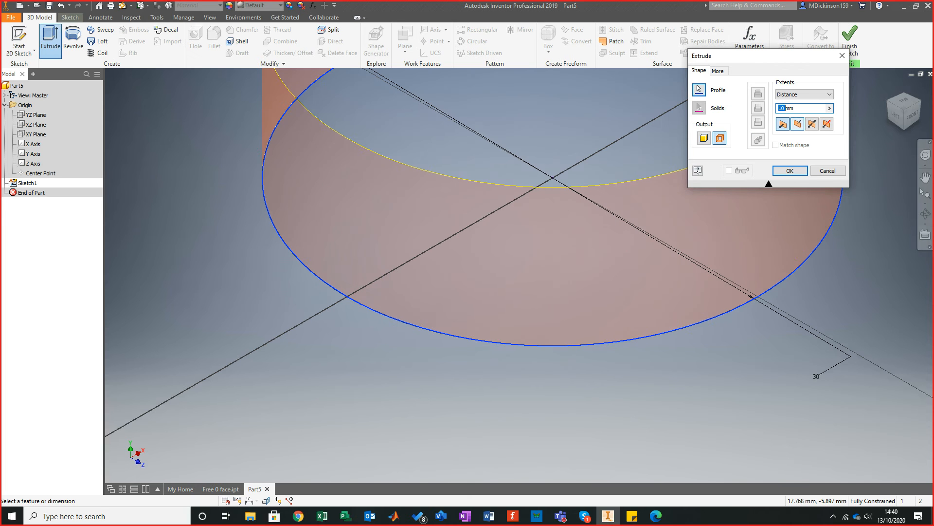
text(130)
key(Return)
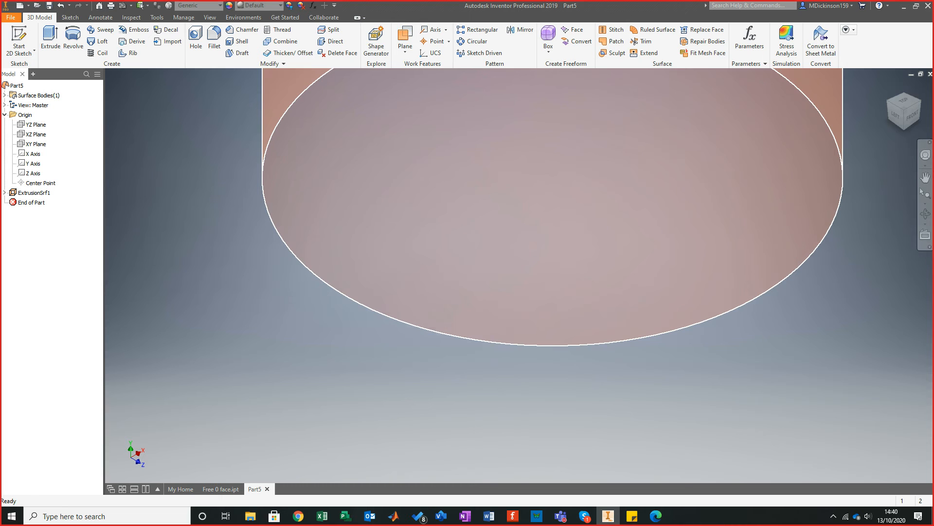
scroll(523, 273, down, 8)
scroll(519, 276, up, 3)
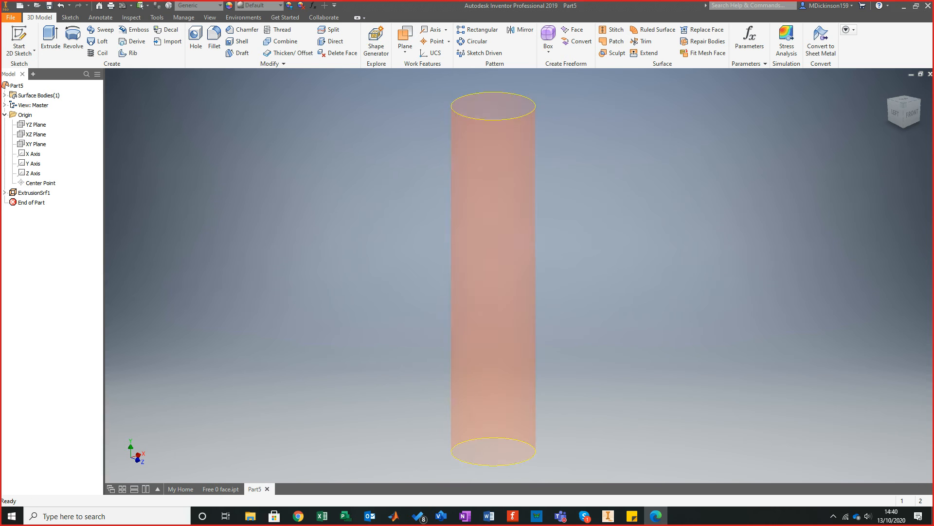
Step: Try converting the cylindrical surface to freeform with 4 length faces and 13 width faces, and undo the conversion
click(494, 100)
click(578, 41)
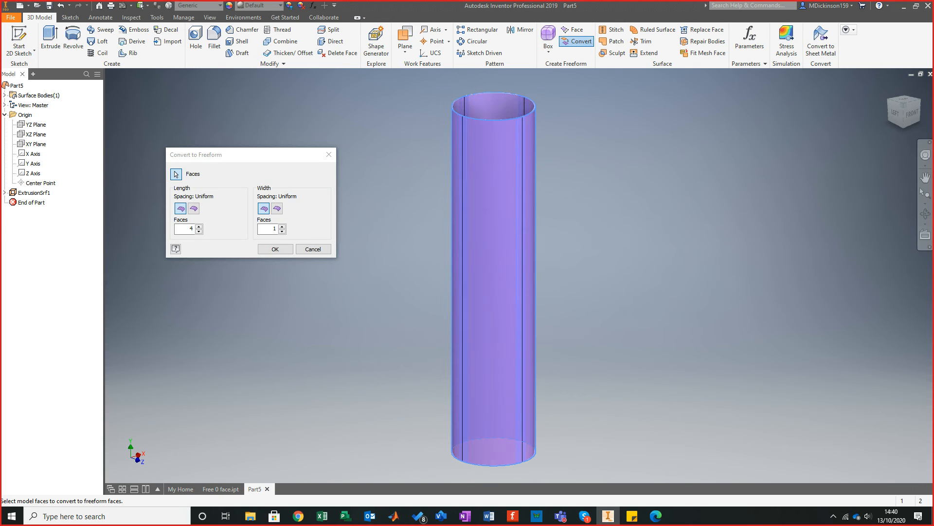
double_click(274, 228)
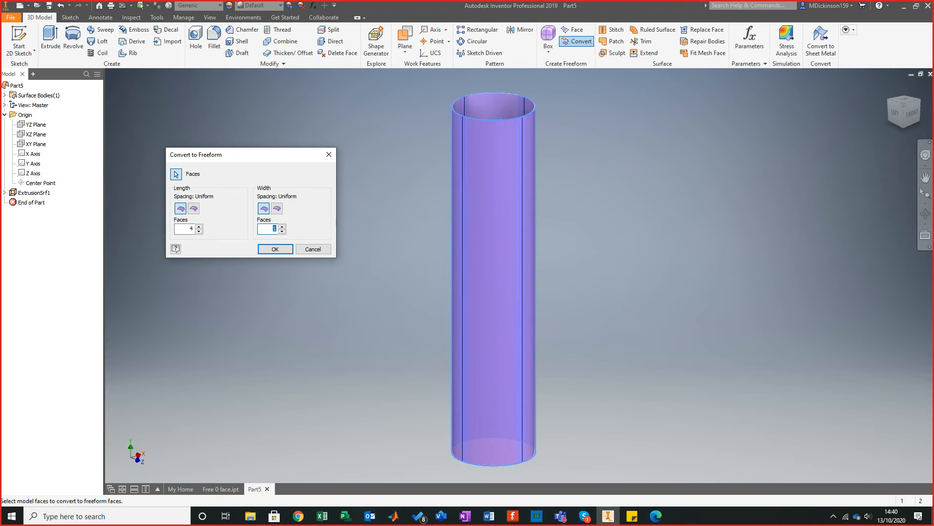
text(13)
key(Return)
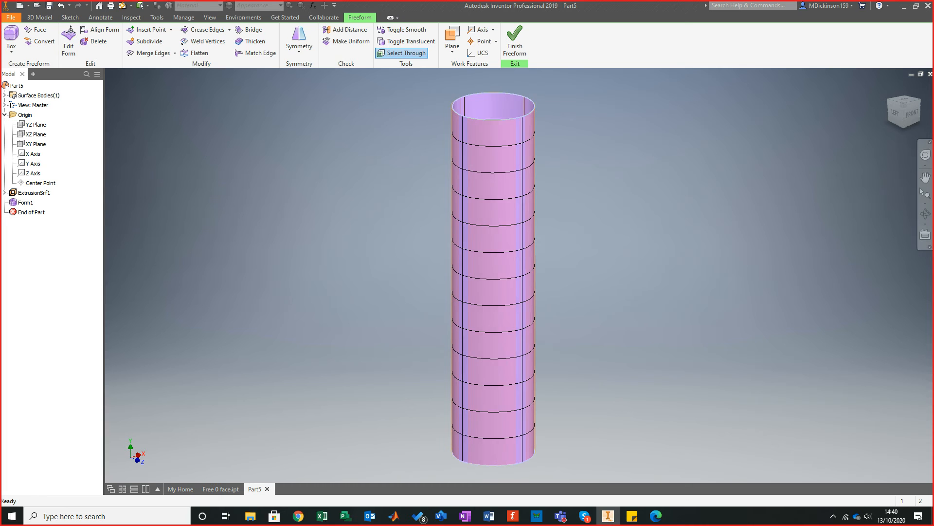
key(ctrl+z)
Step: Convert the cylindrical surface to a freeform body with 4 faces along the length and 13 along the width
click(578, 41)
click(494, 263)
mouse_move(493, 262)
shift+middle_down()
mouse_move(414, 265)
mouse_move(555, 262)
mouse_move(494, 262)
mouse_move(503, 263)
mouse_move(479, 273)
shift+middle_up()
scroll(491, 280, up, 2)
scroll(491, 280, down, 2)
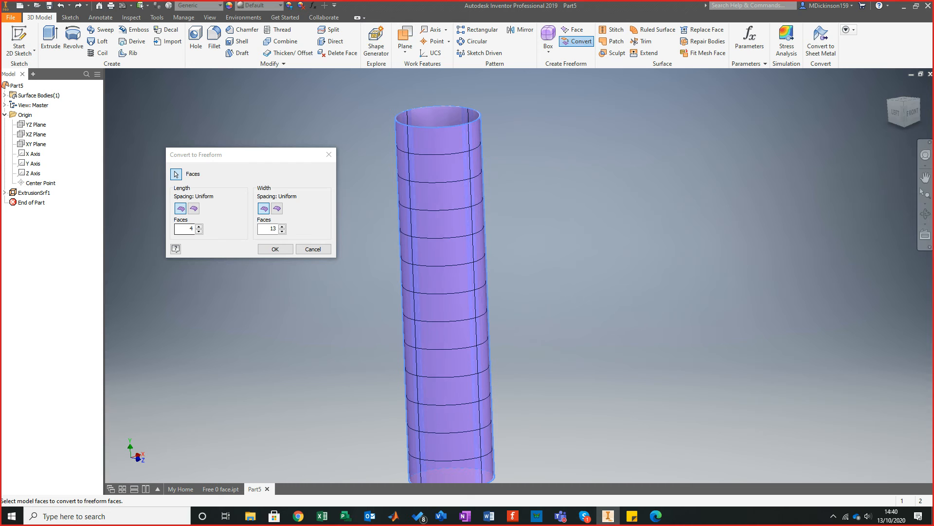
click(275, 249)
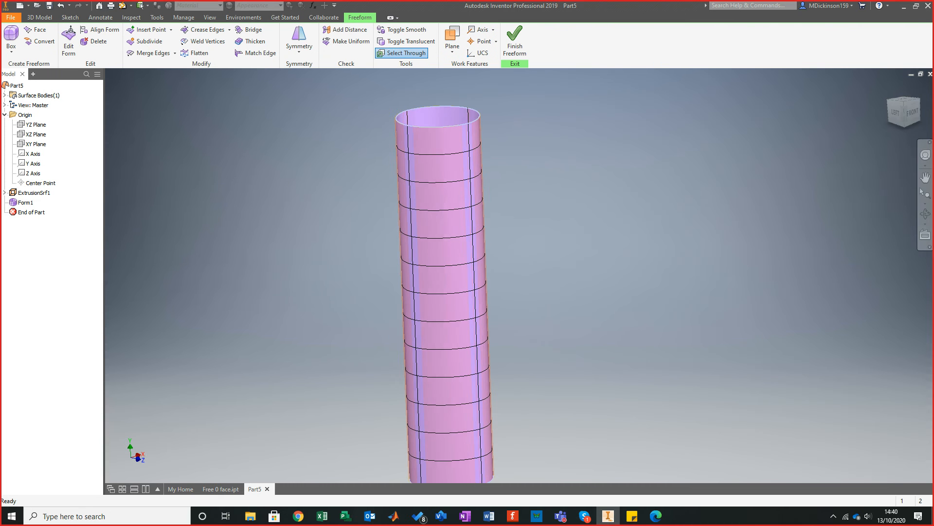
Step: Switch to the Working with Freeform PDF, examine the instructions and figure on adding a curve and control points, and return to Inventor
key(alt+Tab)
key(super+Right)
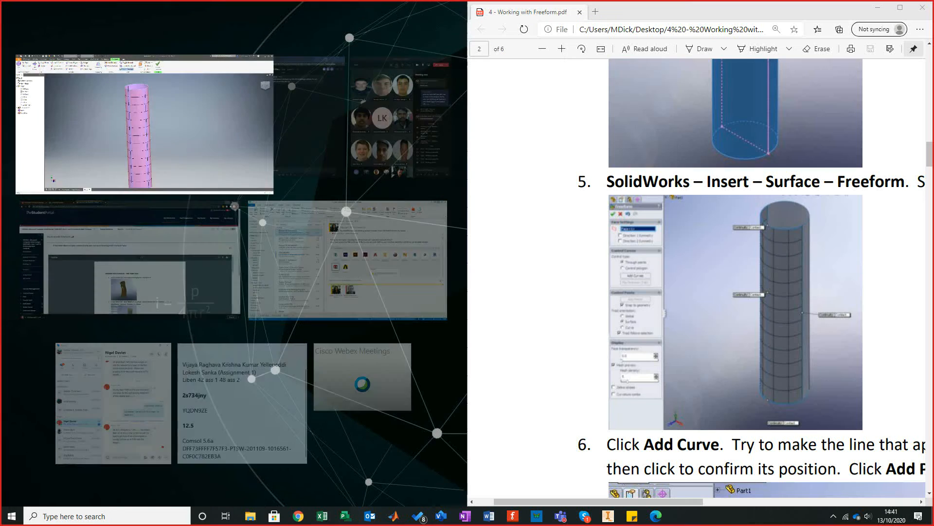
key(Escape)
scroll(701, 277, down, 10)
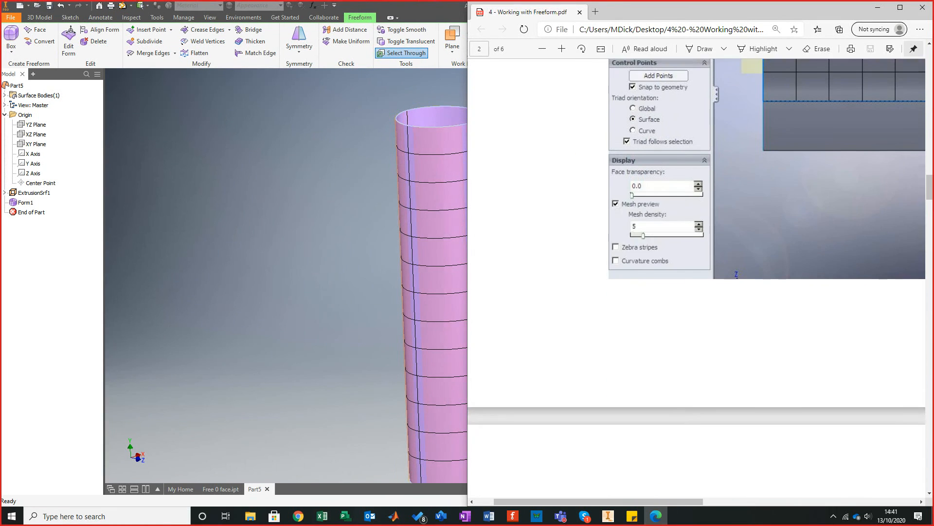
key(super+Up)
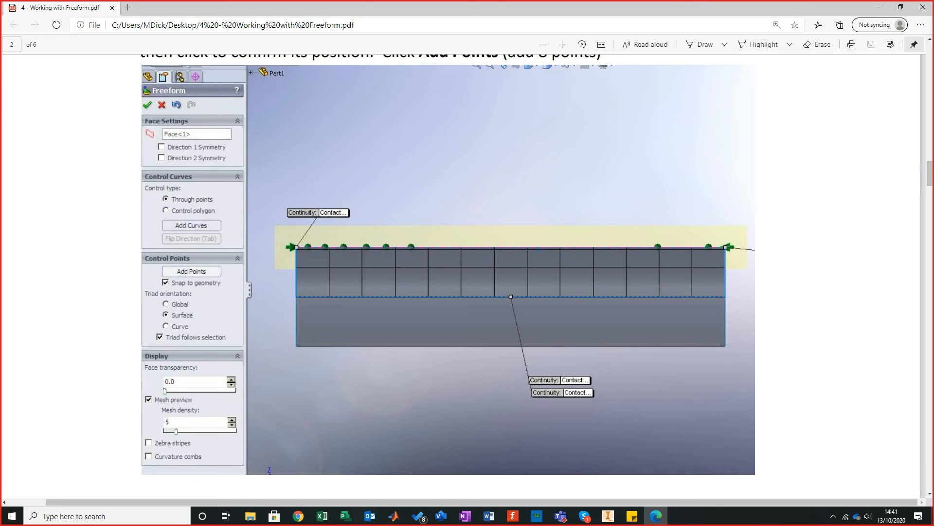
key(alt+Tab)
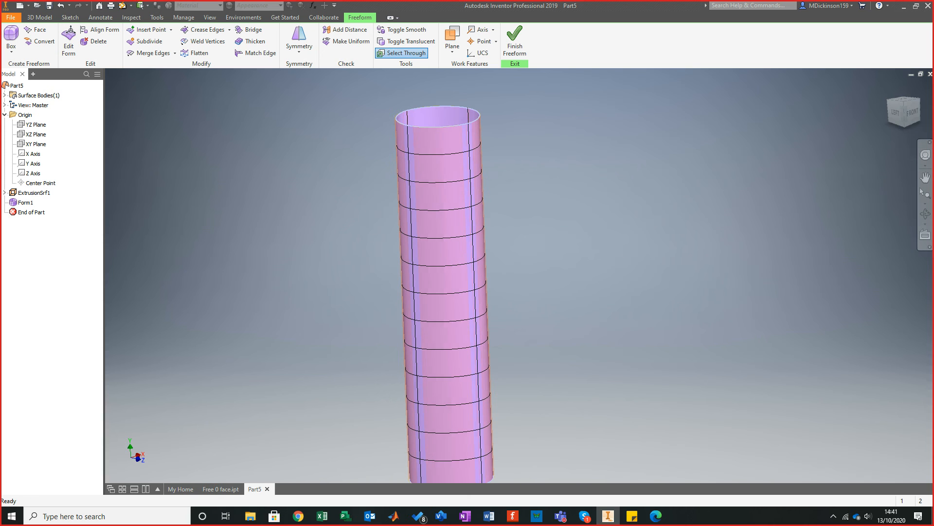
Step: In the horizontal left view, edit the form by points and raise the second upper-edge point from the +Y end about 19.5 mm in Z
click(895, 111)
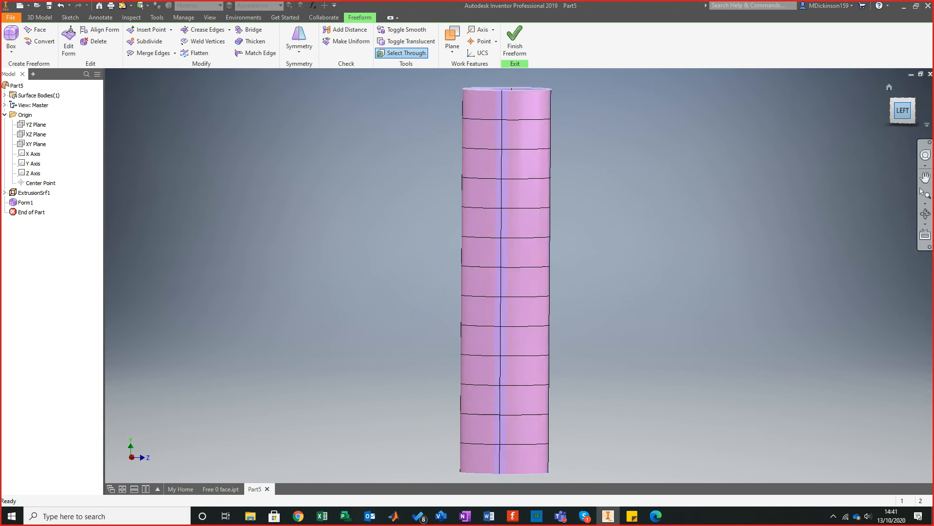
click(919, 86)
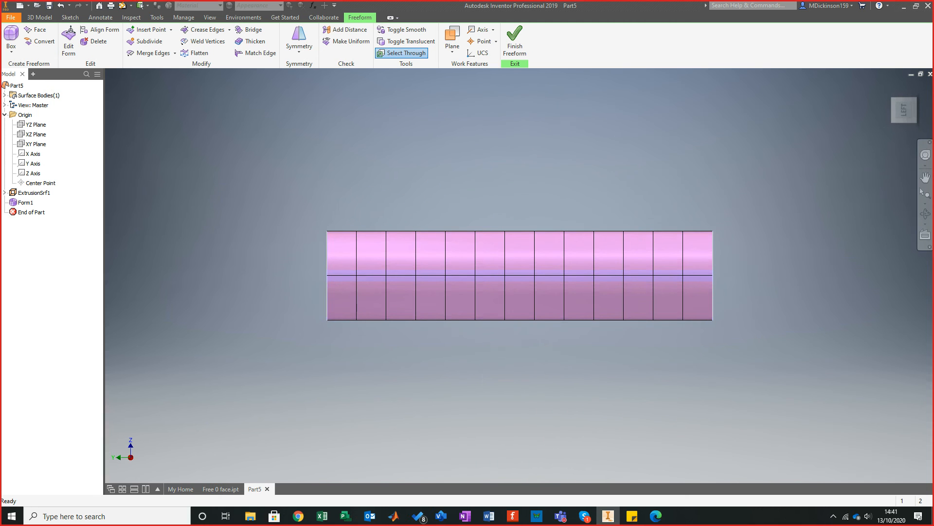
scroll(423, 265, down, 3)
scroll(502, 263, up, 5)
scroll(526, 263, down, 3)
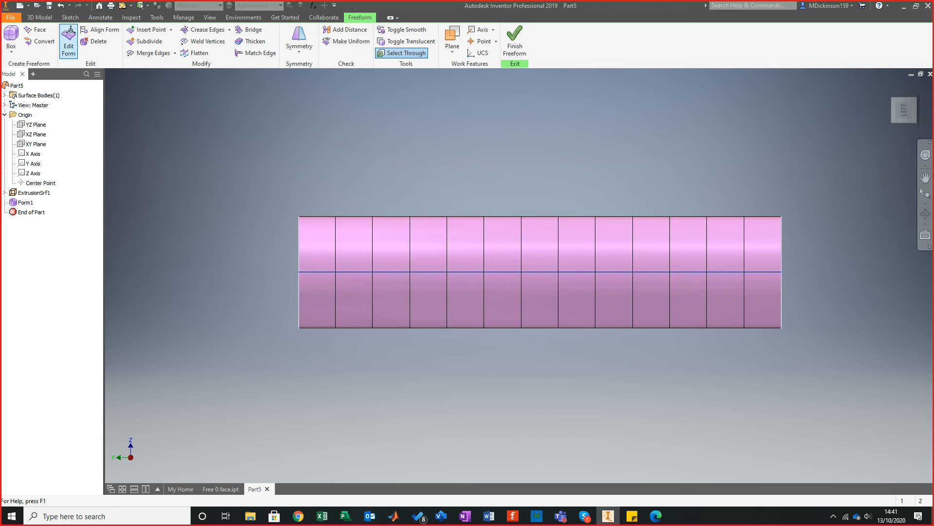
click(68, 42)
click(126, 131)
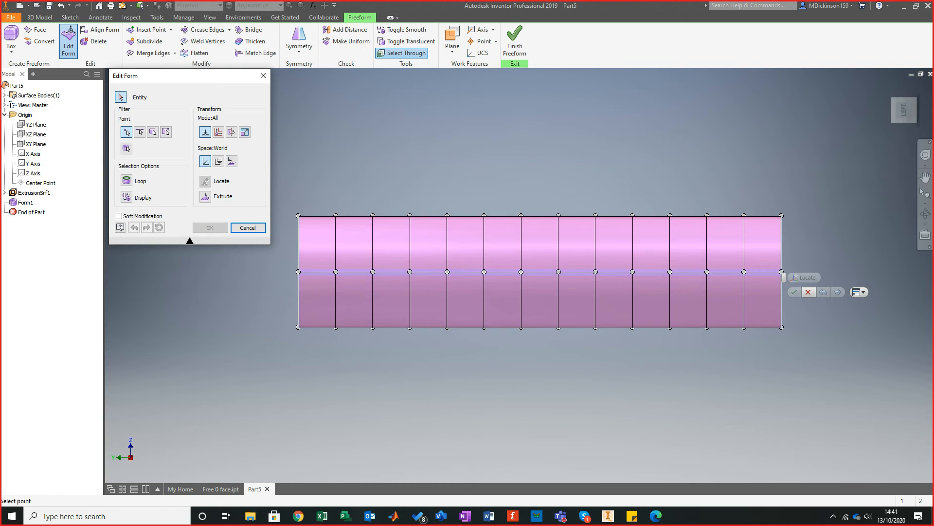
click(336, 215)
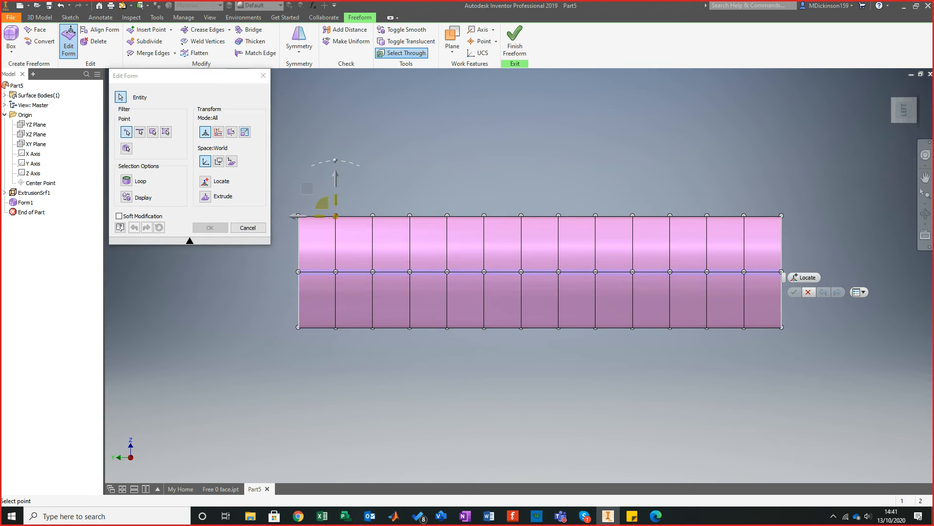
drag(335, 178, 336, 106)
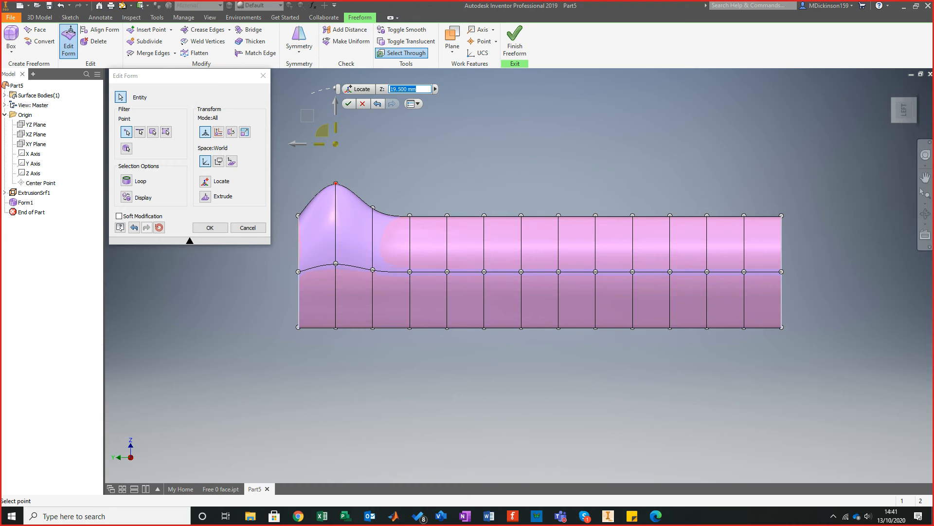
Step: Raise the third upper-edge point and shift it toward the +Y end in two moves of about 4.75 mm each, and leave the form edit
click(373, 208)
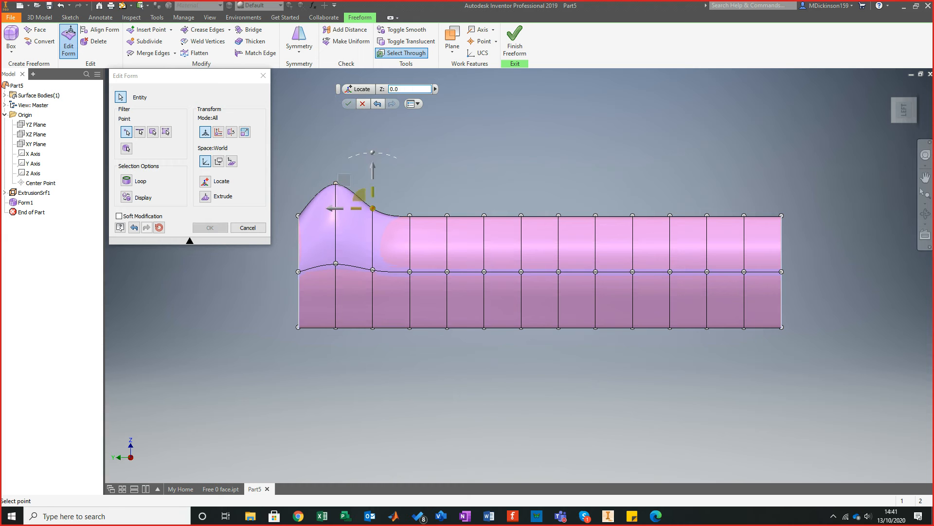
drag(373, 187, 316, 171)
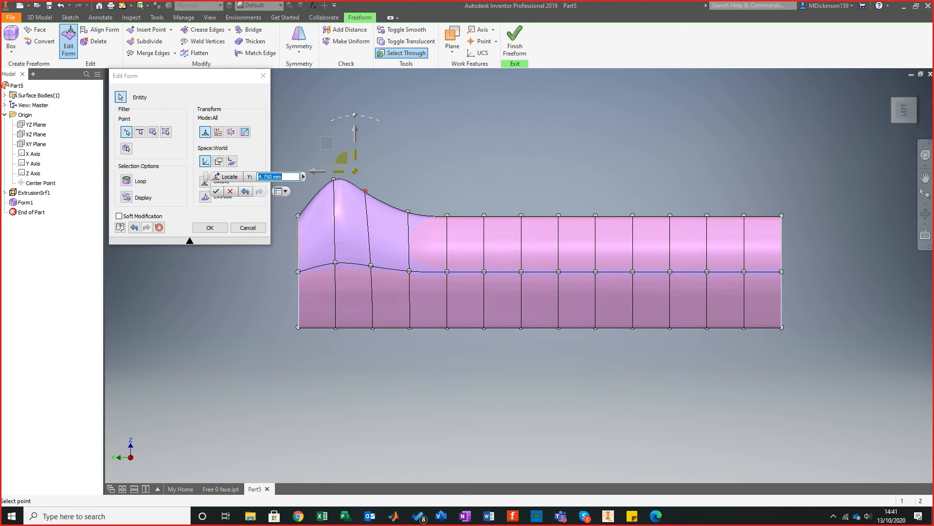
drag(354, 133, 355, 125)
drag(317, 163, 298, 164)
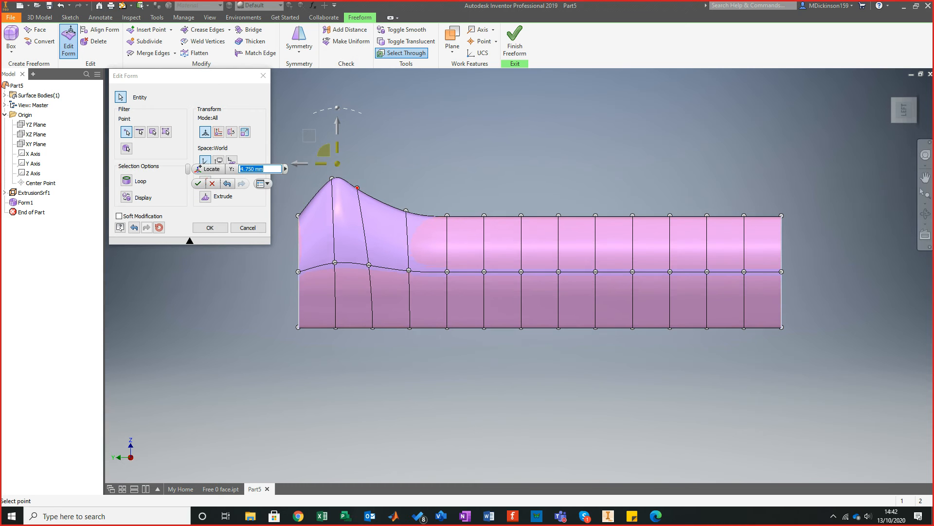
text(0.0)
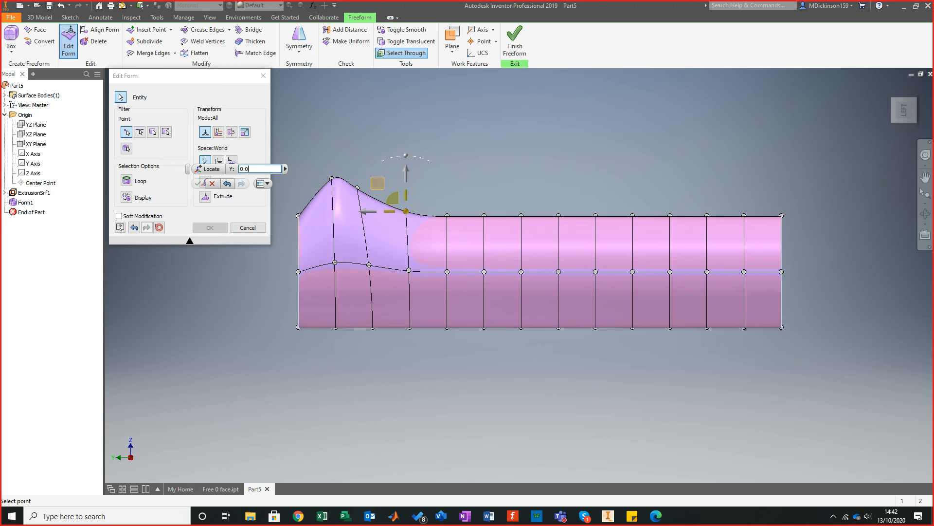
key(Return)
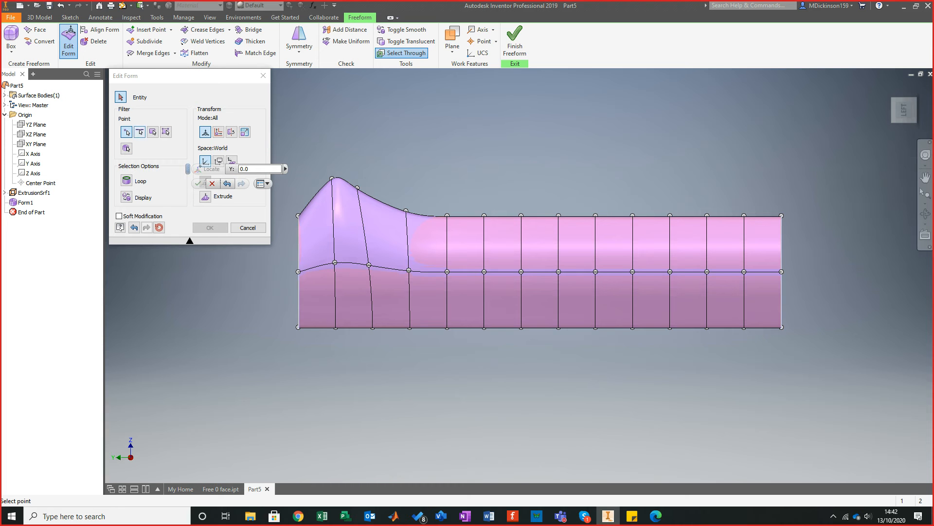
click(171, 76)
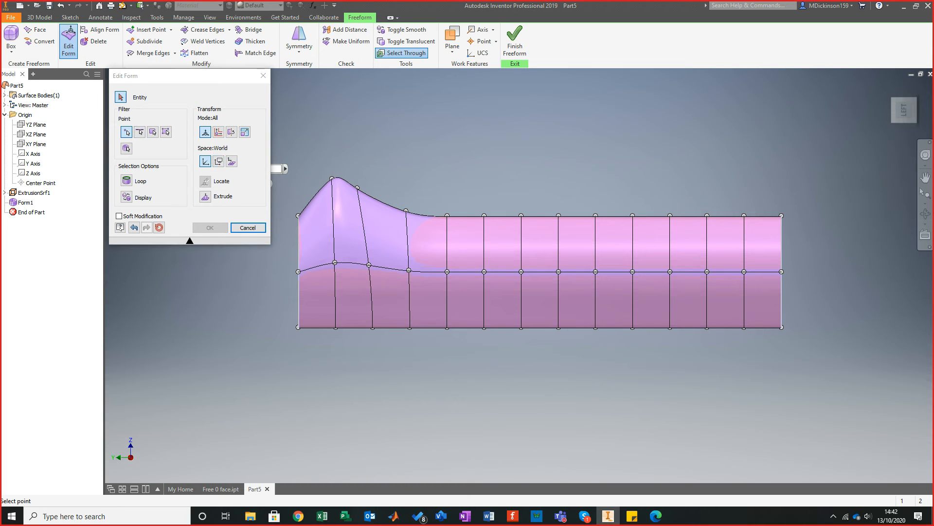
key(Escape)
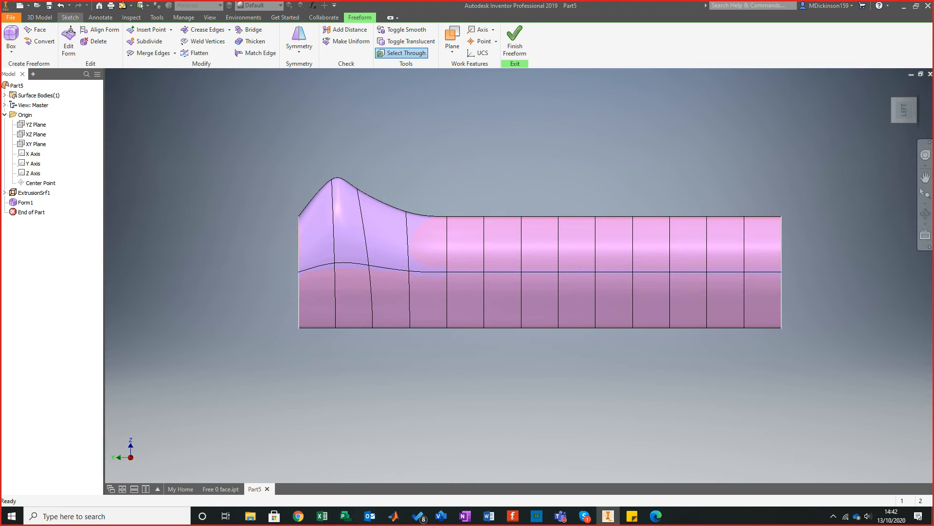
Step: Edit the form by points again, raising the fourth upper-edge point slightly and moving it about 11.5 mm toward the +Y end
click(68, 42)
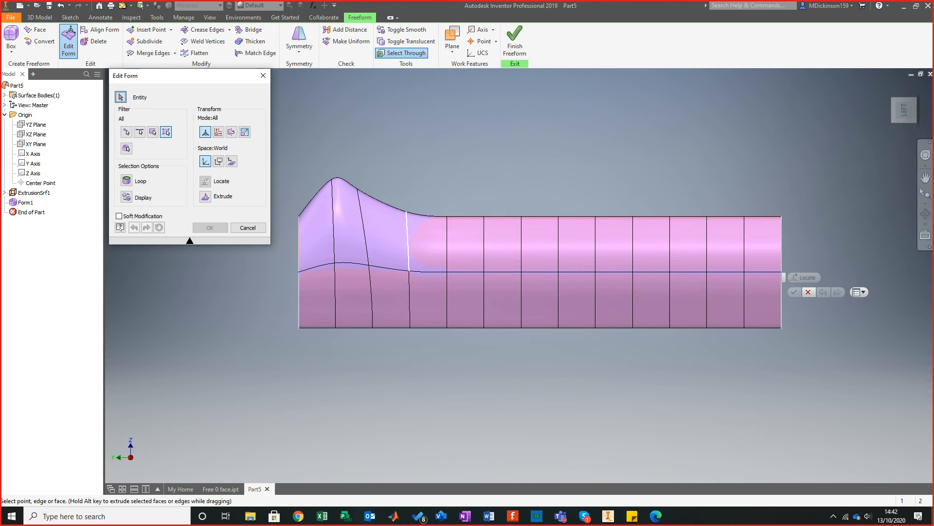
click(381, 203)
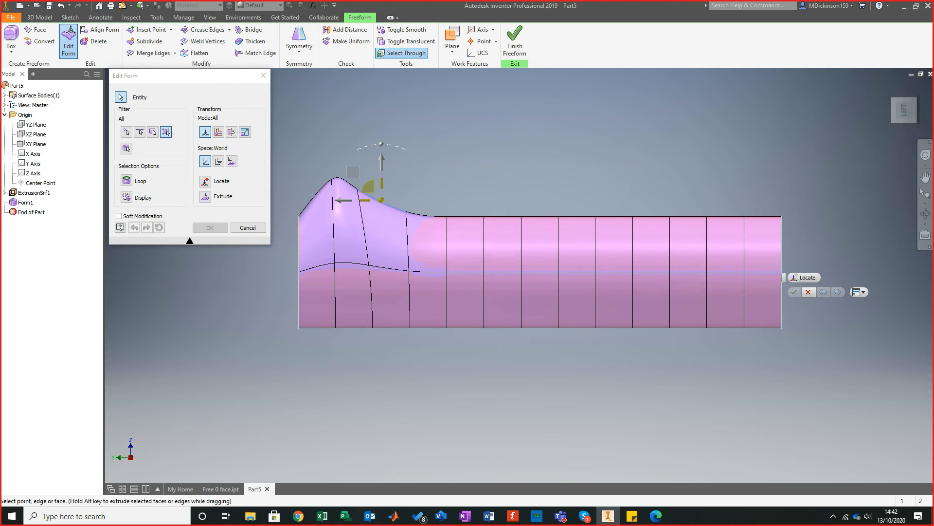
click(126, 132)
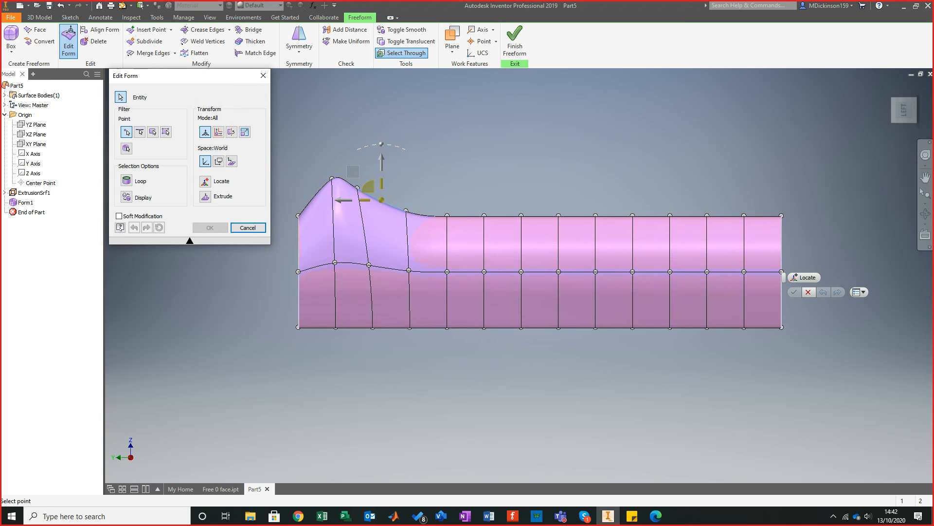
click(406, 211)
drag(406, 174, 406, 161)
drag(368, 199, 324, 199)
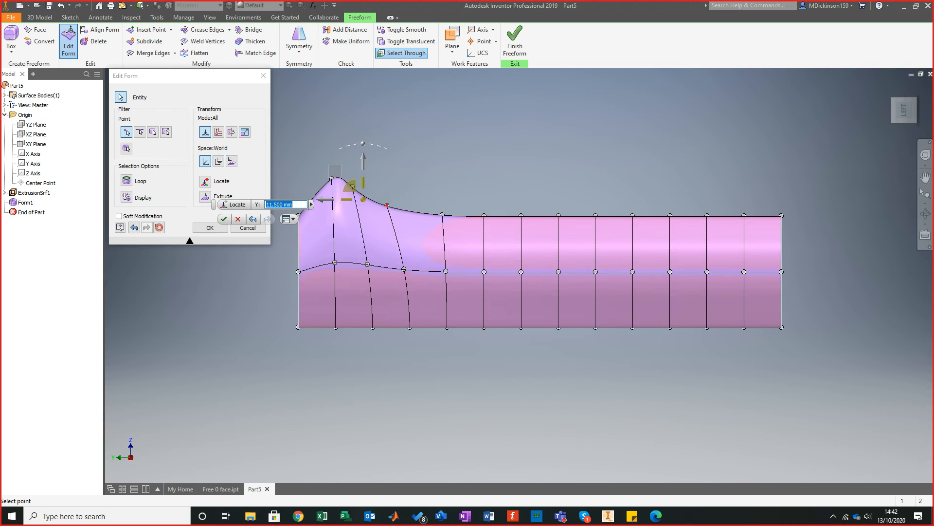
Step: Raise the fifth and sixth upper-edge points and shift them toward the +Y end, easing the fifth down 1.5 mm and moving the sixth about 28.75 mm
text(0.0)
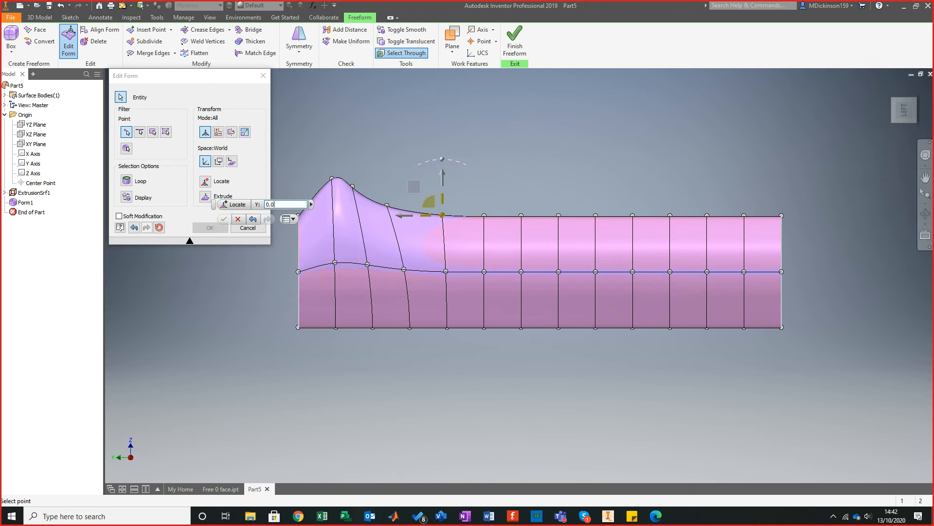
drag(442, 176, 442, 117)
drag(405, 156, 335, 156)
drag(374, 118, 374, 124)
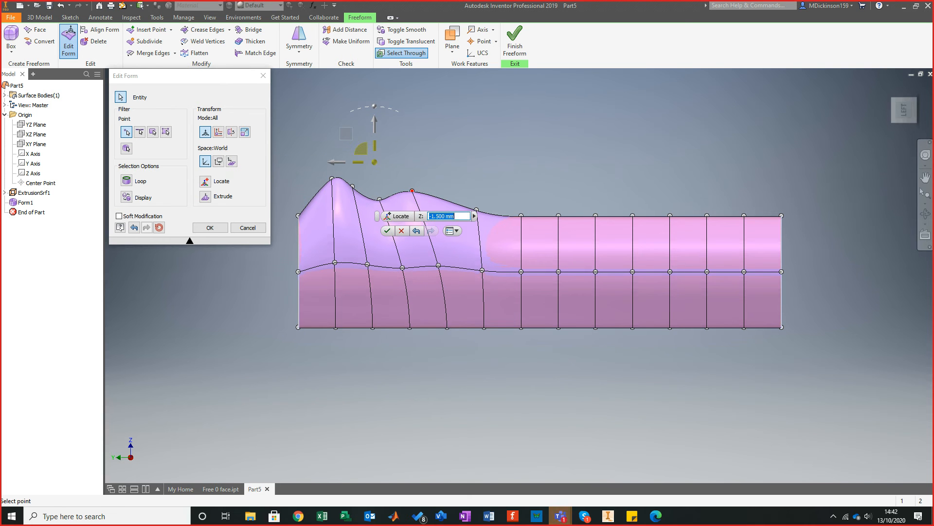
click(476, 210)
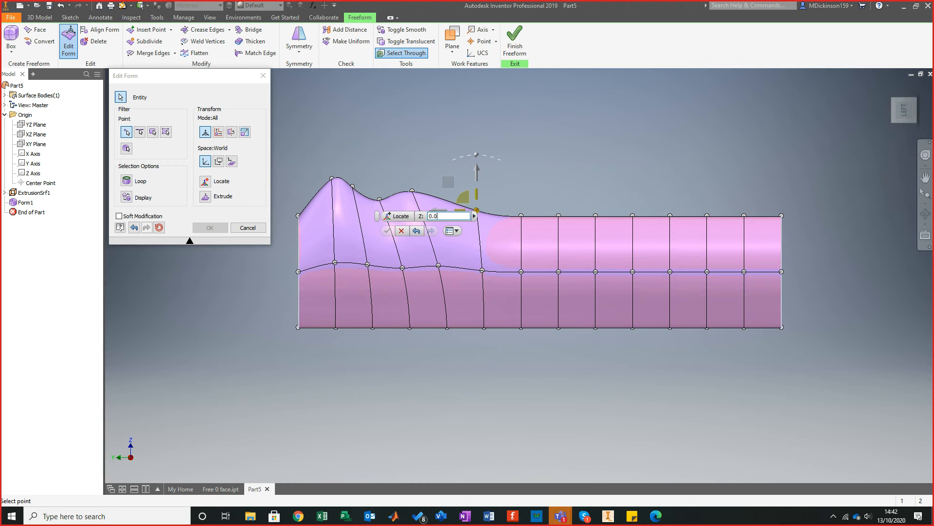
drag(476, 171, 331, 168)
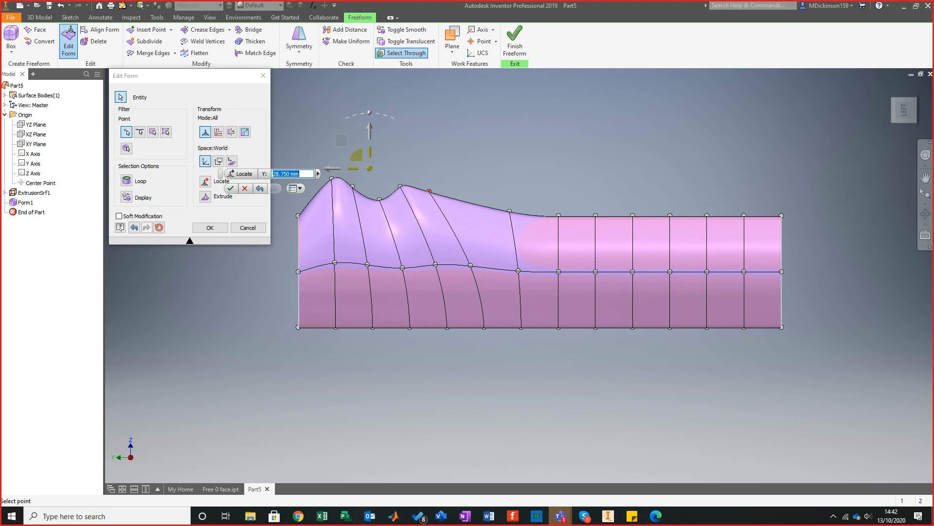
Step: Raise the second and third upper-edge points from the -Y end about 11.75 mm and 11.5 mm in Z
text(0.0)
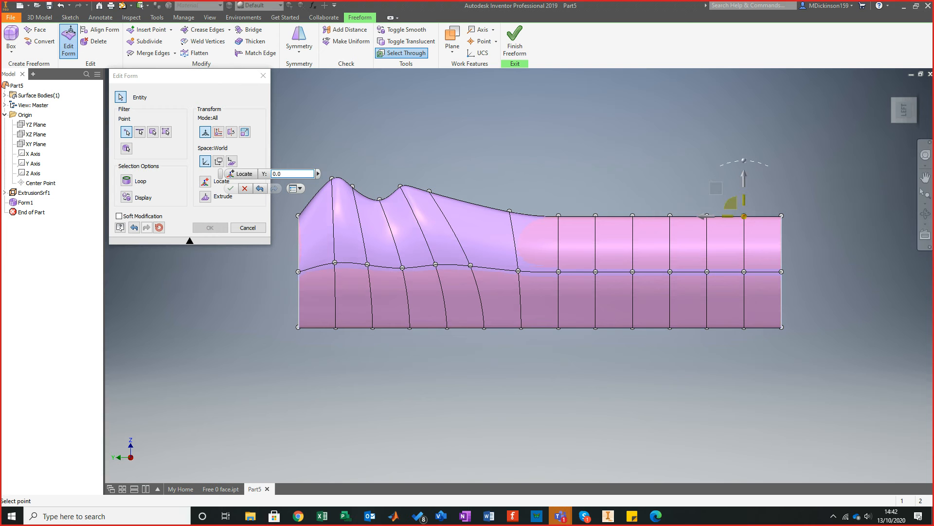
drag(744, 178, 744, 138)
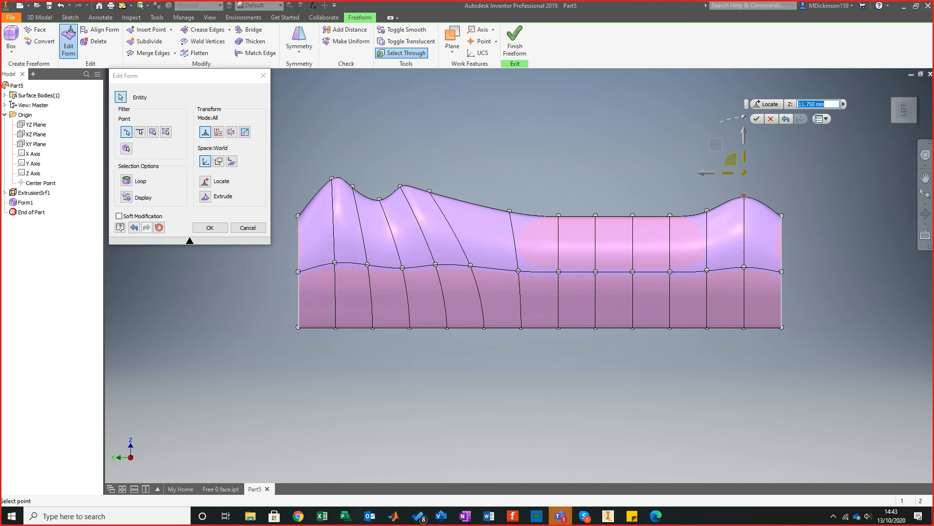
click(707, 211)
drag(707, 177, 707, 133)
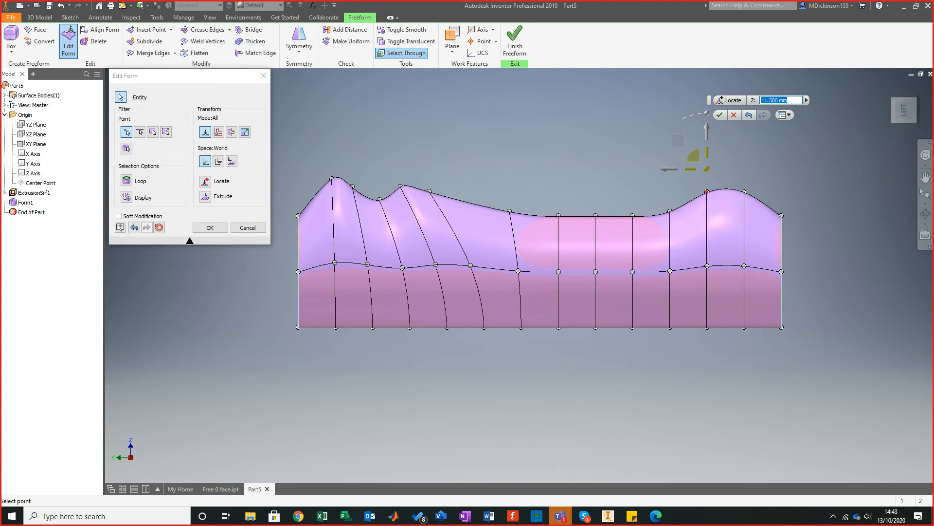
Step: Turn on Extrude in the form edit while checking the options of the middle upper-edge points
click(559, 216)
right_click(559, 216)
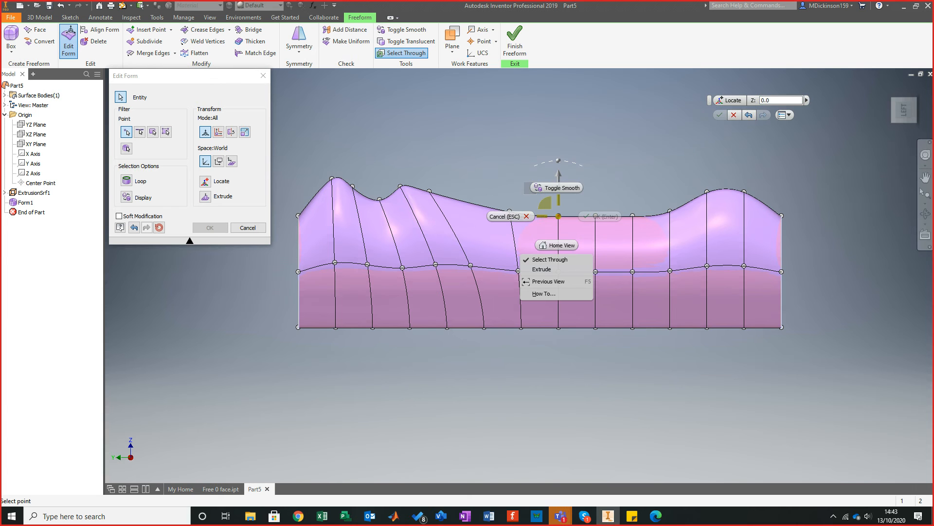
click(541, 269)
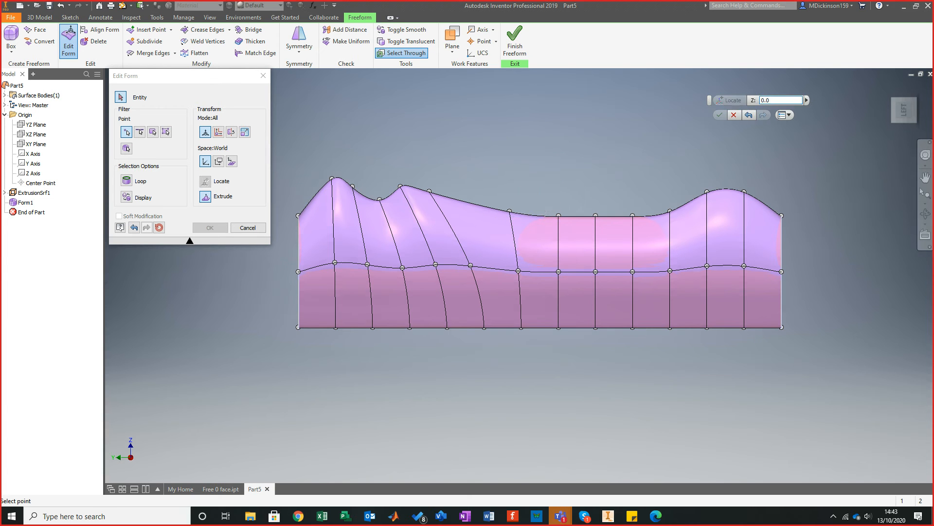
click(596, 215)
right_click(595, 215)
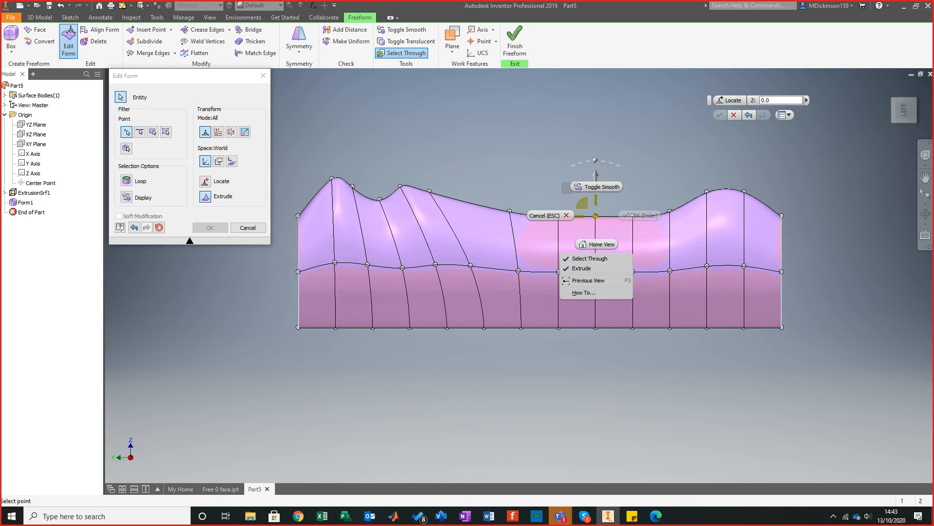
click(596, 341)
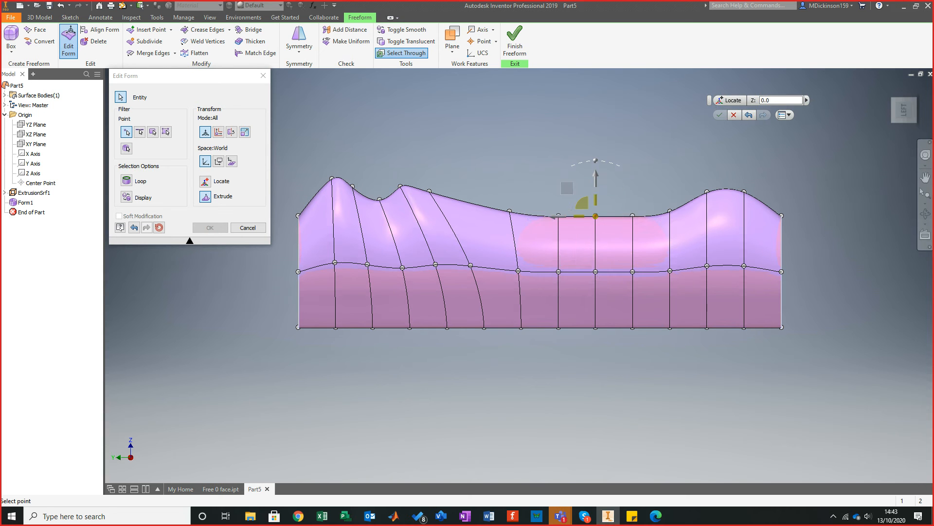
click(633, 215)
click(633, 215)
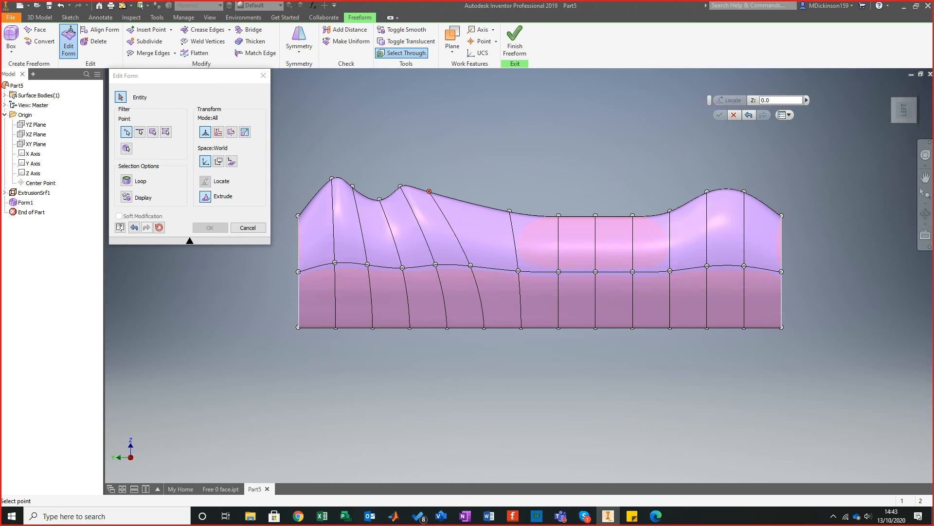
Step: Shift the sixth upper-edge point back toward the -Y end by about 13.25 mm
click(429, 191)
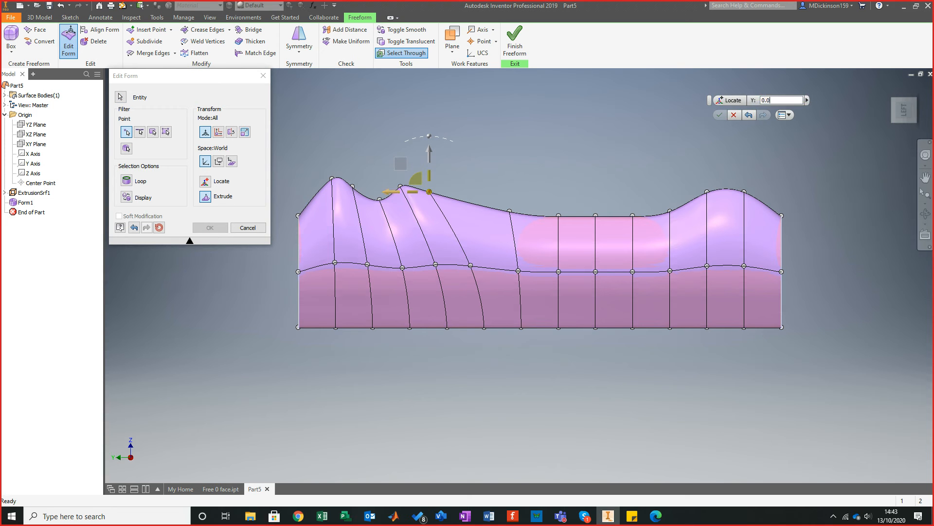
drag(392, 192, 414, 192)
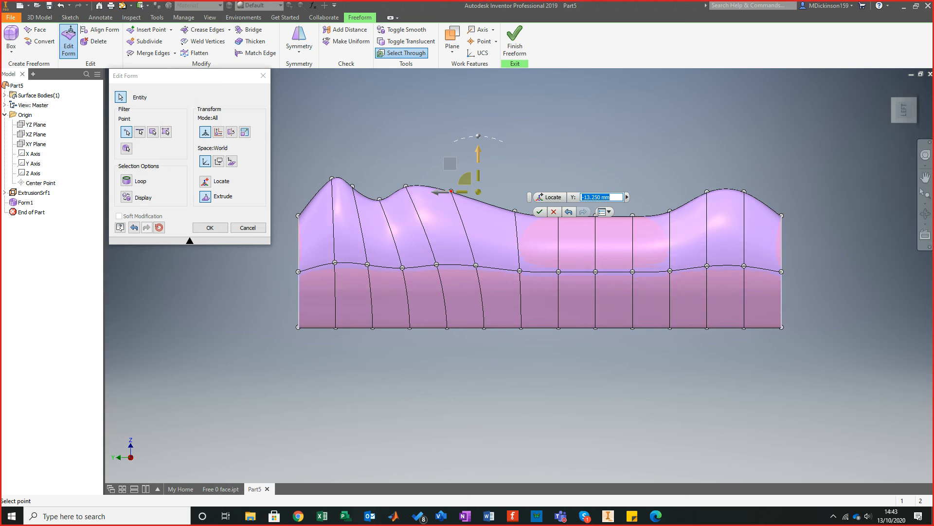
Step: Lower the sixth upper-edge point from the +Y end about 4 mm in Z
drag(478, 154, 478, 169)
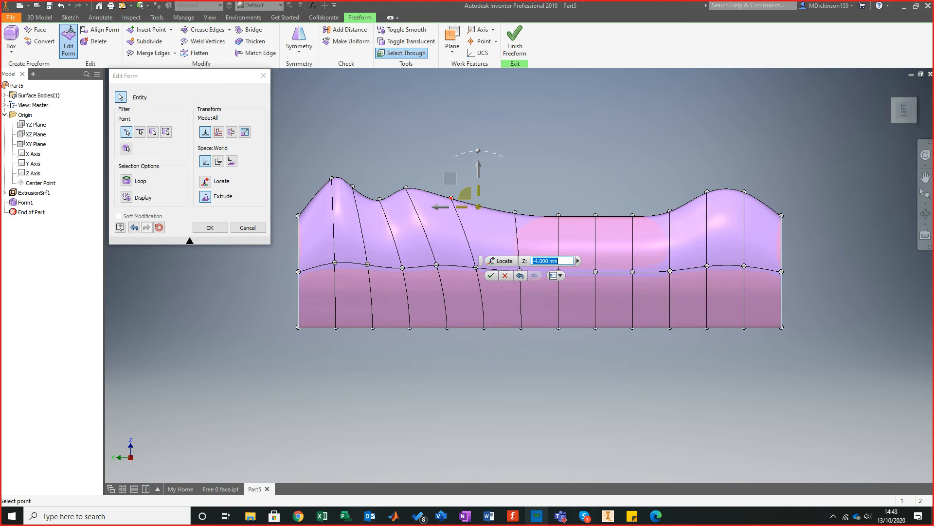
click(833, 516)
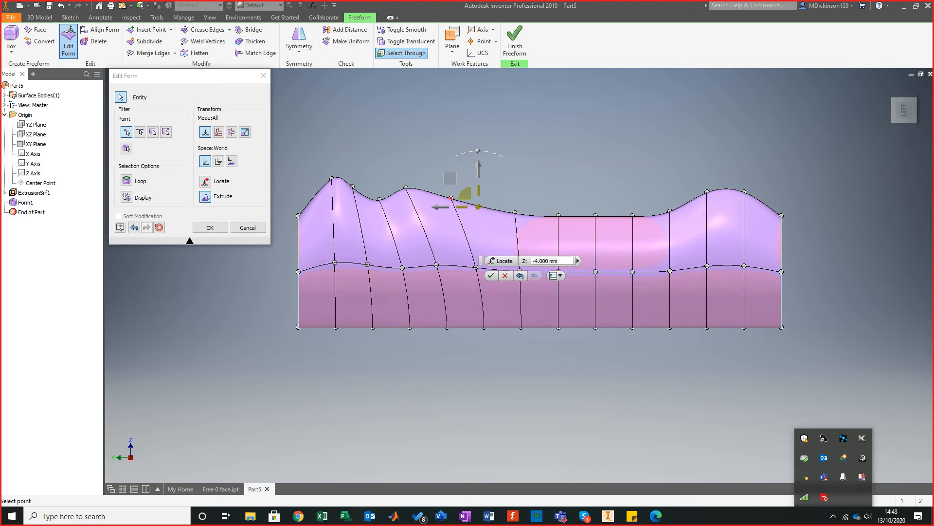
right_click(863, 477)
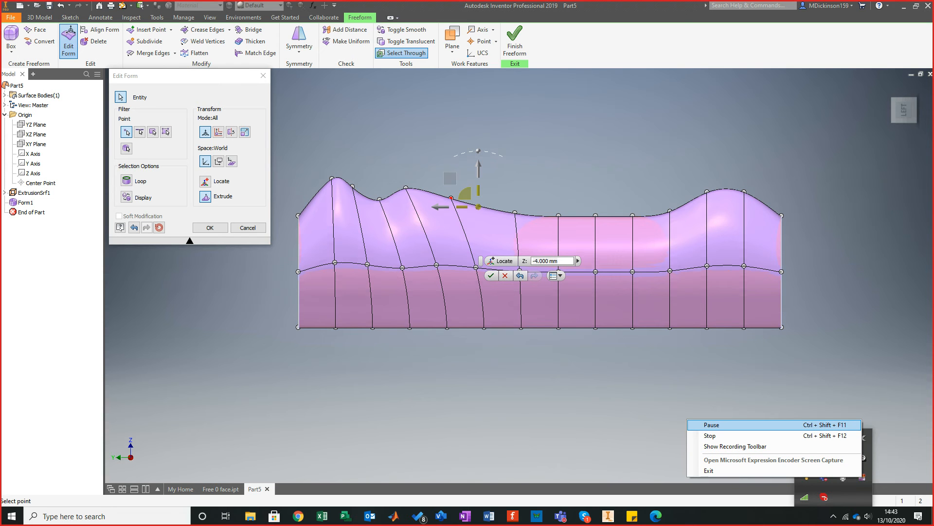
click(712, 425)
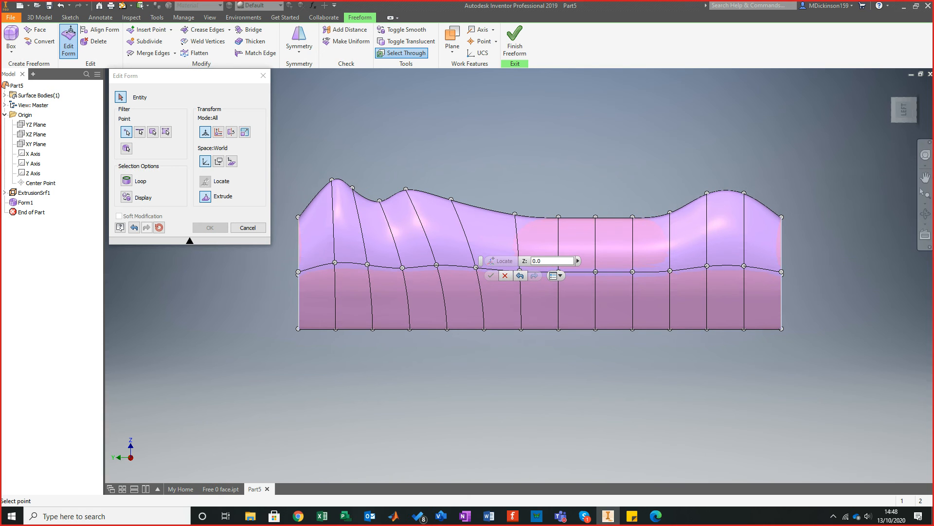
Step: Lower the sixth upper-edge point from the +Y end 2.25 mm; raise the fourth from the -Y end 6.75 mm and the fifth slightly
click(451, 199)
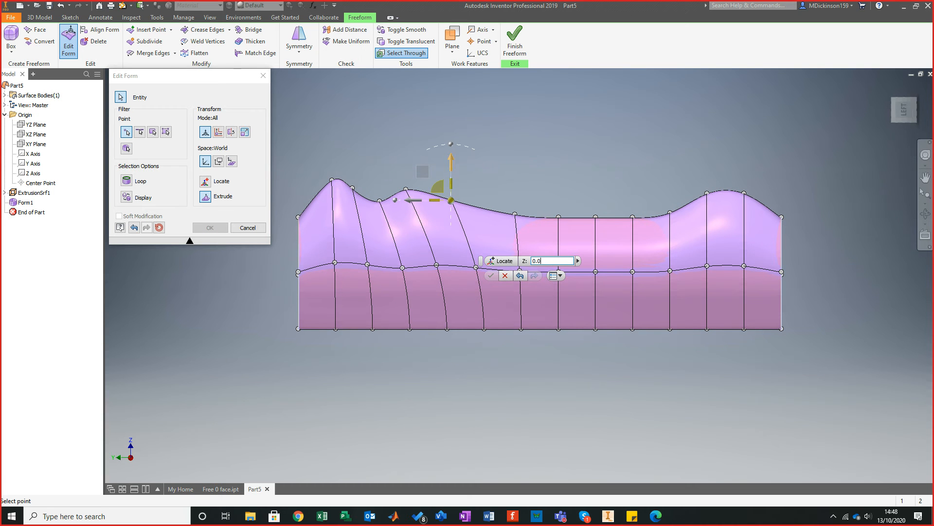
drag(451, 162, 451, 170)
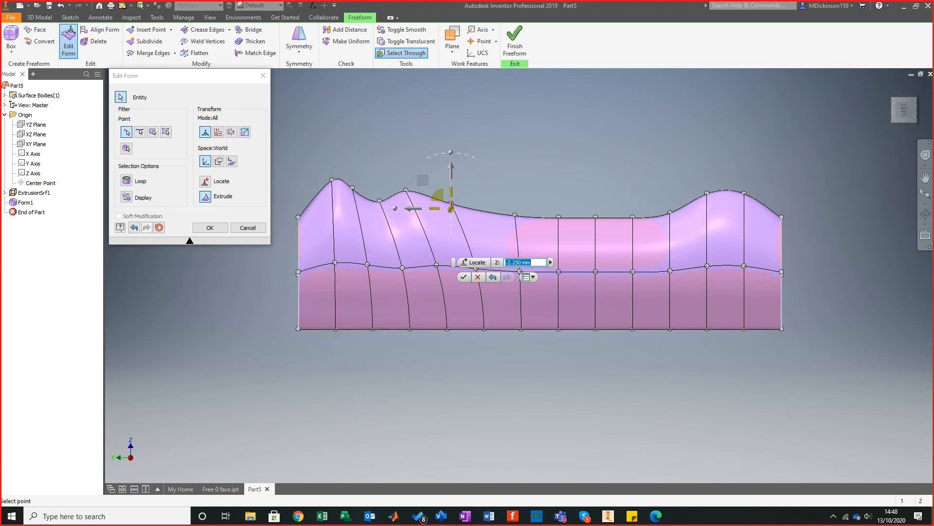
click(670, 212)
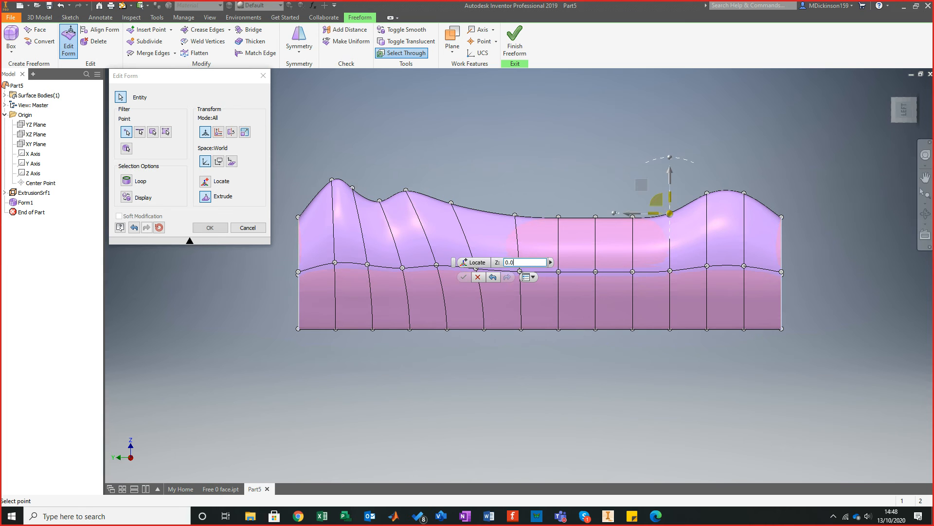
drag(670, 175, 670, 150)
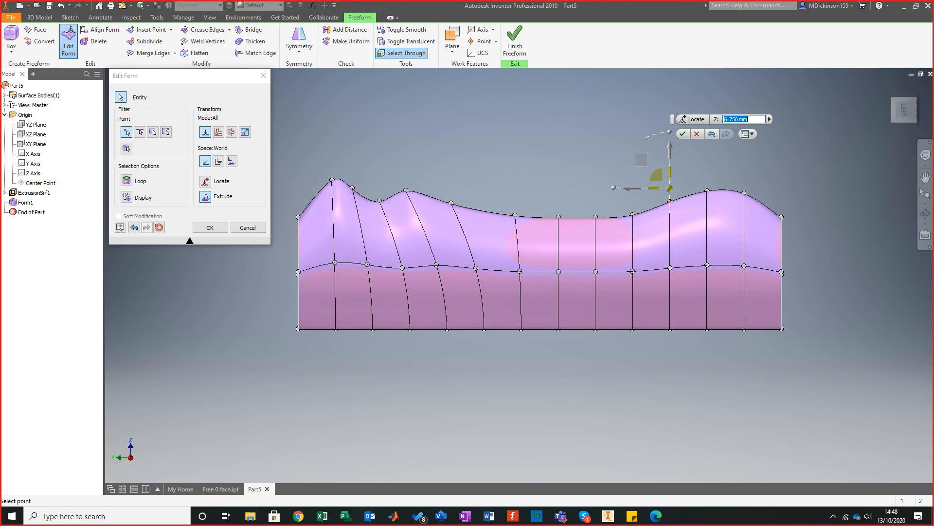
click(633, 215)
drag(633, 180, 633, 165)
Step: Restart the point edit and slightly raise the sixth and seventh upper-edge points from the -Y end, the seventh by about 0.5 mm
click(595, 215)
click(600, 181)
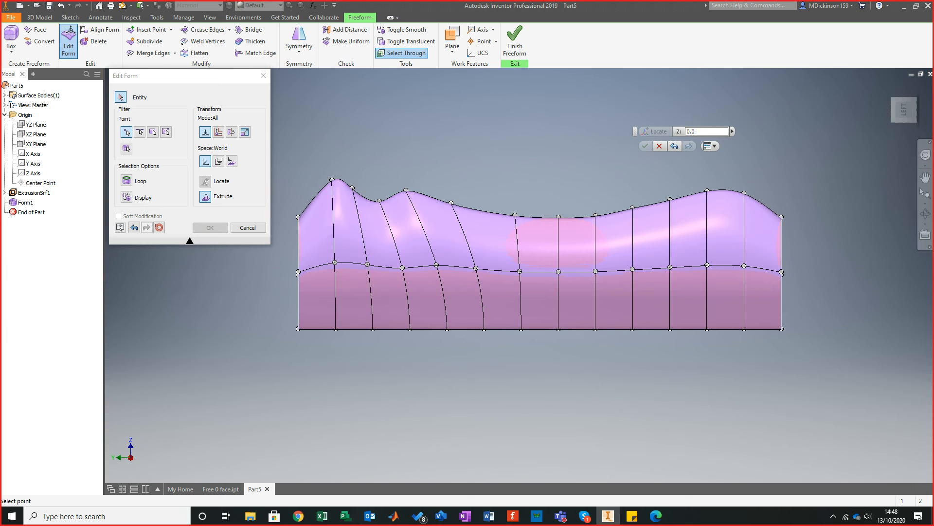
mouse_move(560, 292)
shift+middle_down()
mouse_move(584, 326)
mouse_move(578, 294)
shift+middle_up()
click(905, 110)
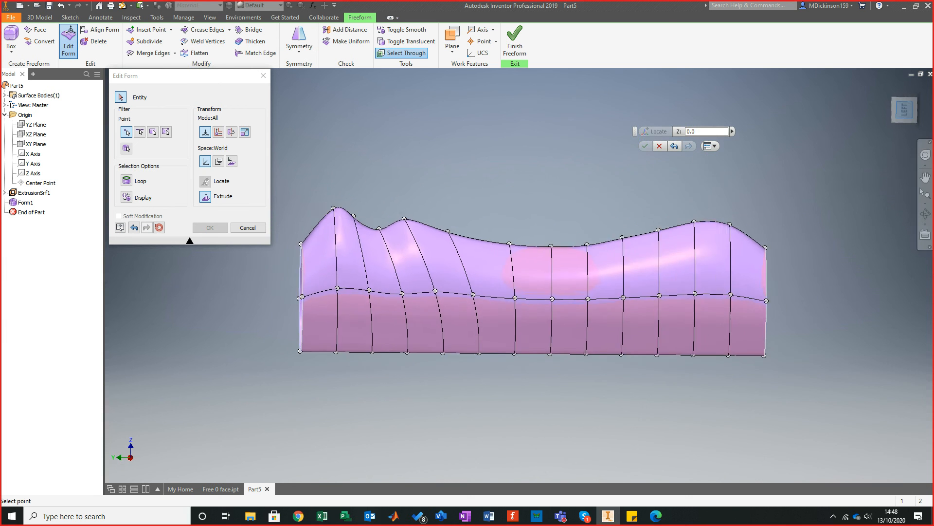
scroll(566, 250, up, 3)
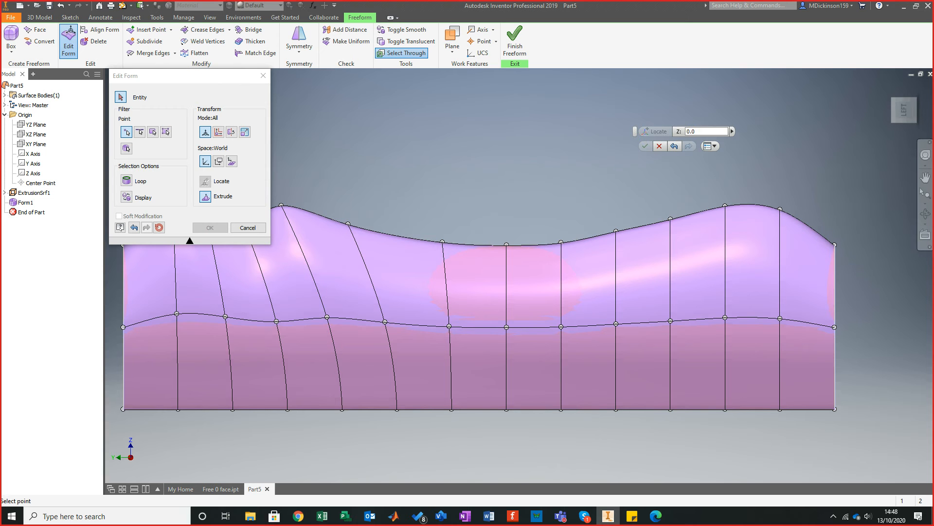
click(248, 228)
click(69, 42)
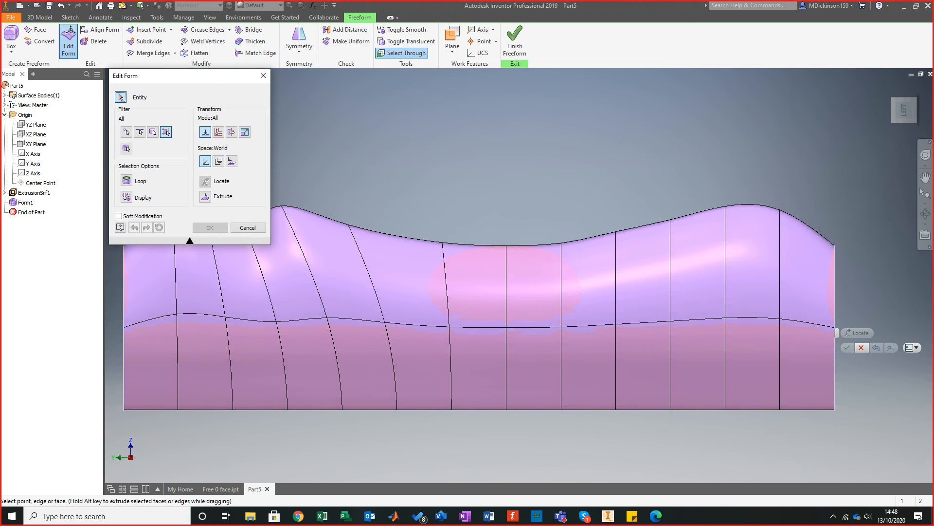
click(126, 132)
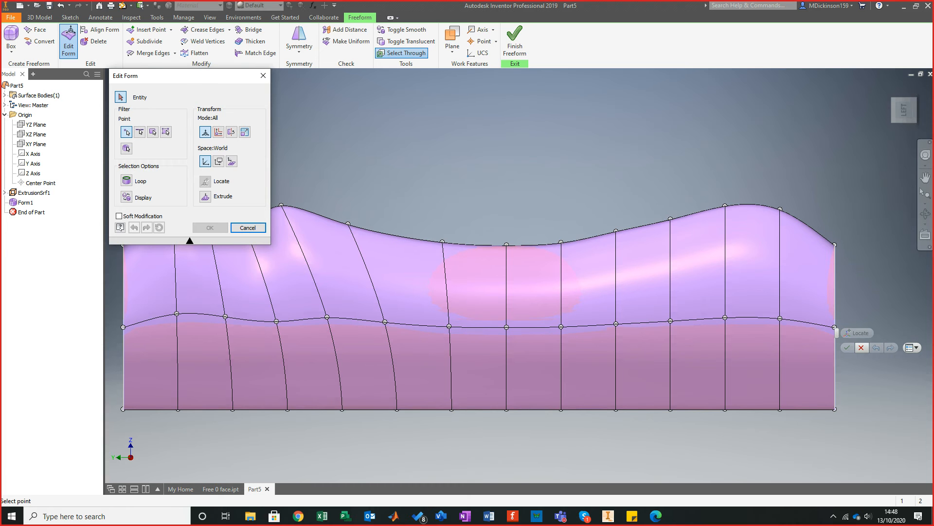
click(561, 243)
drag(561, 205, 507, 204)
click(507, 243)
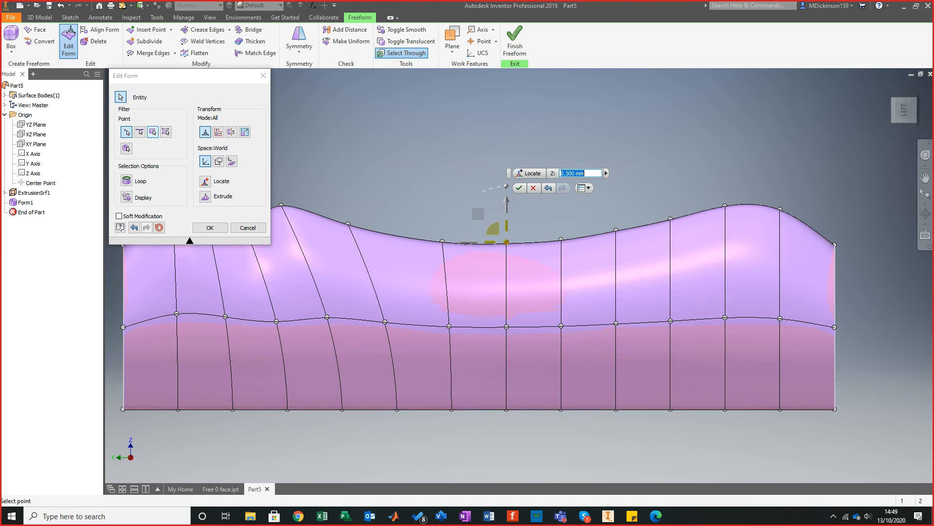
click(210, 227)
Step: Hide the extruded guide surface ExtrusionSrf1 so only the freeform body shows
shift+middle_drag(516, 234, 317, 321)
shift+middle_drag(511, 117, 567, 93)
shift+middle_drag(457, 283, 547, 287)
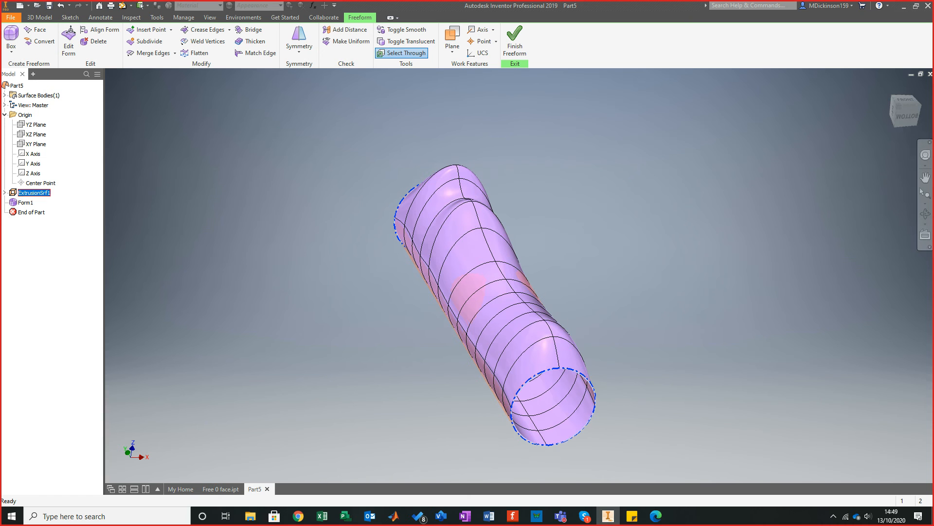
right_click(19, 191)
click(49, 256)
Step: Examine the sculpted grip from both sides, underneath and in the Right view to check its finger contours
shift+middle_drag(540, 273, 365, 303)
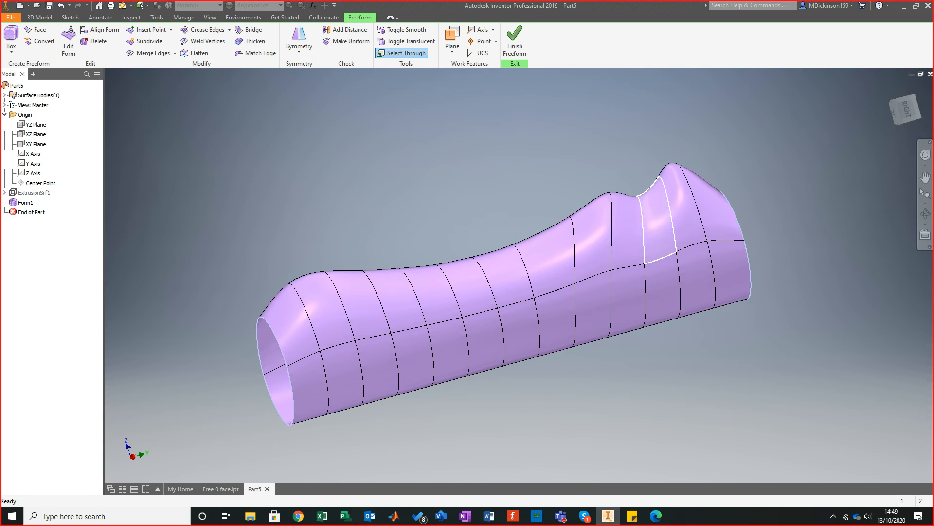
shift+middle_drag(730, 204, 720, 212)
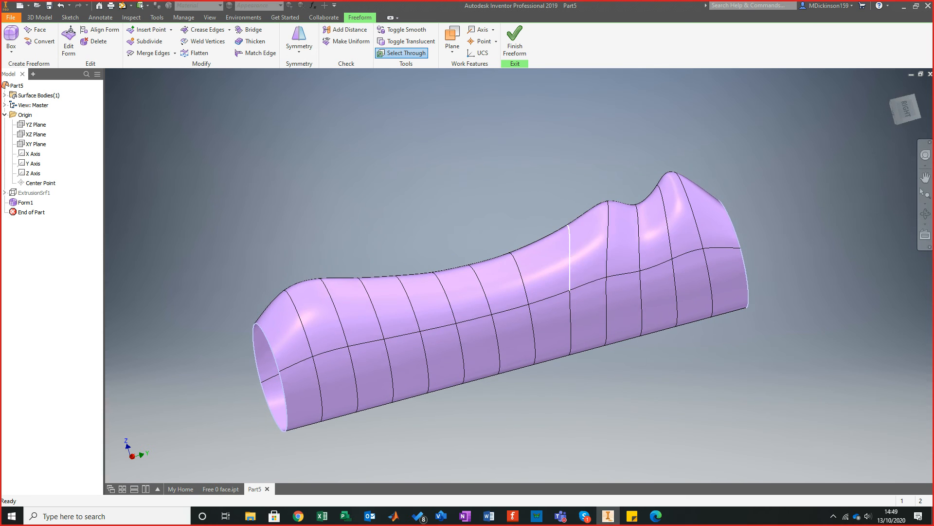
shift+middle_drag(590, 246, 776, 221)
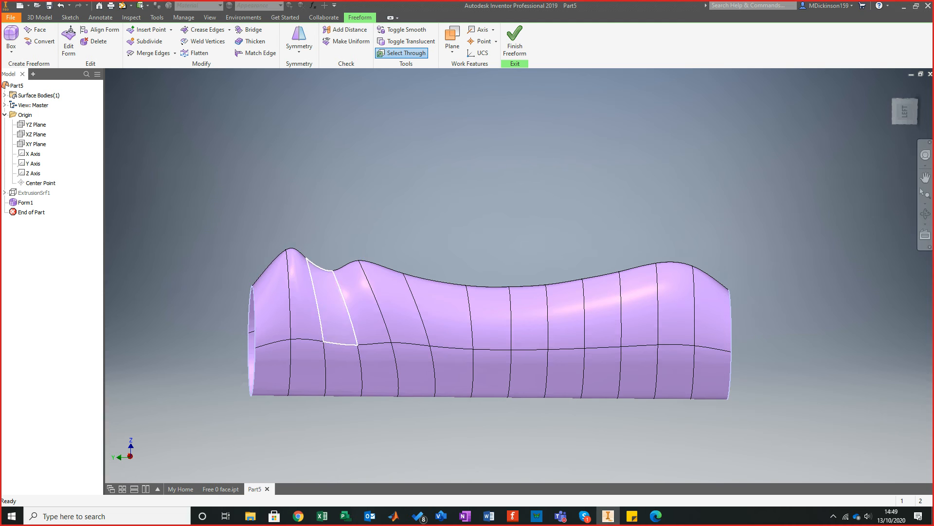
shift+middle_drag(676, 306, 243, 317)
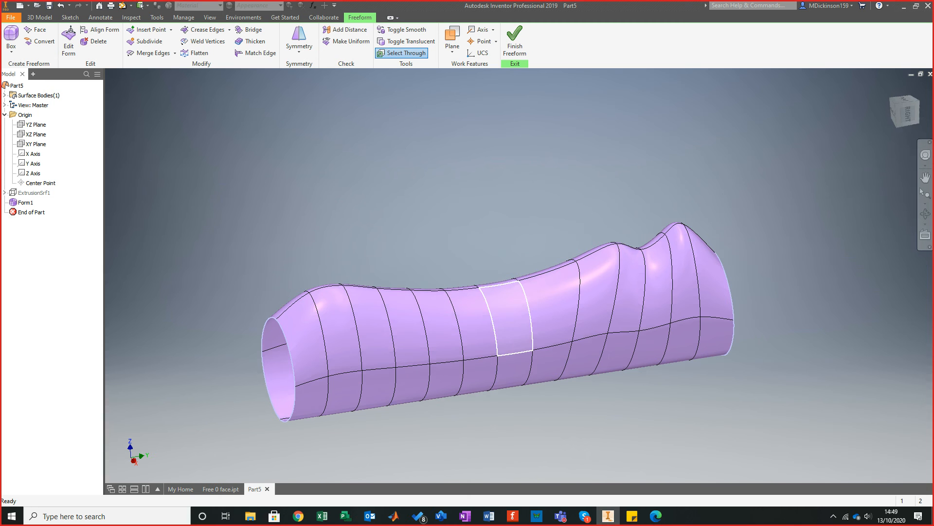
shift+middle_drag(492, 340, 418, 312)
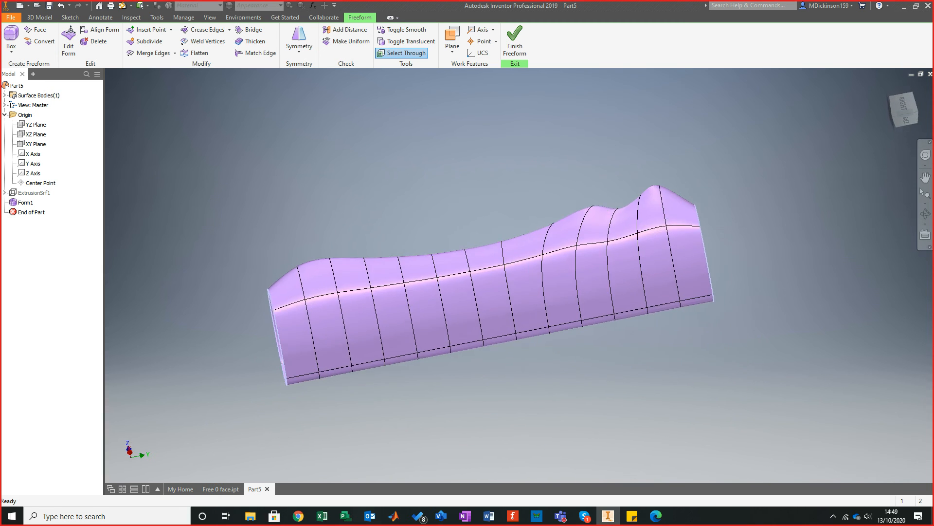
shift+middle_drag(369, 362, 371, 408)
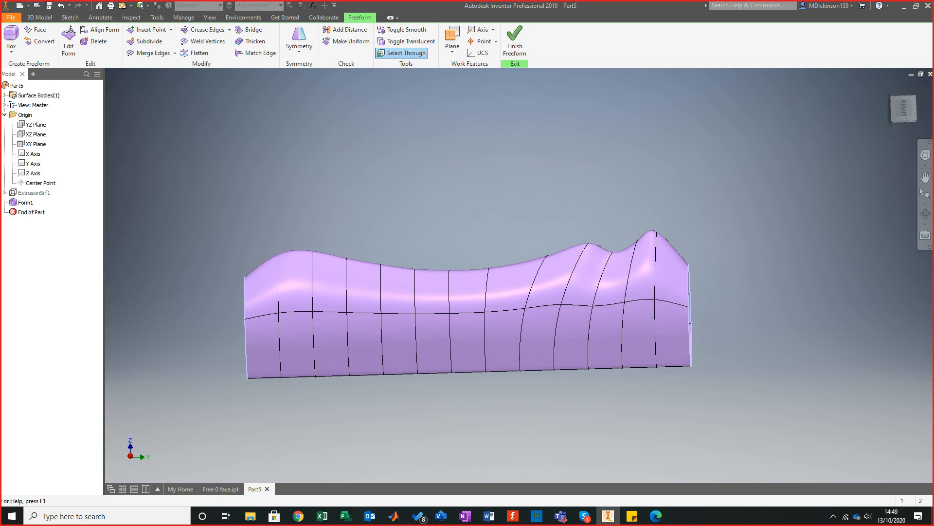
click(903, 107)
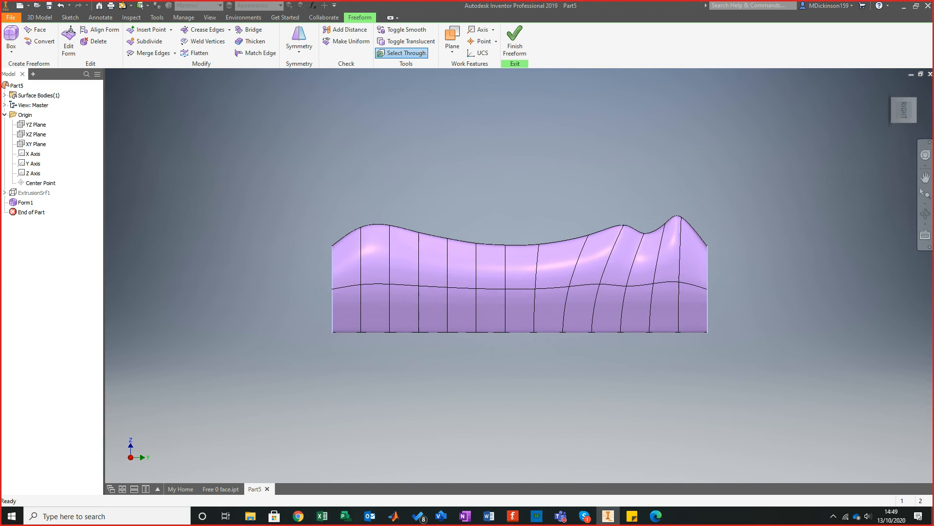
scroll(420, 354, down, 3)
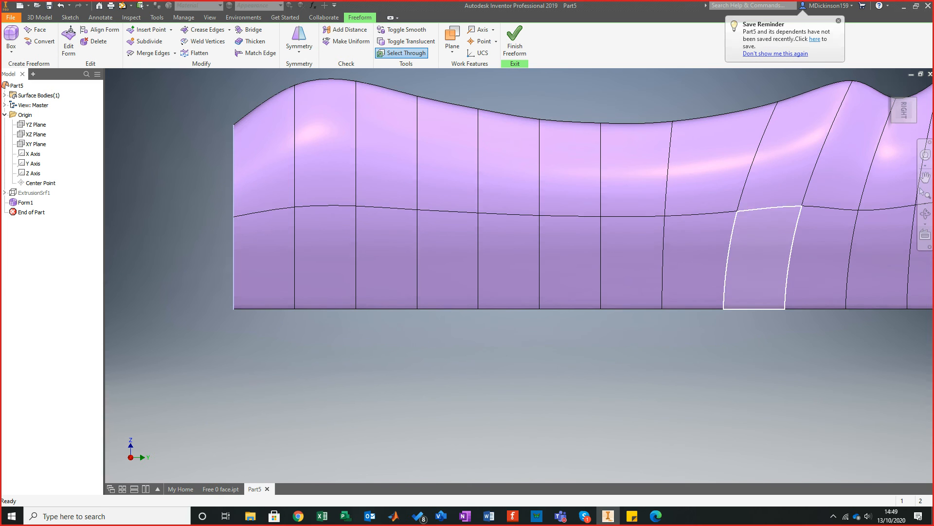
scroll(753, 267, up, 2)
scroll(862, 219, down, 3)
scroll(862, 219, up, 5)
scroll(915, 221, down, 2)
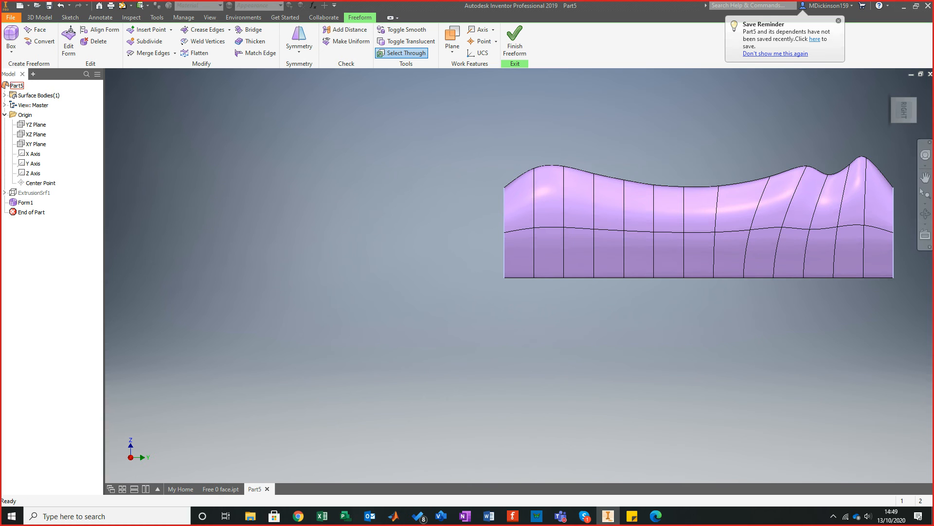
Step: Edit the form's points and lower the second lower-edge point from the -Y end to bulge the grip's underside
click(69, 41)
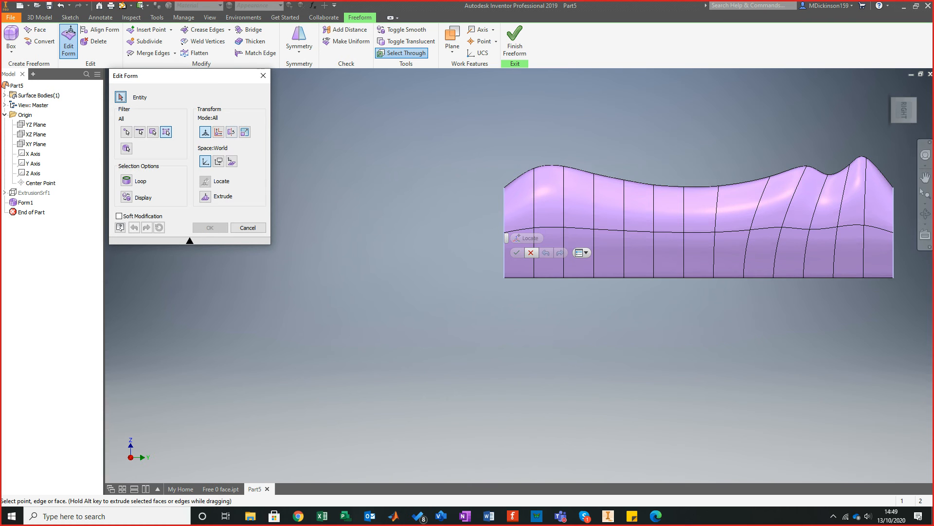
click(127, 131)
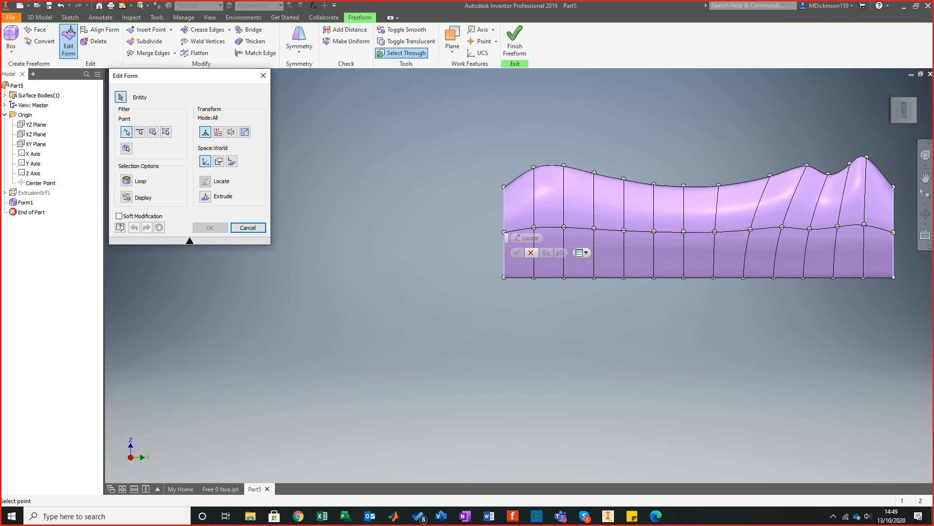
click(534, 276)
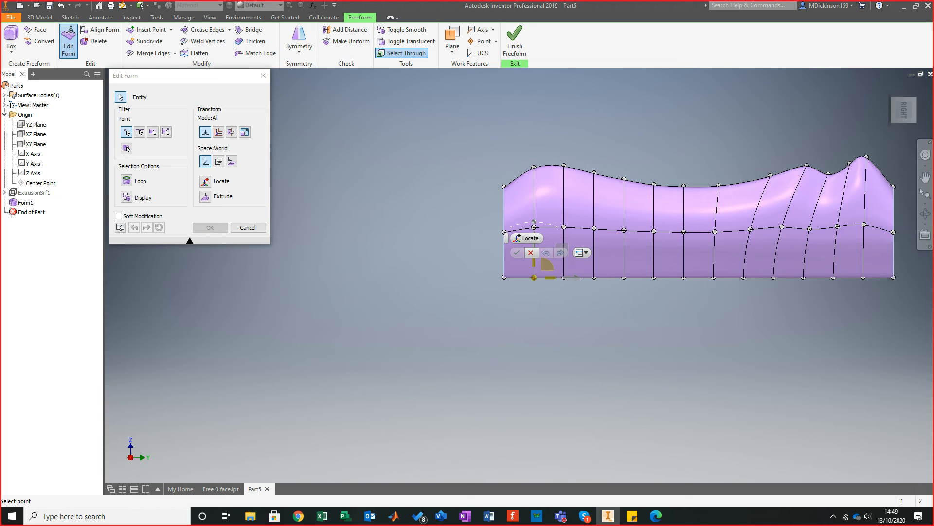
scroll(540, 279, up, 5)
scroll(557, 273, down, 6)
drag(484, 252, 484, 271)
click(522, 292)
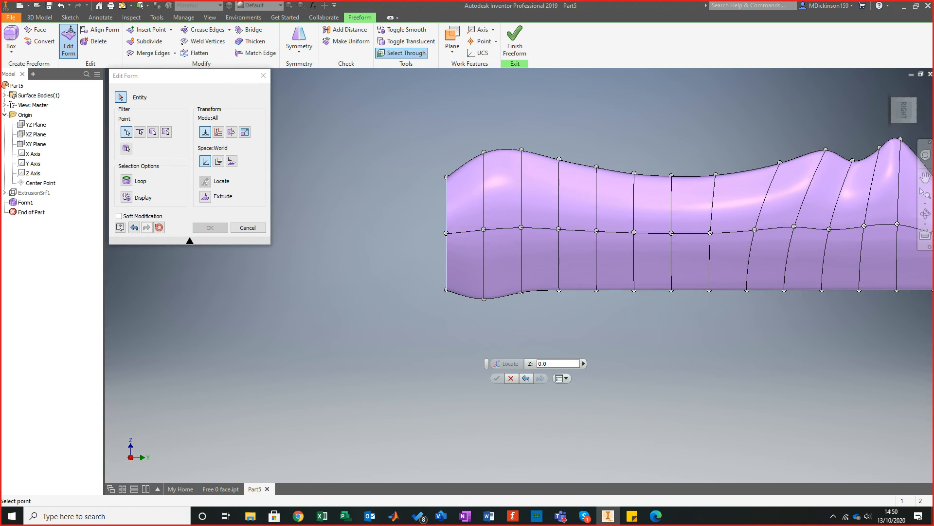
Step: Inspect the grip's underside shape, and switch to the Free 0 face part to compare it with the finished example
shift+middle_drag(522, 312, 679, 453)
scroll(678, 452, up, 1)
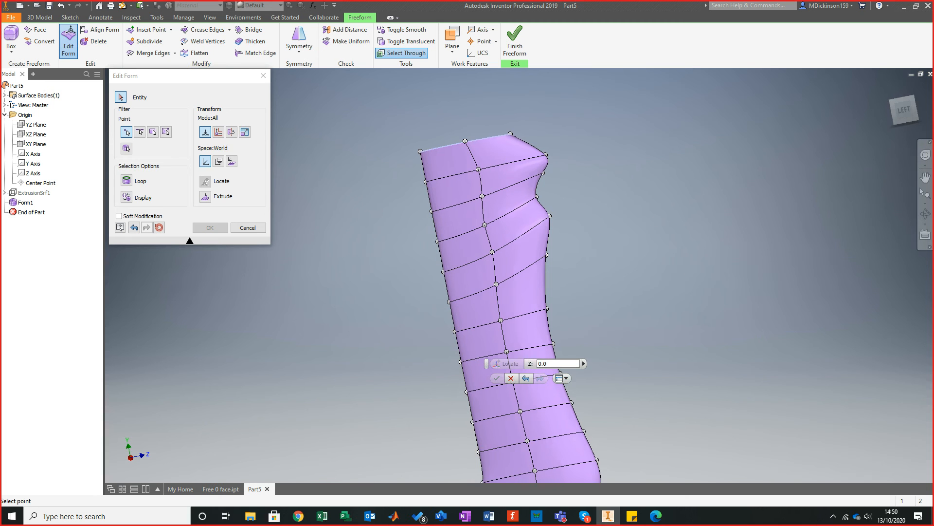
shift+middle_drag(633, 389, 501, 372)
shift+middle_drag(438, 331, 516, 216)
click(221, 489)
shift+middle_drag(457, 311, 476, 298)
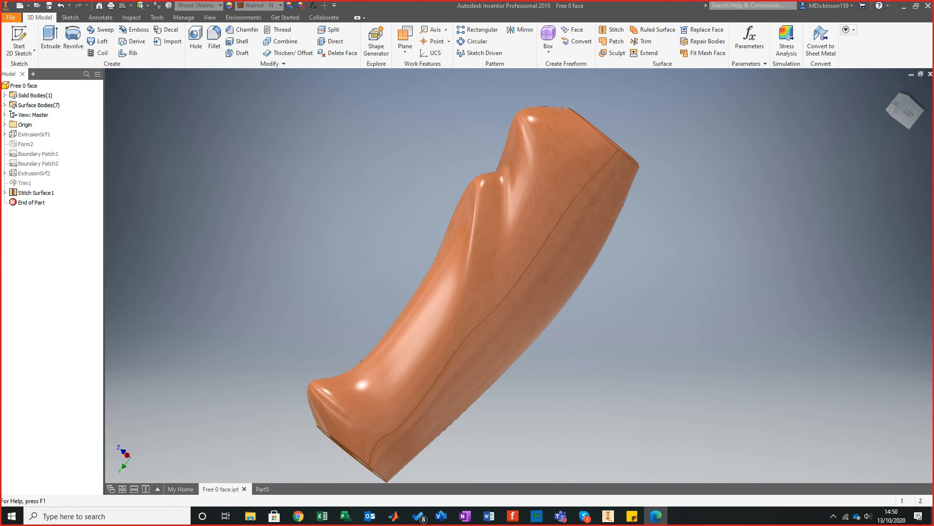
Step: Switch to the Working with Freeform PDF in Edge and read its last instructions, from the surface knit to the Pine appearance
click(655, 515)
scroll(467, 272, down, 20)
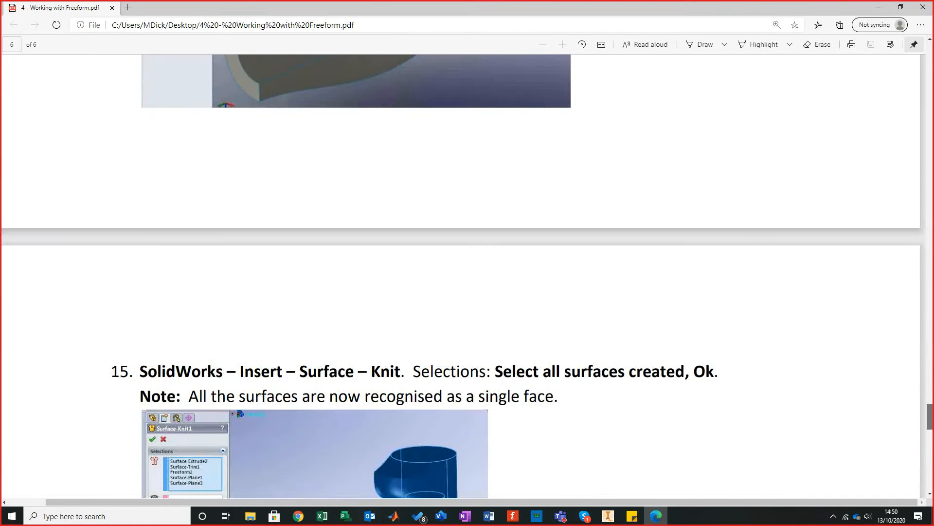
scroll(467, 273, down, 15)
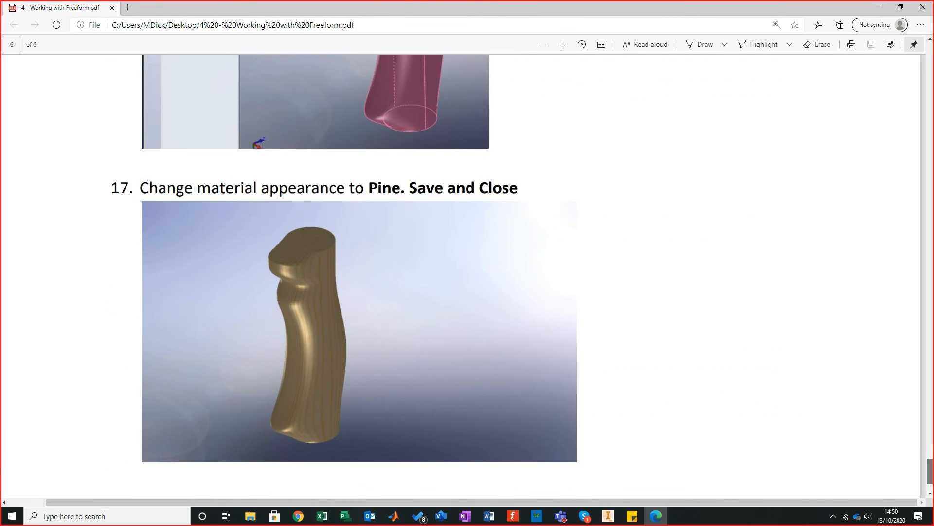
scroll(467, 273, down, 2)
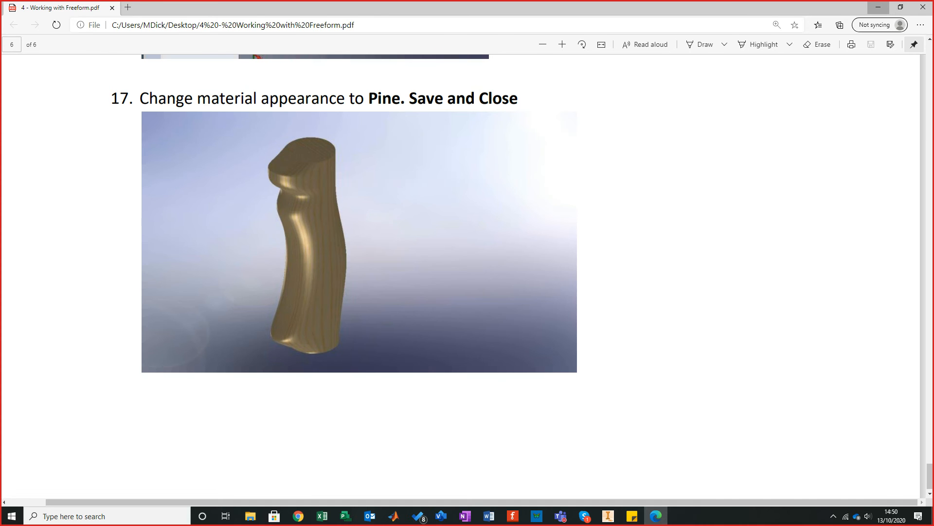
Step: Return to Inventor and examine the finished Free 0 face grip from its side and capped end
click(878, 8)
shift+middle_drag(457, 277, 469, 319)
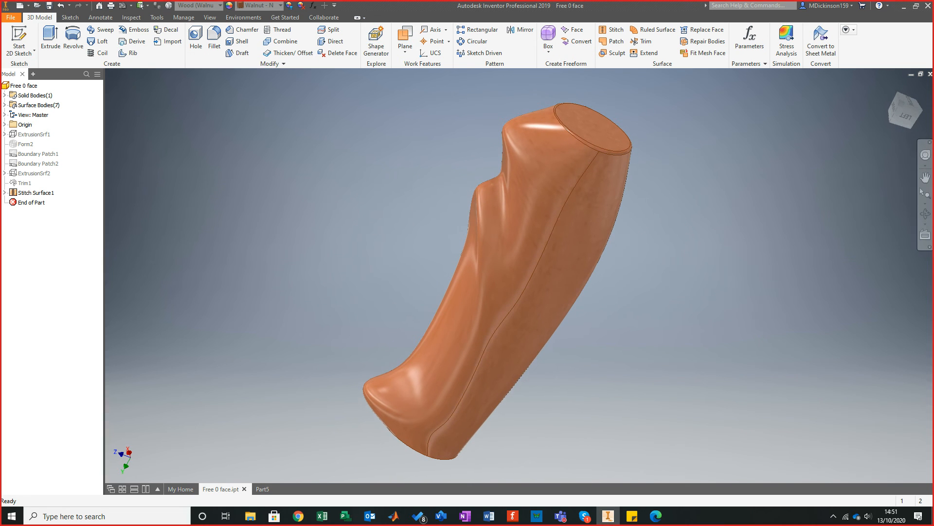
shift+middle_drag(468, 319, 539, 312)
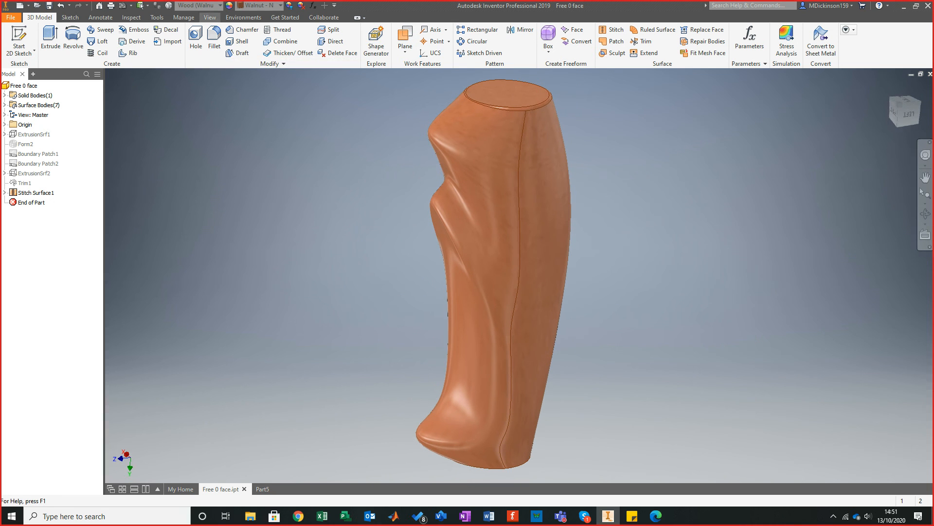
Step: Display the finished Free 0 face grip in the Realistic visual style
click(210, 18)
click(111, 41)
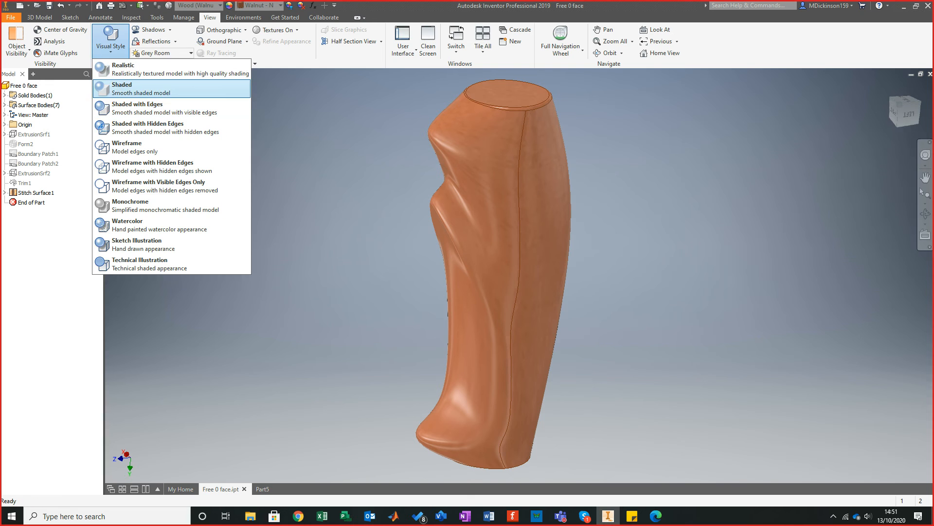
click(142, 88)
click(111, 41)
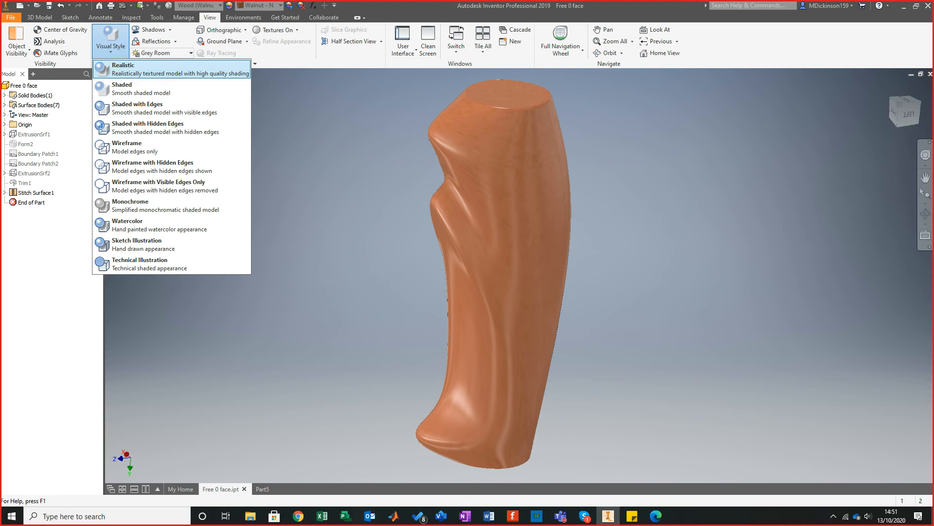
click(122, 68)
Step: Examine the walnut grip from its sides and capped end, checking the contours and wood grain
shift+middle_drag(492, 272, 361, 245)
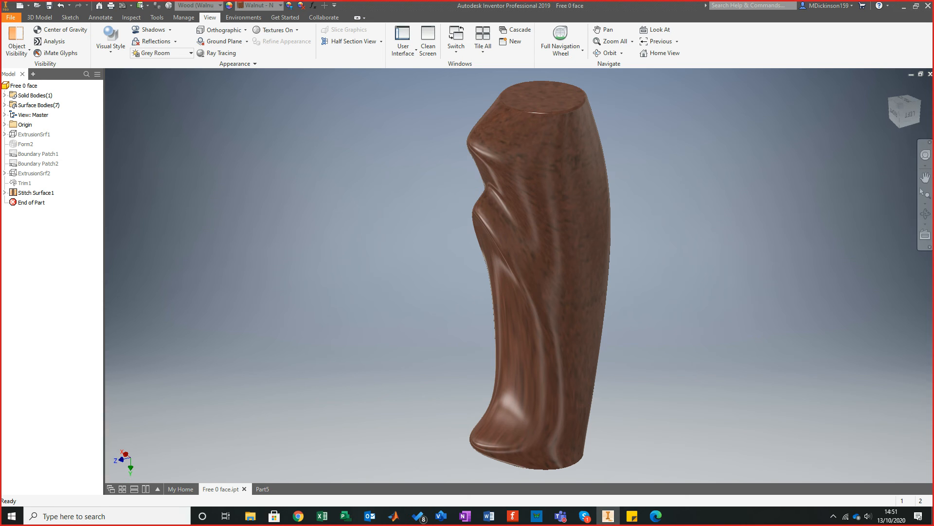
shift+middle_drag(540, 273, 525, 322)
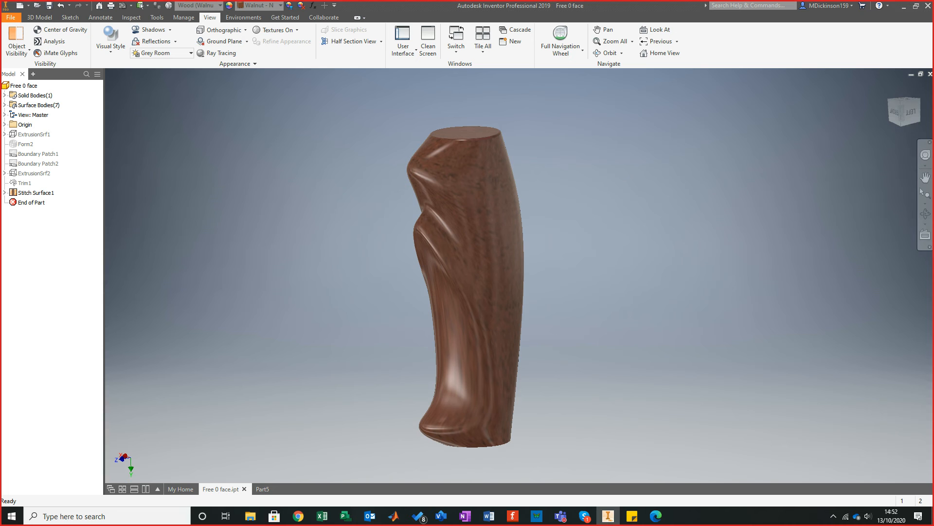
shift+middle_drag(515, 331, 499, 161)
shift+middle_drag(468, 237, 443, 293)
scroll(483, 231, up, 3)
mouse_move(496, 311)
shift+middle_down()
mouse_move(513, 309)
mouse_move(514, 267)
mouse_move(479, 424)
mouse_move(487, 389)
shift+middle_up()
scroll(506, 311, down, 3)
scroll(480, 423, down, 2)
scroll(365, 276, down, 2)
shift+middle_drag(365, 253, 426, 287)
scroll(436, 272, up, 1)
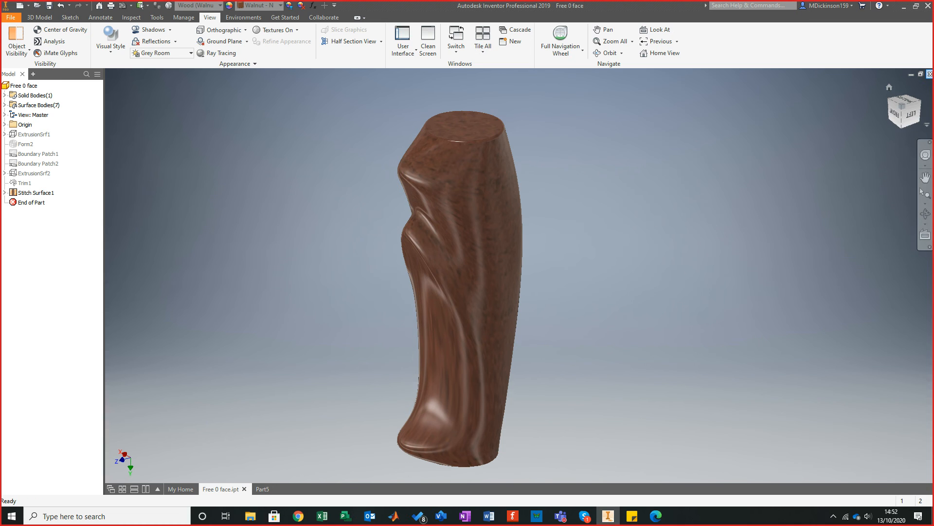
Step: Close the Free 0 face part and Part5, discarding the changes to Part5
click(930, 74)
click(930, 74)
key(Return)
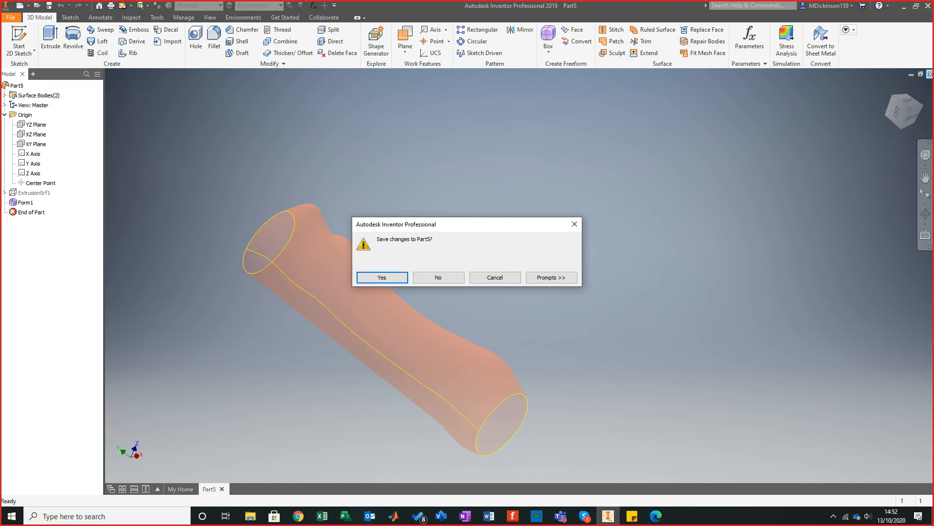
click(438, 277)
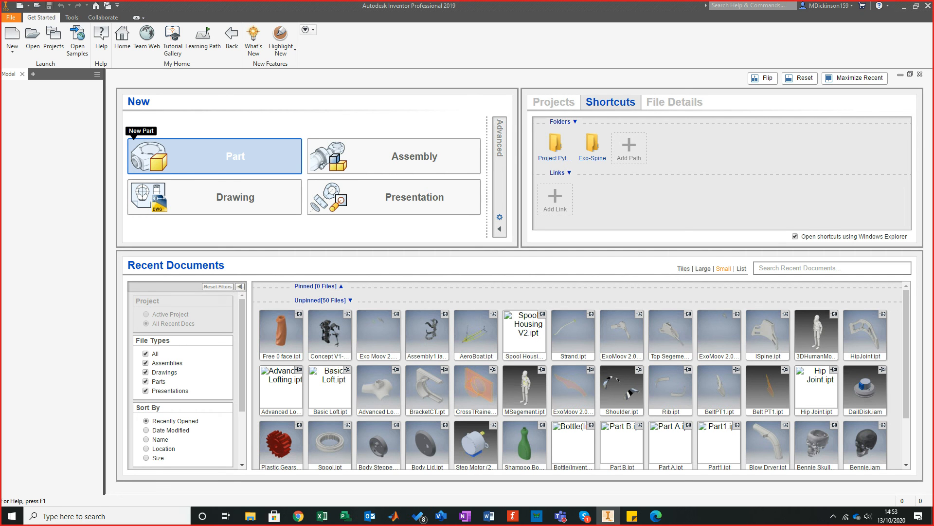
Step: Create a new standard part and start a 2D sketch on its XY plane
click(214, 156)
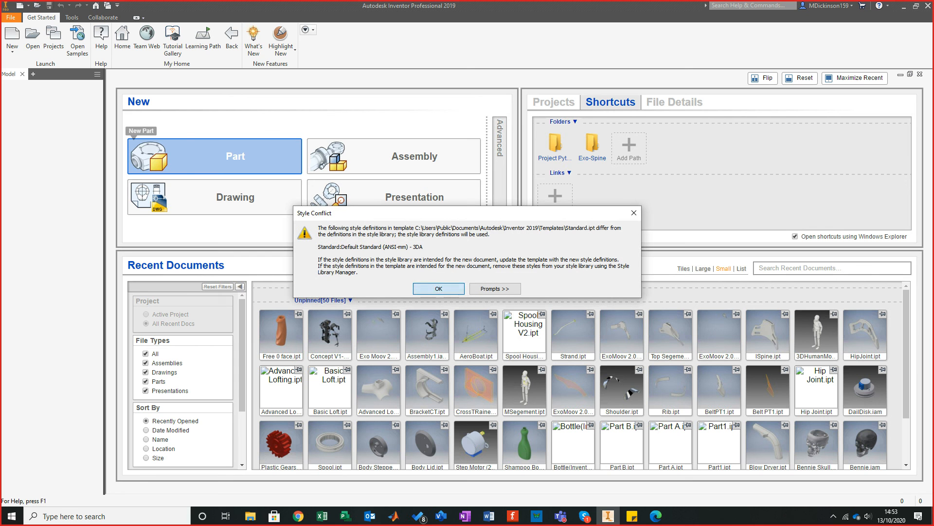
click(438, 289)
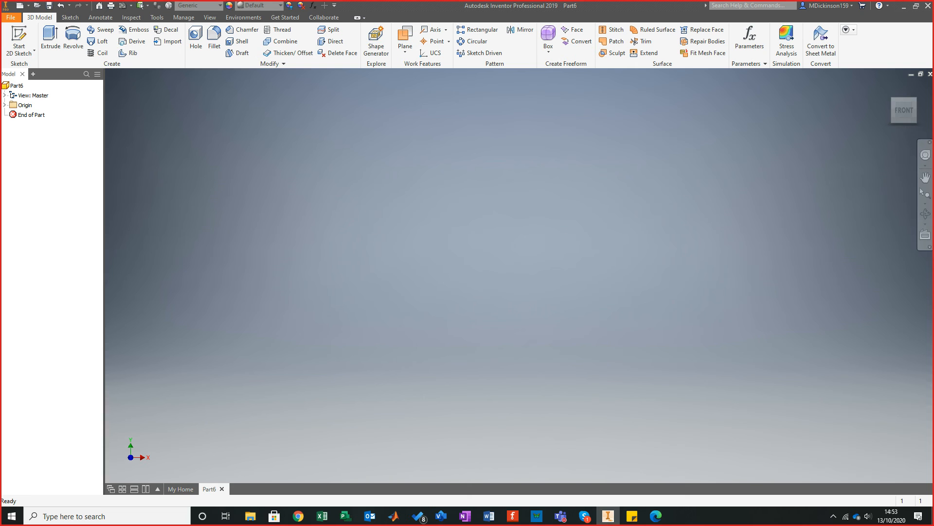
click(4, 105)
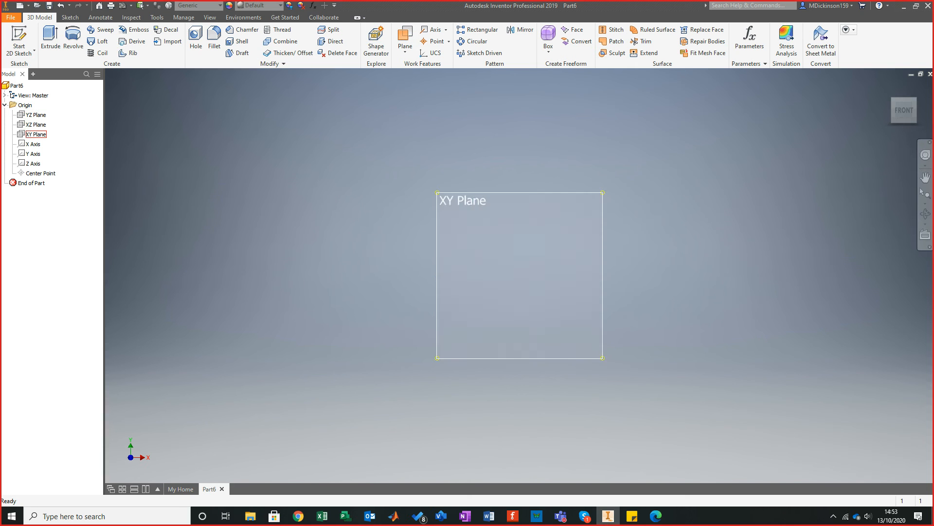
click(36, 134)
click(19, 41)
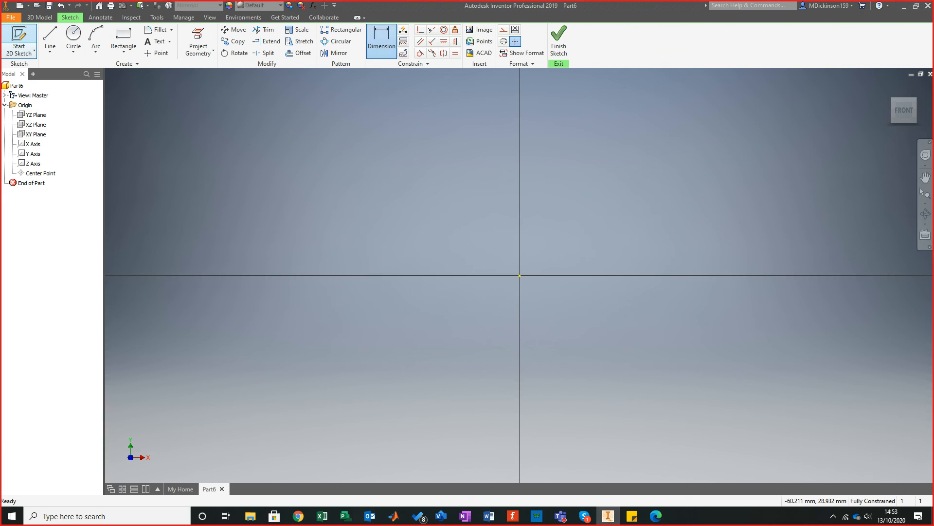
Step: Draw a circle about 80 mm in diameter centred on the sketch origin
click(74, 37)
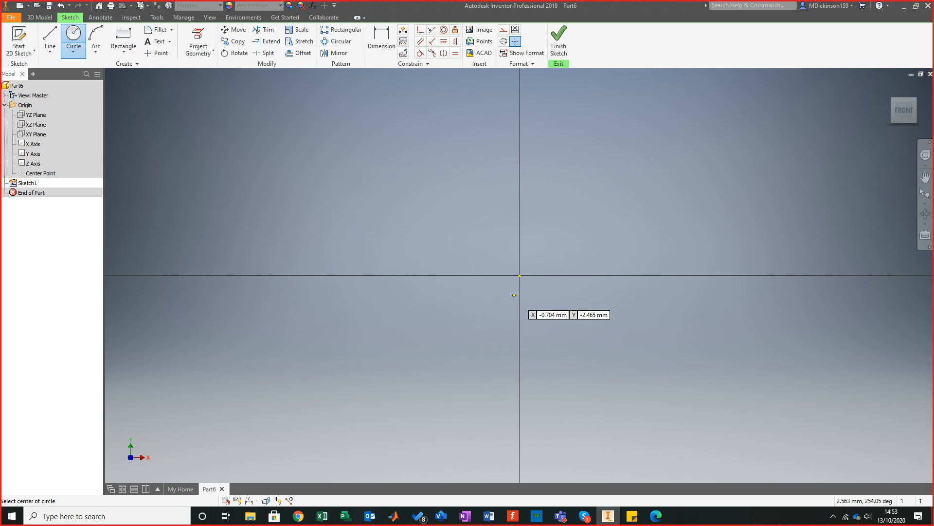
click(520, 275)
scroll(591, 390, down, 5)
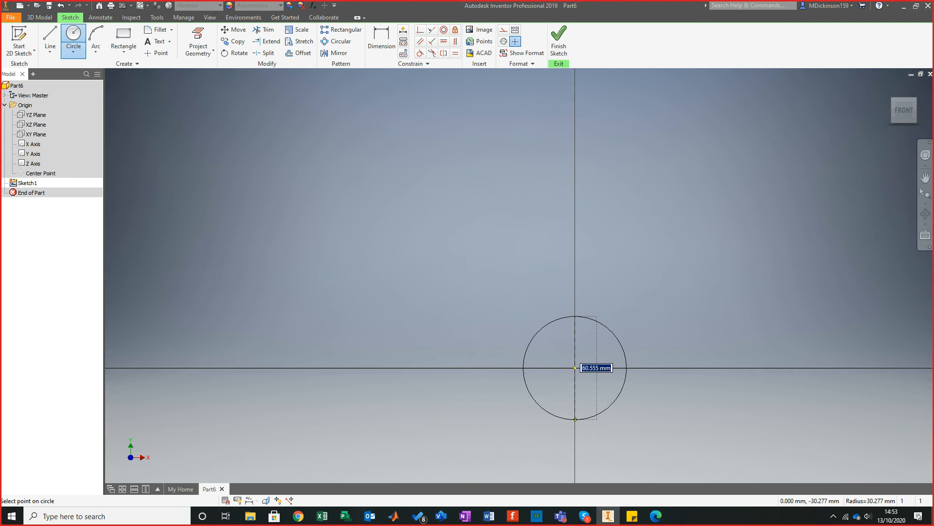
click(575, 437)
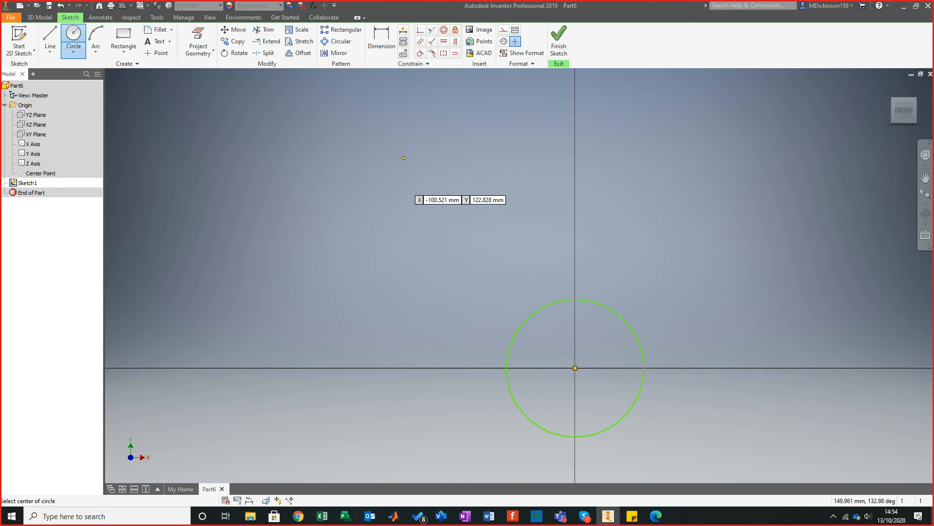
Step: Dimension the circle's diameter as 150 mm and finish the sketch
click(382, 40)
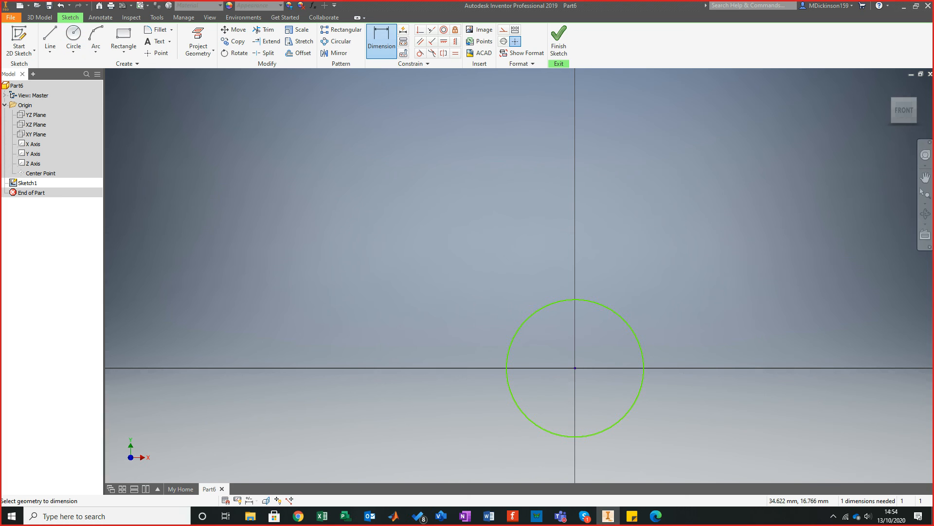
click(639, 342)
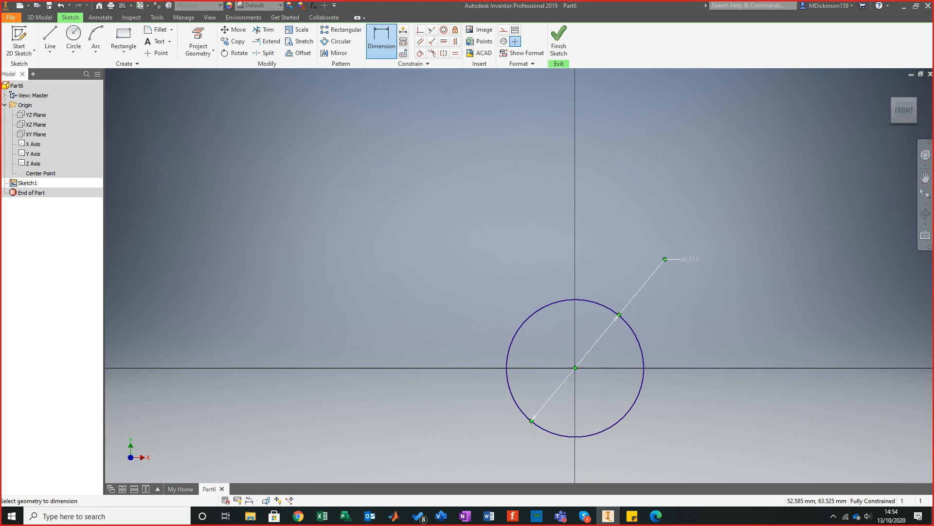
click(687, 260)
text(150)
click(722, 296)
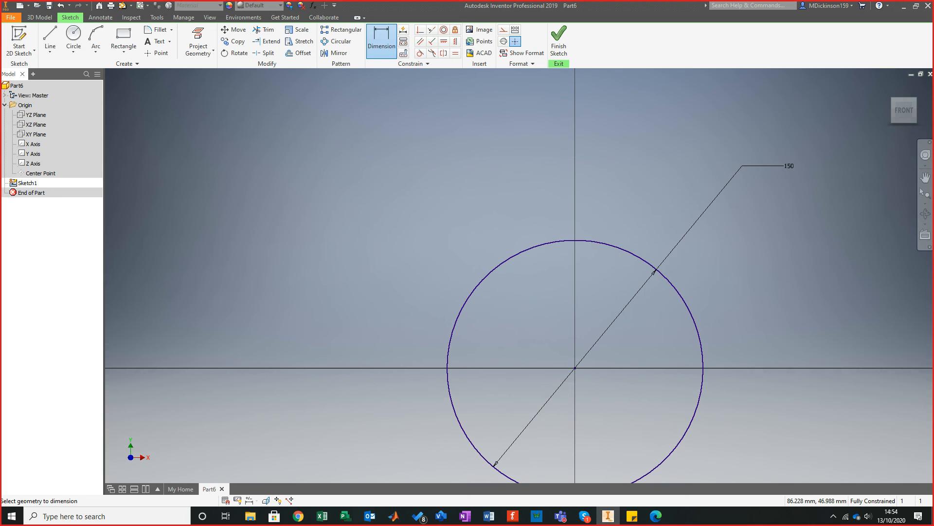
scroll(682, 311, down, 5)
scroll(686, 307, up, 5)
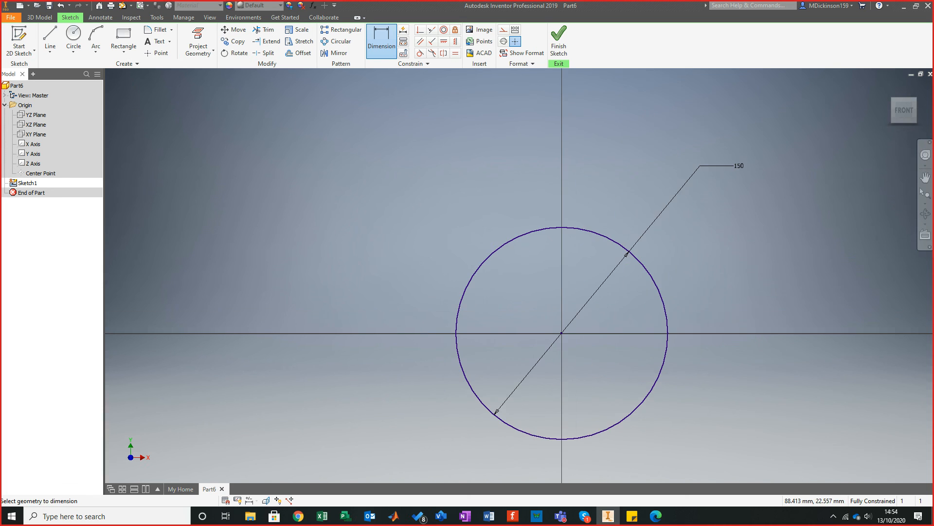
scroll(642, 433, down, 3)
scroll(640, 437, up, 4)
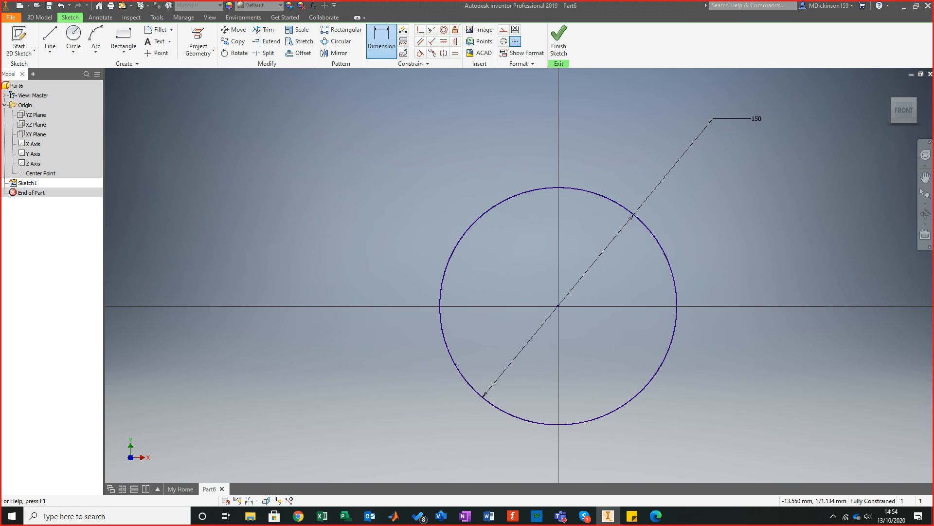
click(559, 39)
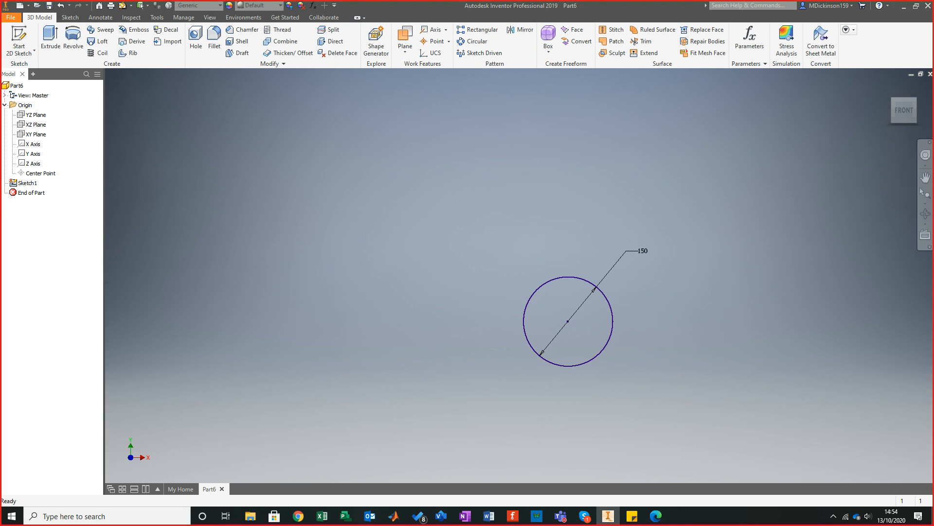
Step: Start a second 2D sketch on the YZ plane, perpendicular to the 150 mm circle
scroll(554, 323, down, 5)
scroll(554, 323, up, 6)
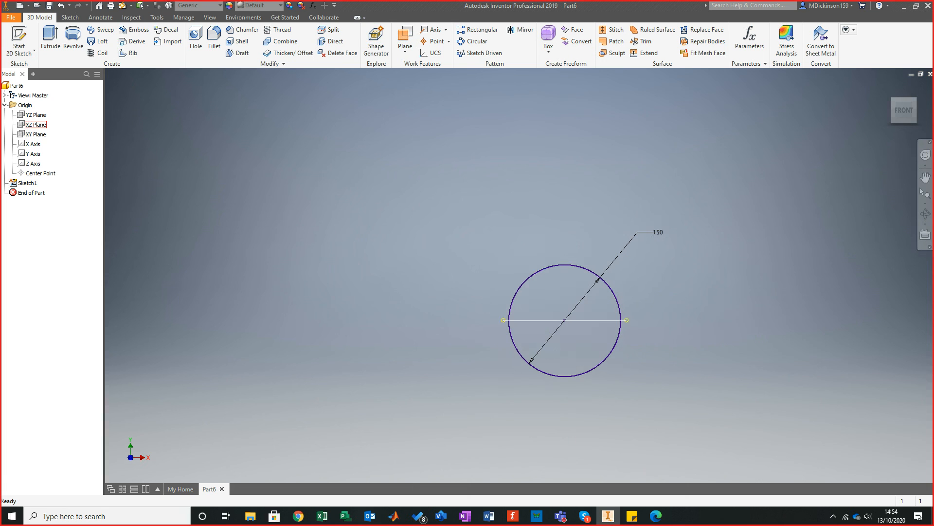
scroll(627, 391, down, 5)
scroll(528, 371, up, 5)
scroll(487, 360, down, 6)
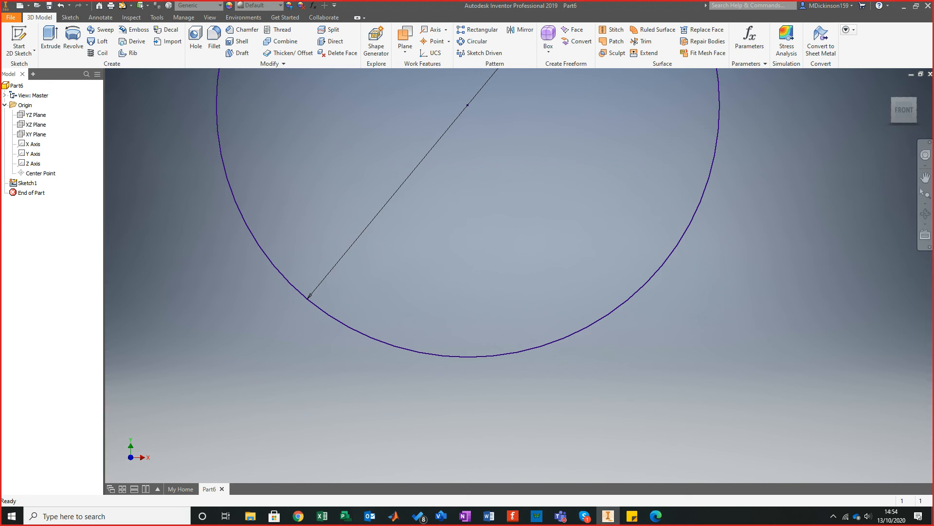
scroll(488, 392, up, 3)
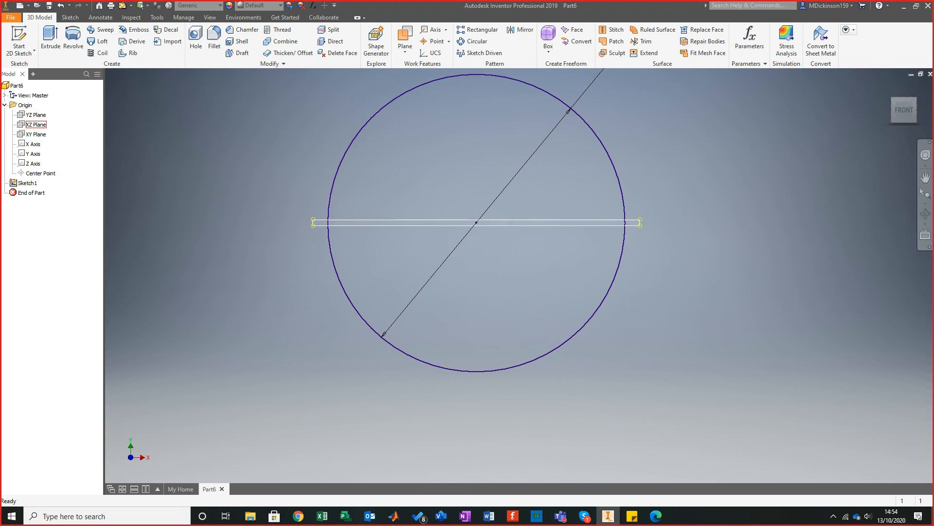
click(477, 217)
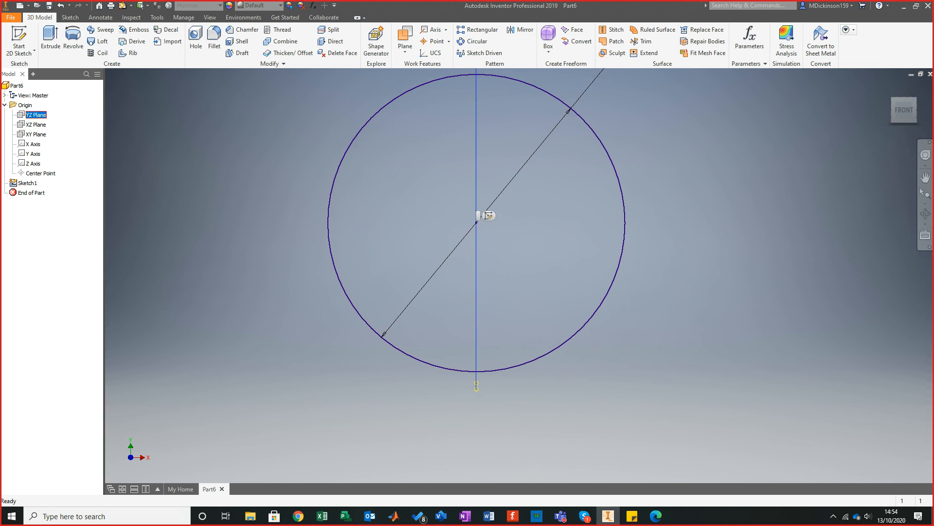
click(488, 215)
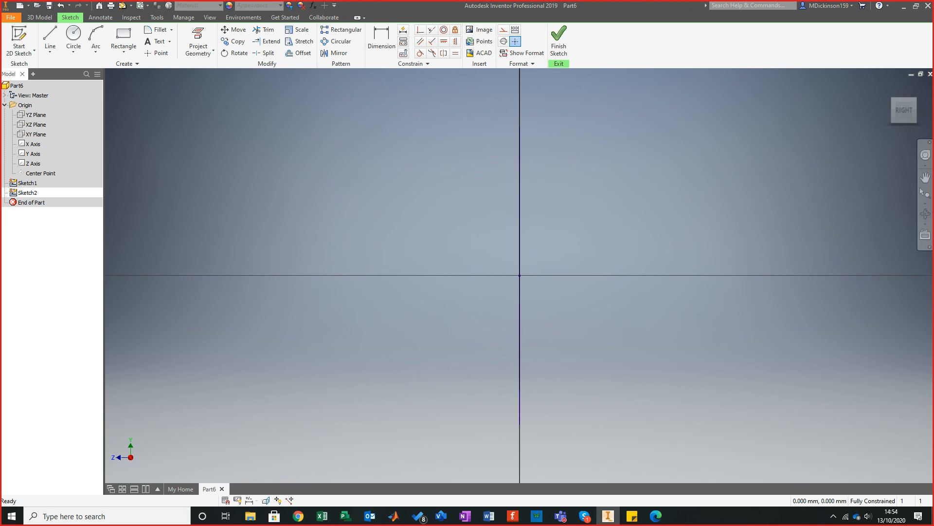
middle_drag(519, 137, 556, 232)
mouse_move(557, 288)
middle_down()
mouse_move(492, 165)
mouse_move(467, 156)
mouse_move(463, 175)
middle_up()
scroll(515, 272, down, 2)
scroll(514, 273, down, 2)
mouse_move(514, 273)
shift+middle_down()
mouse_move(474, 276)
mouse_move(520, 271)
mouse_move(520, 234)
shift+middle_up()
scroll(520, 312, up, 2)
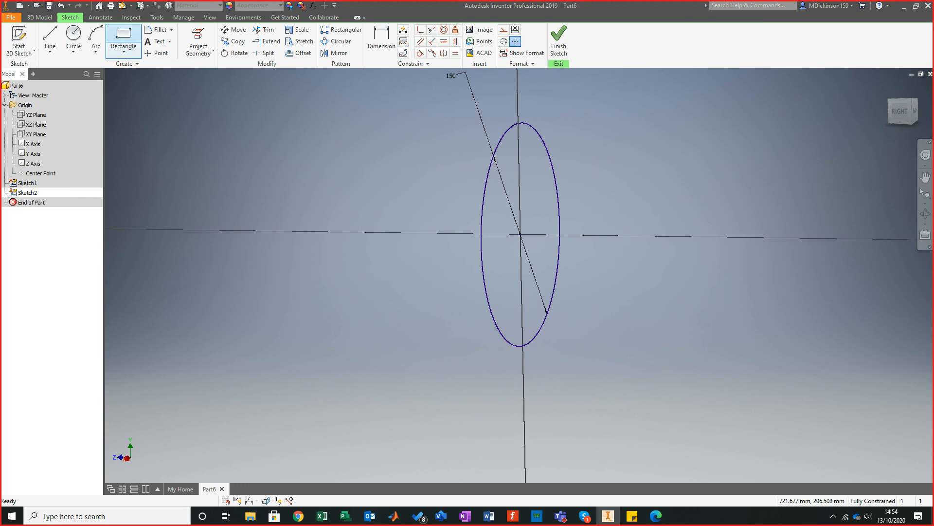
Step: Draw a small circle on the vertical axis just below the large circle and set its diameter to 5 mm
click(73, 36)
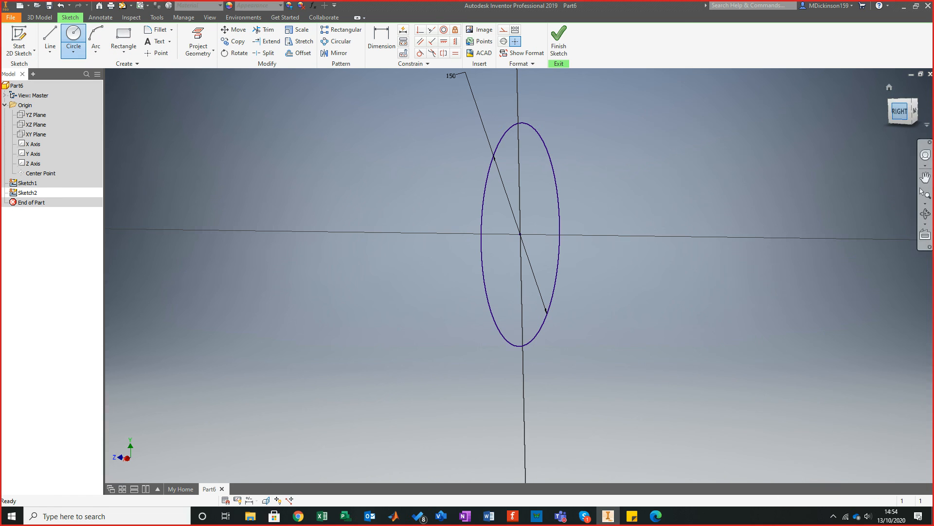
click(900, 112)
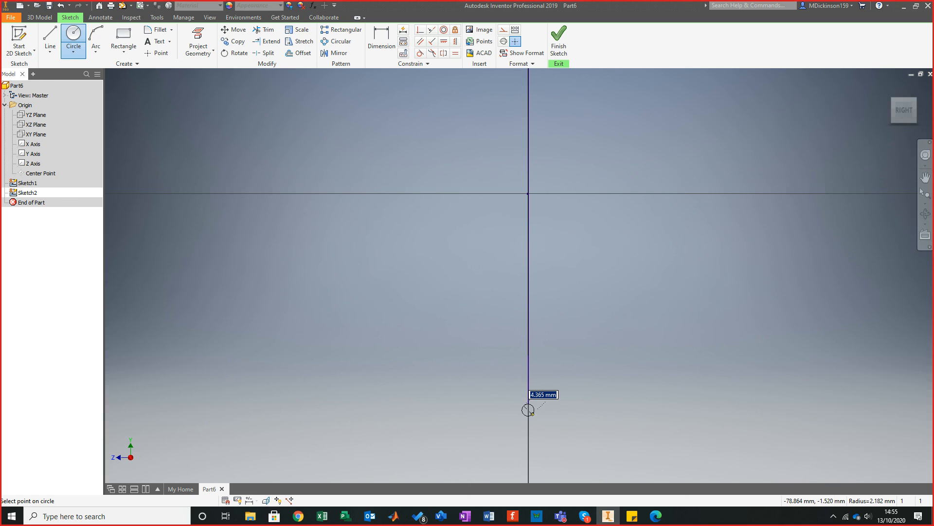
key(d)
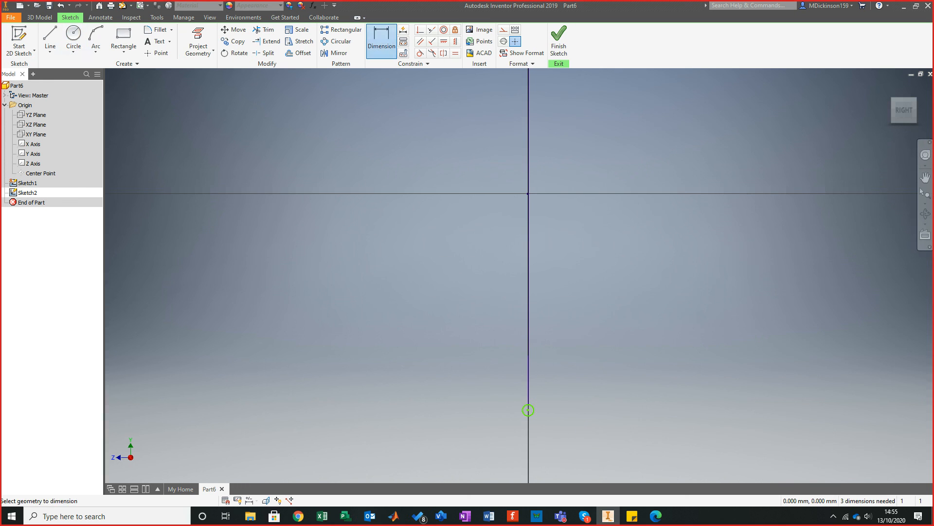
click(532, 406)
click(561, 384)
text(5)
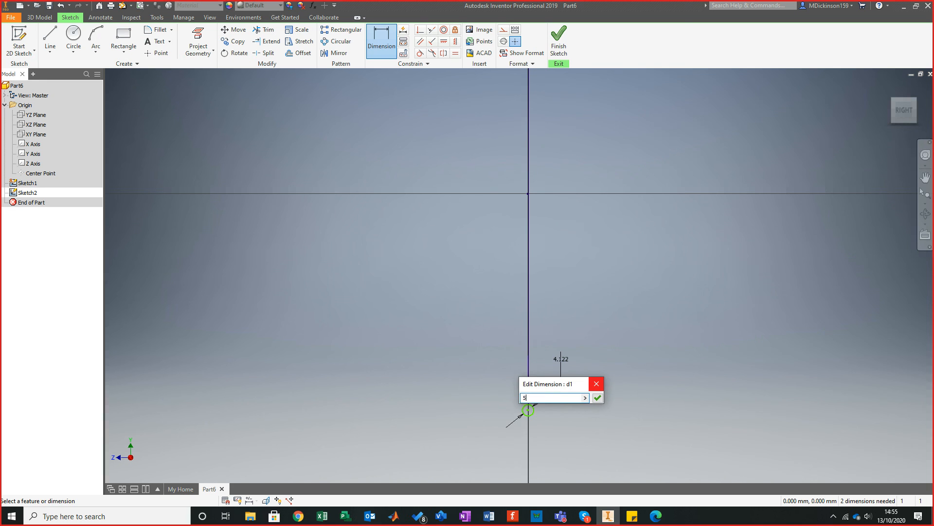
key(Return)
shift+middle_drag(540, 292, 518, 294)
scroll(519, 294, down, 2)
middle_drag(504, 455, 490, 385)
click(553, 369)
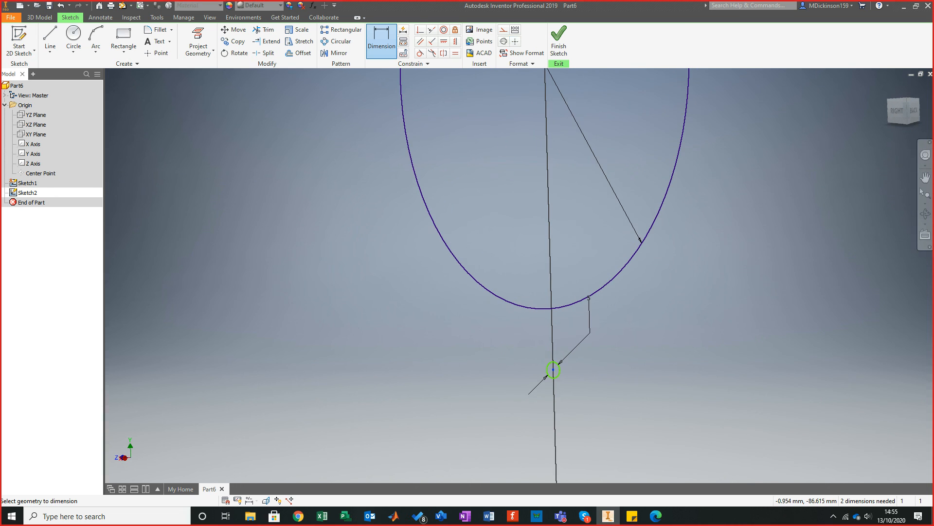
click(529, 394)
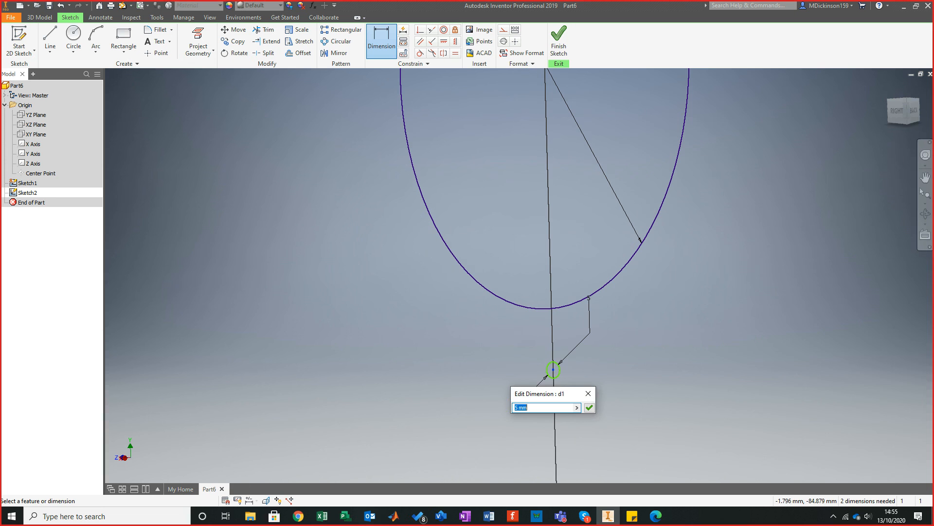
click(590, 408)
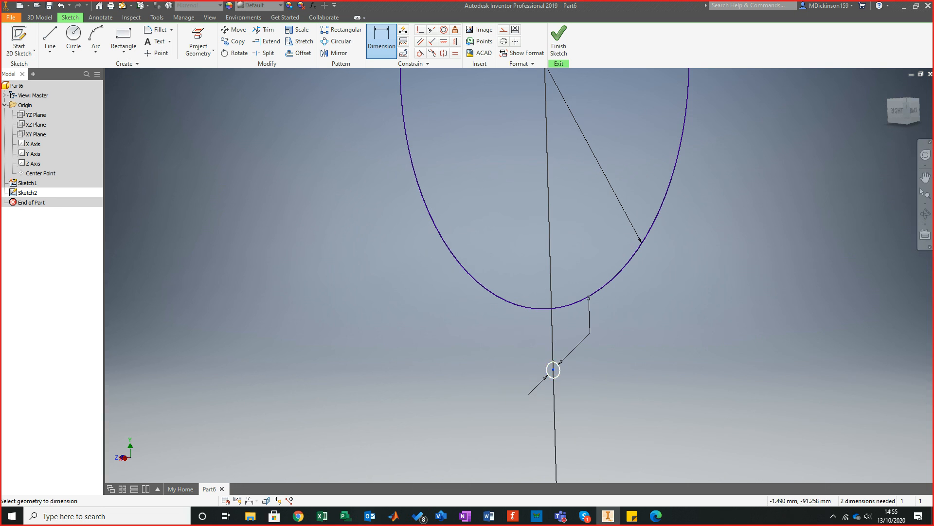
key(Escape)
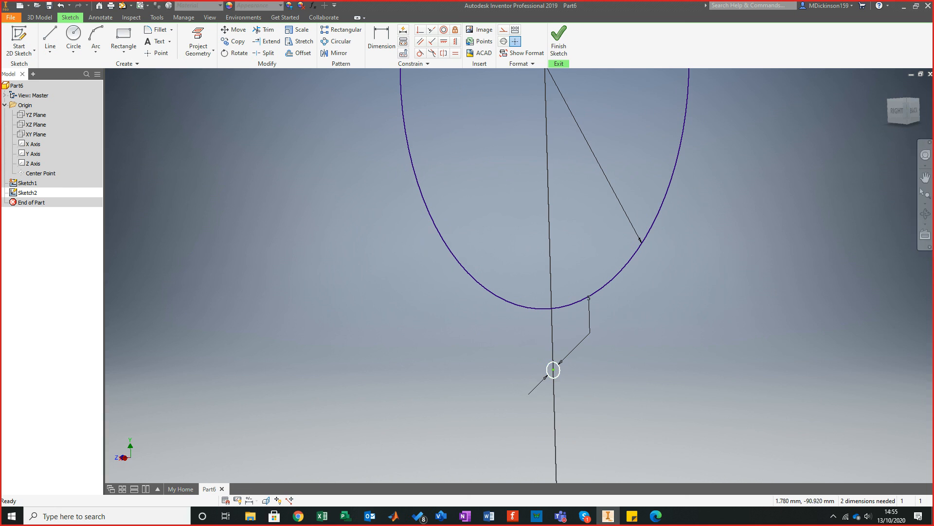
Step: Move the 5 mm circle up along the vertical axis, closer to the large circle's lower edge
click(553, 370)
drag(553, 370, 553, 334)
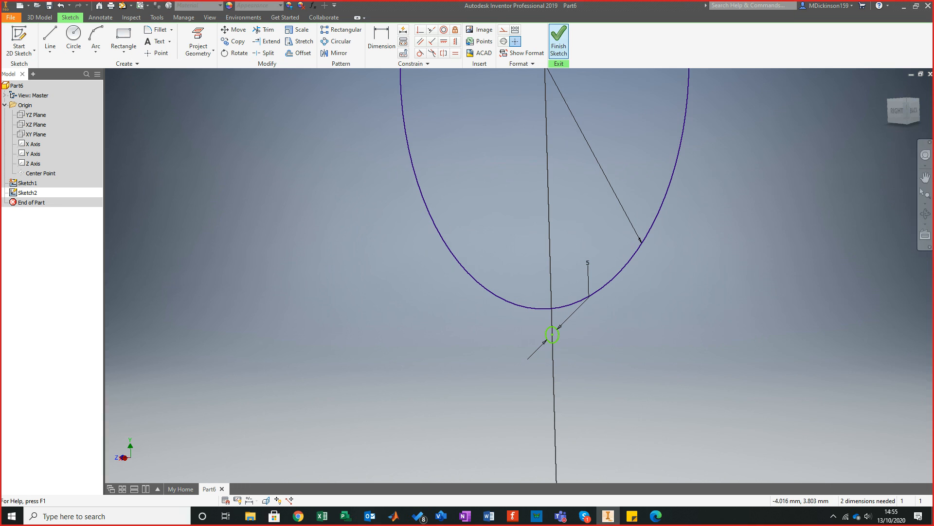
Step: Finish the sketch containing the 5 mm circle
click(558, 42)
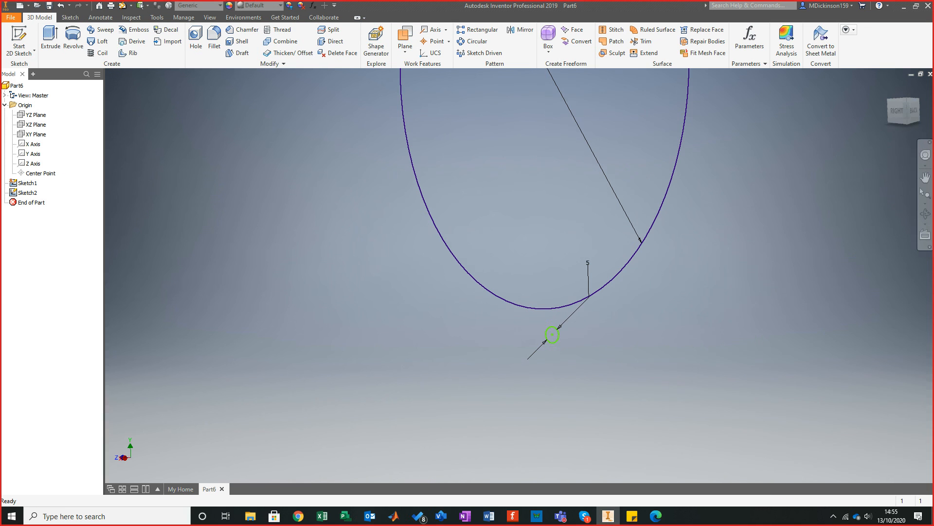
scroll(634, 361, up, 11)
scroll(638, 357, down, 10)
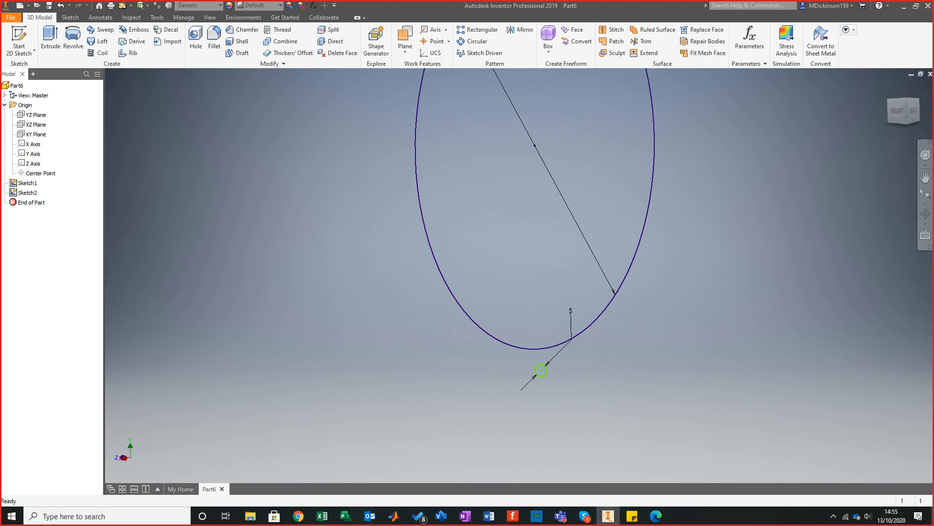
scroll(540, 370, up, 5)
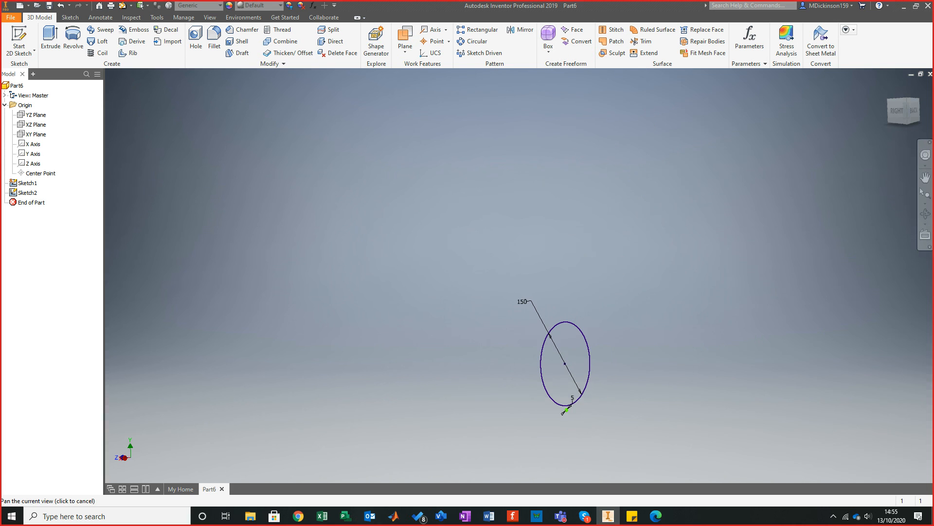
scroll(588, 394, down, 5)
scroll(588, 393, up, 2)
middle_drag(589, 394, 615, 309)
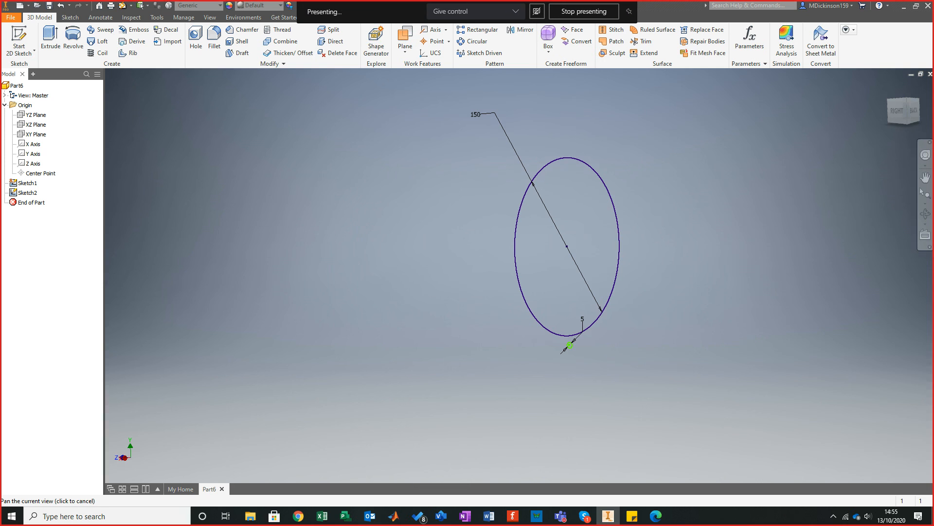
key(alt)
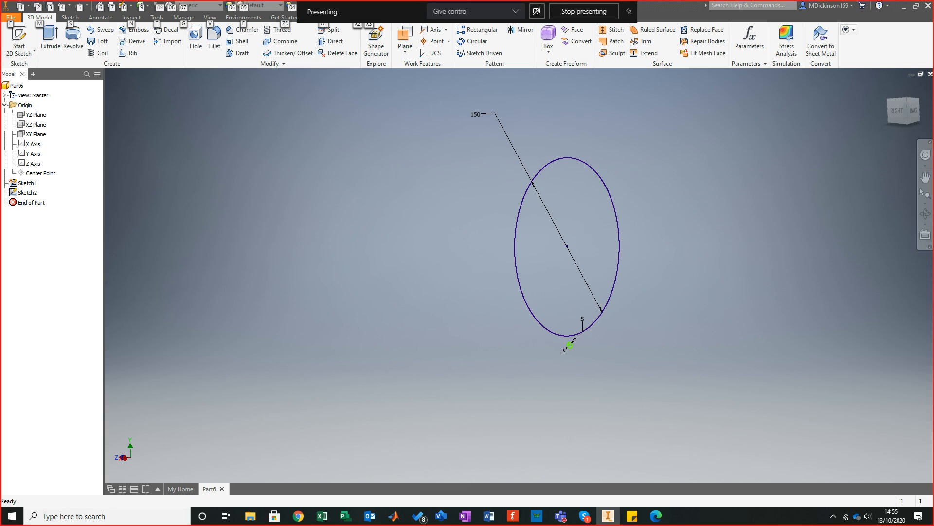
scroll(645, 304, down, 3)
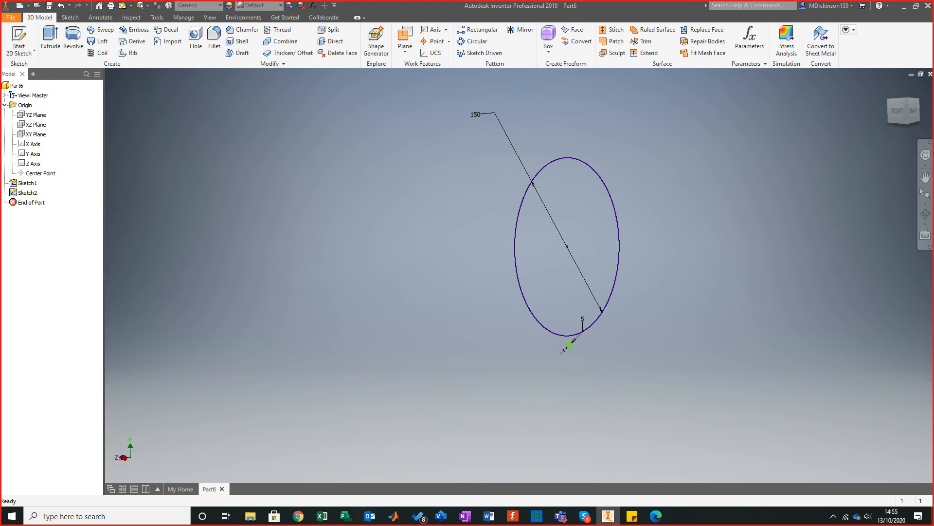
mouse_move(540, 292)
shift+middle_down()
mouse_move(511, 338)
mouse_move(523, 379)
mouse_move(538, 390)
mouse_move(506, 423)
mouse_move(467, 418)
mouse_move(516, 442)
shift+middle_up()
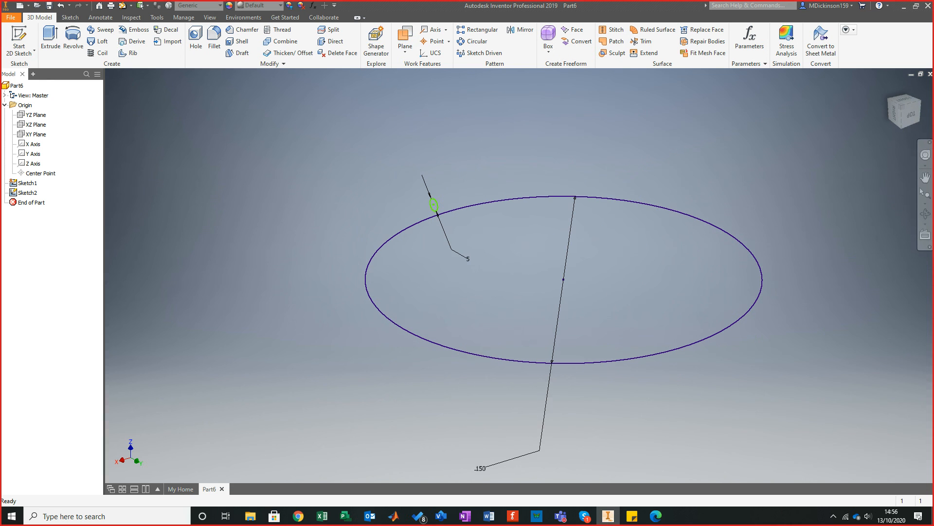
Step: Start a Sweep with surface output and select the 5 mm circle as its profile
click(101, 30)
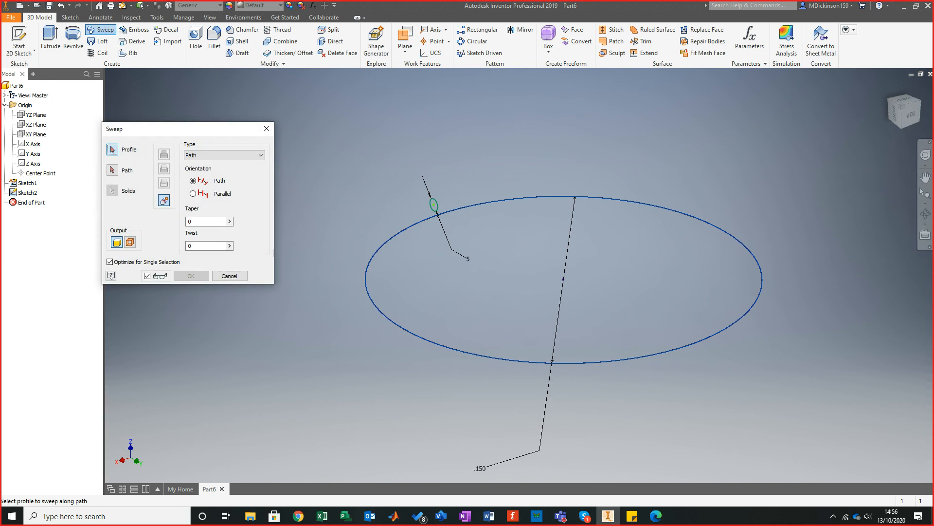
drag(146, 128, 153, 76)
click(137, 189)
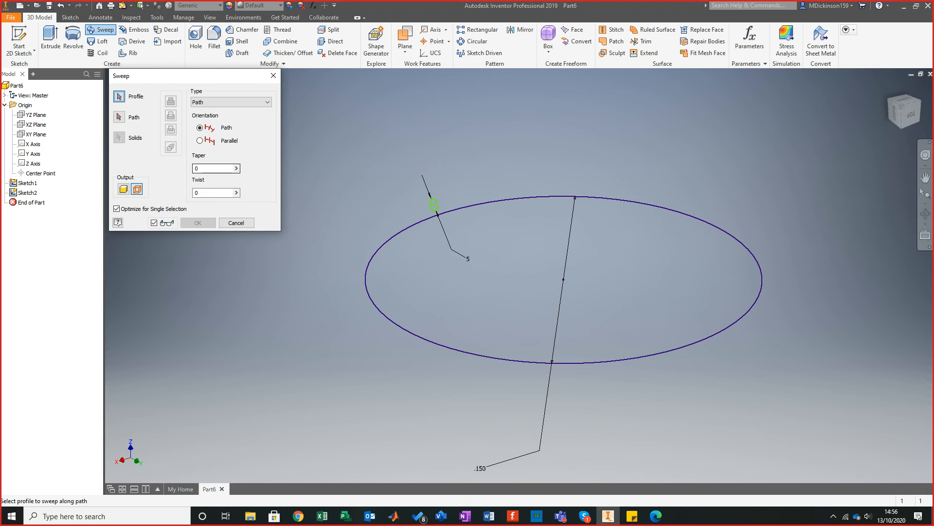
scroll(418, 188, up, 8)
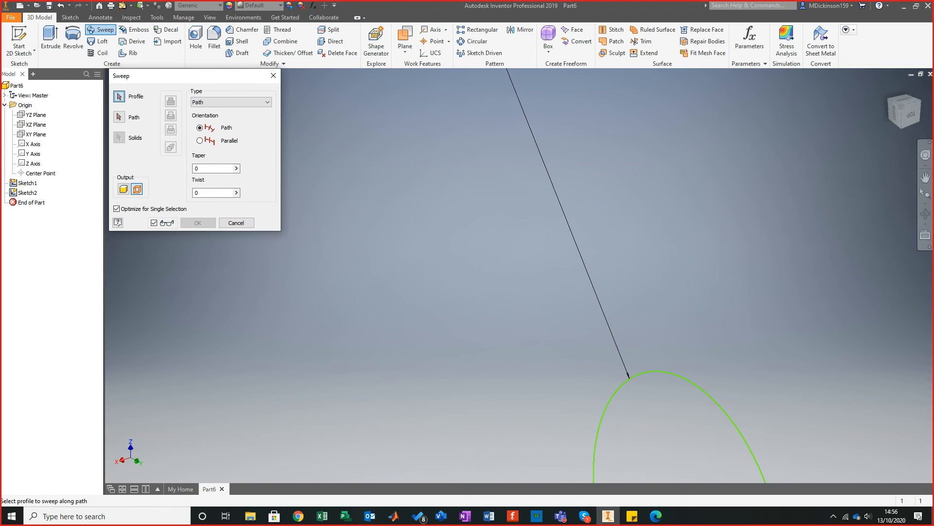
click(627, 382)
scroll(595, 323, down, 8)
scroll(643, 382, up, 4)
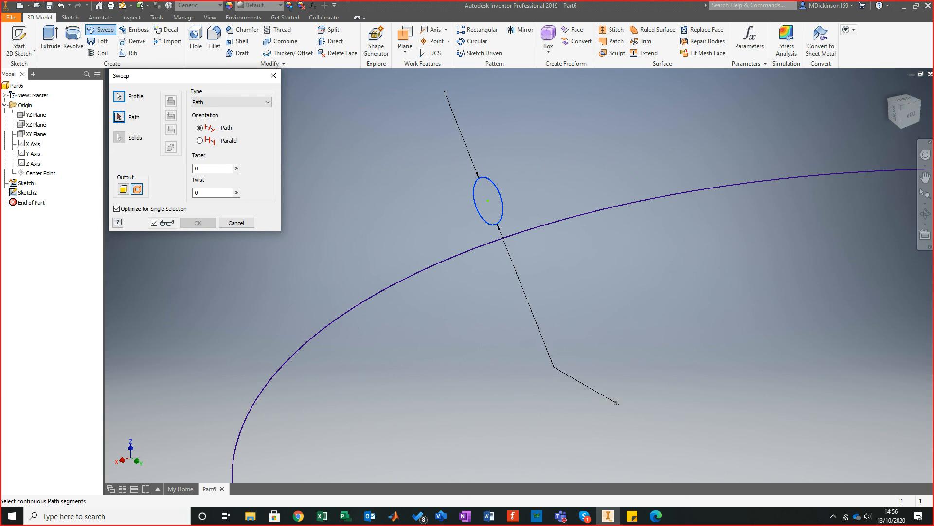
Step: Select the 150 mm circle as the path of the sweep
scroll(520, 315, down, 3)
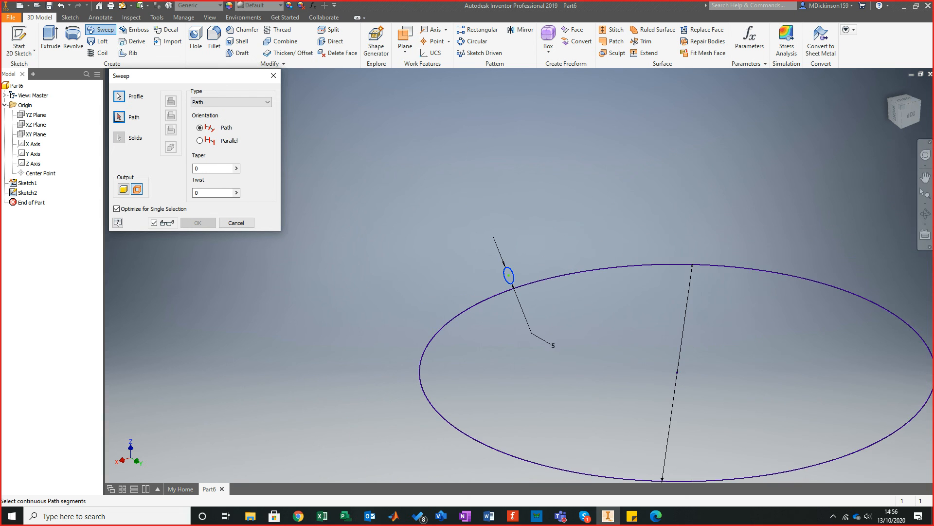
scroll(594, 324, down, 3)
middle_drag(593, 323, 466, 289)
scroll(465, 370, up, 3)
shift+middle_drag(464, 369, 756, 355)
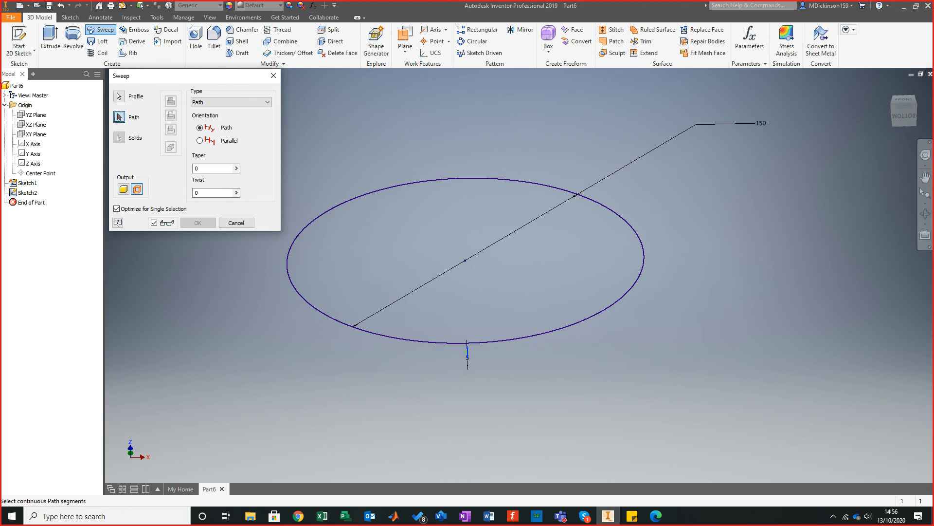
click(606, 310)
shift+middle_drag(605, 310, 452, 299)
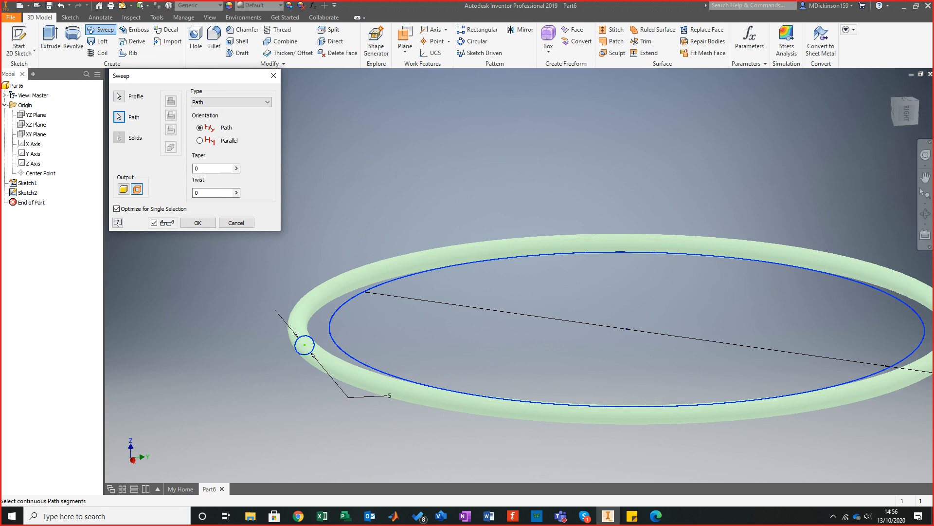
Step: Turn off Optimize for Single Selection and set the sweep's twist to 360
click(236, 193)
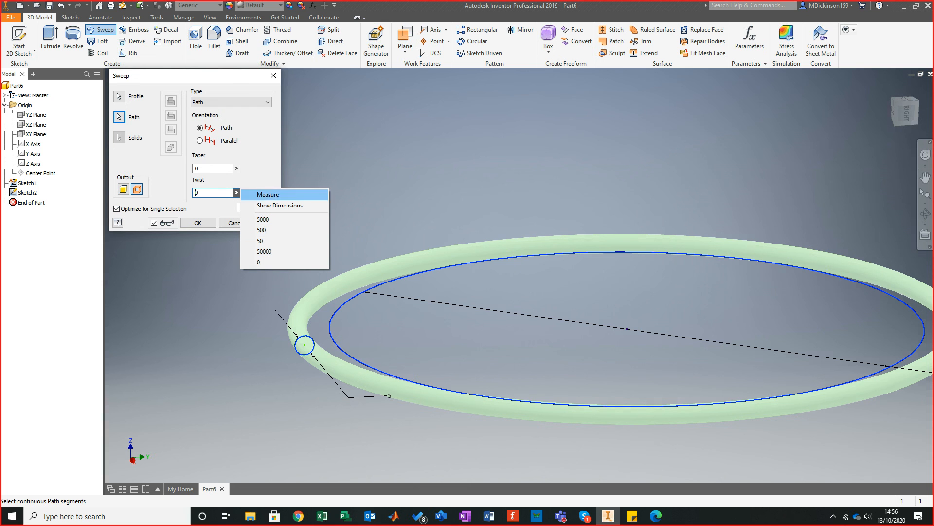
click(117, 209)
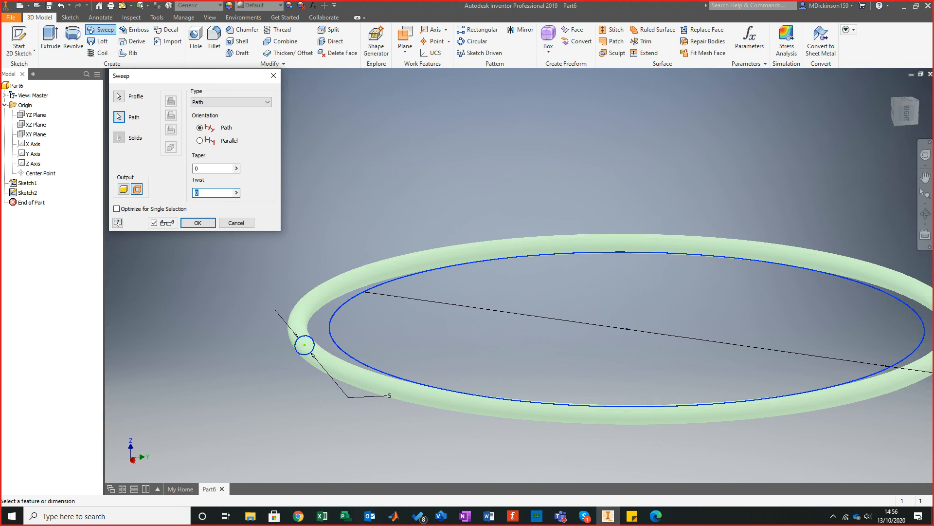
text(360)
shift+middle_drag(487, 350, 584, 319)
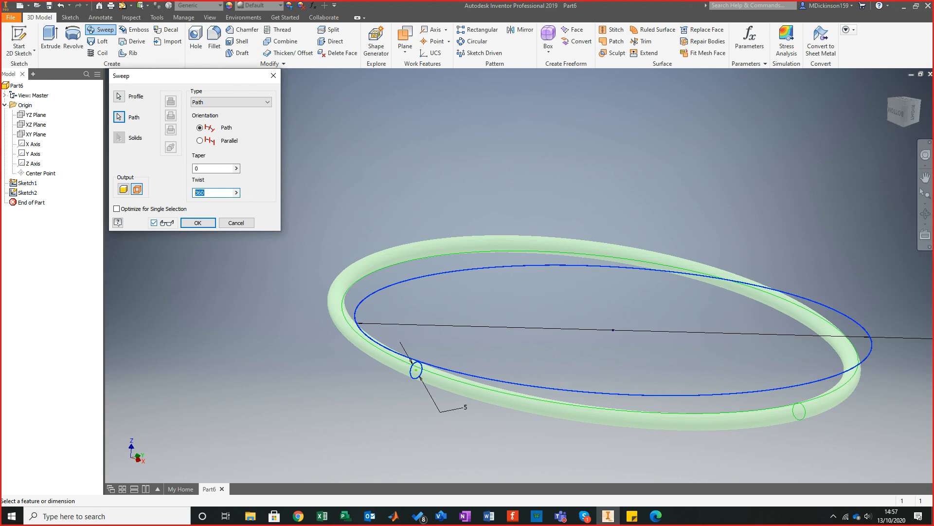
Step: Try a twist of 720 on the sweep
text(7)
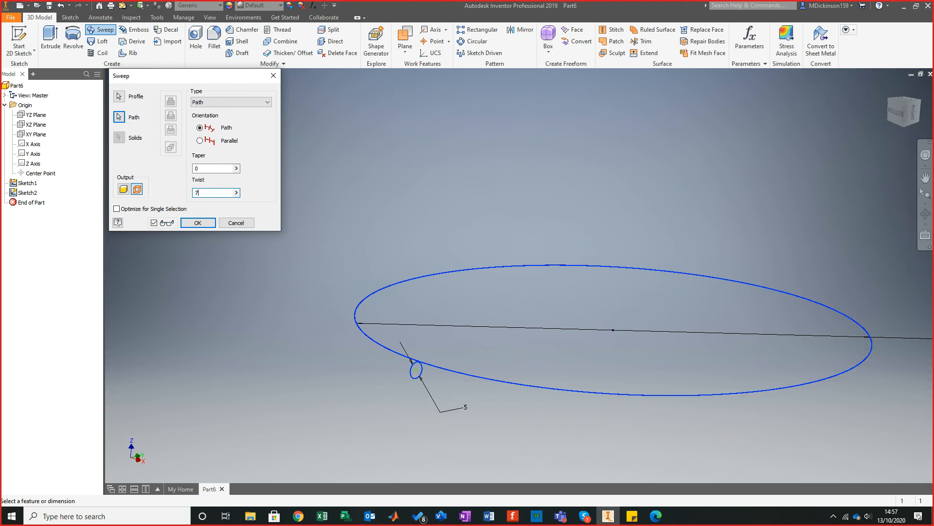
text(20)
shift+middle_drag(584, 318, 662, 298)
Step: Try a twist of 500 on the sweep in place of the previous value
key(BackSpace)
key(BackSpace)
key(BackSpace)
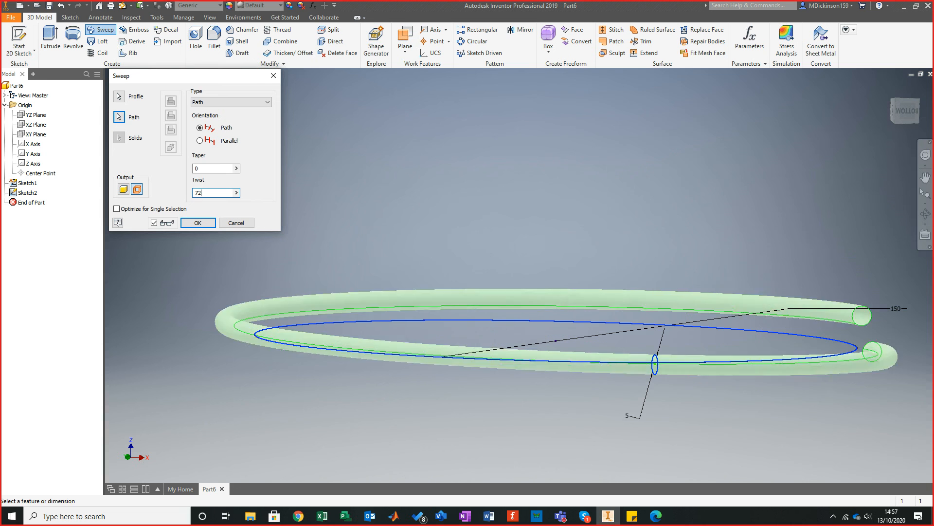
text(500)
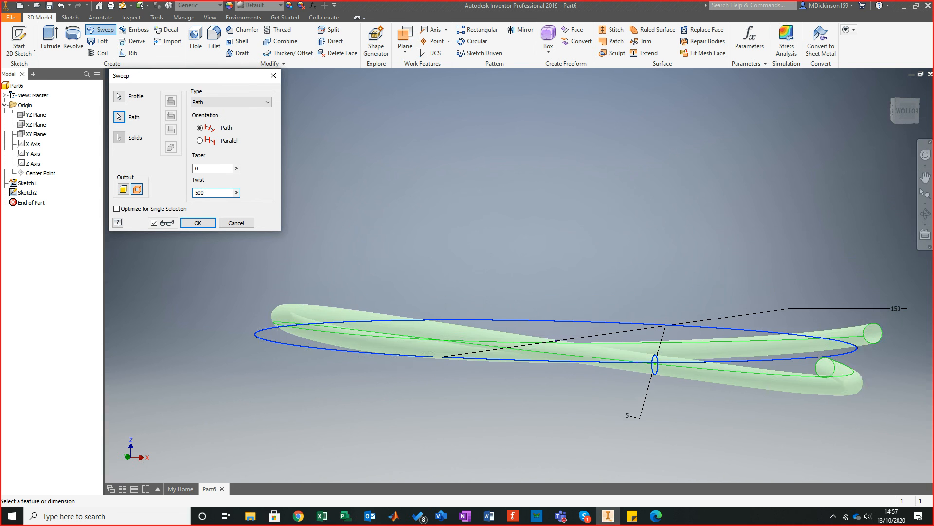
shift+middle_drag(628, 311, 596, 320)
Step: Clear the sweep's twist value and set it to 1800
key(BackSpace)
key(BackSpace)
key(BackSpace)
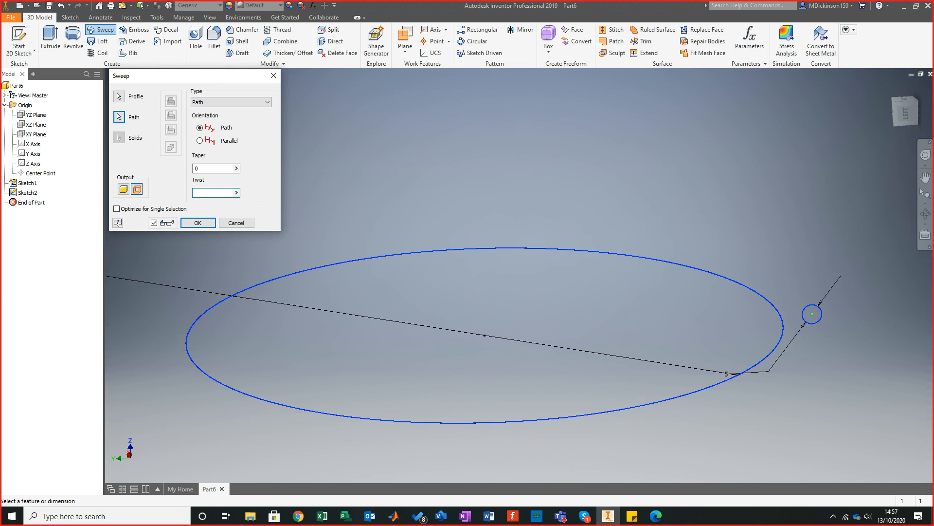
click(322, 515)
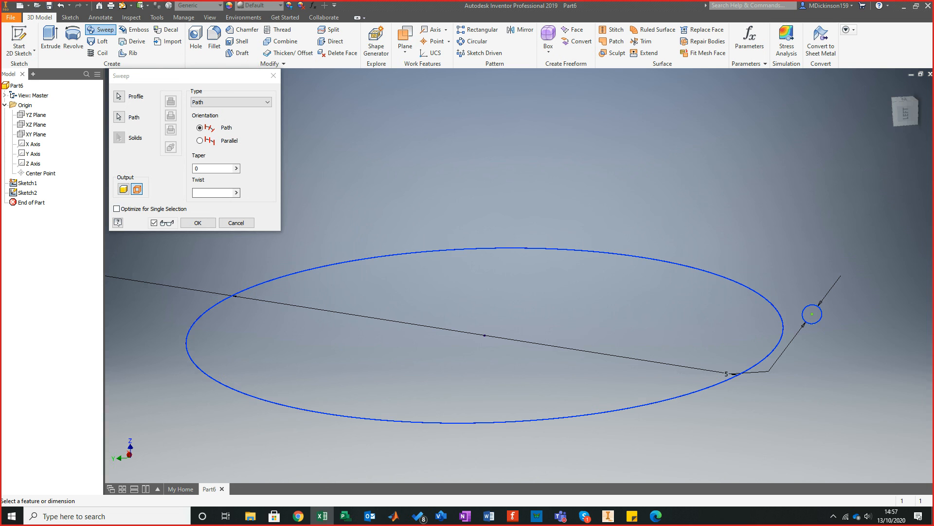
key(alt+Tab)
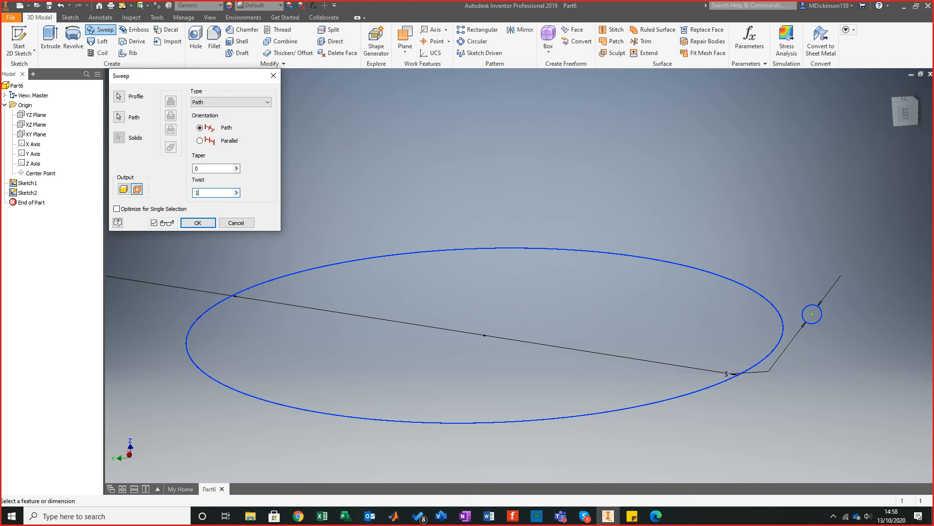
text(00)
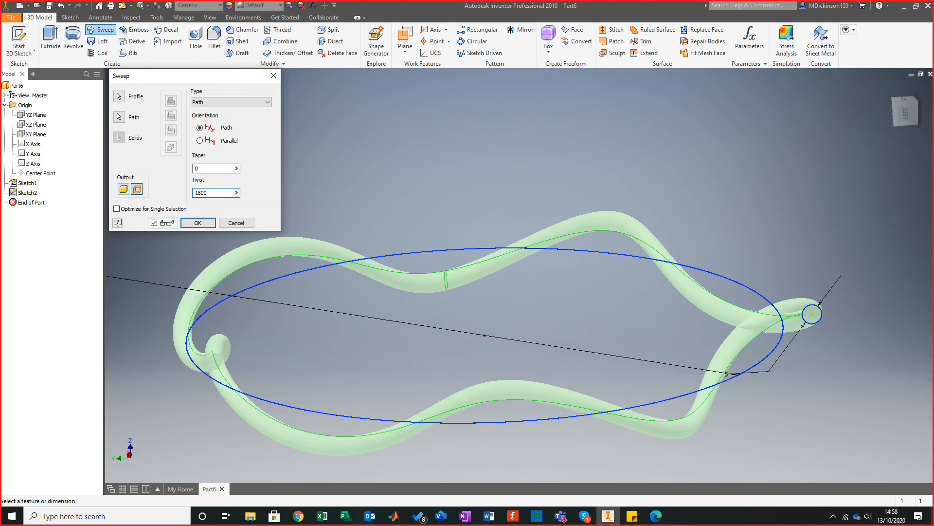
Step: Create the twisted surface sweep, continuing even though the path does not intersect the profile
shift+middle_drag(487, 316, 129, 280)
scroll(519, 276, up, 3)
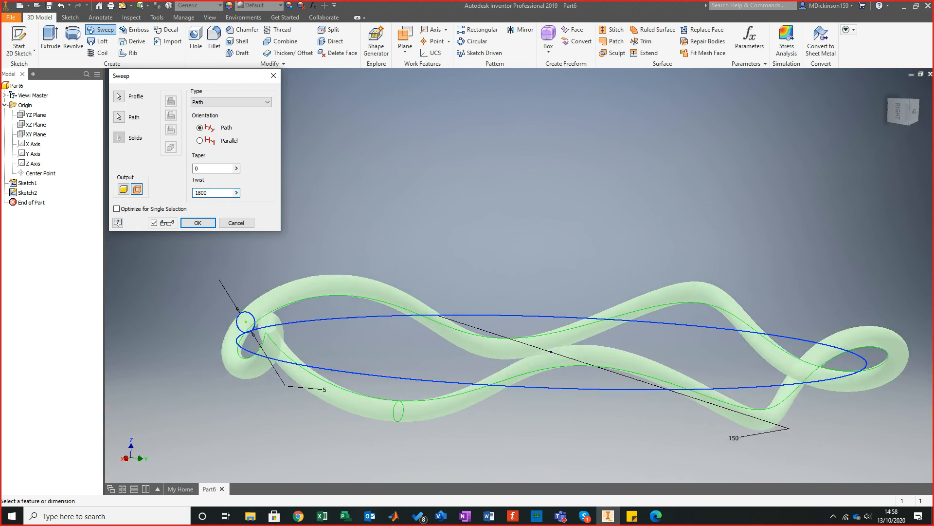
click(198, 223)
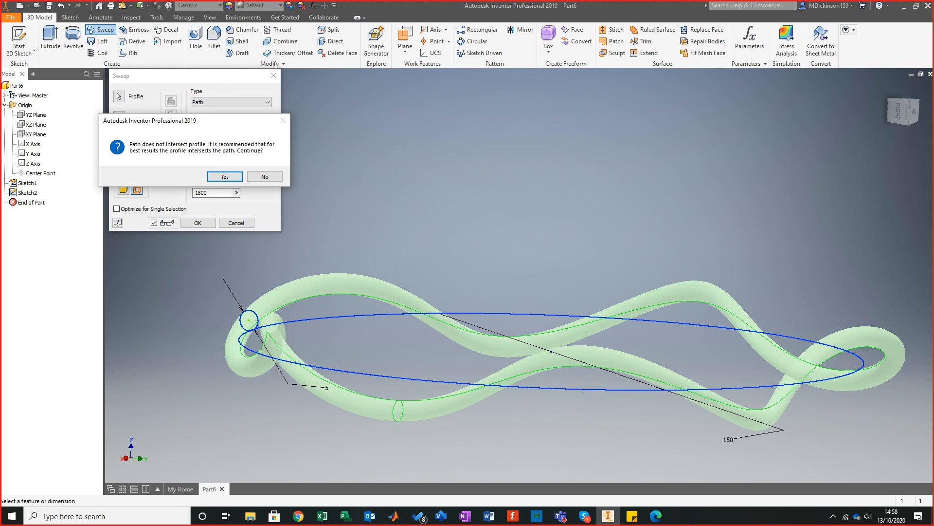
key(Return)
Step: Examine the shape of the twisted sweep surface and its start and end from several angles
shift+middle_drag(389, 292, 781, 219)
shift+middle_drag(584, 316, 746, 359)
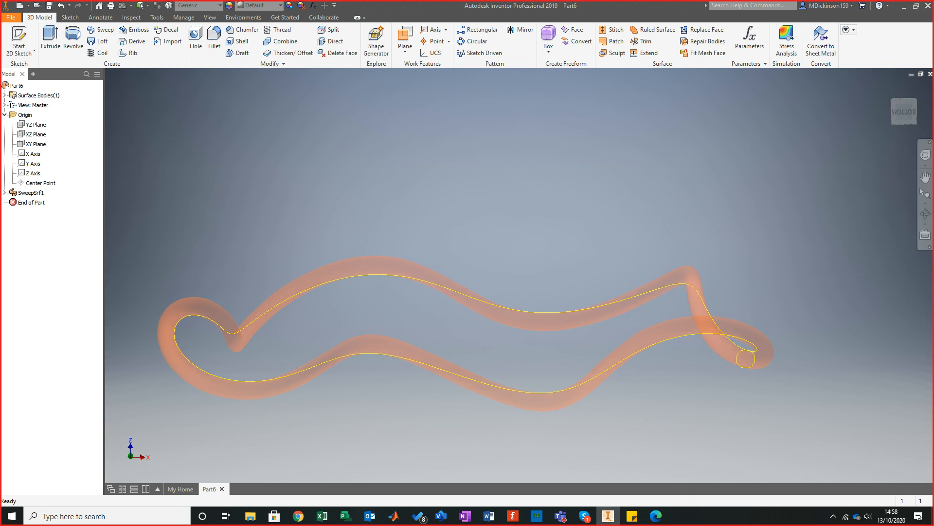
key(alt+Tab)
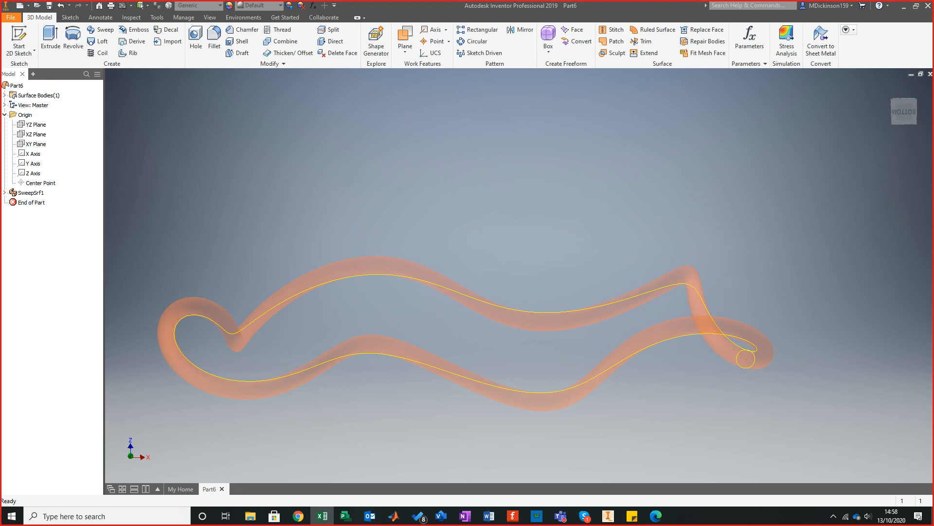
shift+middle_drag(515, 297, 525, 351)
scroll(518, 276, up, 3)
shift+middle_drag(523, 311, 415, 249)
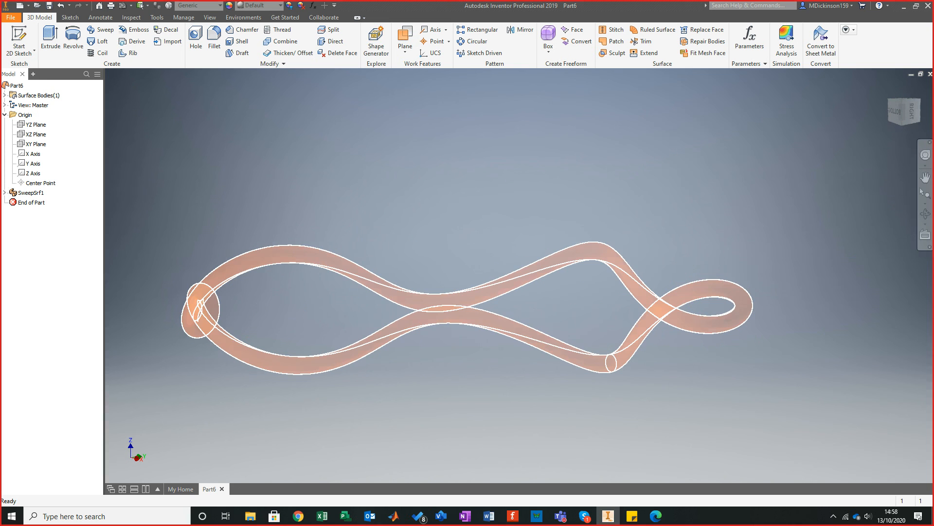
click(466, 303)
shift+middle_drag(466, 303, 511, 324)
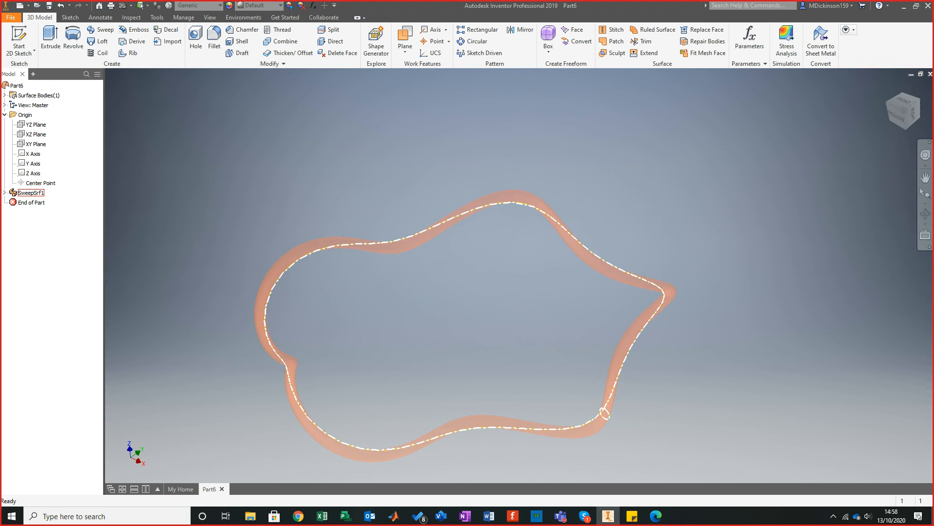
Step: Delete the twisted sweep feature while keeping its two consumed circle sketches
click(5, 193)
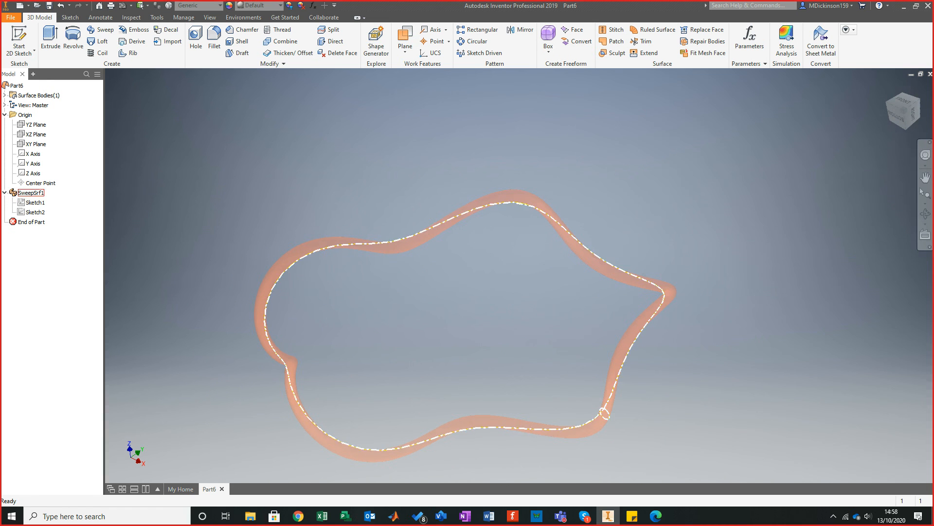
right_click(29, 193)
click(45, 230)
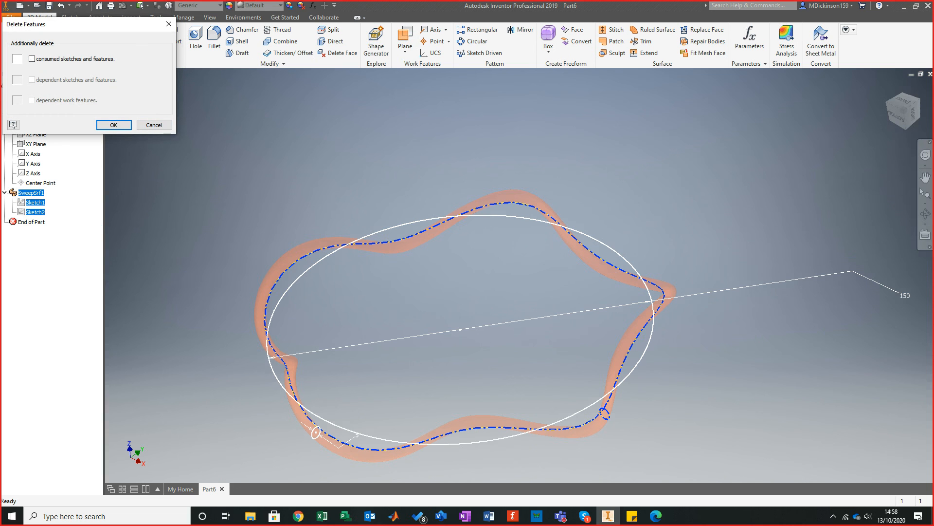
key(Return)
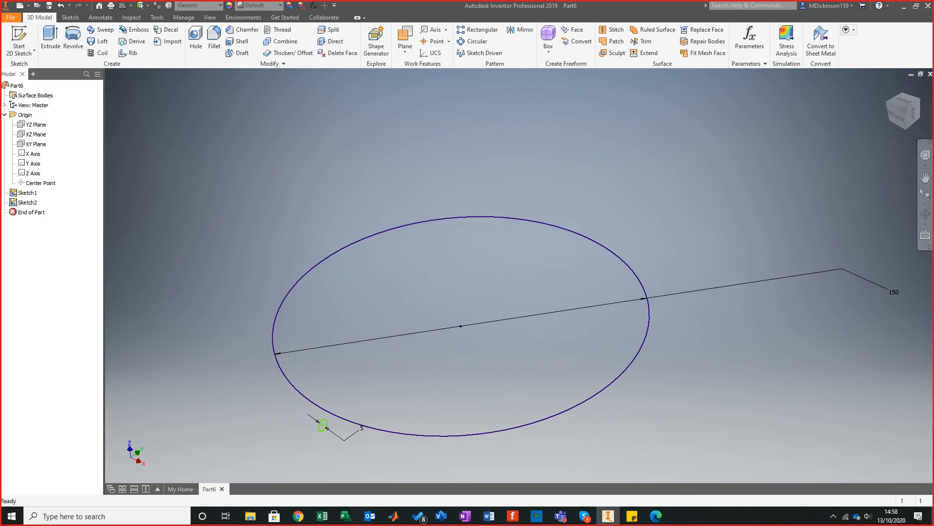
Step: Edit the first sketch and convert the 150 mm circle to construction geometry
right_click(24, 190)
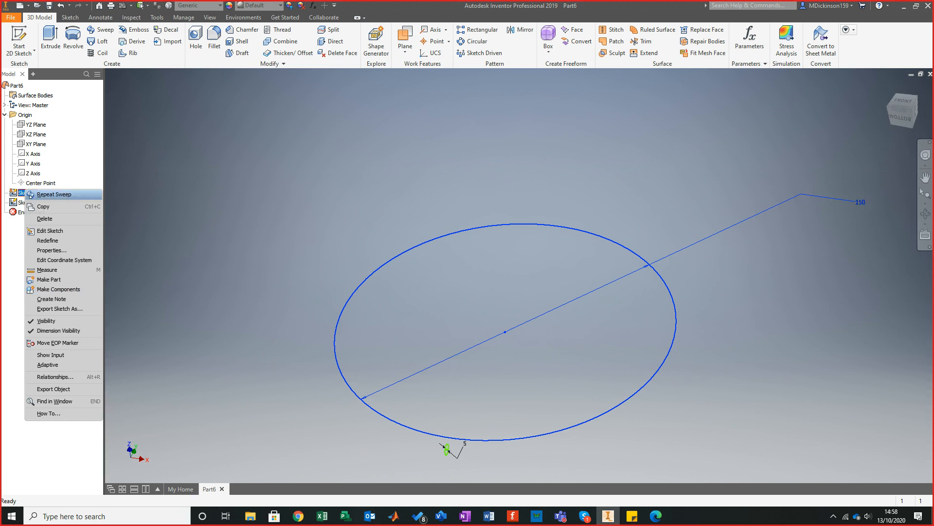
click(42, 232)
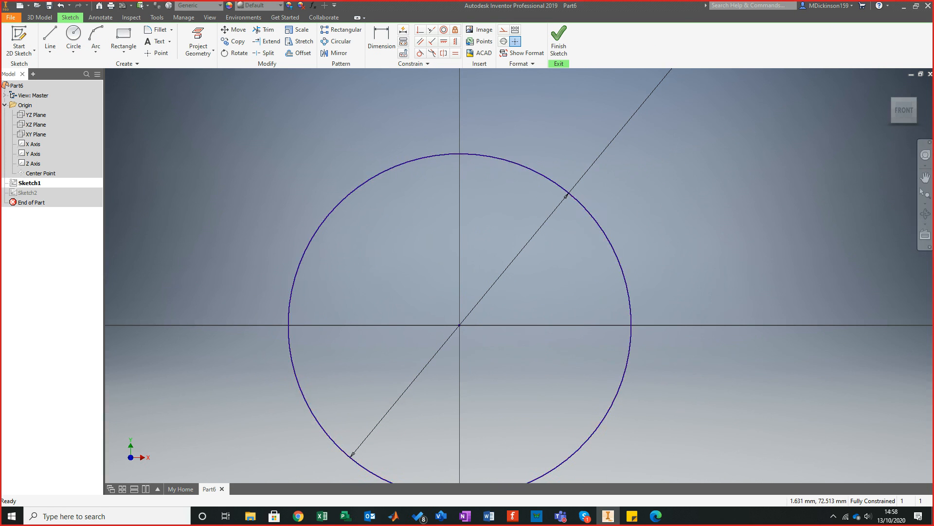
click(486, 157)
click(505, 31)
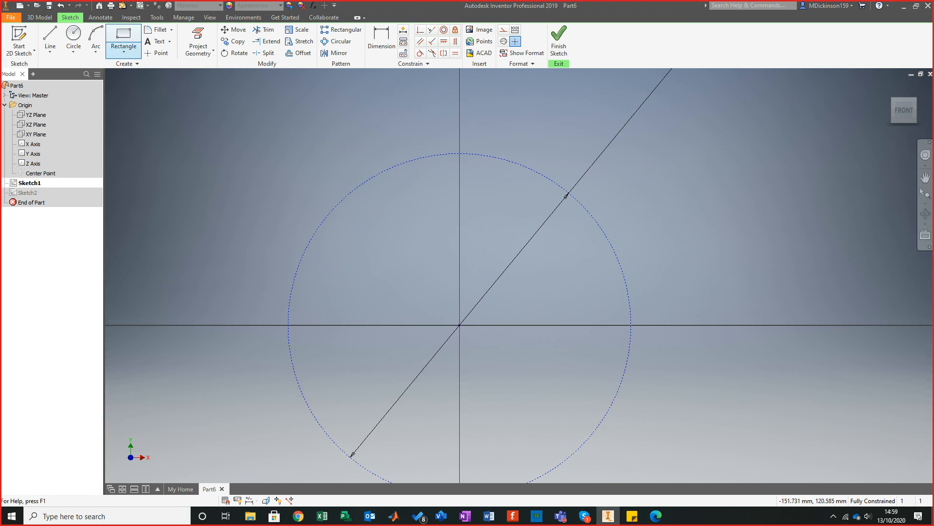
click(96, 51)
click(50, 51)
click(51, 50)
click(50, 50)
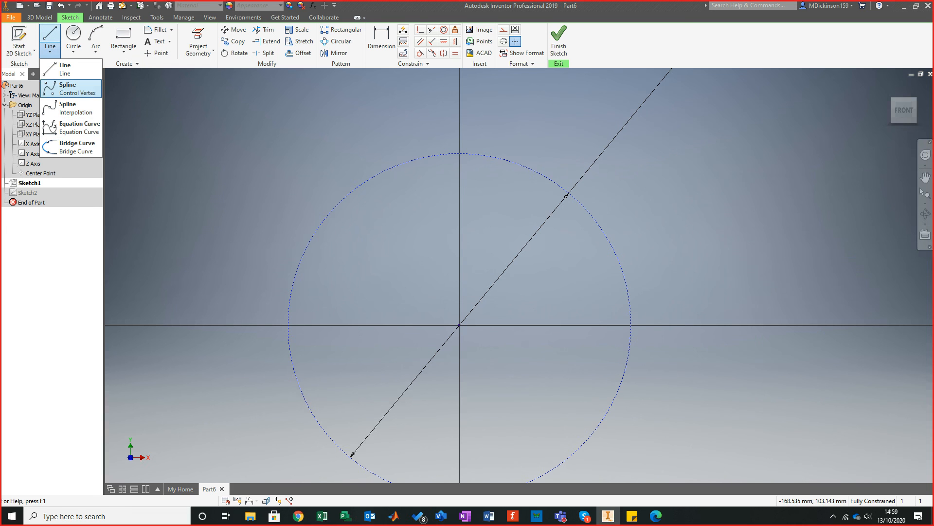
click(73, 108)
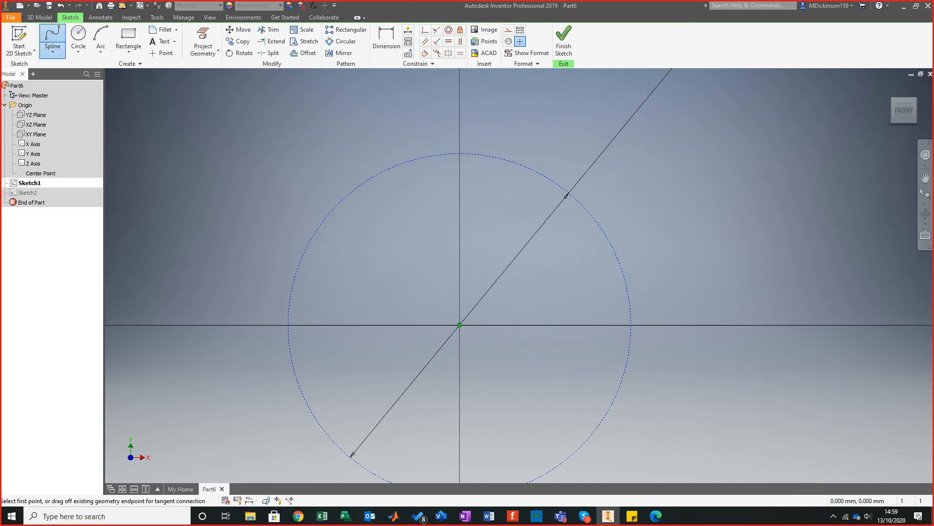
click(460, 324)
scroll(775, 313, up, 7)
scroll(796, 322, down, 3)
click(807, 171)
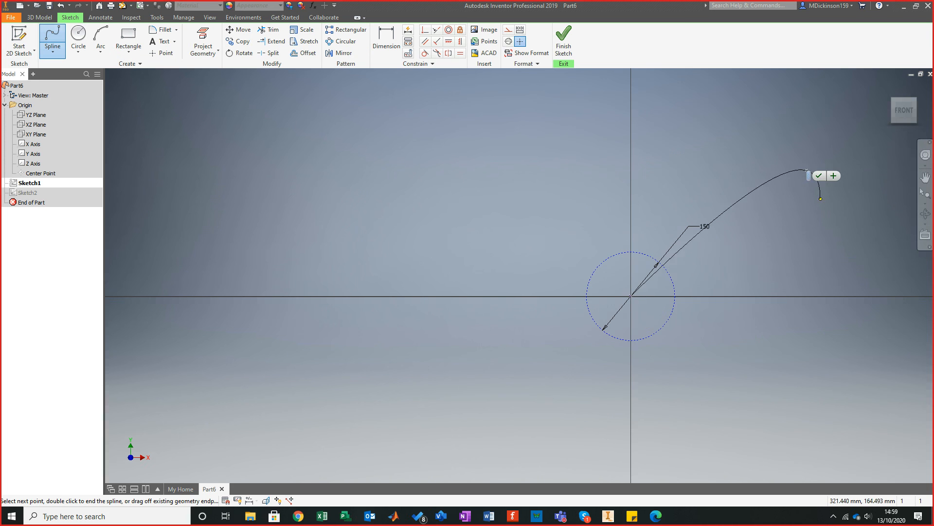
scroll(869, 362, up, 6)
click(891, 408)
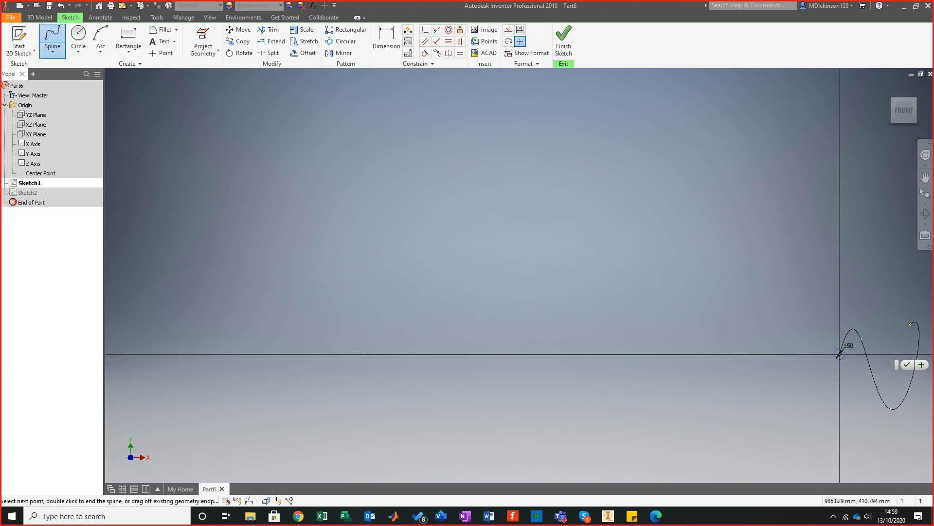
right_click(909, 326)
click(906, 365)
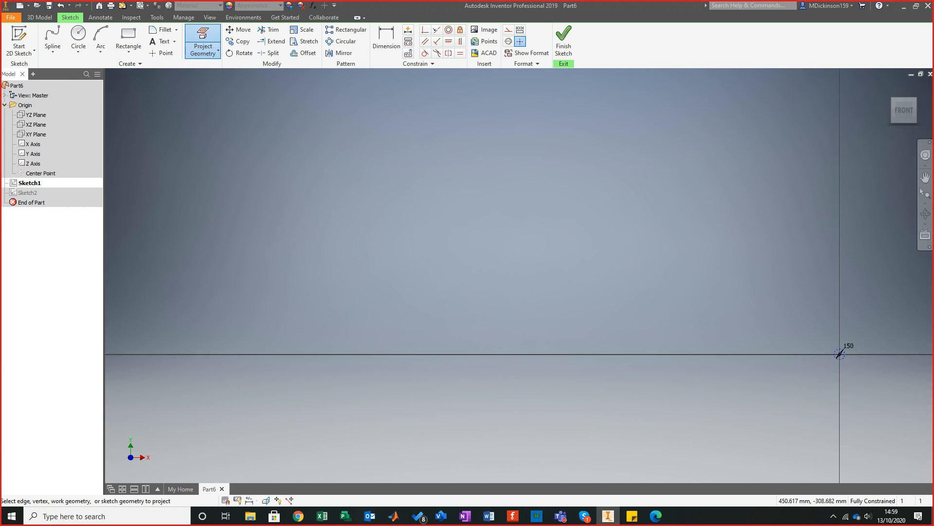
Step: Sketch a wavy interpolation spline from the origin with one crest, one trough and a rising end beyond the construction circle
scroll(896, 371, up, 4)
scroll(919, 373, down, 9)
scroll(910, 367, up, 1)
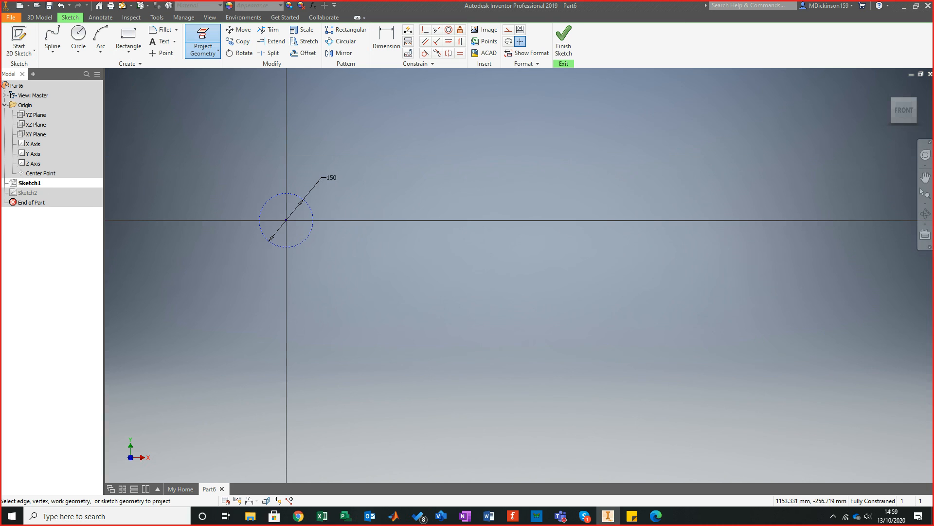
click(53, 39)
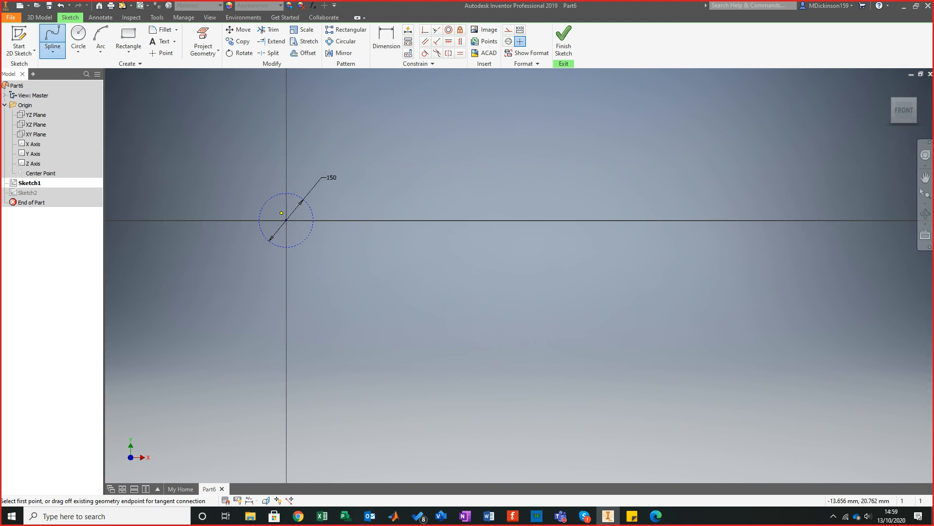
click(287, 220)
click(408, 114)
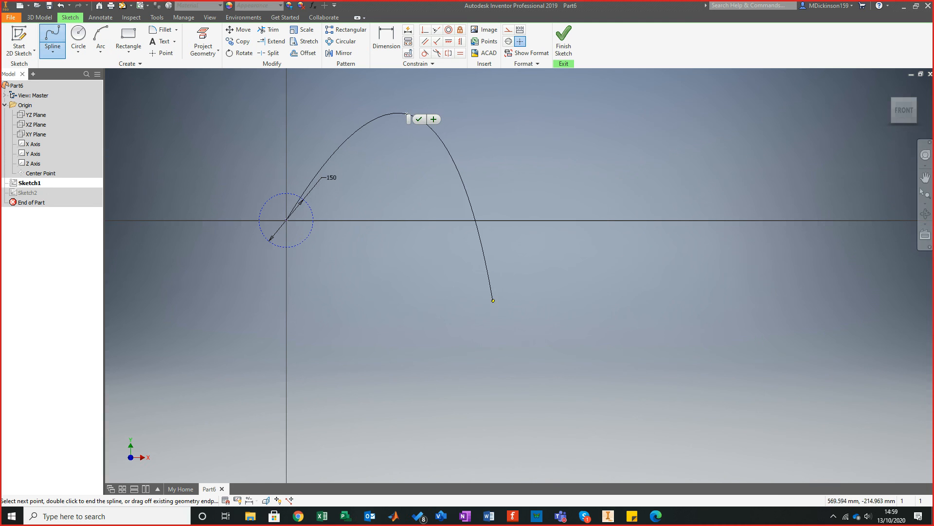
click(508, 356)
click(689, 263)
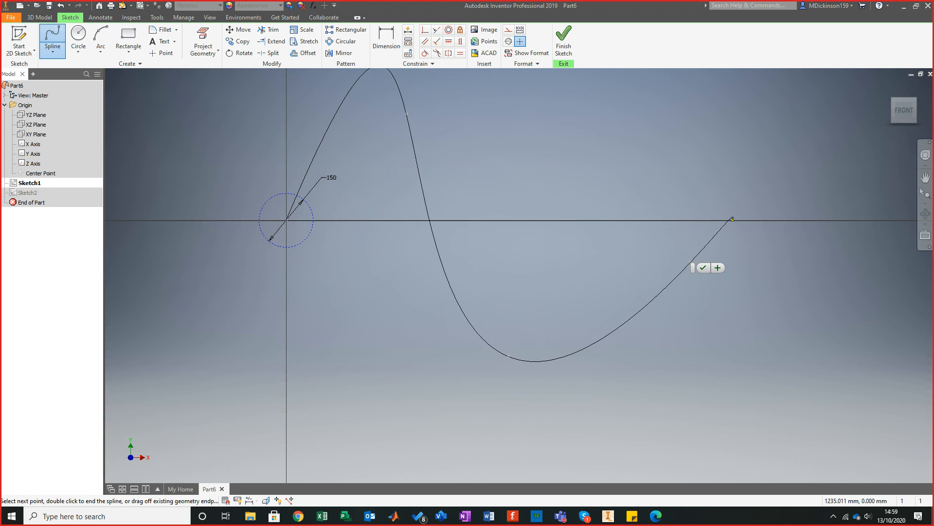
click(741, 155)
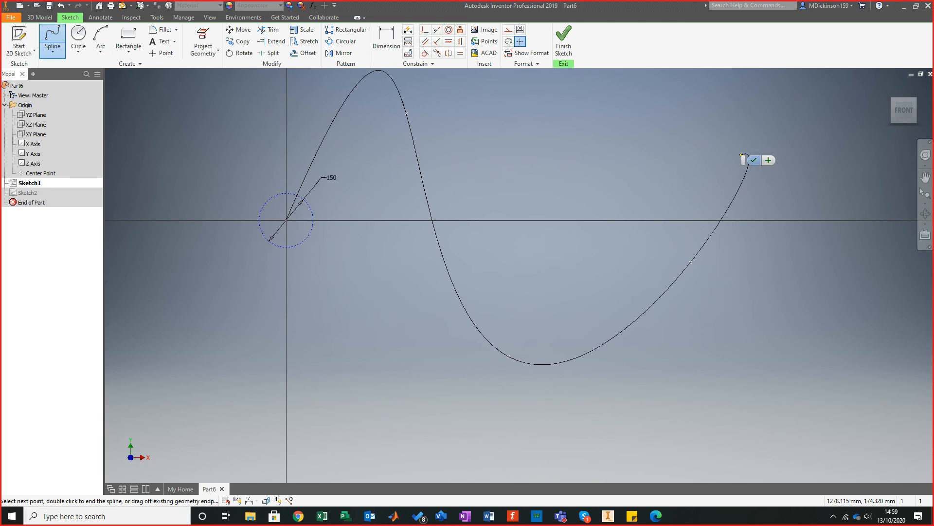
double_click(742, 155)
key(Escape)
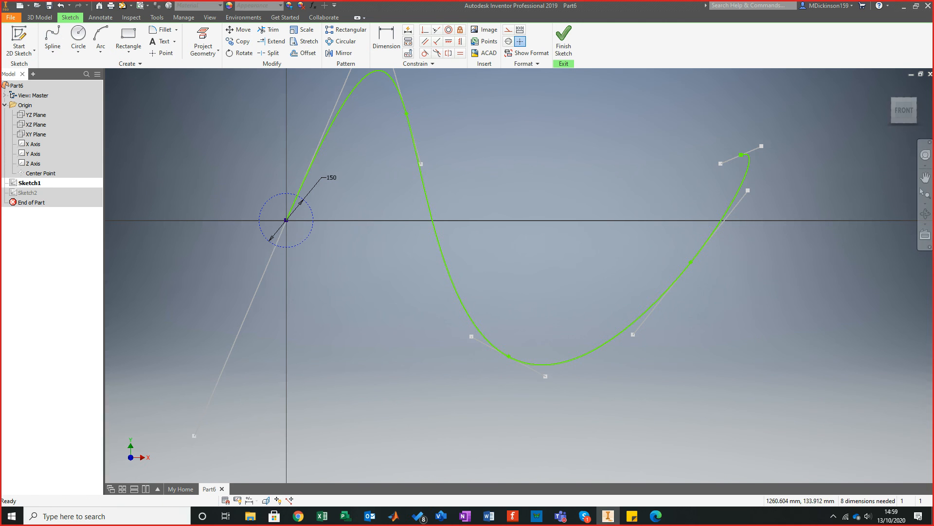
Step: Reposition the spline's free end point and finish the first sketch
mouse_move(613, 229)
shift+middle_down()
mouse_move(666, 160)
mouse_move(720, 141)
mouse_move(792, 161)
mouse_move(759, 180)
mouse_move(691, 284)
shift+middle_up()
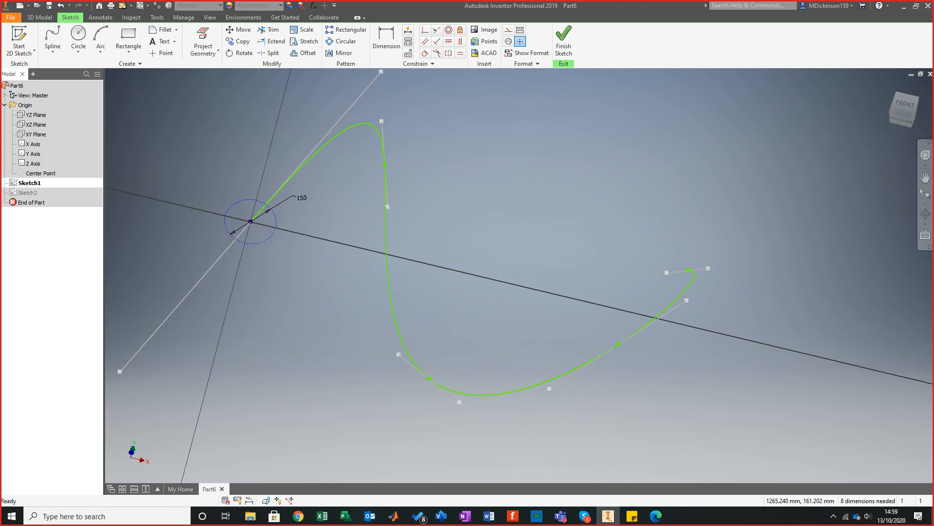
drag(688, 270, 744, 249)
shift+middle_drag(744, 249, 822, 229)
scroll(583, 246, down, 5)
shift+middle_drag(567, 245, 665, 236)
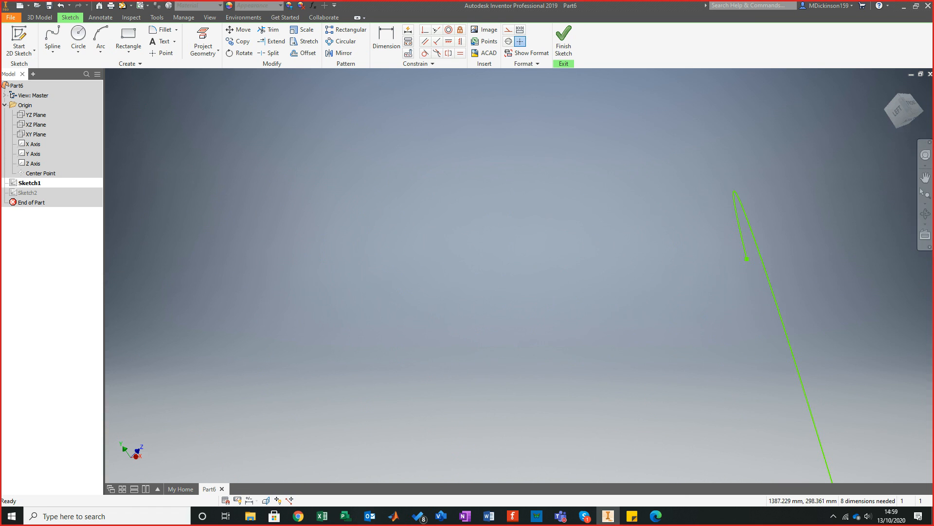
drag(747, 258, 141, 255)
scroll(140, 255, up, 3)
scroll(496, 282, up, 2)
shift+middle_drag(497, 282, 428, 273)
drag(491, 263, 561, 172)
scroll(474, 298, up, 3)
shift+middle_drag(467, 297, 569, 280)
scroll(321, 344, down, 5)
scroll(369, 404, down, 3)
shift+middle_drag(368, 403, 335, 399)
scroll(336, 399, up, 1)
click(563, 41)
Step: Create a work plane normal to the spline at its start point on the origin
mouse_move(384, 311)
shift+middle_down()
mouse_move(380, 325)
mouse_move(374, 301)
mouse_move(336, 287)
mouse_move(271, 288)
mouse_move(344, 306)
shift+middle_up()
scroll(373, 309, down, 2)
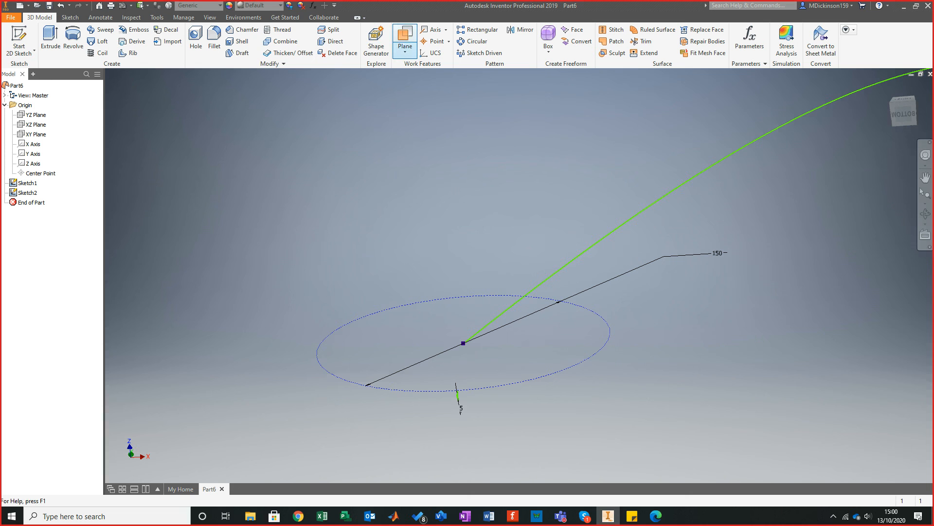
click(404, 51)
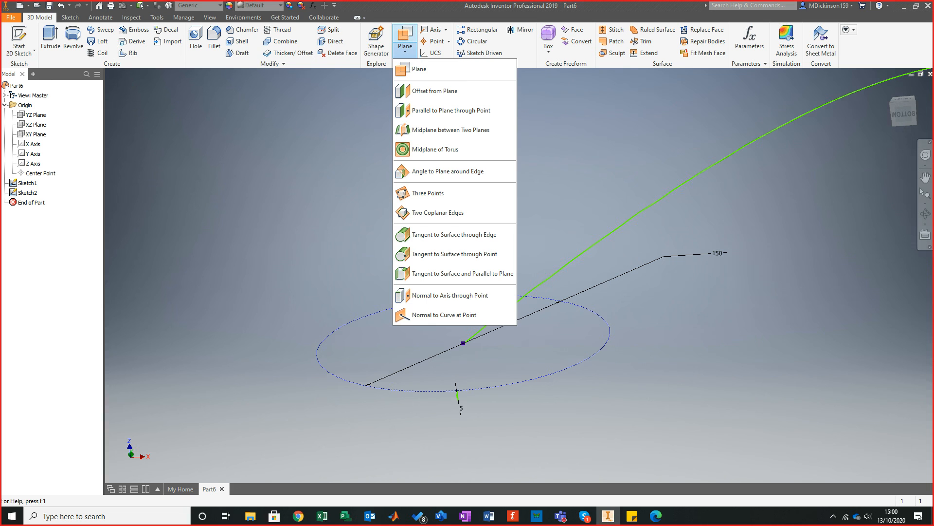
click(444, 314)
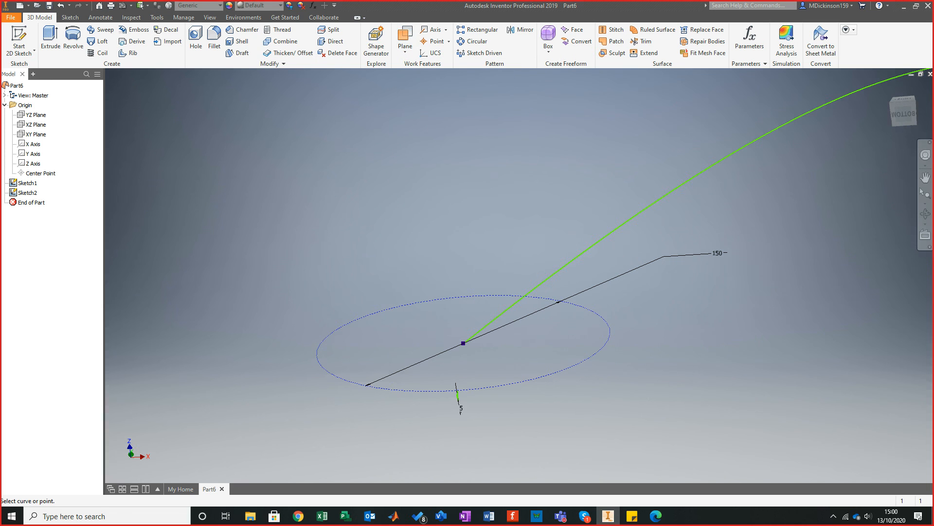
click(506, 310)
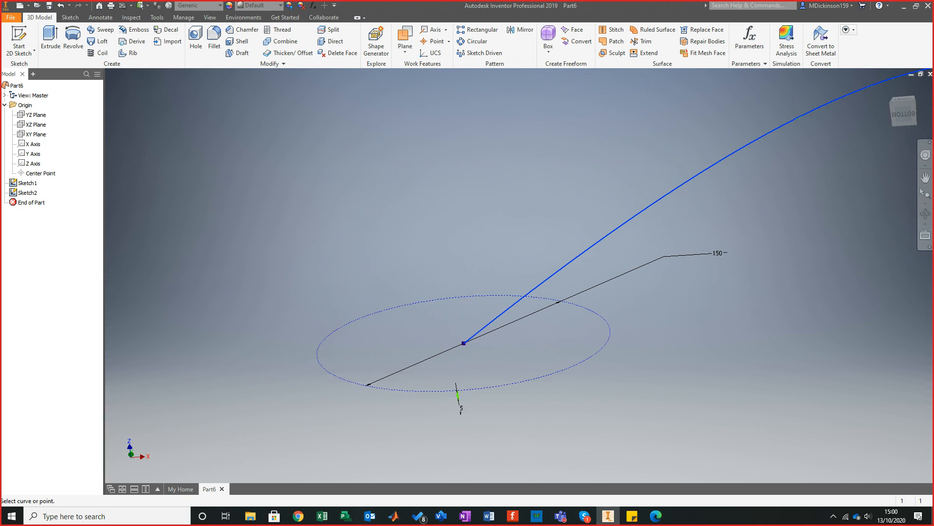
click(464, 343)
mouse_move(464, 343)
shift+middle_down()
mouse_move(576, 327)
mouse_move(549, 314)
shift+middle_up()
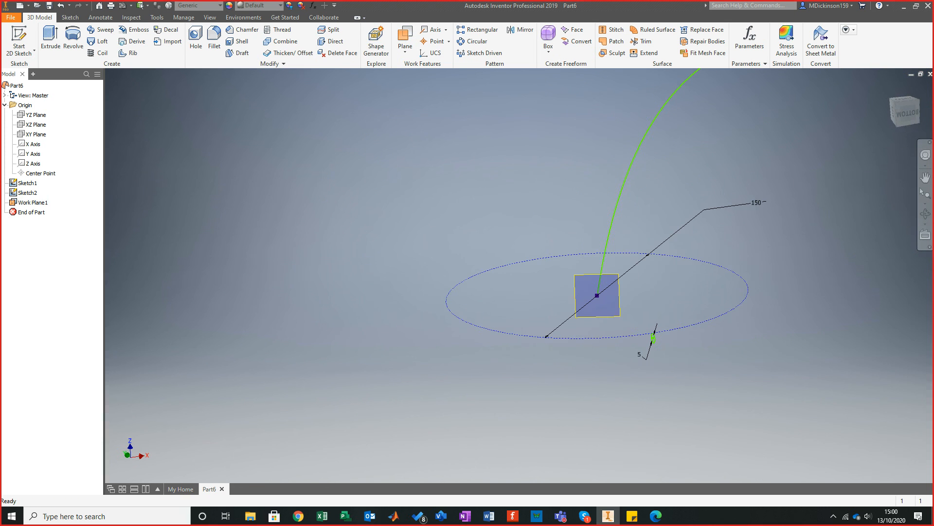
Step: Start a sketch on the new work plane and draw a circle about 4.2 mm in diameter beside the origin
click(576, 289)
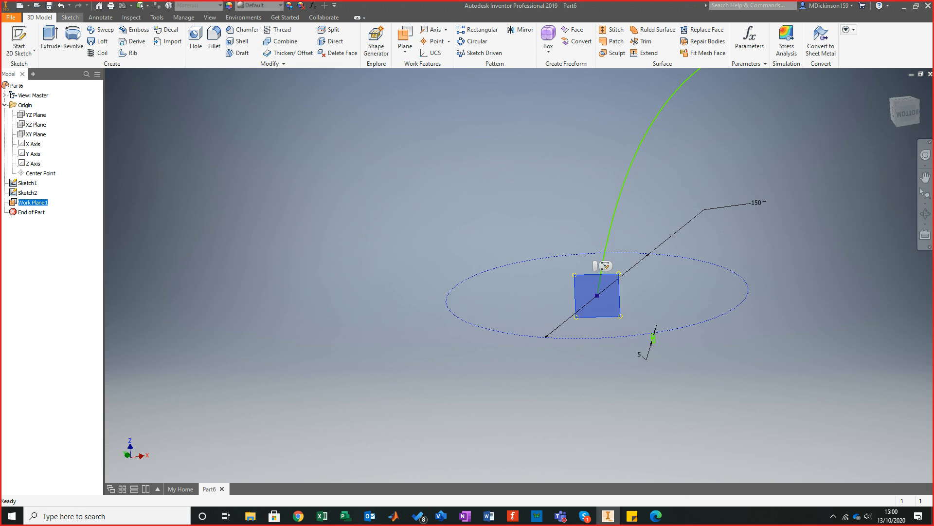
click(18, 42)
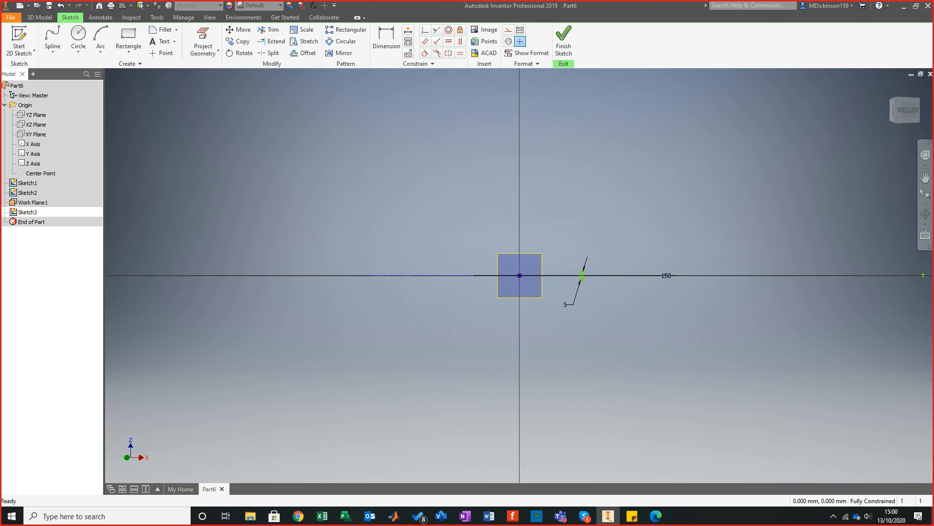
click(78, 39)
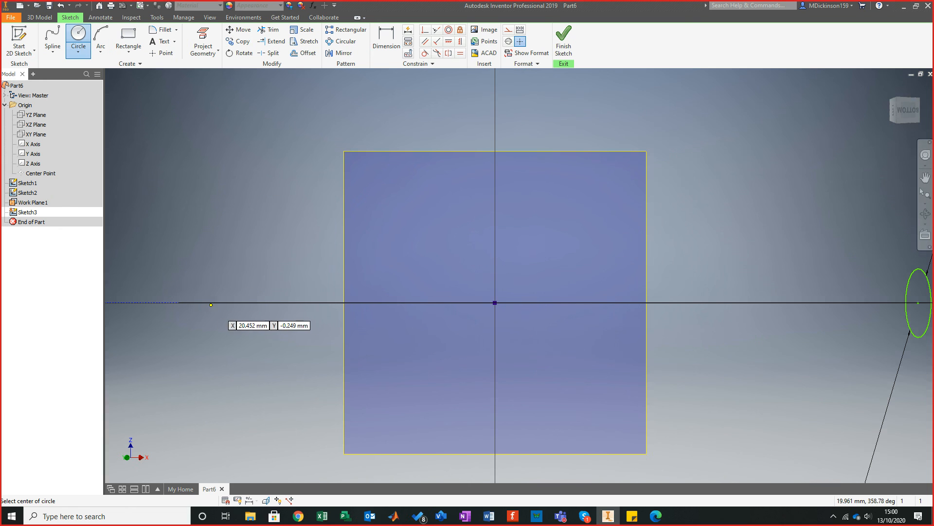
click(198, 302)
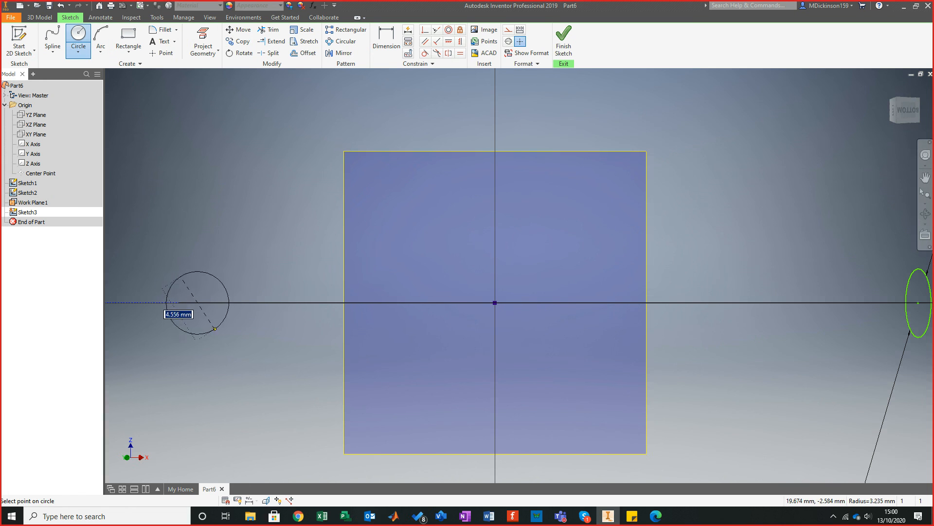
click(218, 323)
Step: Dimension the new circle's diameter as 4 mm and finish the sketch
click(387, 41)
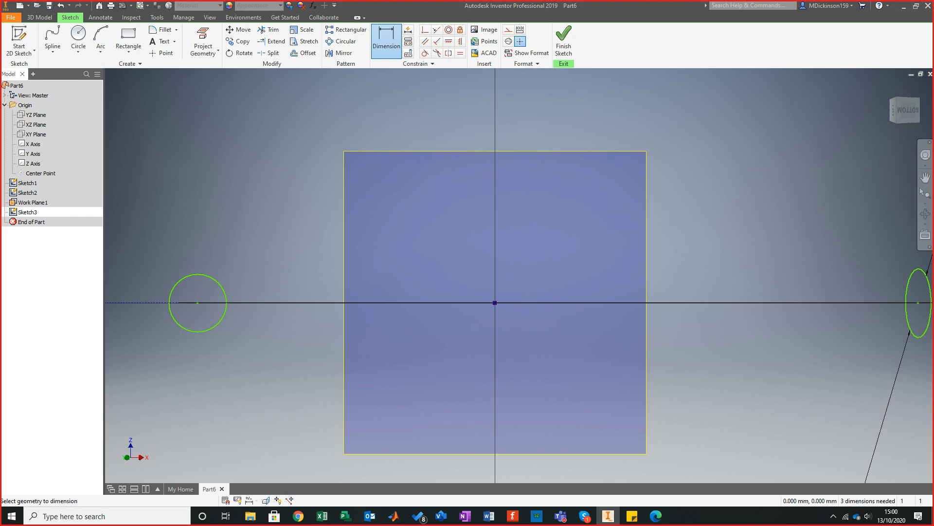
click(217, 285)
click(292, 251)
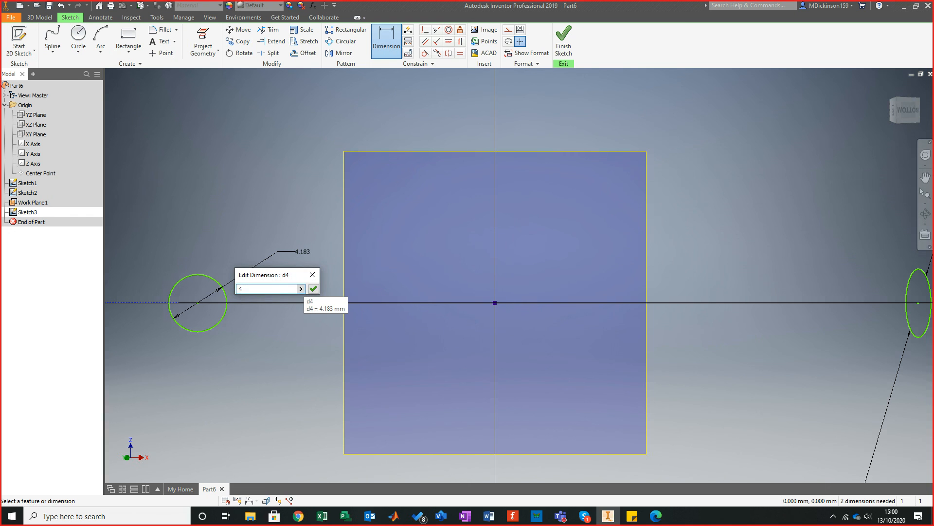
text(4)
key(Return)
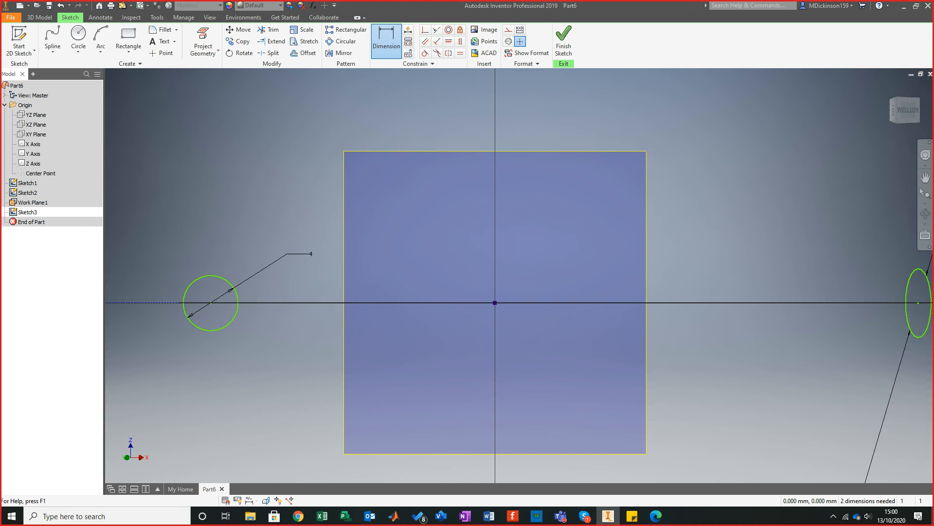
click(563, 42)
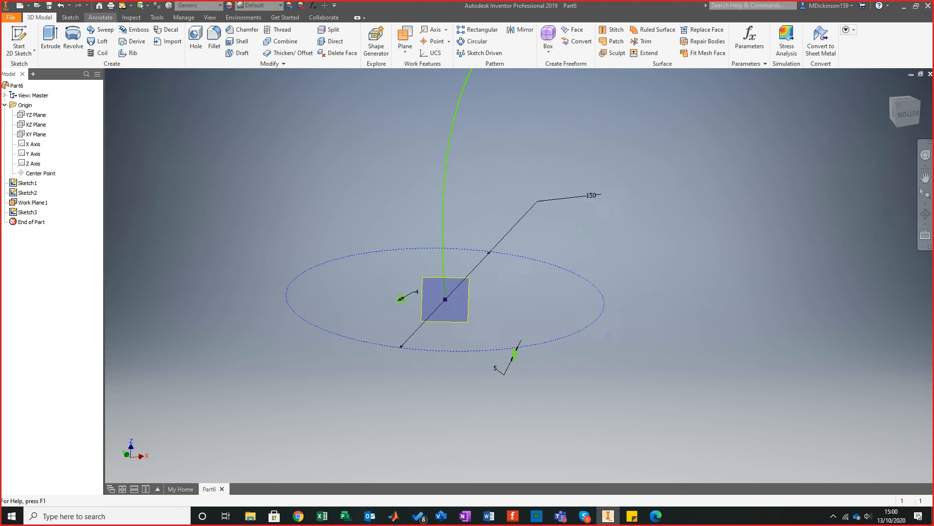
Step: Set up a surface sweep of the 4 mm circle along the spline with a twist of 1800
click(101, 30)
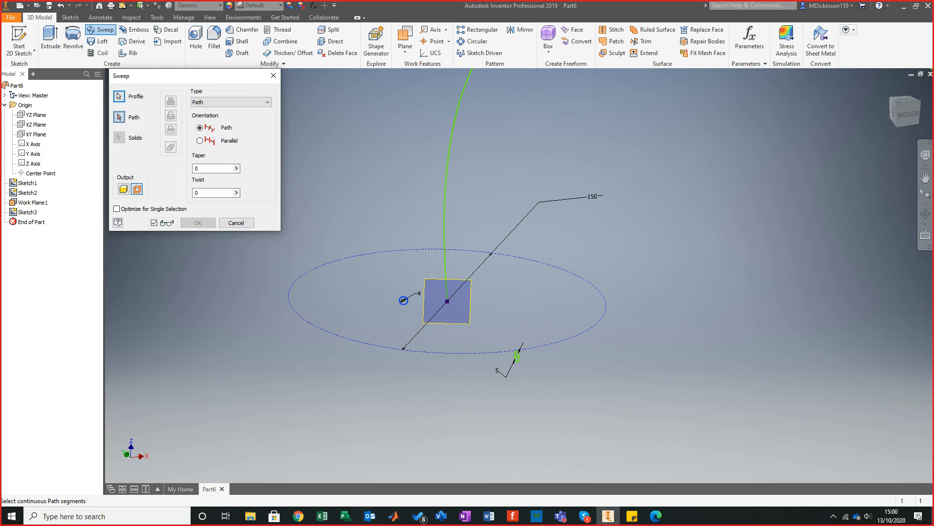
click(445, 209)
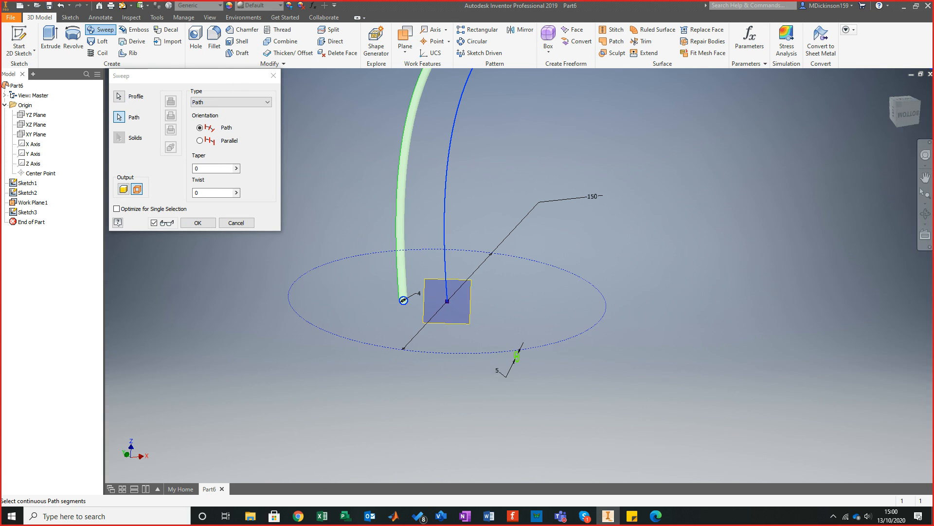
click(211, 193)
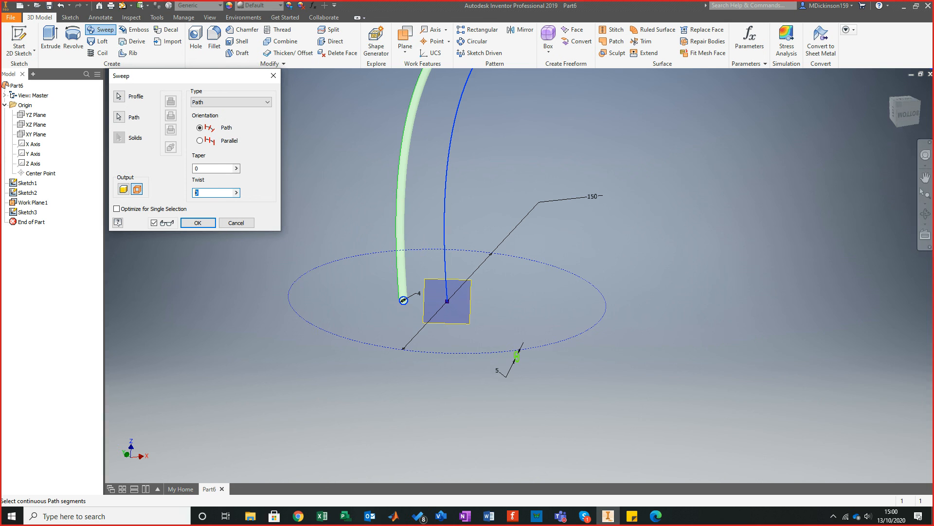
text(1800)
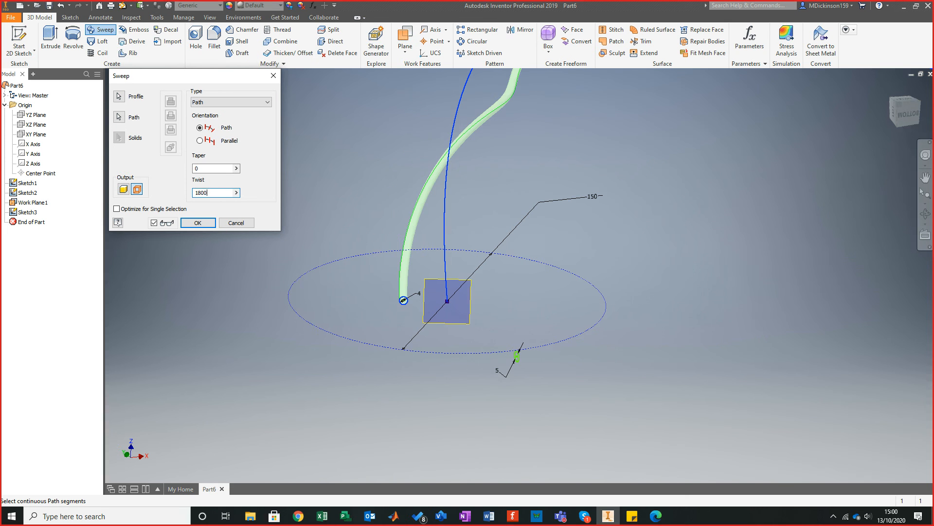
Step: Examine the twisted sweep preview along the full spline path from several angles and zoom levels
scroll(408, 350, up, 2)
shift+middle_drag(408, 350, 492, 348)
scroll(492, 311, up, 3)
shift+middle_drag(492, 311, 460, 331)
scroll(535, 292, up, 2)
scroll(210, 324, down, 3)
middle_drag(210, 324, 265, 296)
key(alt+Tab)
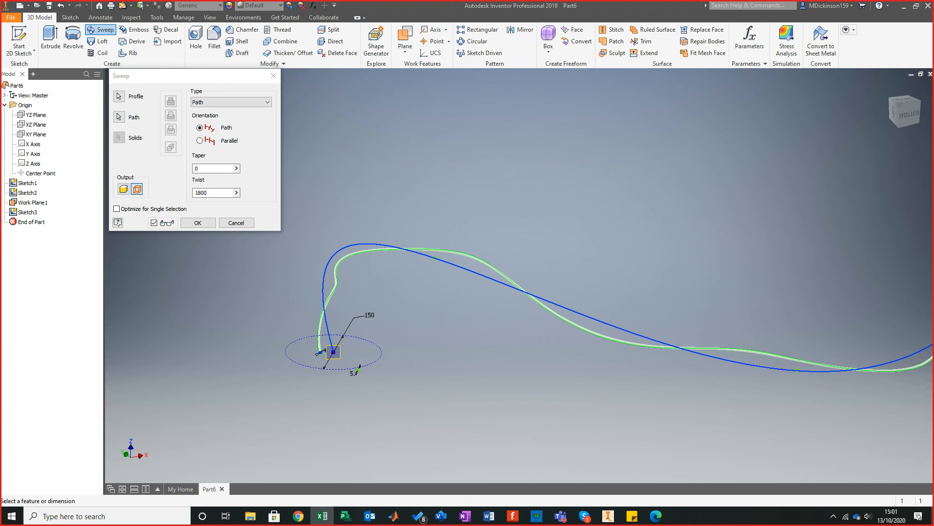
key(alt+Tab)
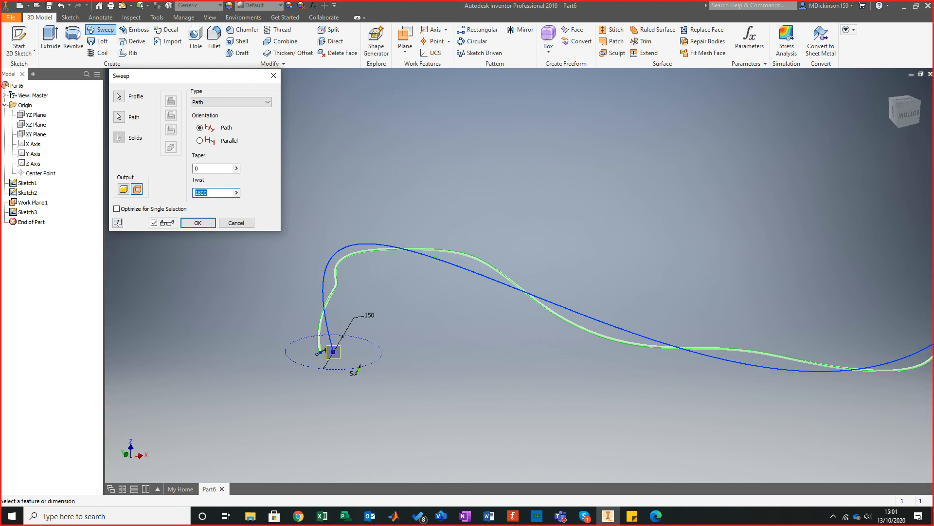
Step: Set the twist of the circle's surface sweep to 7200
text(7200)
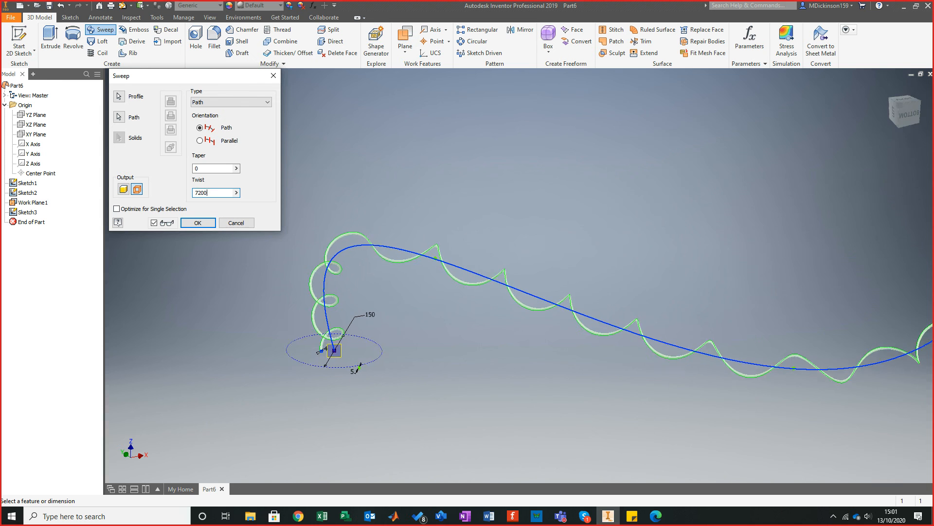
mouse_move(545, 273)
shift+middle_down()
mouse_move(486, 292)
mouse_move(553, 265)
shift+middle_up()
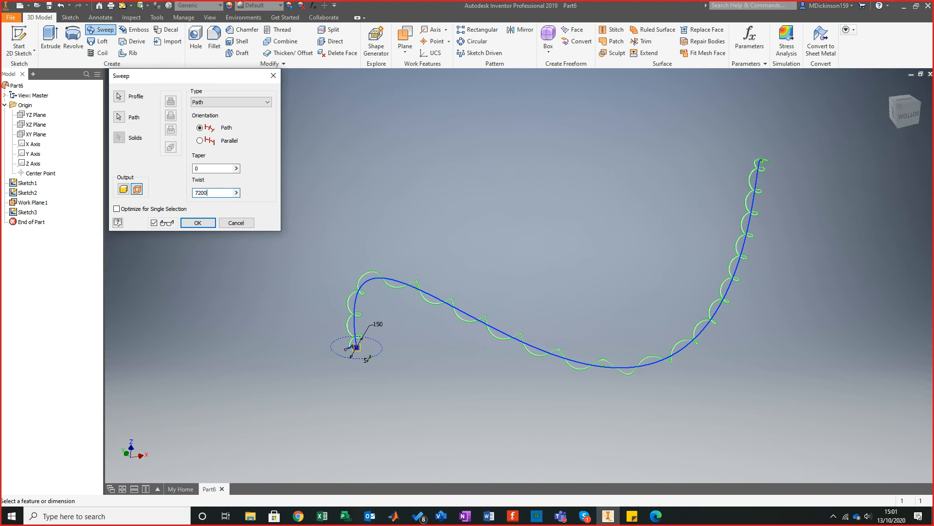
Step: Examine the coiled sweep preview at its start and along the spline from several angles
key(alt+Tab)
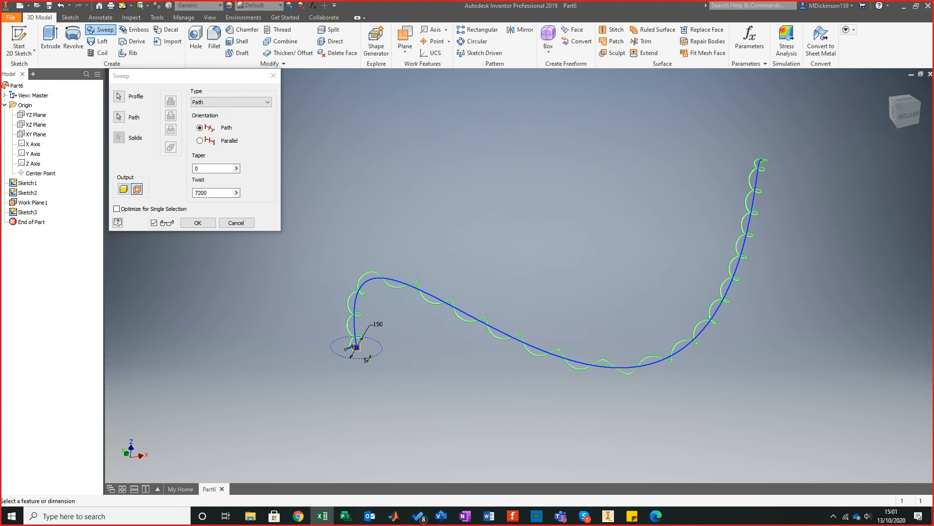
scroll(357, 338, up, 3)
shift+middle_drag(358, 339, 253, 268)
scroll(365, 312, down, 5)
scroll(132, 457, up, 5)
shift+middle_drag(341, 292, 292, 282)
scroll(292, 282, down, 1)
scroll(292, 233, down, 2)
middle_drag(292, 234, 302, 236)
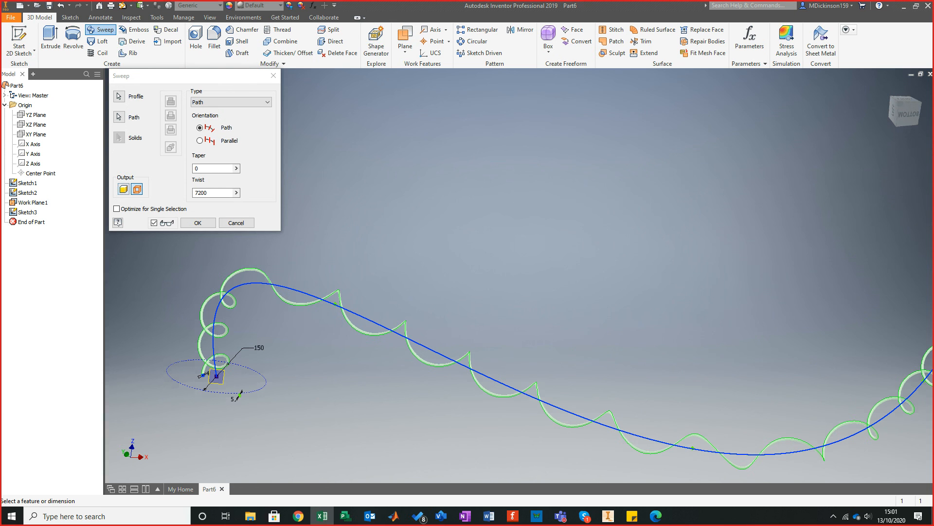
key(alt+Tab)
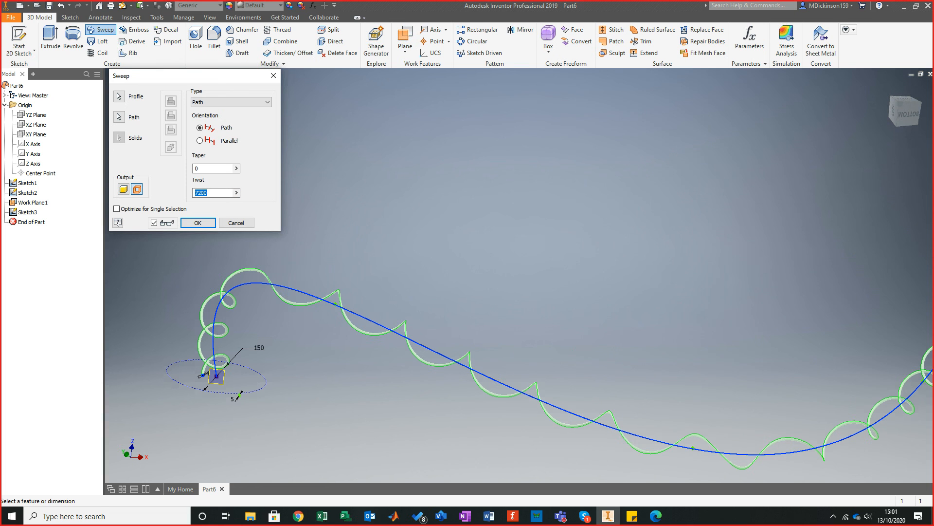
Step: Increase the sweep's twist further for more coils along the spline and create the twisted surface
text(1)
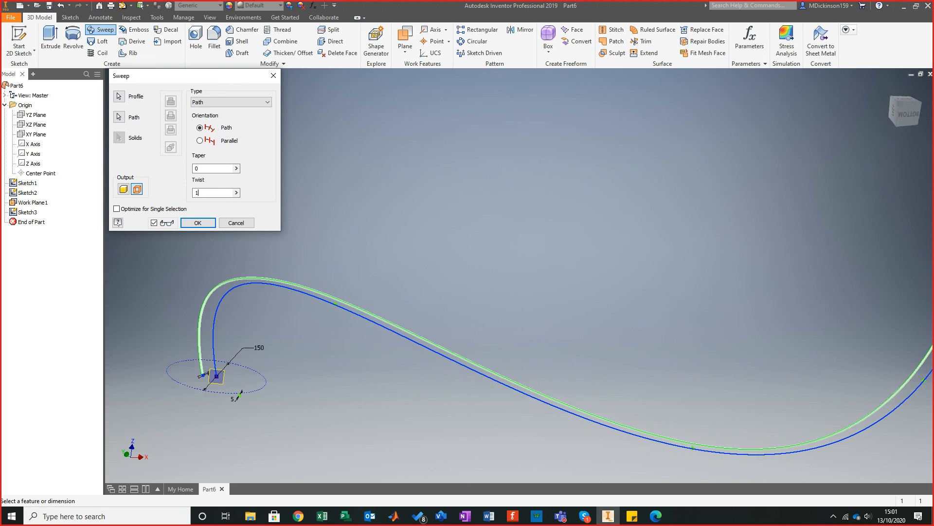
text(0800)
mouse_move(487, 292)
shift+middle_down()
mouse_move(589, 307)
mouse_move(570, 297)
shift+middle_up()
click(198, 222)
Step: Display the coiled sweep surface in the Realistic visual style
shift+middle_drag(438, 282, 297, 316)
scroll(341, 380, down, 6)
shift+middle_drag(341, 341, 441, 320)
scroll(441, 320, up, 6)
shift+middle_drag(108, 451, 196, 355)
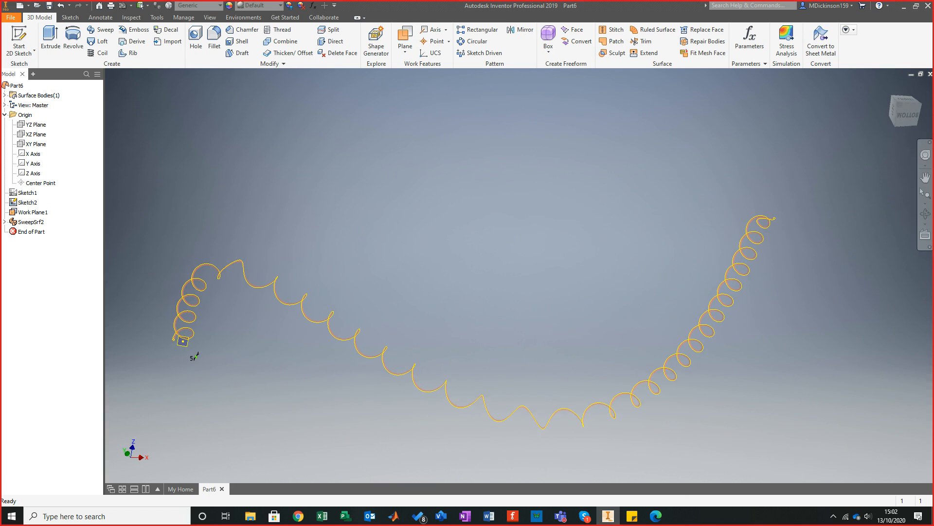
click(210, 17)
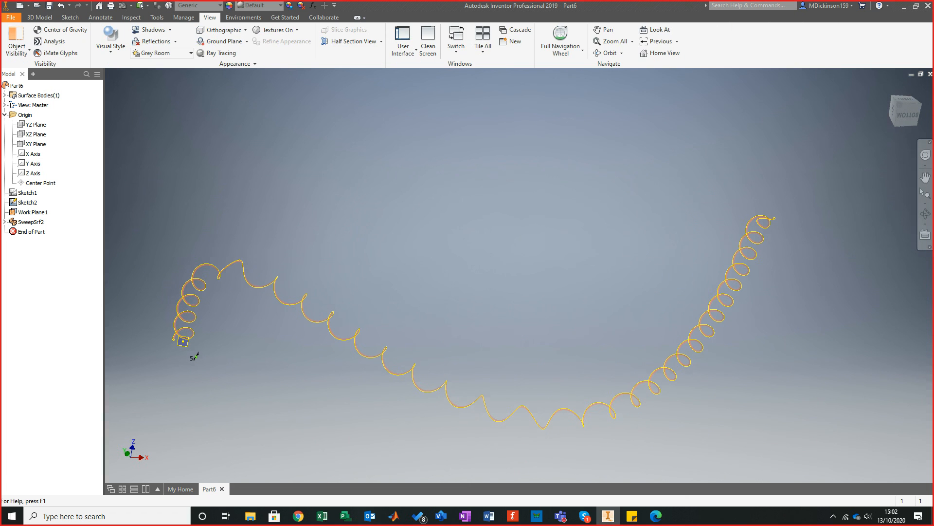
click(111, 39)
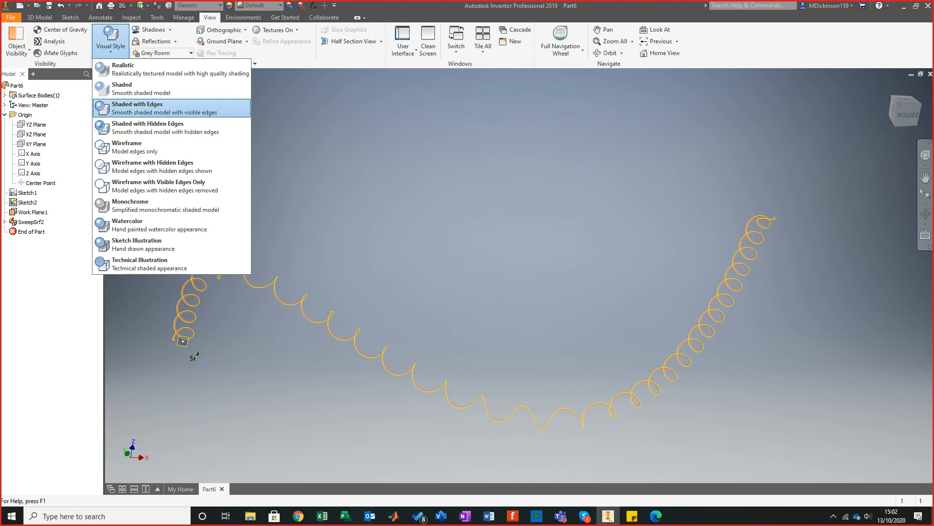
click(122, 69)
Step: Examine the coiled surface along its whole length in the realistic display, close up and from several angles
shift+middle_drag(438, 292, 467, 294)
scroll(273, 331, down, 4)
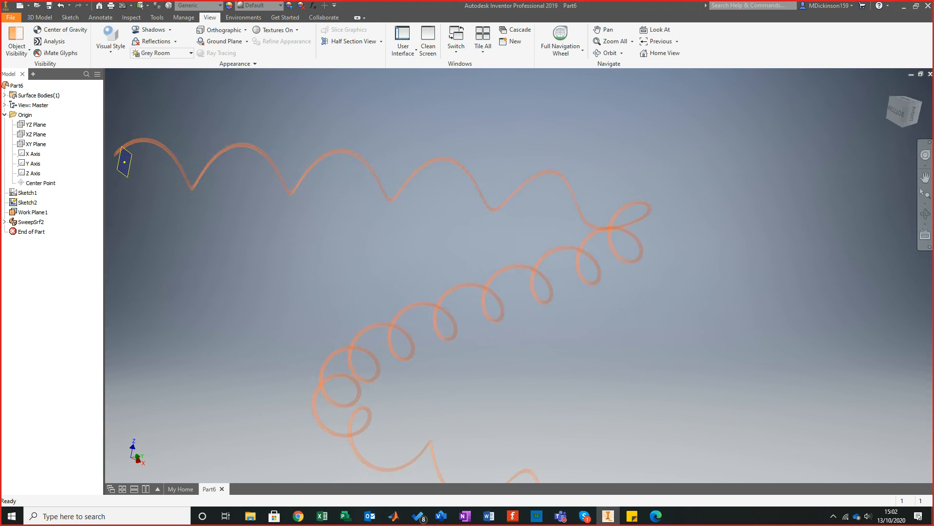
scroll(317, 258, up, 5)
scroll(379, 316, down, 6)
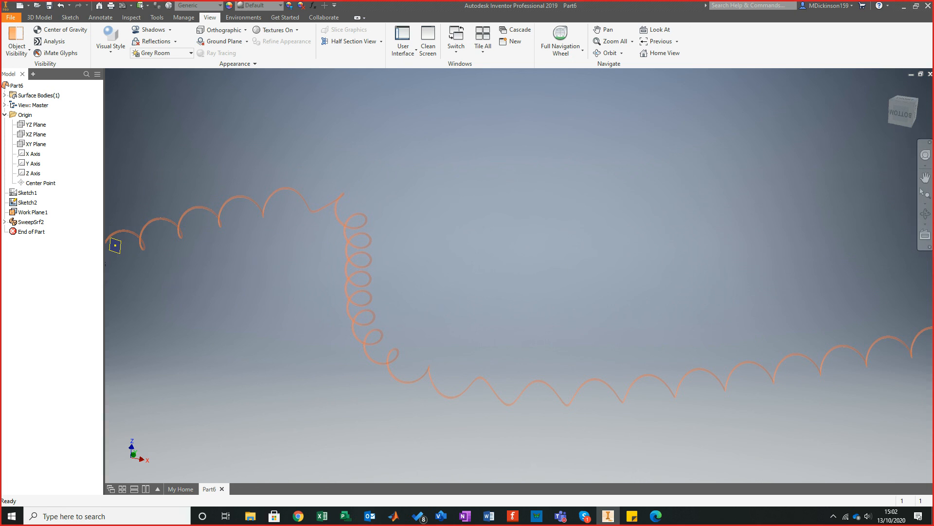
shift+middle_drag(379, 315, 400, 323)
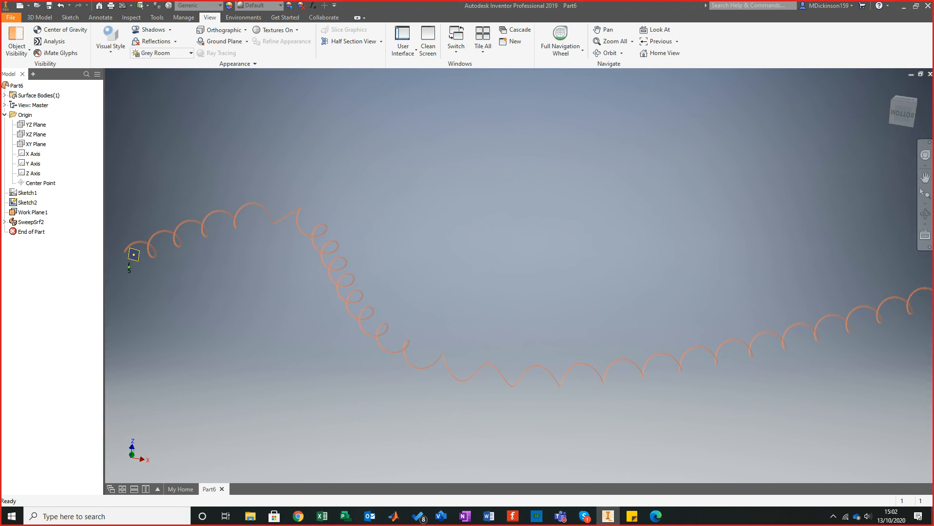
scroll(302, 396, up, 3)
shift+middle_drag(302, 396, 314, 401)
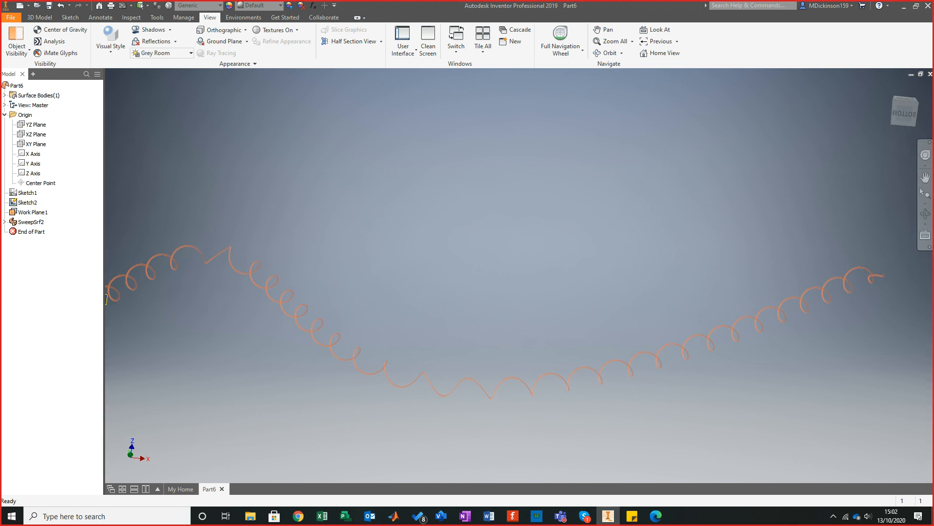
scroll(404, 283, down, 1)
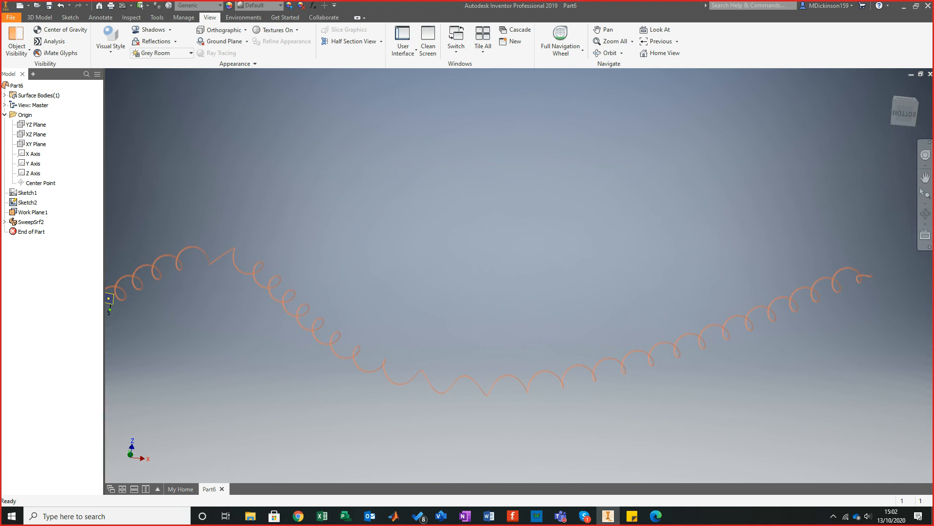
scroll(328, 311, down, 2)
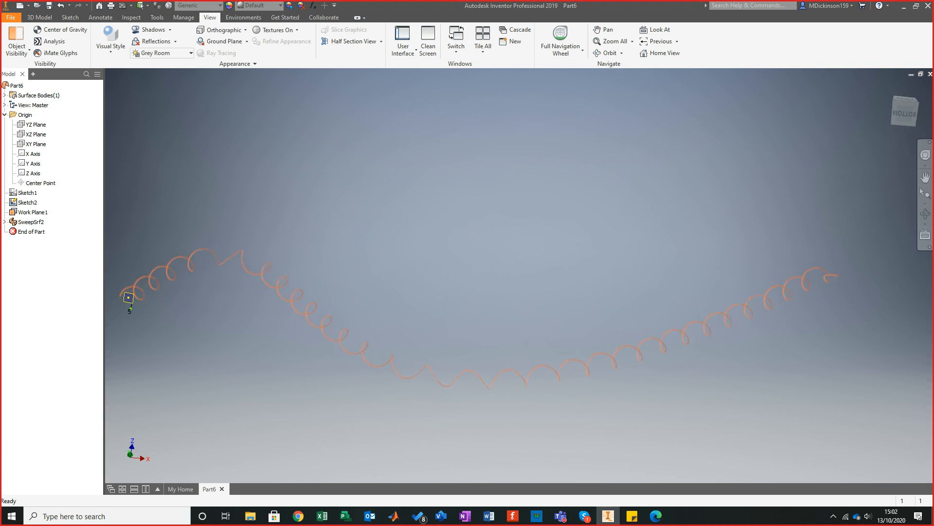
mouse_move(328, 312)
shift+middle_down()
mouse_move(307, 317)
mouse_move(331, 314)
shift+middle_up()
scroll(433, 326, up, 3)
scroll(498, 359, up, 3)
mouse_move(498, 358)
shift+middle_down()
mouse_move(543, 354)
mouse_move(548, 342)
mouse_move(525, 354)
shift+middle_up()
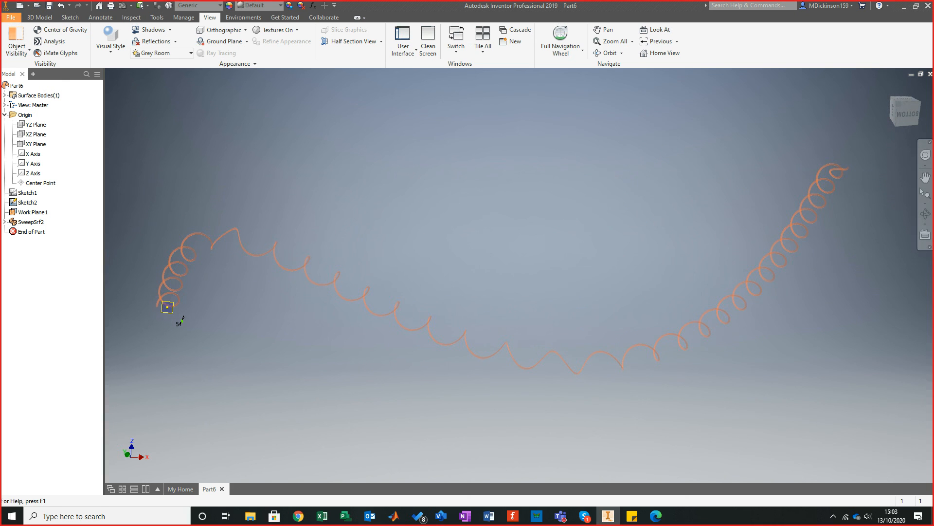
Step: Save the part on the Desktop under the file name Heleixing
click(11, 17)
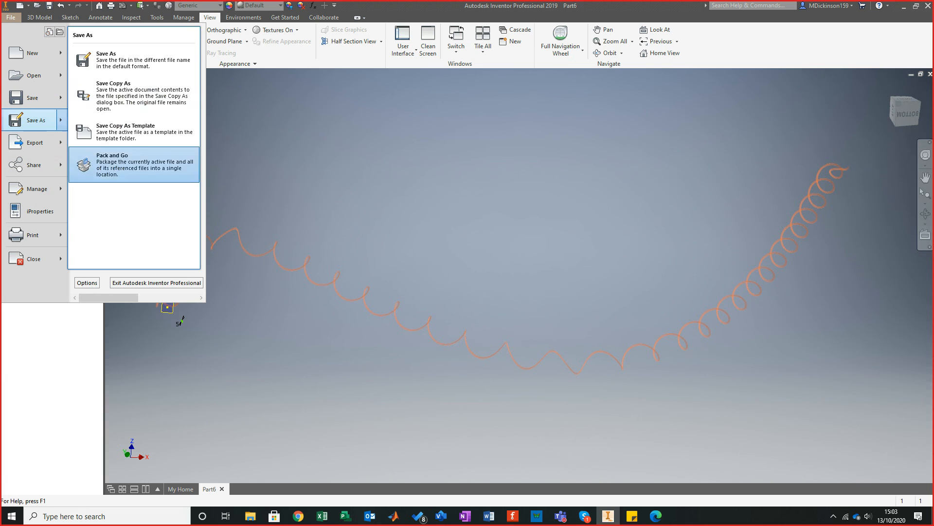
click(129, 59)
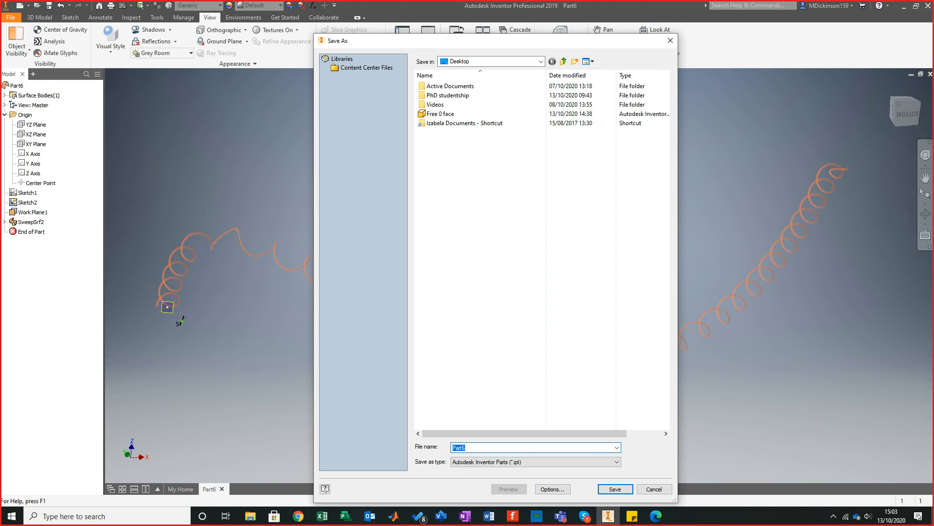
text(Heleixing)
key(Return)
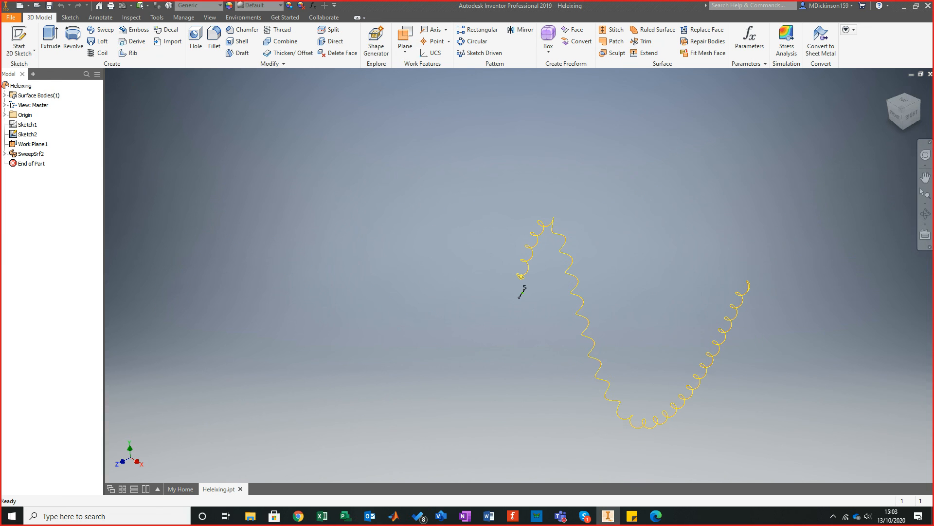
Step: Inspect the saved coil from the side and in the home view, checking its start and coils up close
shift+middle_drag(526, 292, 436, 265)
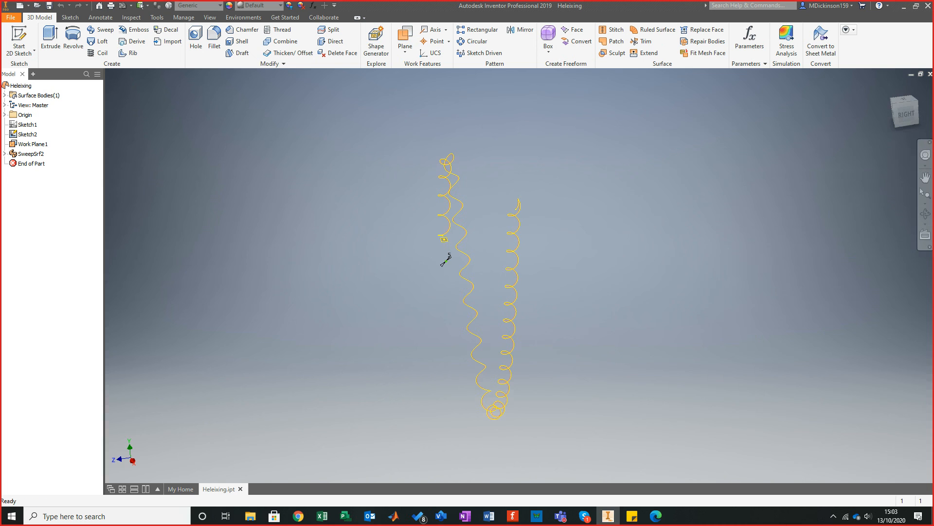
shift+middle_drag(443, 263, 473, 348)
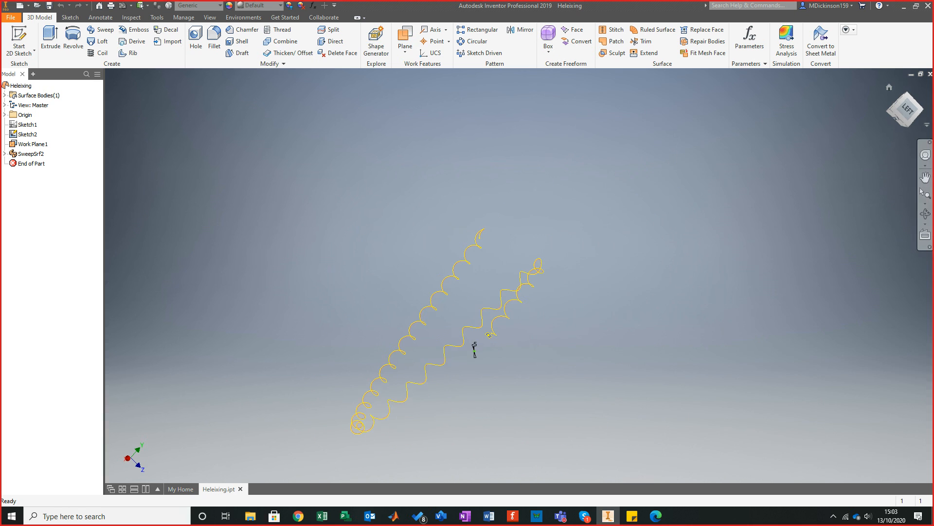
click(889, 87)
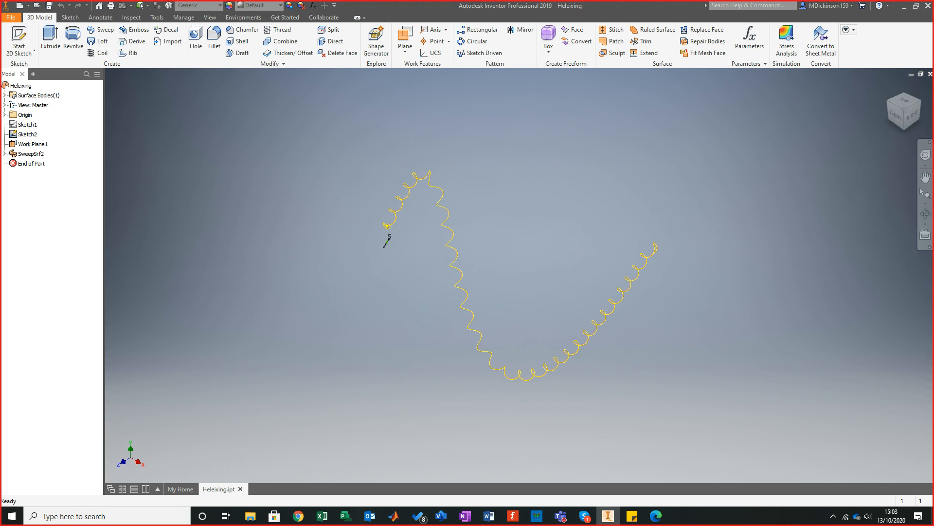
scroll(384, 246, up, 5)
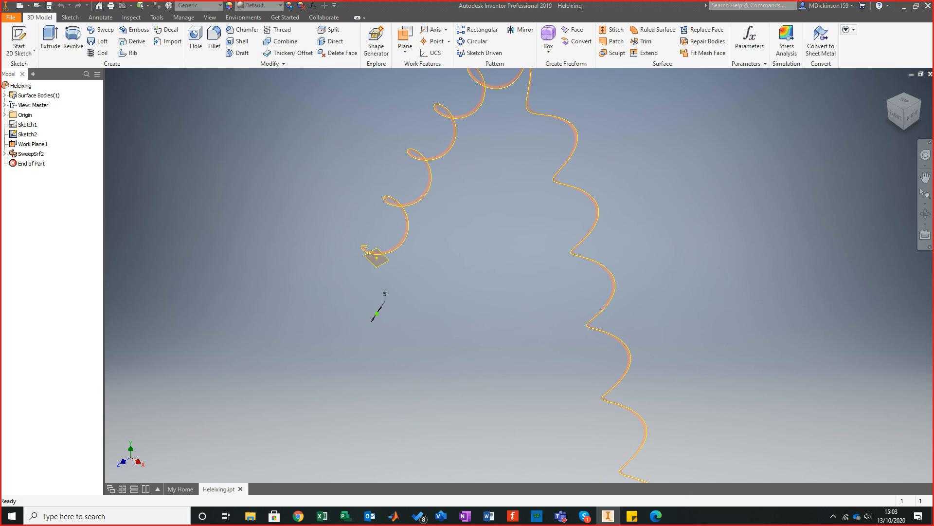
scroll(440, 294, down, 5)
scroll(442, 293, up, 6)
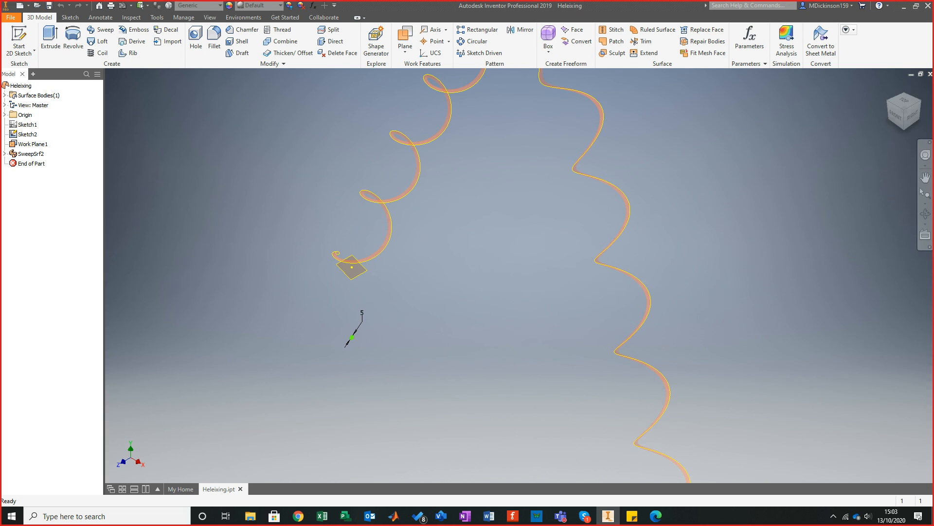
scroll(352, 337, down, 6)
scroll(782, 424, up, 3)
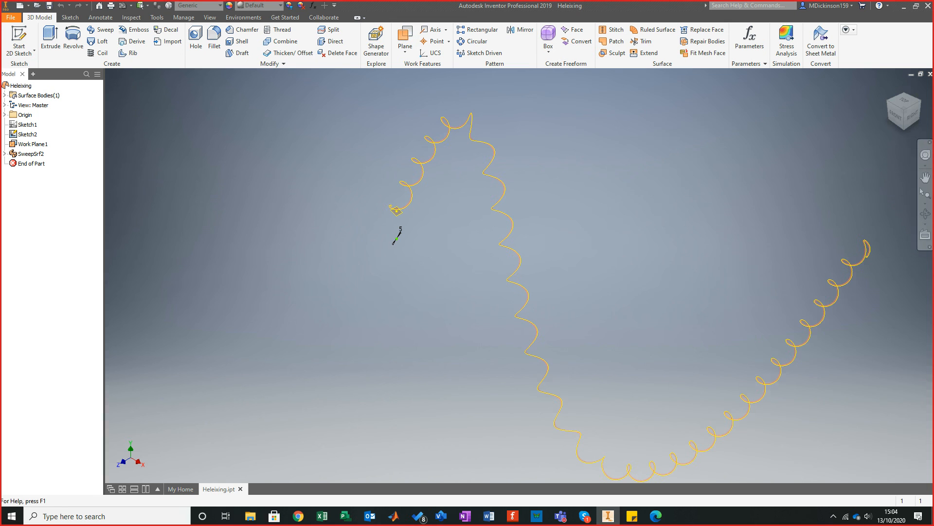
click(833, 516)
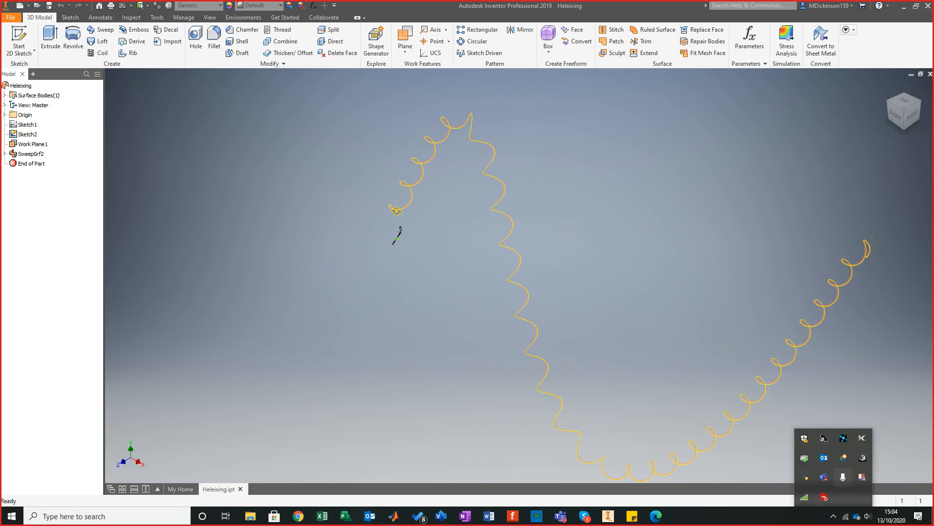
right_click(862, 477)
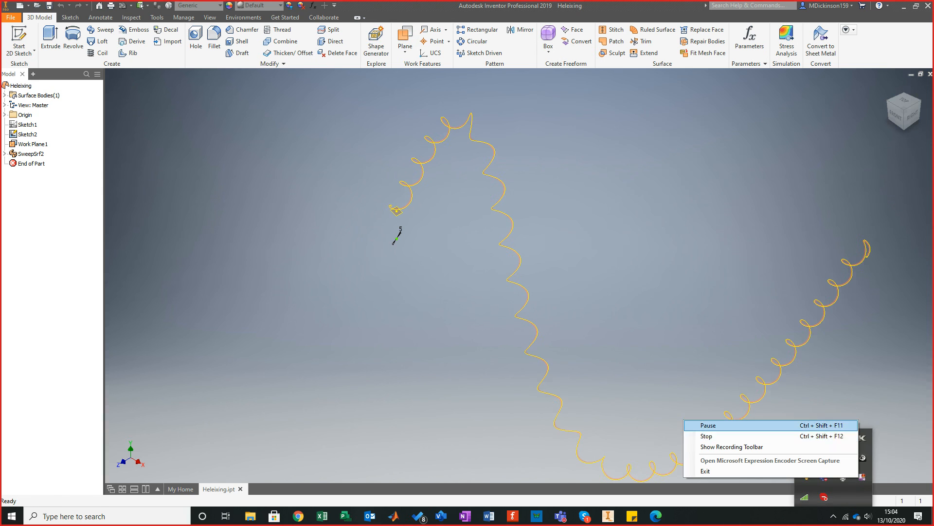